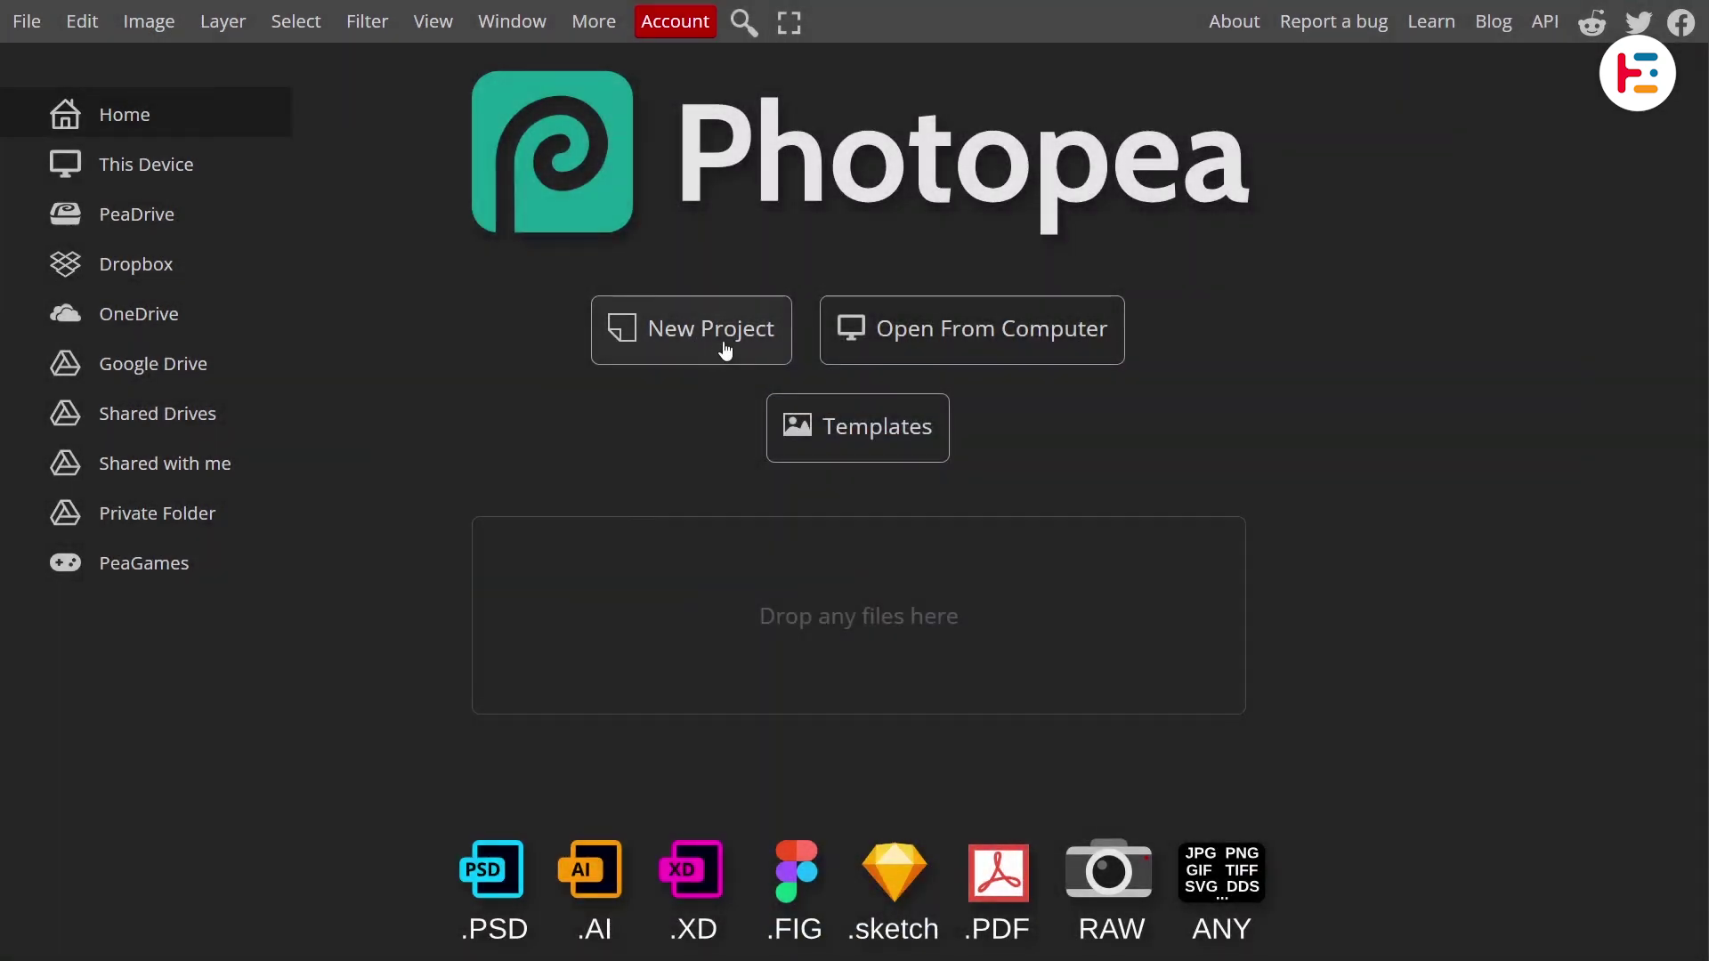
- Create a new project measuring 2160 by 120 pixels with a white background
{"action": "left_click", "coordinate": [695, 342]}
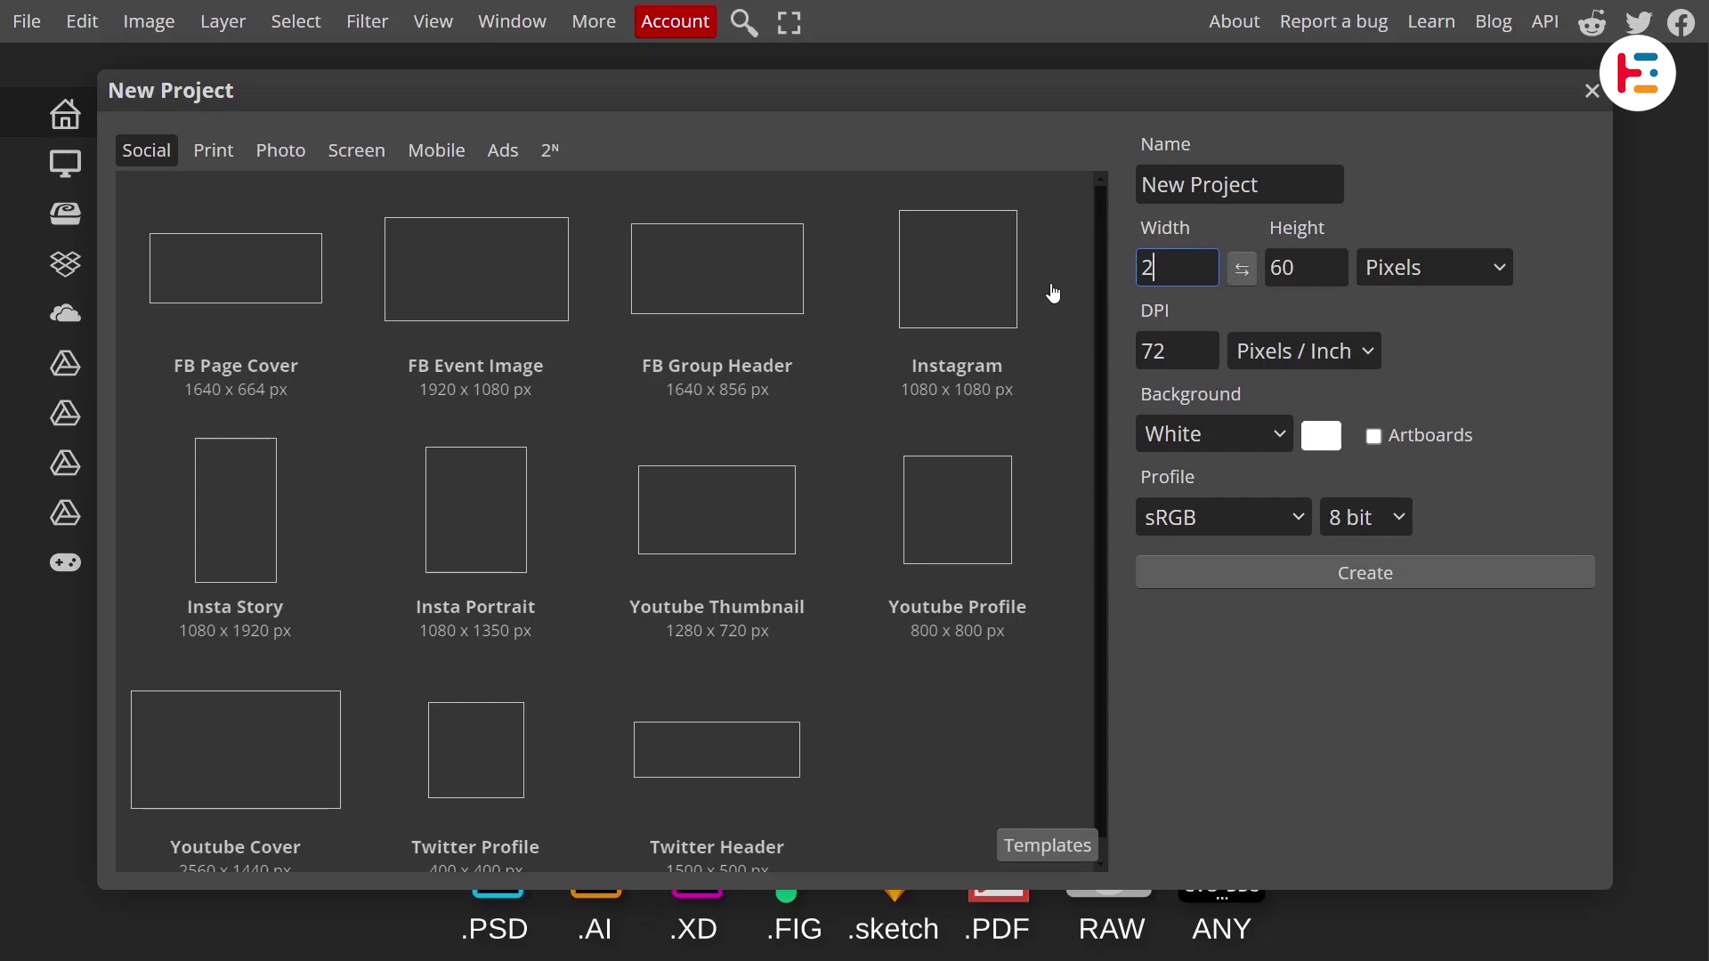
{"action": "left_click", "coordinate": [1268, 269]}
{"action": "type", "text": "120"}
{"action": "left_click", "coordinate": [1327, 577]}
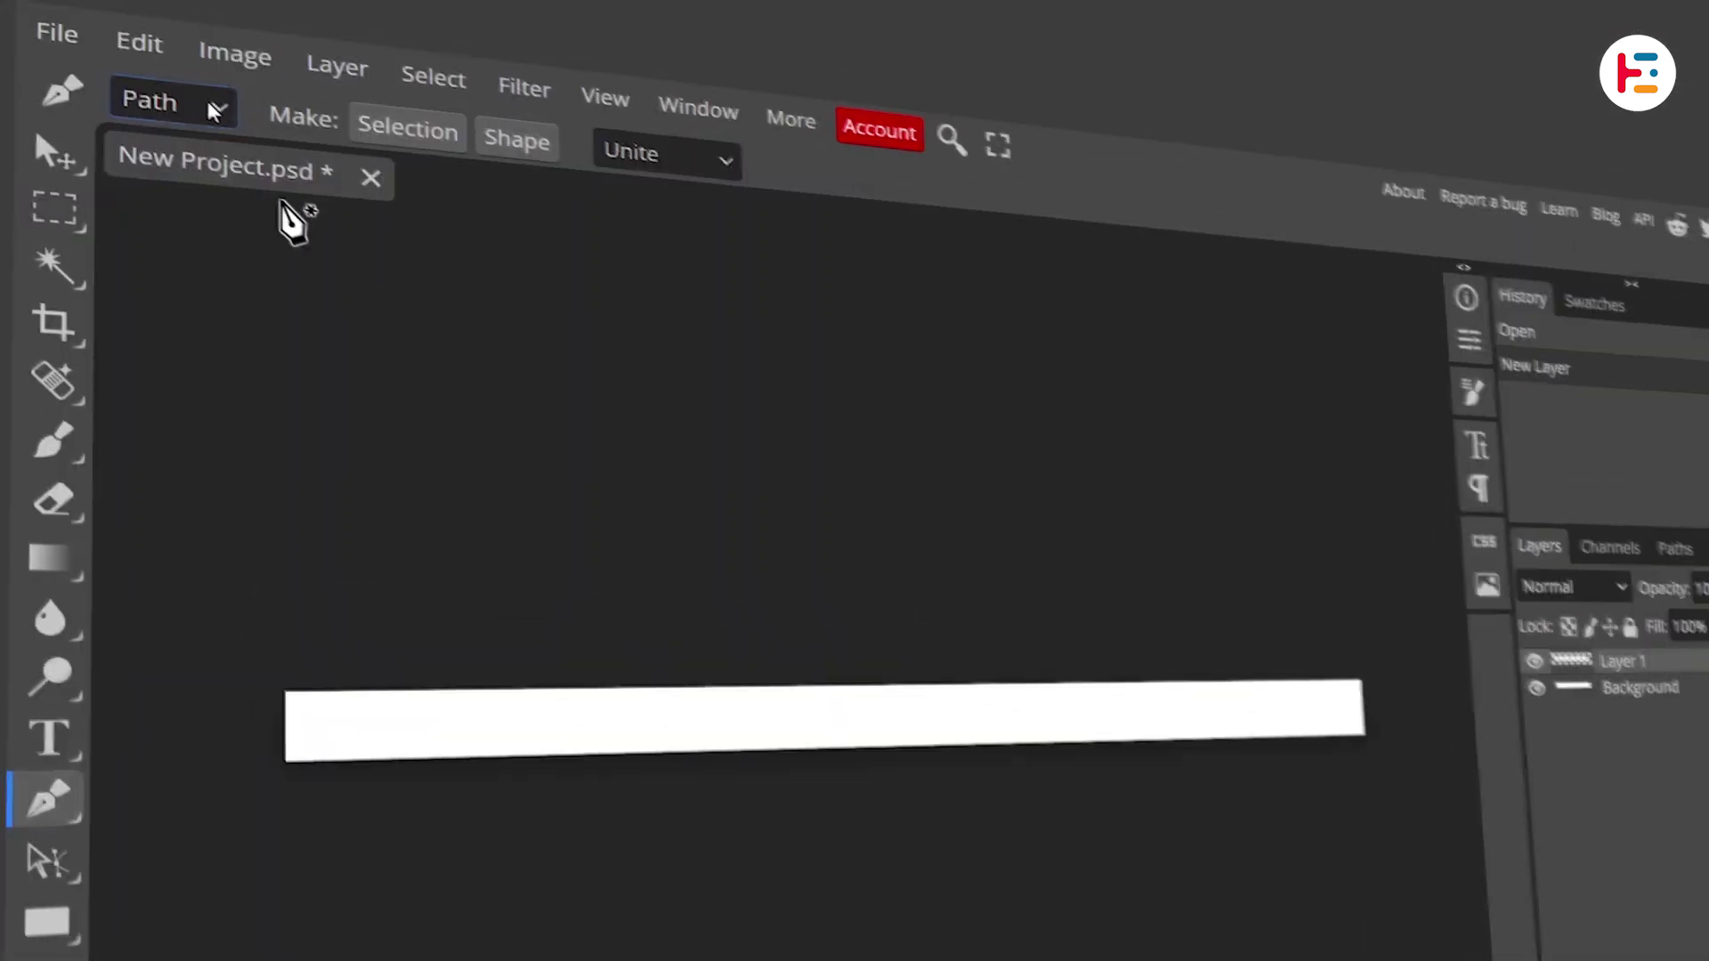
- Set the Pen tool to draw shapes with an 8 px yellow-orange stroke, round caps and a 0 2 dash pattern
{"action": "left_click", "coordinate": [105, 66]}
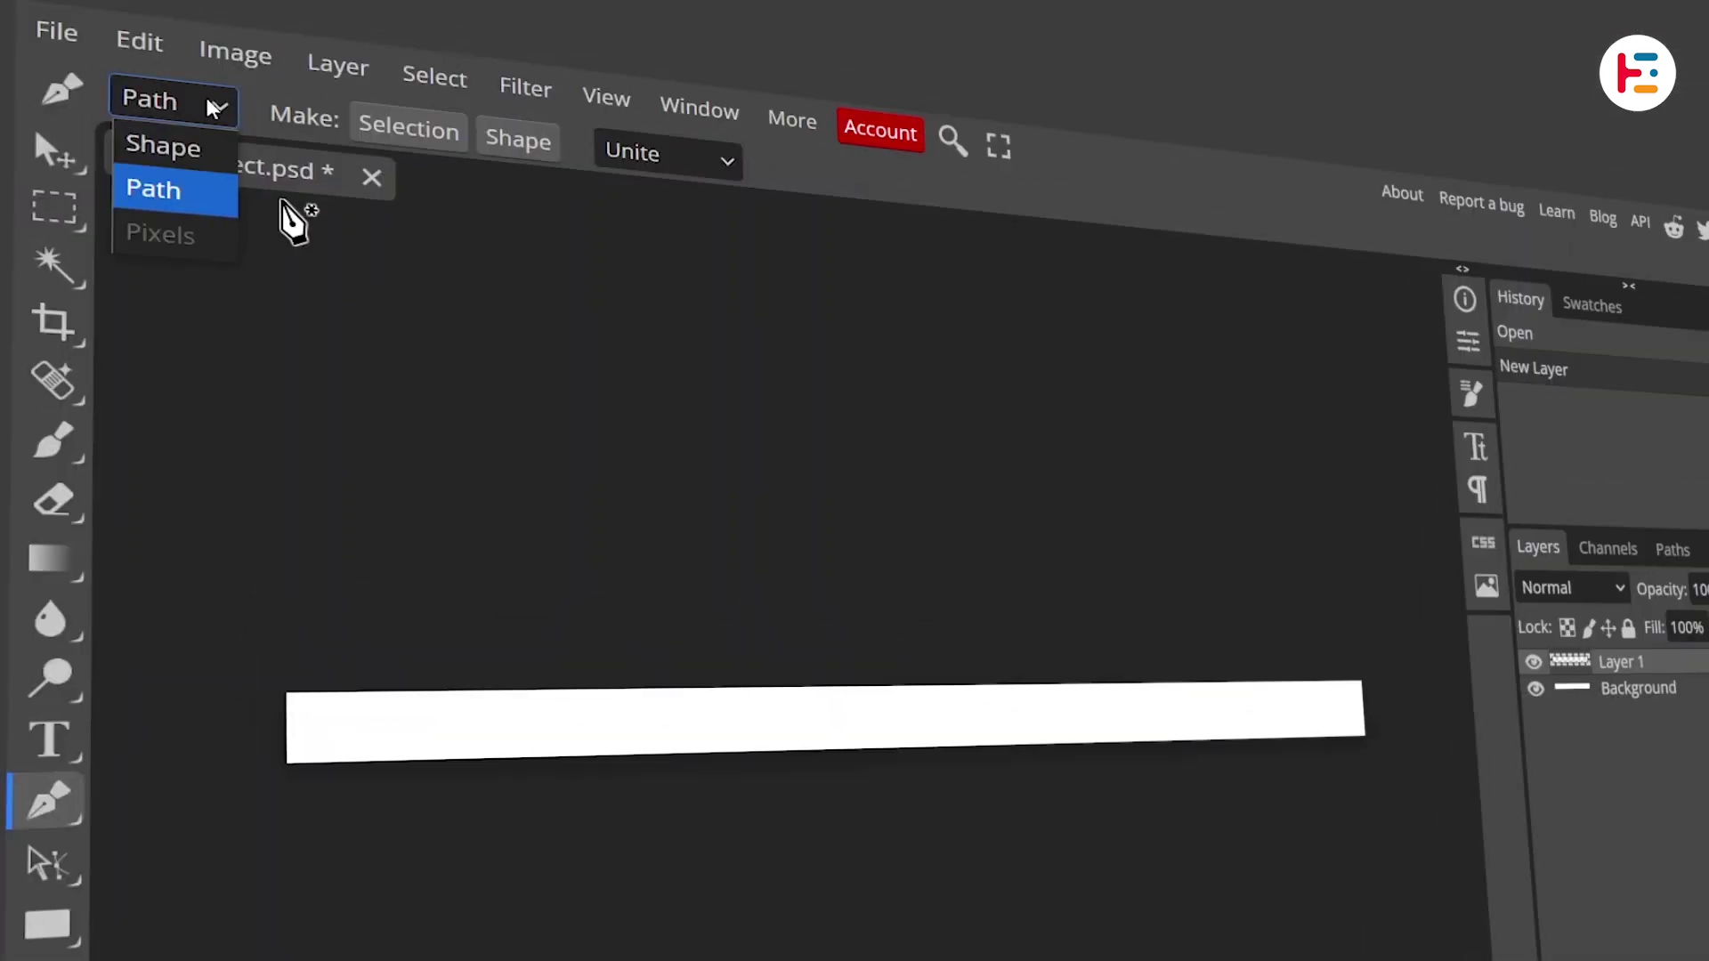
{"action": "left_click", "coordinate": [194, 143]}
{"action": "left_click", "coordinate": [525, 148]}
{"action": "left_click", "coordinate": [678, 218]}
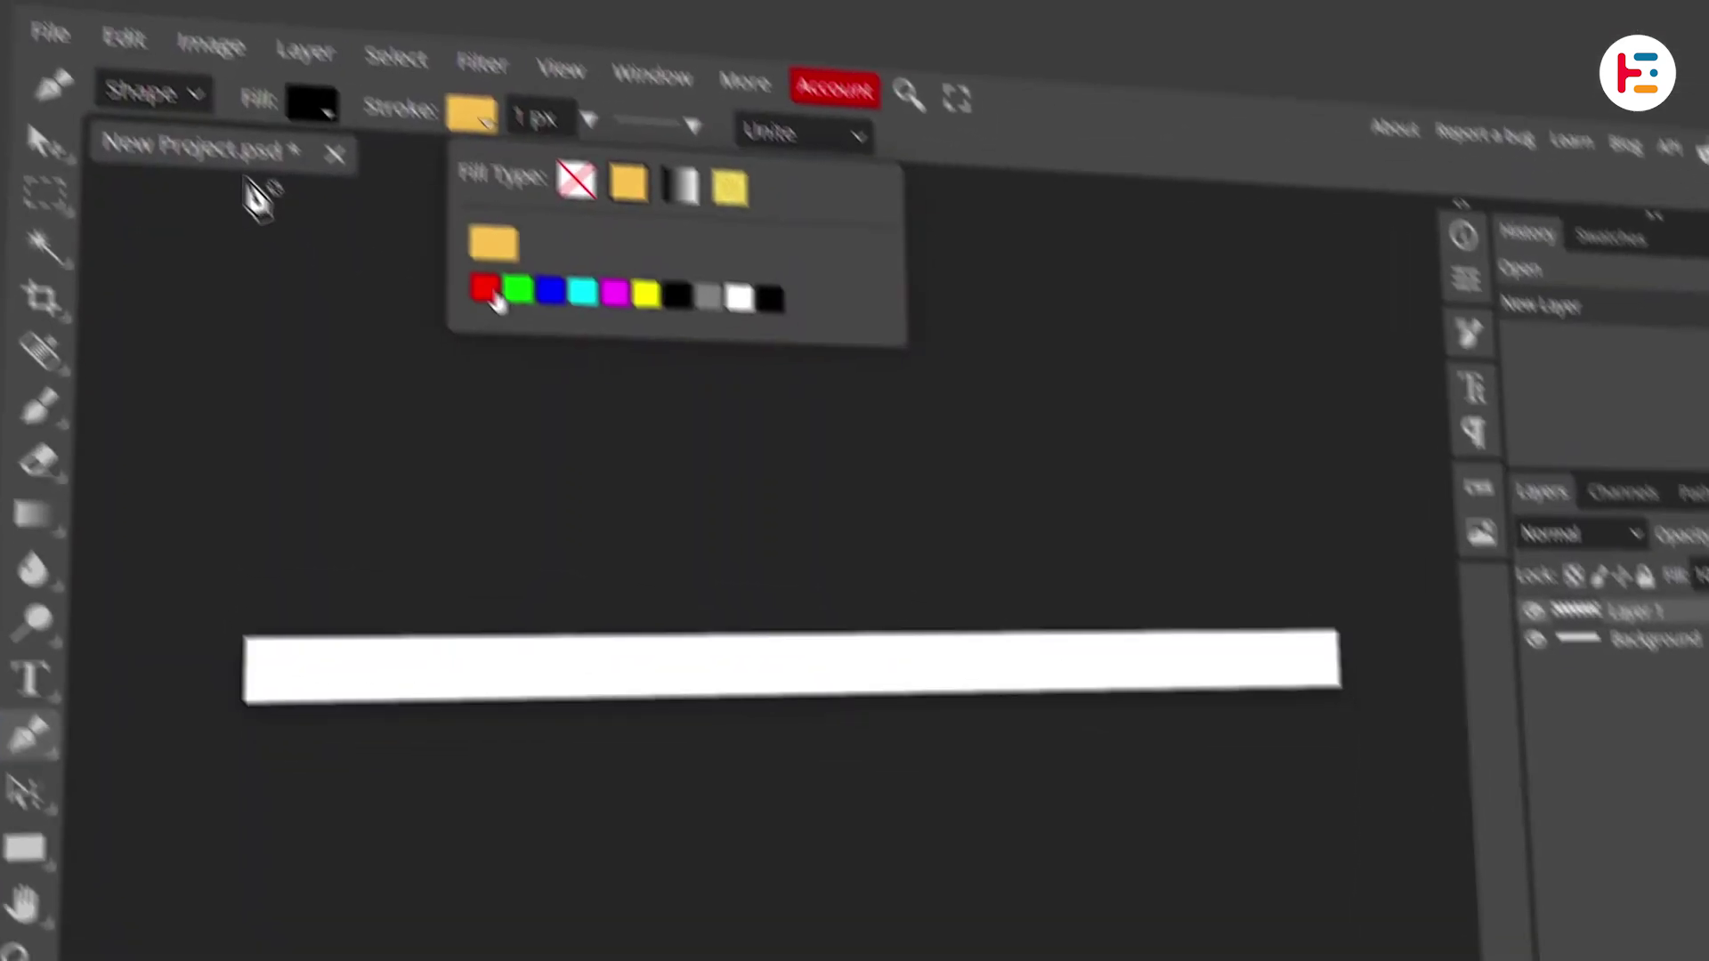
{"action": "left_click", "coordinate": [540, 274]}
{"action": "left_click", "coordinate": [931, 367]}
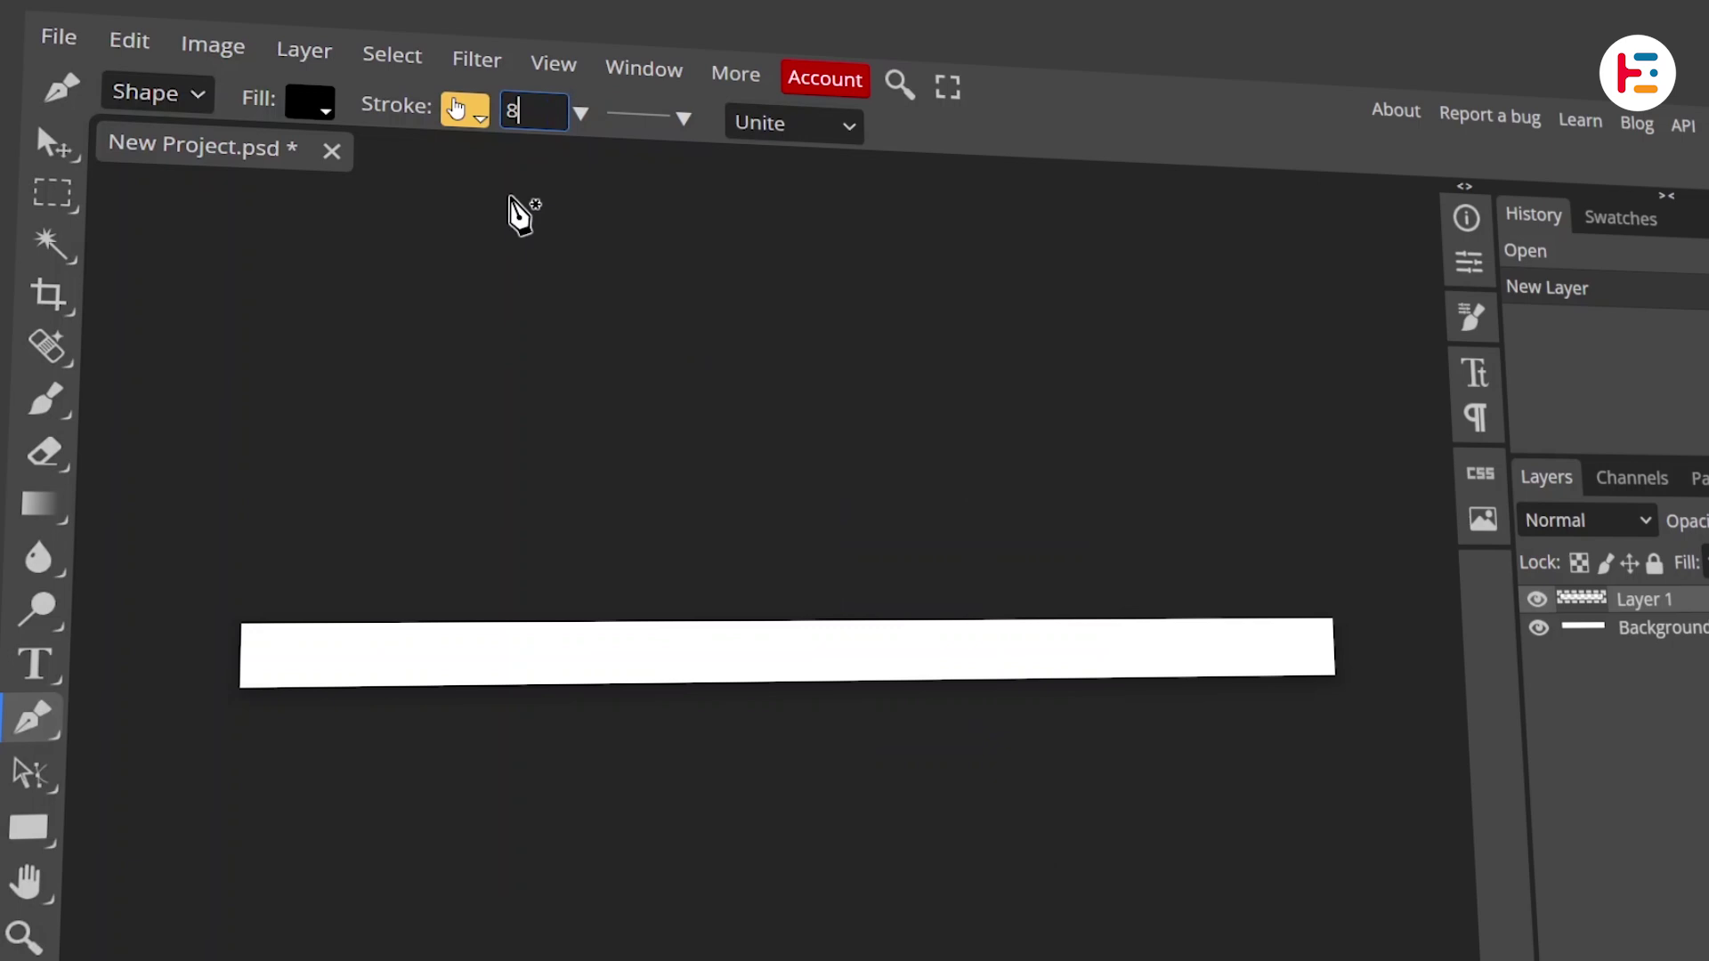
{"action": "left_click", "coordinate": [682, 121]}
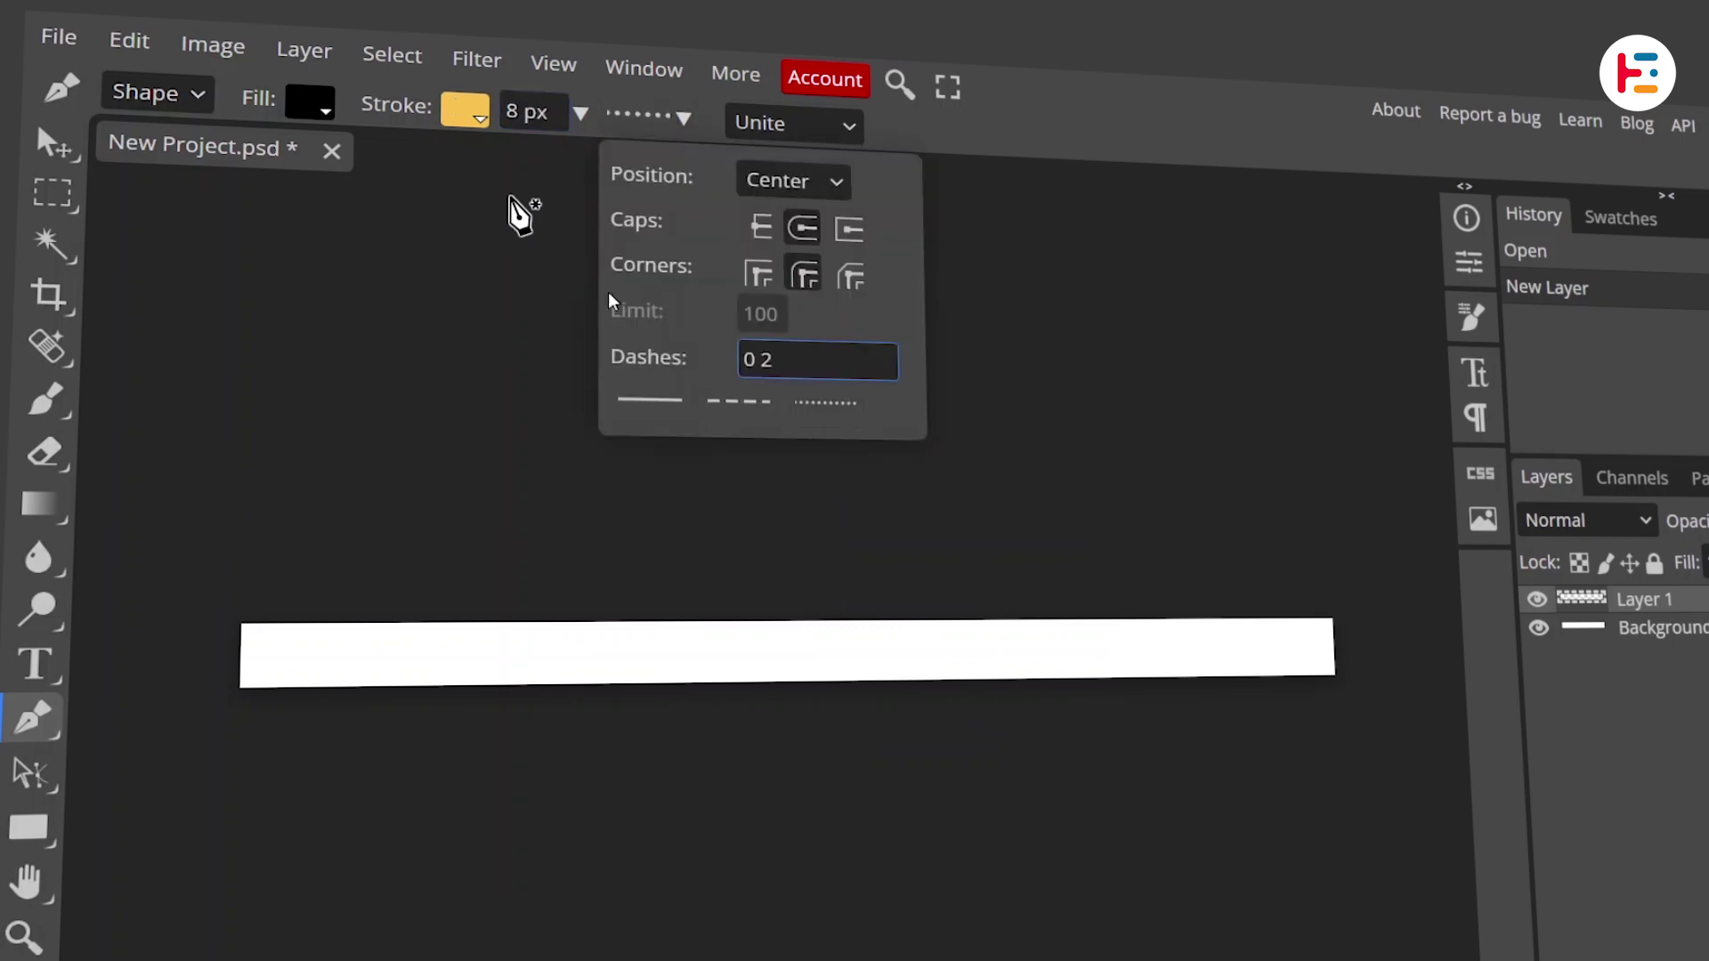
- Draw a straight horizontal dotted line through the middle of the canvas, running past both ends
{"action": "left_click", "coordinate": [205, 654]}
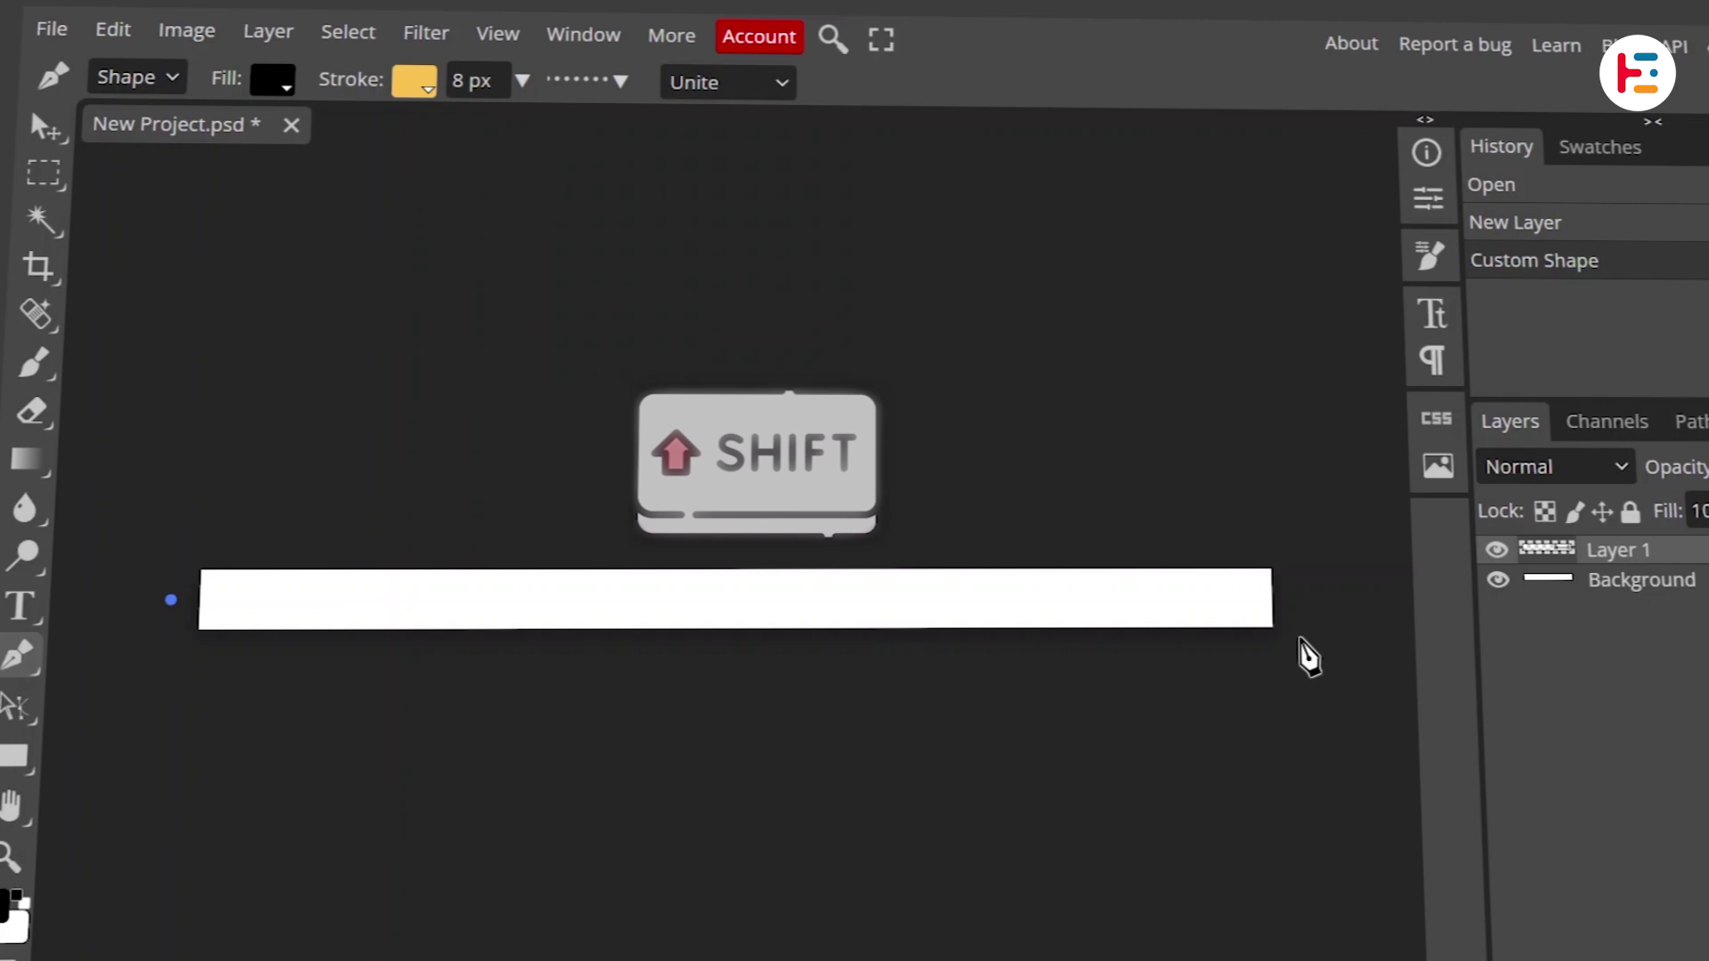
{"action": "left_click", "coordinate": [1387, 595], "text": "shift"}
{"action": "scroll", "coordinate": [845, 632], "scroll_direction": "up", "scroll_amount": 5}
{"action": "scroll", "coordinate": [674, 529], "scroll_direction": "up", "scroll_amount": 3}
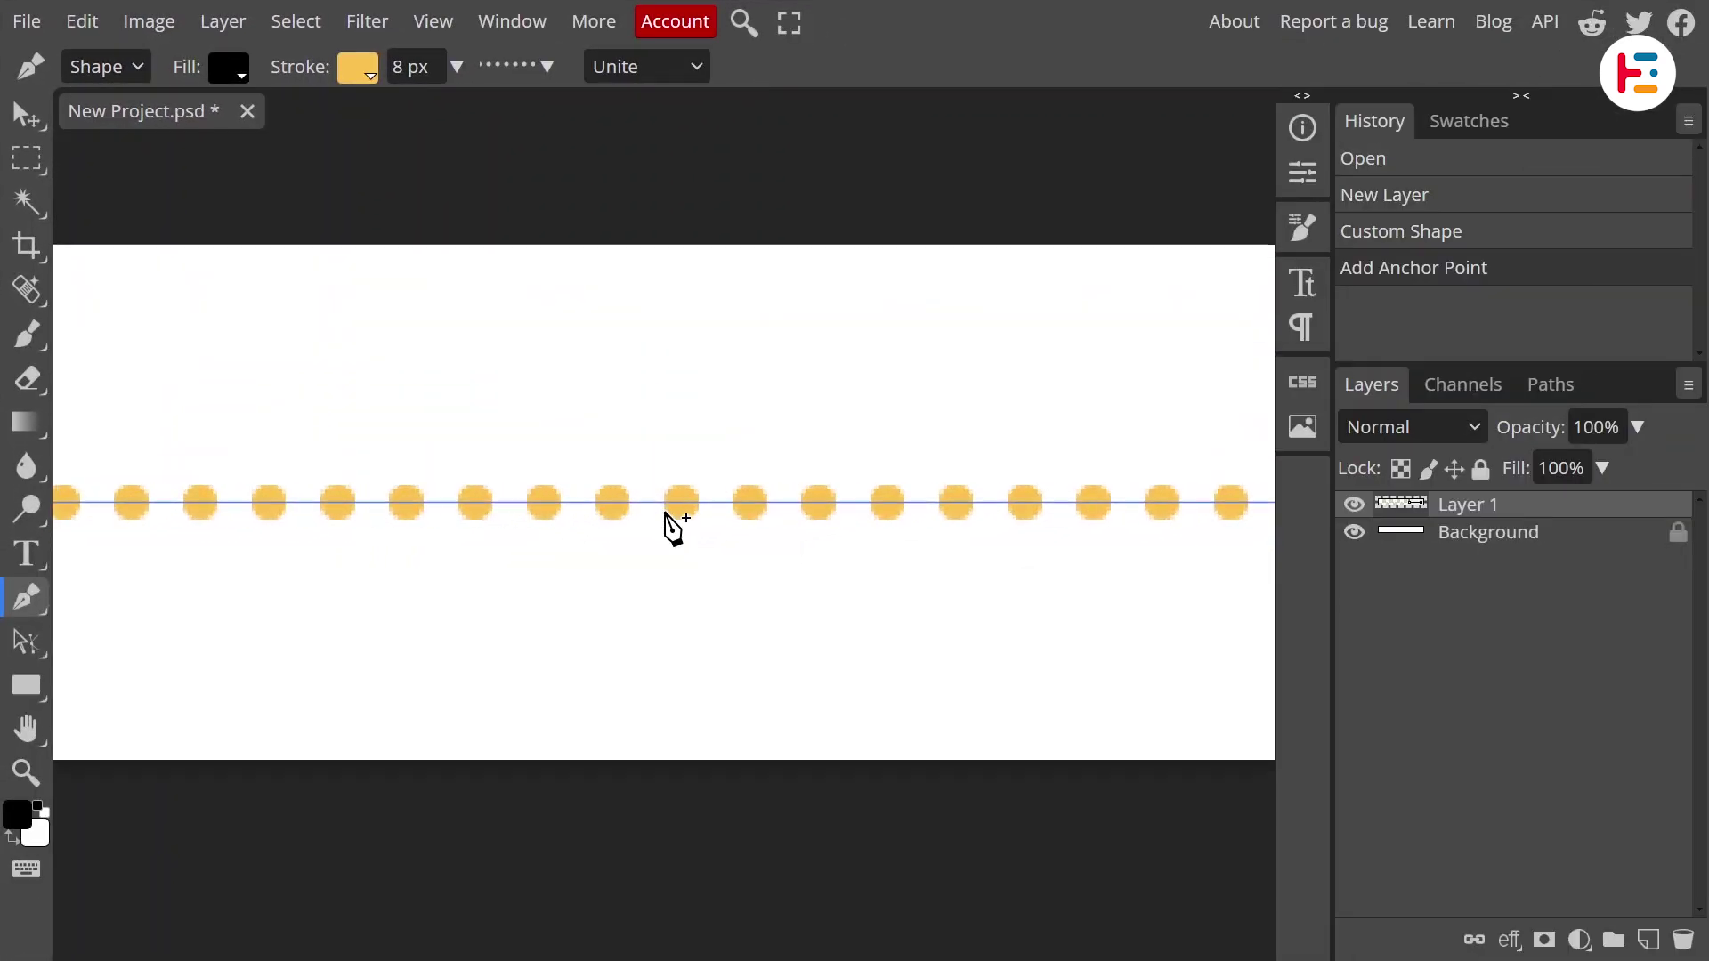
{"action": "scroll", "coordinate": [684, 525], "scroll_direction": "down", "scroll_amount": 5}
{"action": "key", "text": "v"}
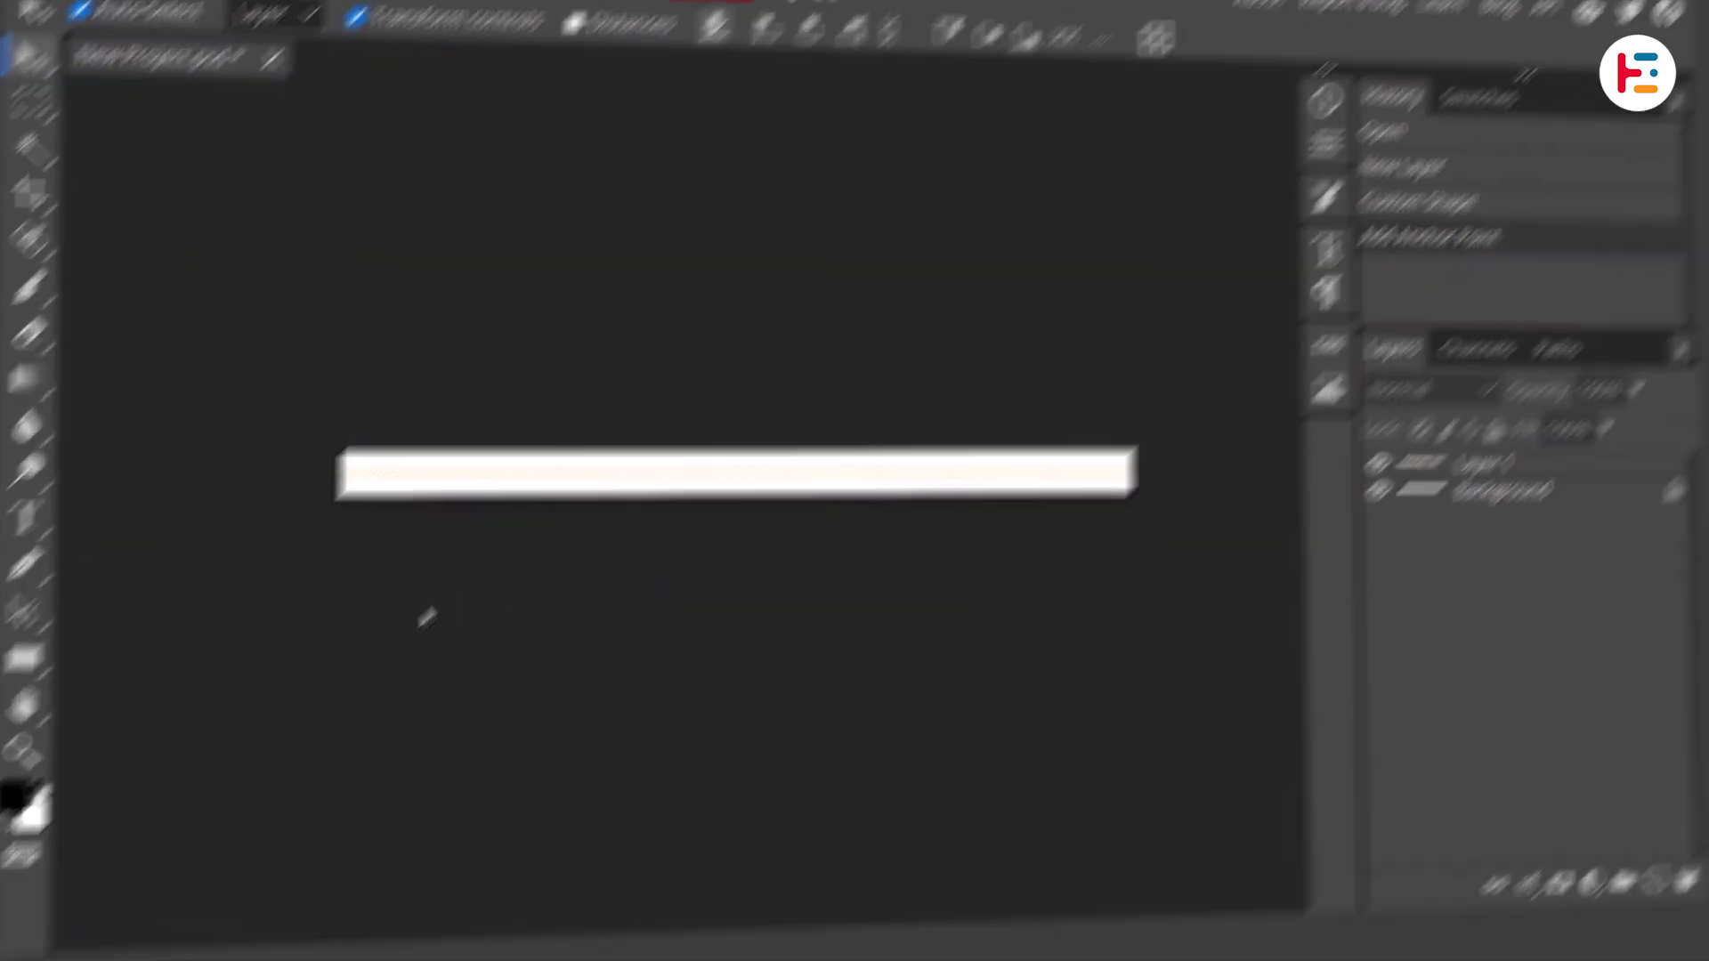
- Add a 30 by 30 pixel ellipse near the left end of the dotted line
{"action": "left_click", "coordinate": [24, 658]}
{"action": "left_click", "coordinate": [290, 656]}
{"action": "scroll", "coordinate": [360, 481], "scroll_direction": "up", "scroll_amount": 8}
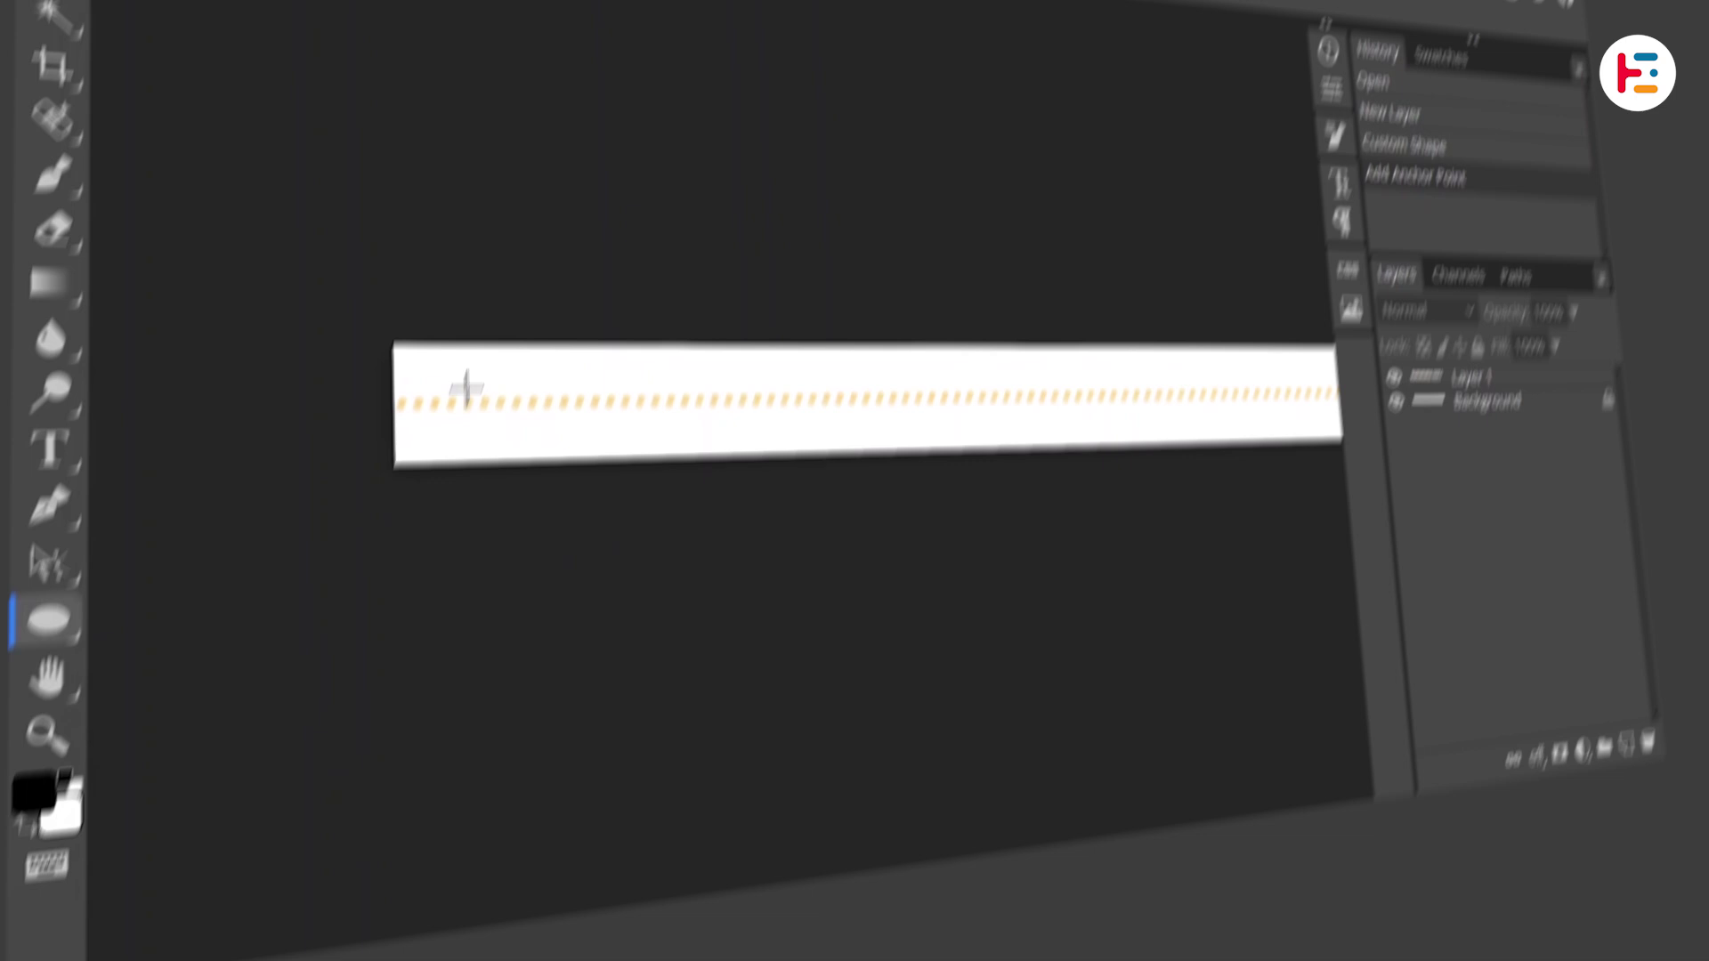
{"action": "left_click", "coordinate": [623, 466]}
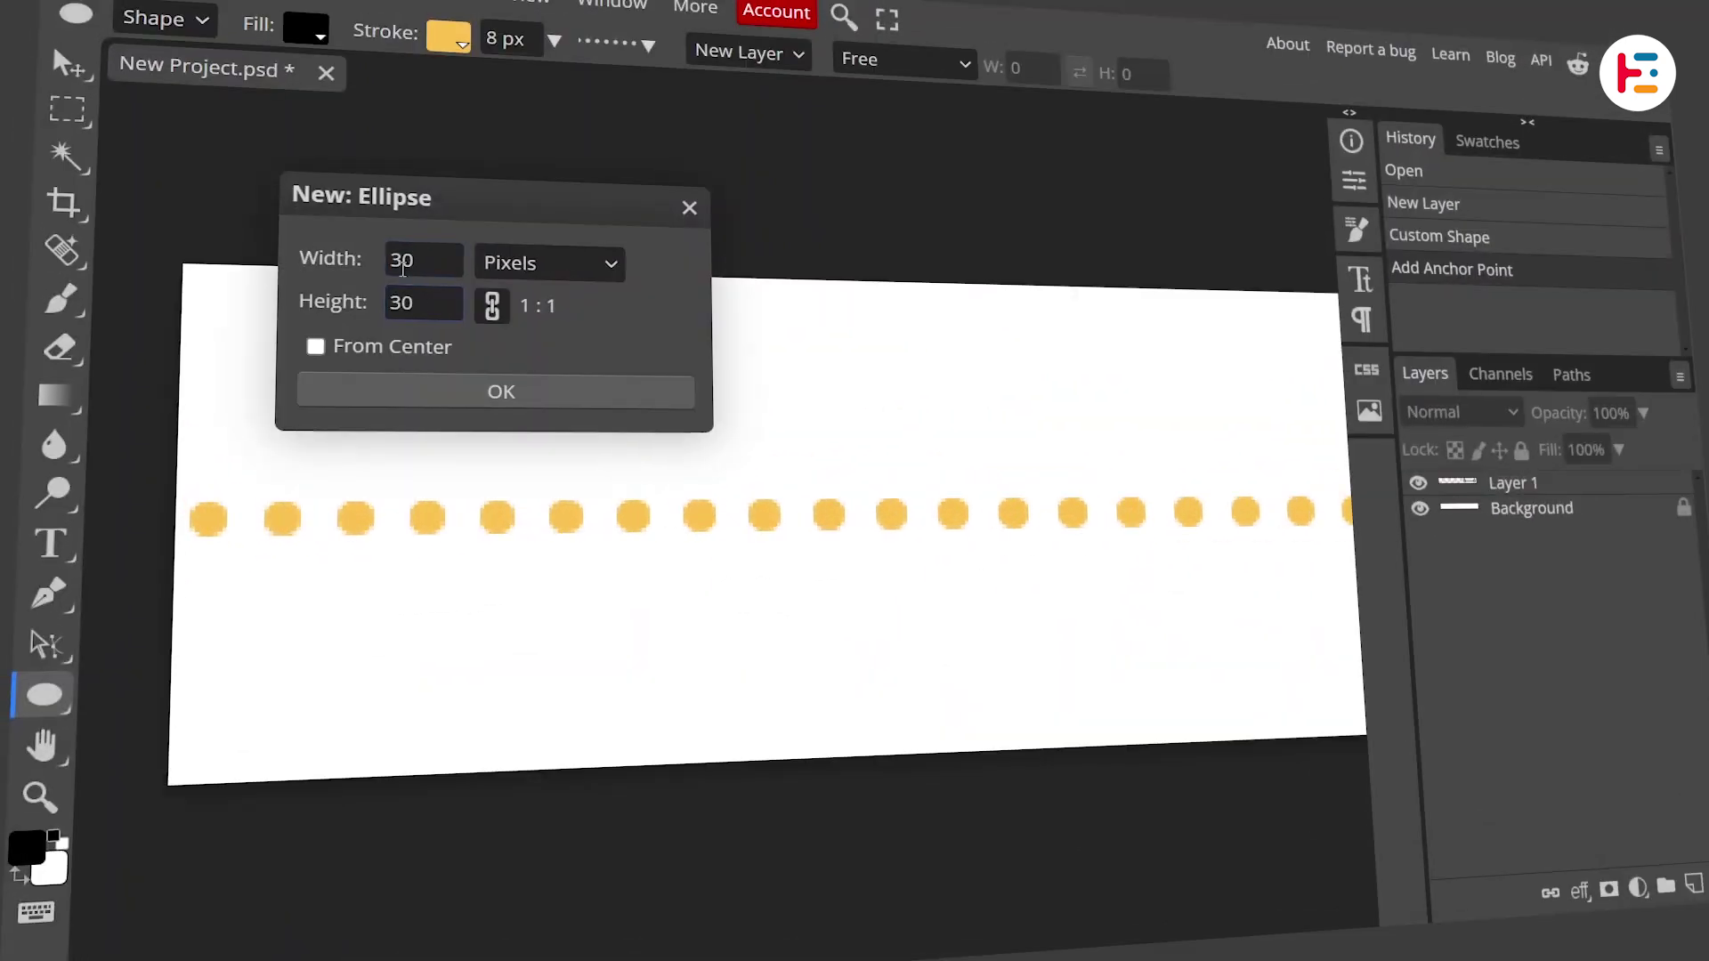
{"action": "left_click", "coordinate": [509, 398]}
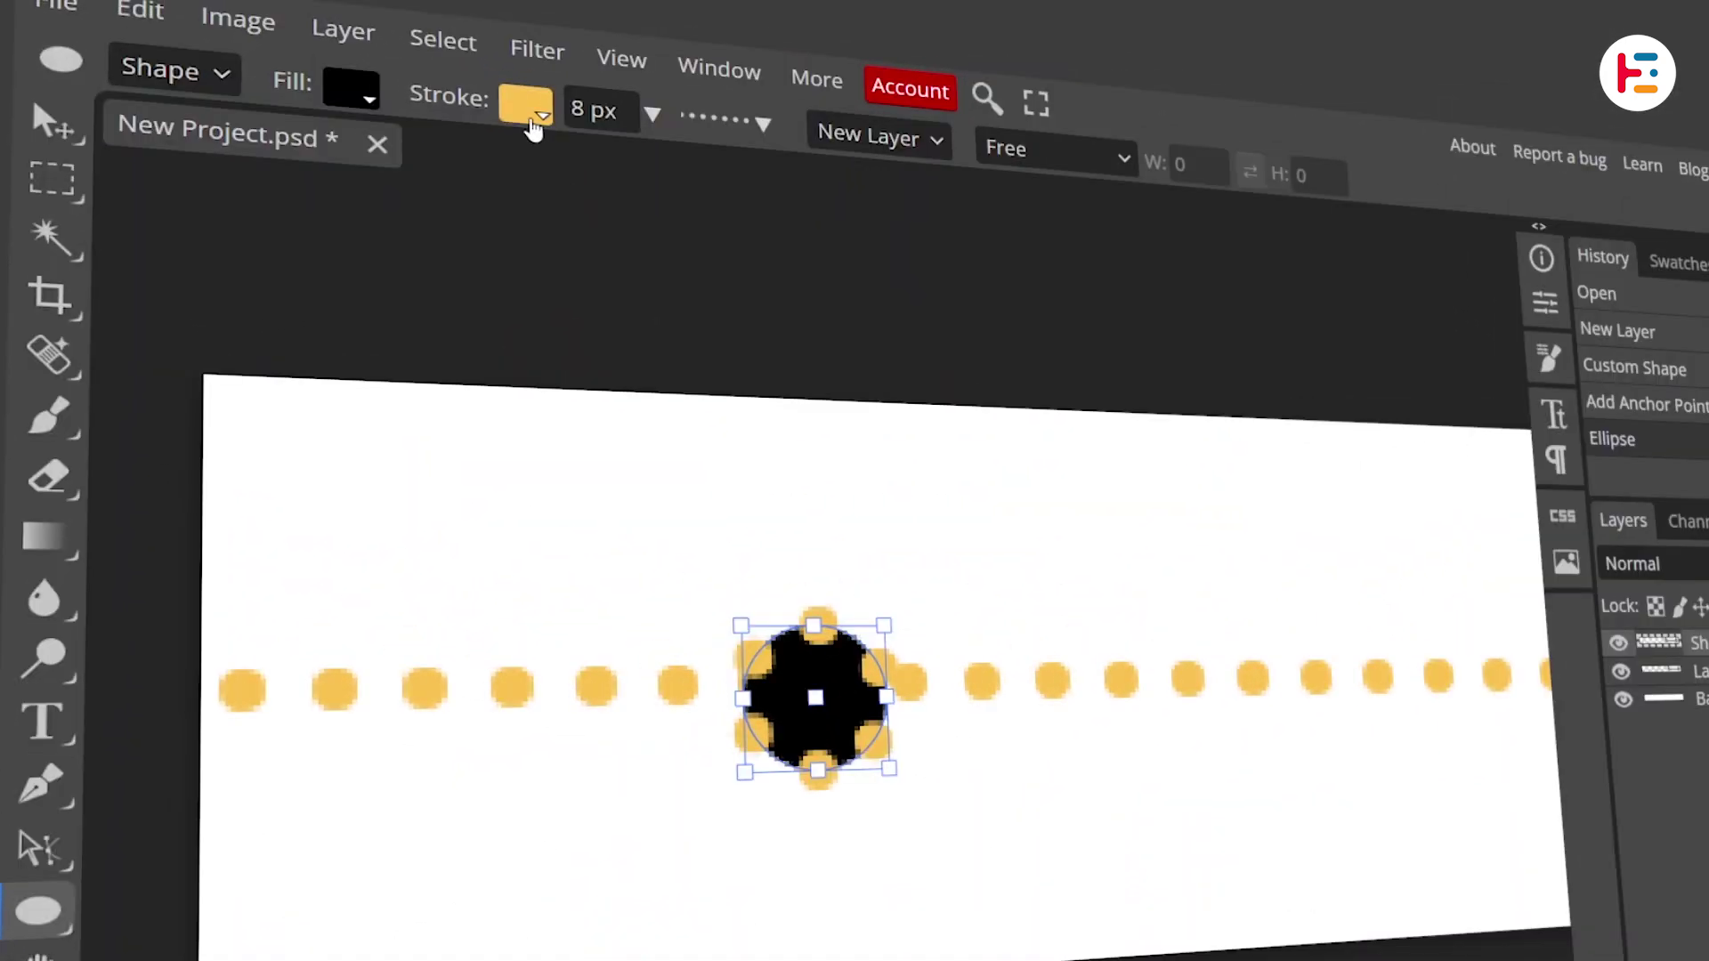
- Remove the circle's stroke and fill it with pink, hex ff4b69
{"action": "left_click", "coordinate": [448, 37]}
{"action": "left_click", "coordinate": [549, 105]}
{"action": "left_click", "coordinate": [360, 104]}
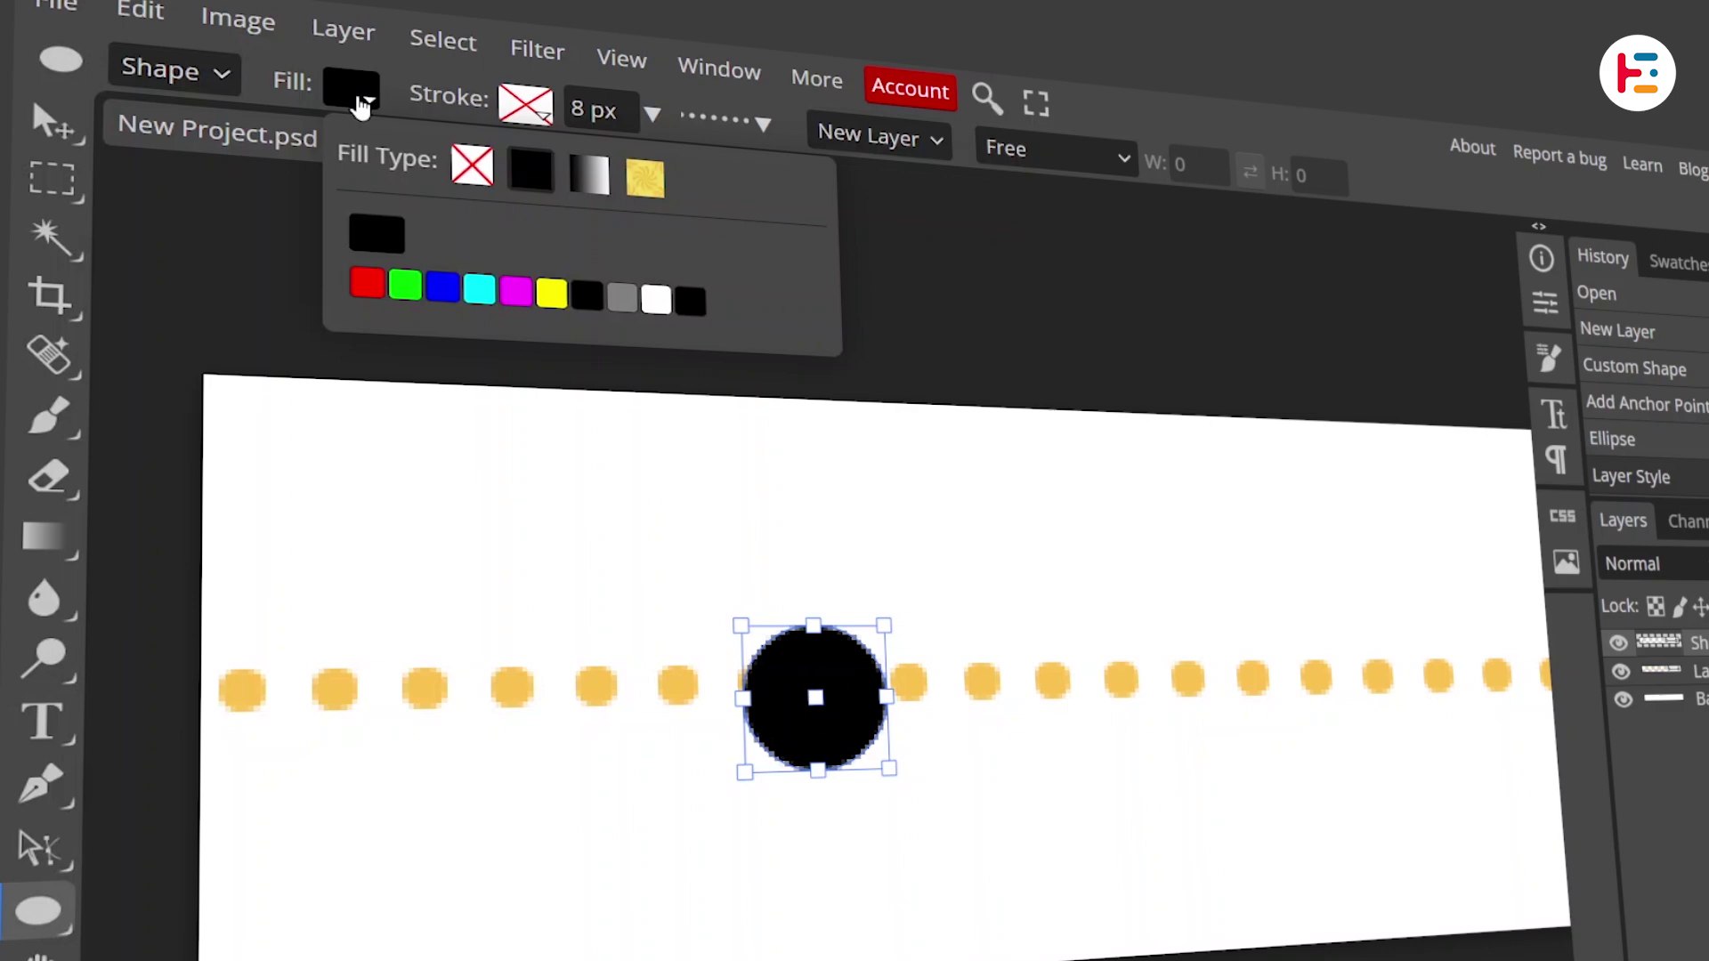
{"action": "left_click", "coordinate": [391, 252]}
{"action": "type", "text": "ff4b69"}
{"action": "left_click_drag", "start_coordinate": [641, 350], "coordinate": [603, 355]}
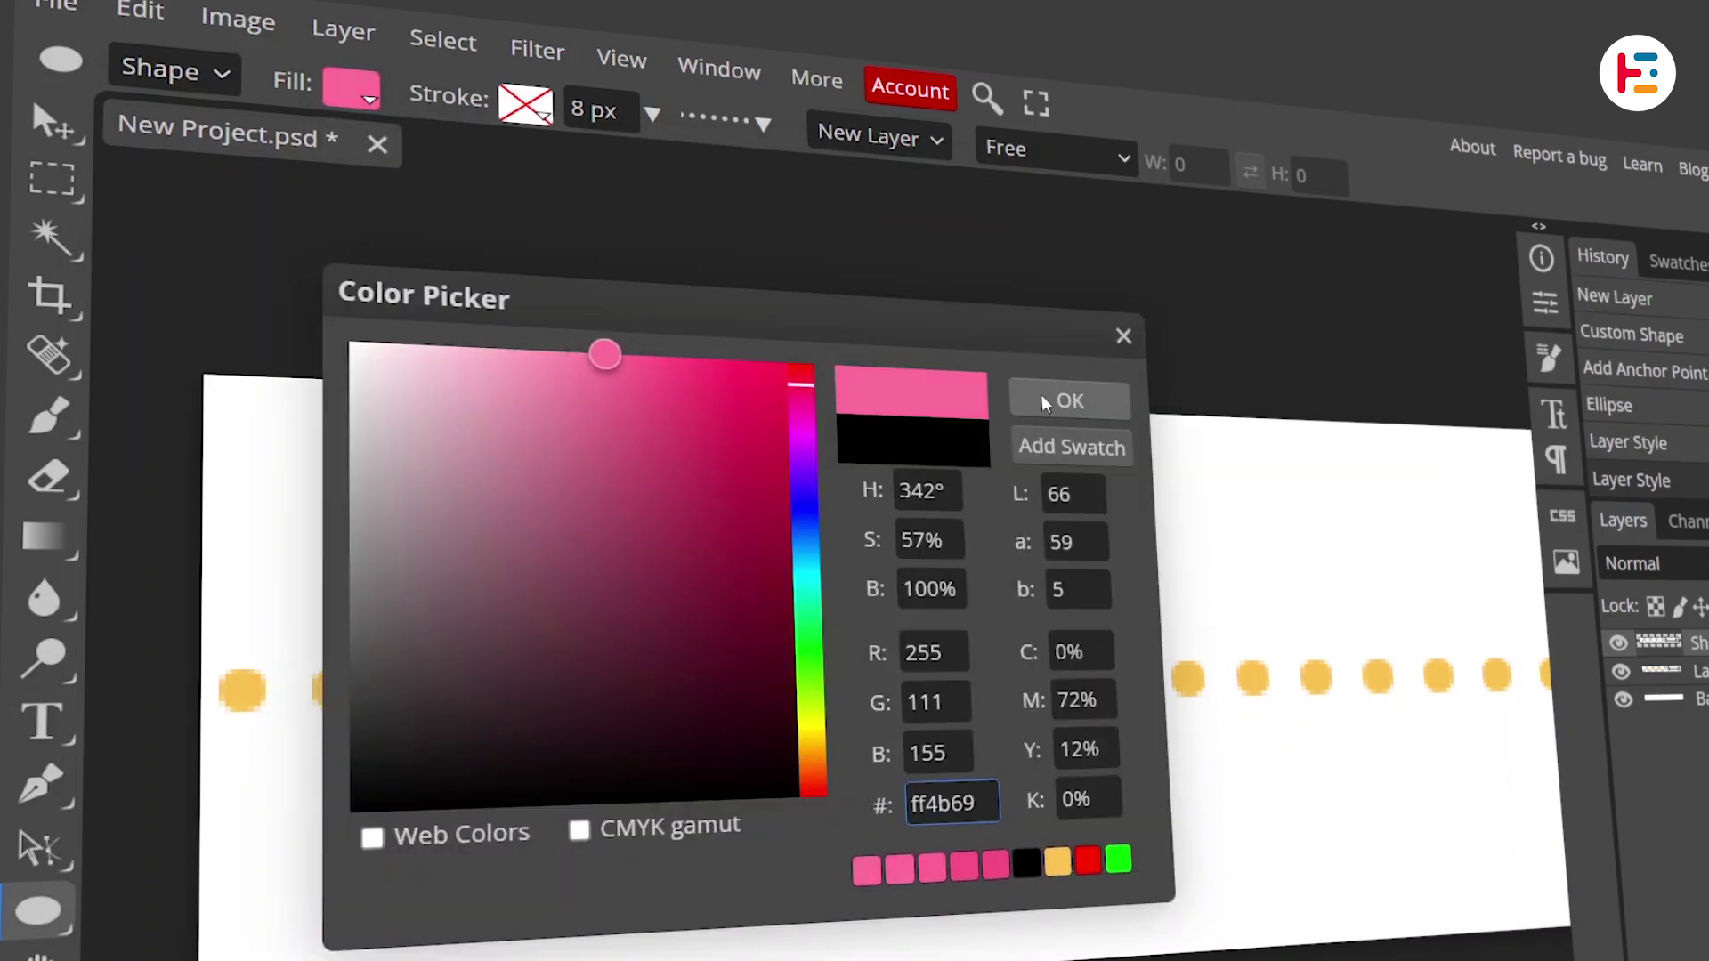
{"action": "left_click", "coordinate": [1043, 397]}
- Move the pink circle so it sits centred on the dotted line
{"action": "key", "text": "v"}
{"action": "left_click_drag", "start_coordinate": [850, 705], "coordinate": [823, 691]}
{"action": "scroll", "coordinate": [785, 773], "scroll_direction": "down", "scroll_amount": 4}
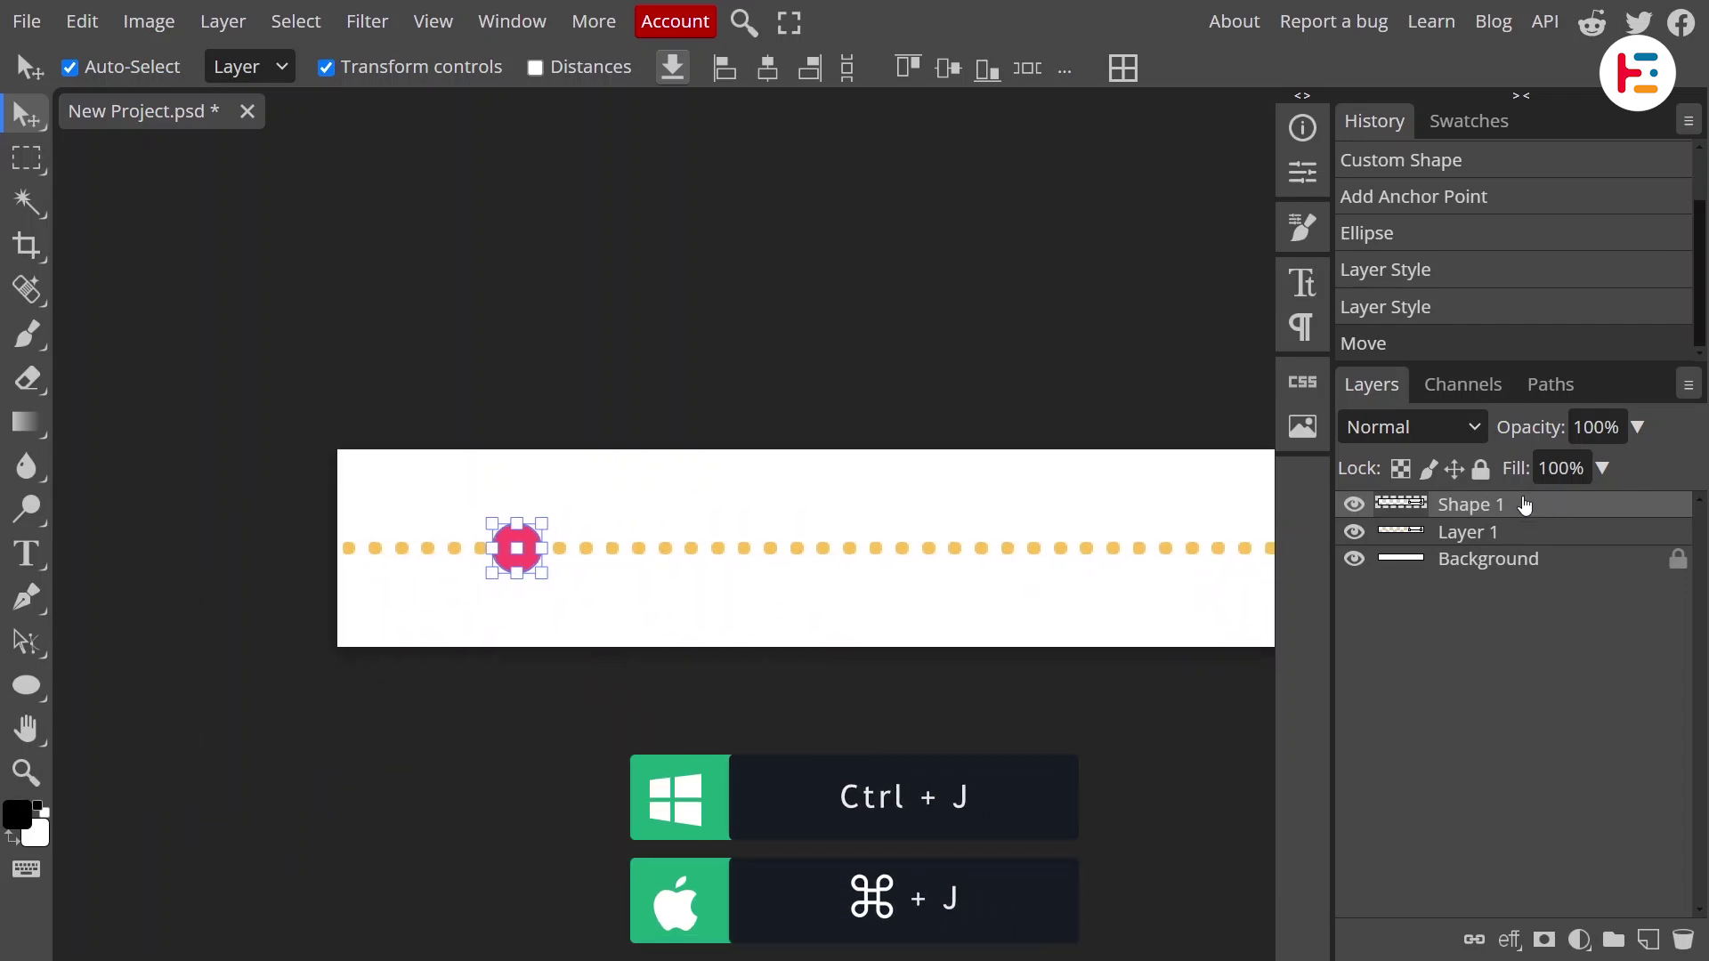
- Duplicate the pink circle seven times, shifting each copy farther right along the dotted line until the row nears its right end
{"action": "key", "text": "ctrl+j"}
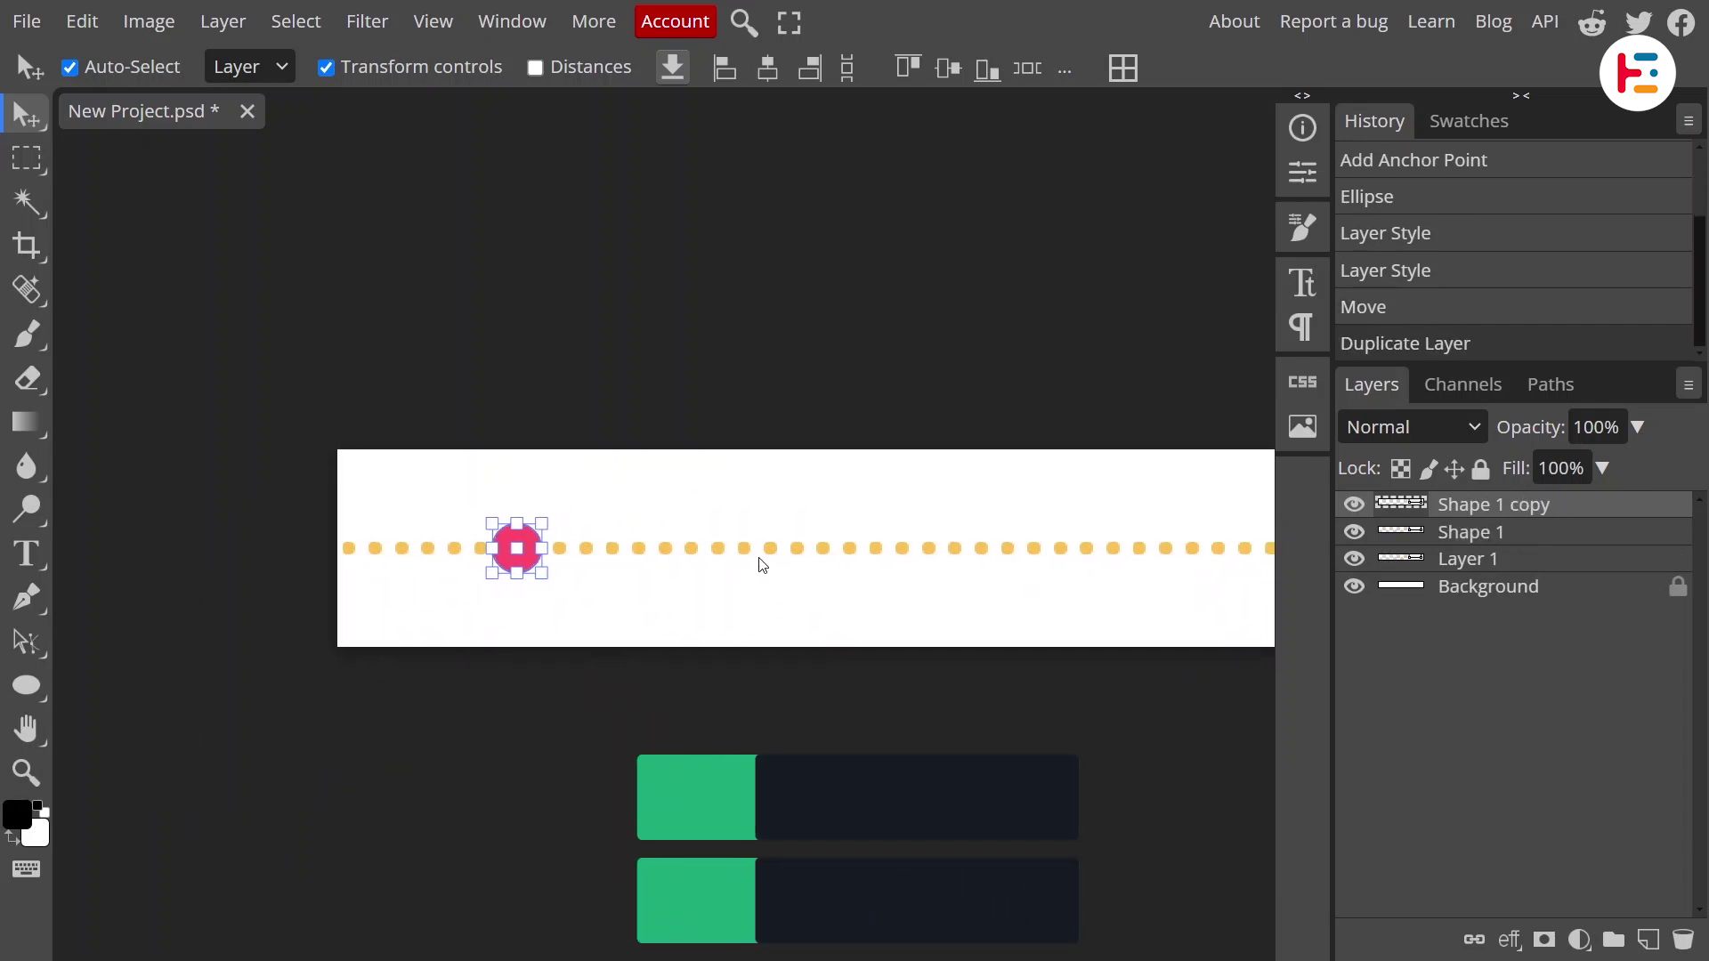
{"action": "key", "text": "shift+Right"}
{"action": "key", "text": "shift+Right"}
{"action": "key", "text": "shift+Right"}
{"action": "key", "text": "shift+Right"}
{"action": "key", "text": "shift+Right"}
{"action": "key", "text": "shift+Right"}
{"action": "key", "text": "shift+Right"}
{"action": "key", "text": "shift+Right"}
{"action": "key", "text": "shift+Right"}
{"action": "scroll", "coordinate": [724, 581], "scroll_direction": "down", "scroll_amount": 4}
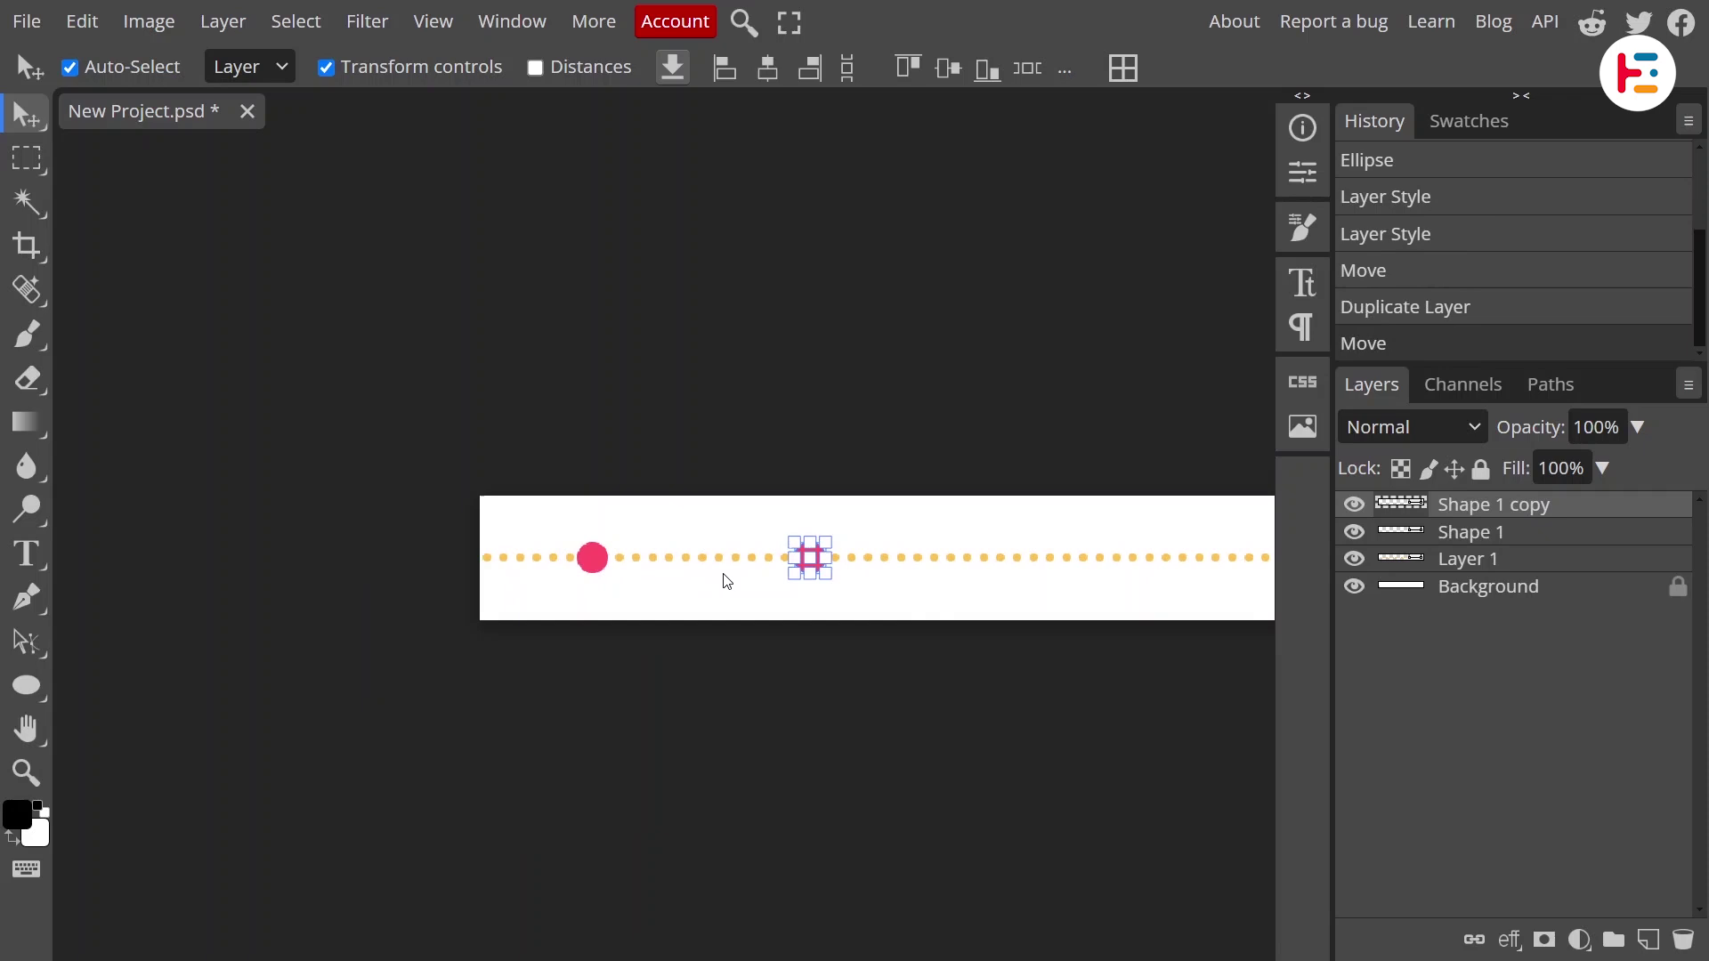
{"action": "scroll", "coordinate": [724, 581], "scroll_direction": "right", "scroll_amount": 3}
{"action": "key", "text": "ctrl+j"}
{"action": "key", "text": "shift+Right"}
{"action": "key", "text": "shift+Right"}
{"action": "key", "text": "shift+Right"}
{"action": "key", "text": "shift+Right"}
{"action": "key", "text": "shift+Right"}
{"action": "key", "text": "shift+Right"}
{"action": "key", "text": "shift+Right"}
{"action": "key", "text": "shift+Right"}
{"action": "key", "text": "shift+Right"}
{"action": "key", "text": "shift+Right"}
{"action": "key", "text": "shift+Right"}
{"action": "key", "text": "shift+Right"}
{"action": "key", "text": "ctrl+j"}
{"action": "key", "text": "shift+Right"}
{"action": "key", "text": "shift+Right"}
{"action": "key", "text": "shift+Right"}
{"action": "key", "text": "shift+Right"}
{"action": "key", "text": "shift+Right"}
{"action": "key", "text": "shift+Right"}
{"action": "key", "text": "shift+Right"}
{"action": "key", "text": "shift+Right"}
{"action": "key", "text": "shift+Right"}
{"action": "key", "text": "shift+Right"}
{"action": "key", "text": "shift+Right"}
{"action": "key", "text": "shift+Right"}
{"action": "scroll", "coordinate": [1122, 576], "scroll_direction": "right", "scroll_amount": 3}
{"action": "key", "text": "ctrl+j"}
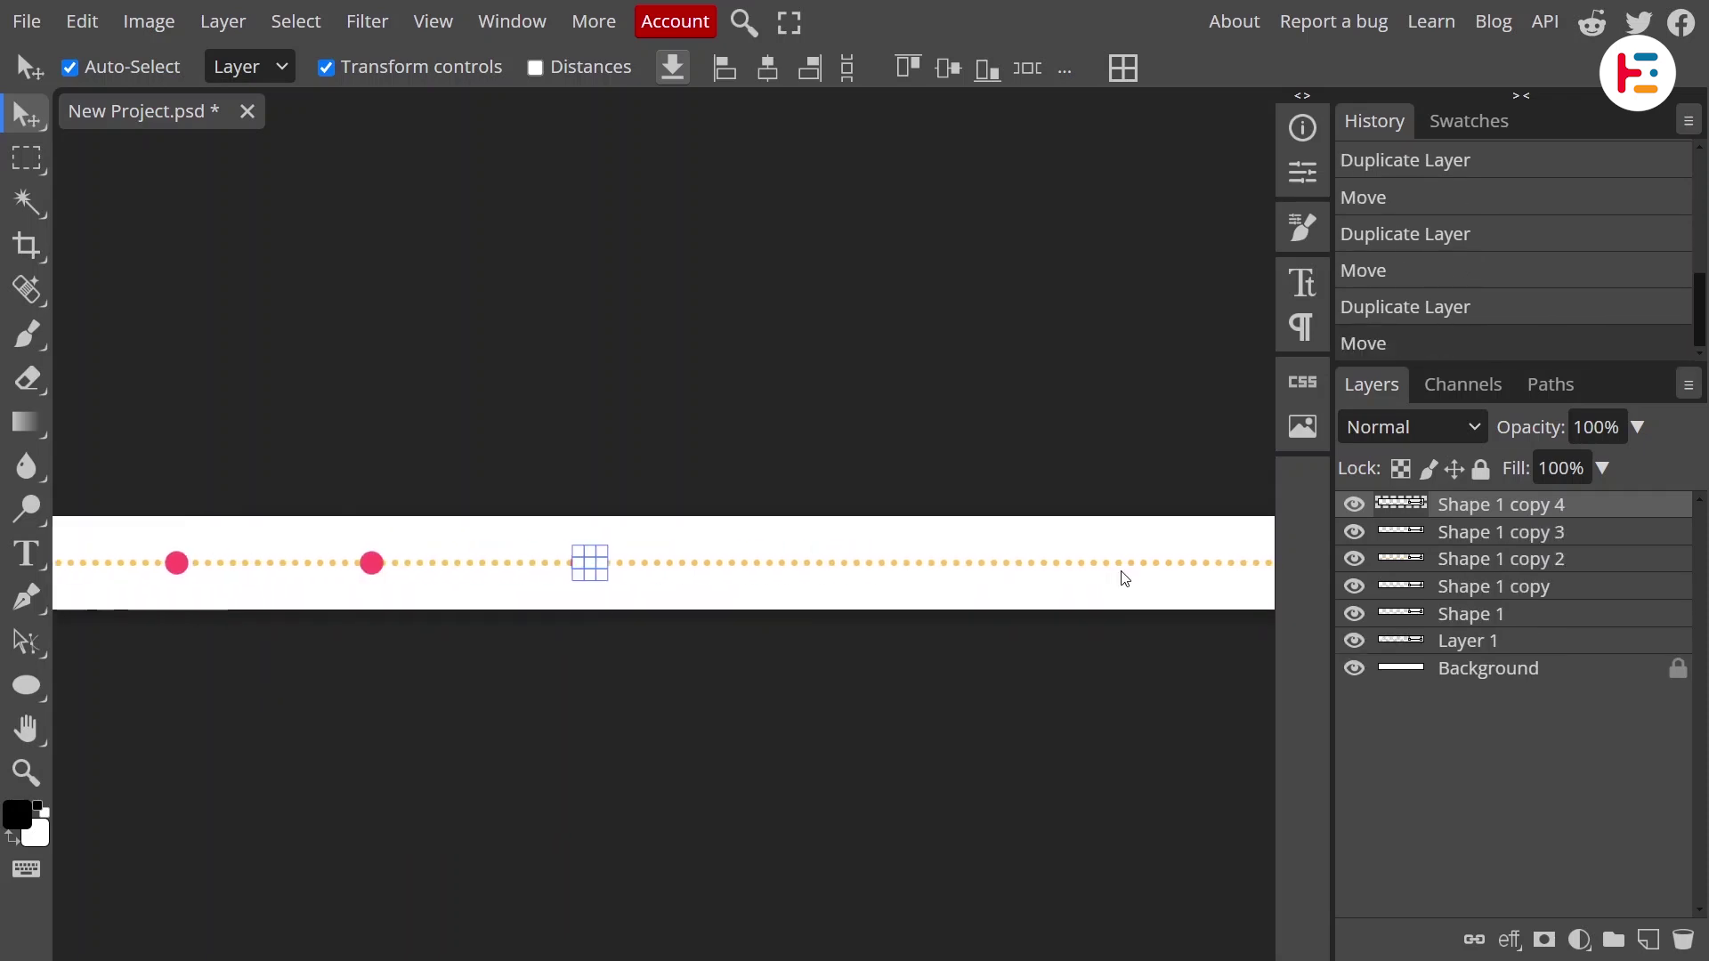
{"action": "key", "text": "shift+Right"}
{"action": "key", "text": "shift+Right"}
{"action": "key", "text": "shift+Right"}
{"action": "key", "text": "shift+Right"}
{"action": "key", "text": "shift+Right"}
{"action": "key", "text": "shift+Right"}
{"action": "key", "text": "shift+Right"}
{"action": "key", "text": "shift+Right"}
{"action": "key", "text": "shift+Right"}
{"action": "key", "text": "shift+Right"}
{"action": "key", "text": "shift+Right"}
{"action": "key", "text": "shift+Right"}
{"action": "key", "text": "shift+Right"}
{"action": "key", "text": "shift+Right"}
{"action": "key", "text": "ctrl+j"}
{"action": "key", "text": "shift+Right"}
{"action": "key", "text": "shift+Right"}
{"action": "key", "text": "shift+Right"}
{"action": "key", "text": "shift+Right"}
{"action": "key", "text": "shift+Right"}
{"action": "key", "text": "shift+Right"}
{"action": "key", "text": "shift+Right"}
{"action": "key", "text": "shift+Right"}
{"action": "key", "text": "shift+Right"}
{"action": "key", "text": "shift+Right"}
{"action": "key", "text": "shift+Right"}
{"action": "key", "text": "shift+Right"}
{"action": "key", "text": "shift+Right"}
{"action": "key", "text": "shift+Right"}
{"action": "key", "text": "shift+Right"}
{"action": "key", "text": "shift+Right"}
{"action": "scroll", "coordinate": [1121, 577], "scroll_direction": "down", "scroll_amount": 3}
{"action": "key", "text": "ctrl+j"}
{"action": "key", "text": "shift+Right"}
{"action": "key", "text": "shift+Right"}
{"action": "key", "text": "shift+Right"}
{"action": "key", "text": "shift+Right"}
{"action": "key", "text": "shift+Right"}
{"action": "key", "text": "shift+Right"}
{"action": "key", "text": "shift+Right"}
{"action": "key", "text": "shift+Right"}
{"action": "key", "text": "shift+Right"}
{"action": "key", "text": "shift+Right"}
{"action": "key", "text": "shift+Right"}
{"action": "key", "text": "shift+Right"}
{"action": "key", "text": "shift+Right"}
{"action": "key", "text": "shift+Right"}
{"action": "key", "text": "shift+Right"}
{"action": "key", "text": "shift+Right"}
{"action": "key", "text": "ctrl+j"}
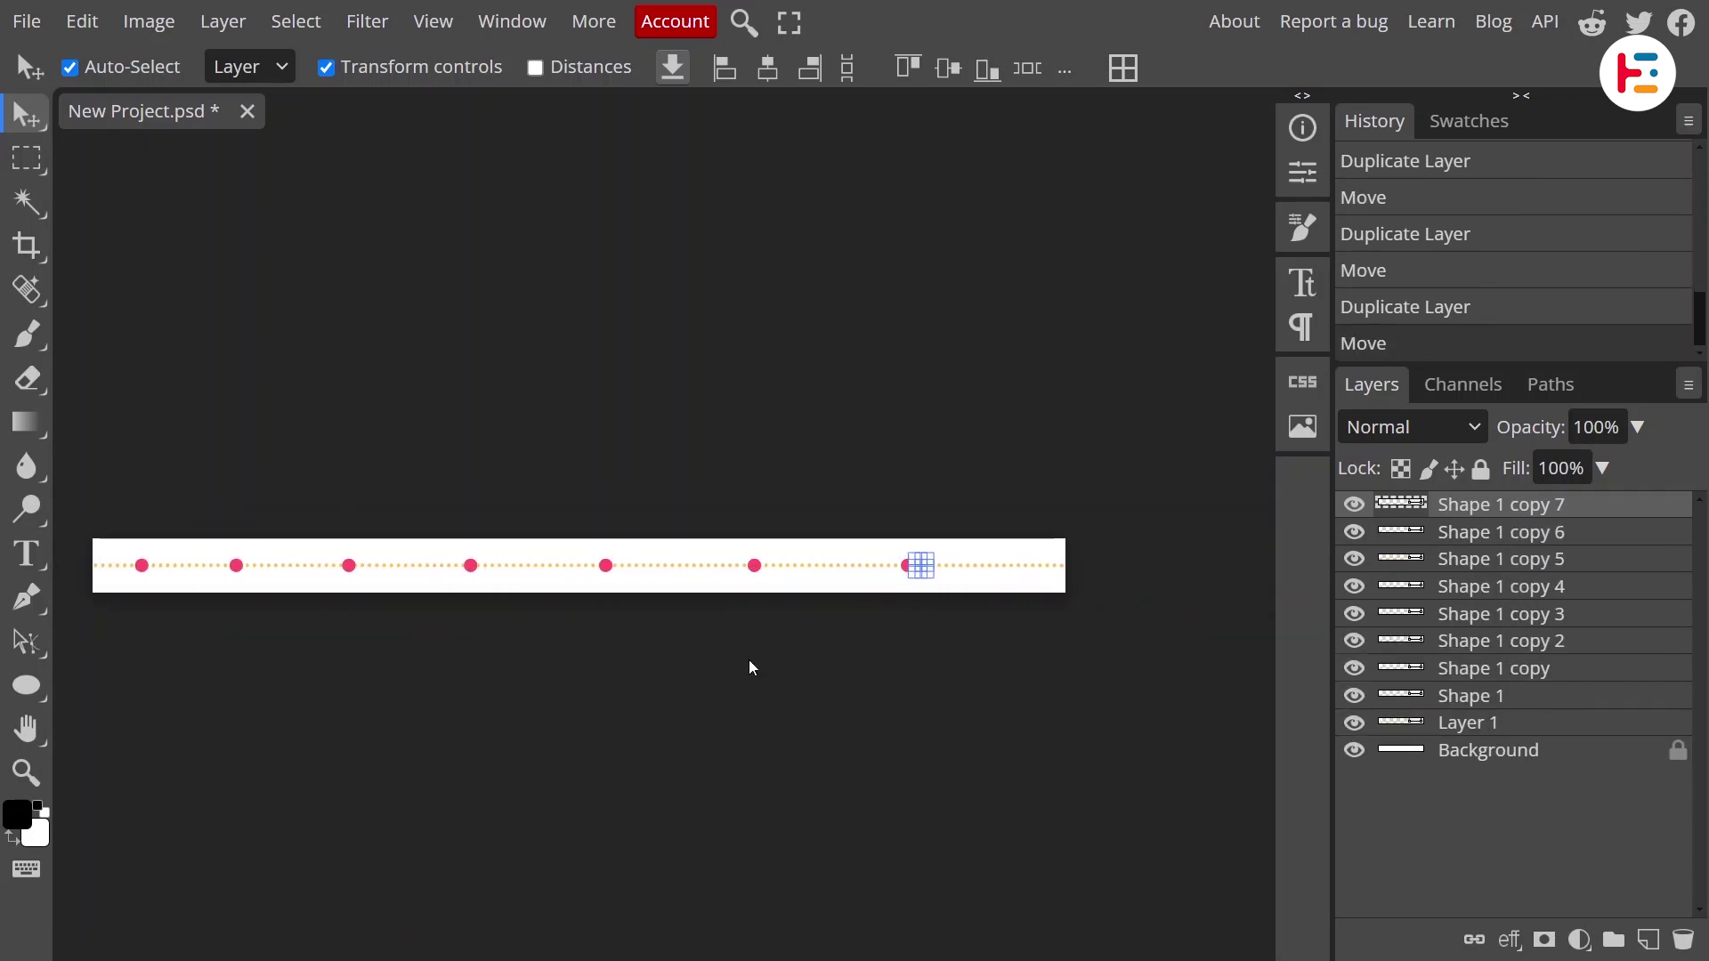
{"action": "key", "text": "shift+Right"}
{"action": "key", "text": "shift+Right"}
{"action": "key", "text": "shift+Right"}
{"action": "key", "text": "shift+Right"}
{"action": "key", "text": "shift+Right"}
{"action": "key", "text": "shift+Right"}
{"action": "key", "text": "shift+Right"}
{"action": "key", "text": "shift+Right"}
{"action": "key", "text": "shift+Right"}
{"action": "key", "text": "shift+Right"}
{"action": "key", "text": "shift+Right"}
{"action": "key", "text": "shift+Right"}
{"action": "key", "text": "shift+Right"}
{"action": "key", "text": "shift+Right"}
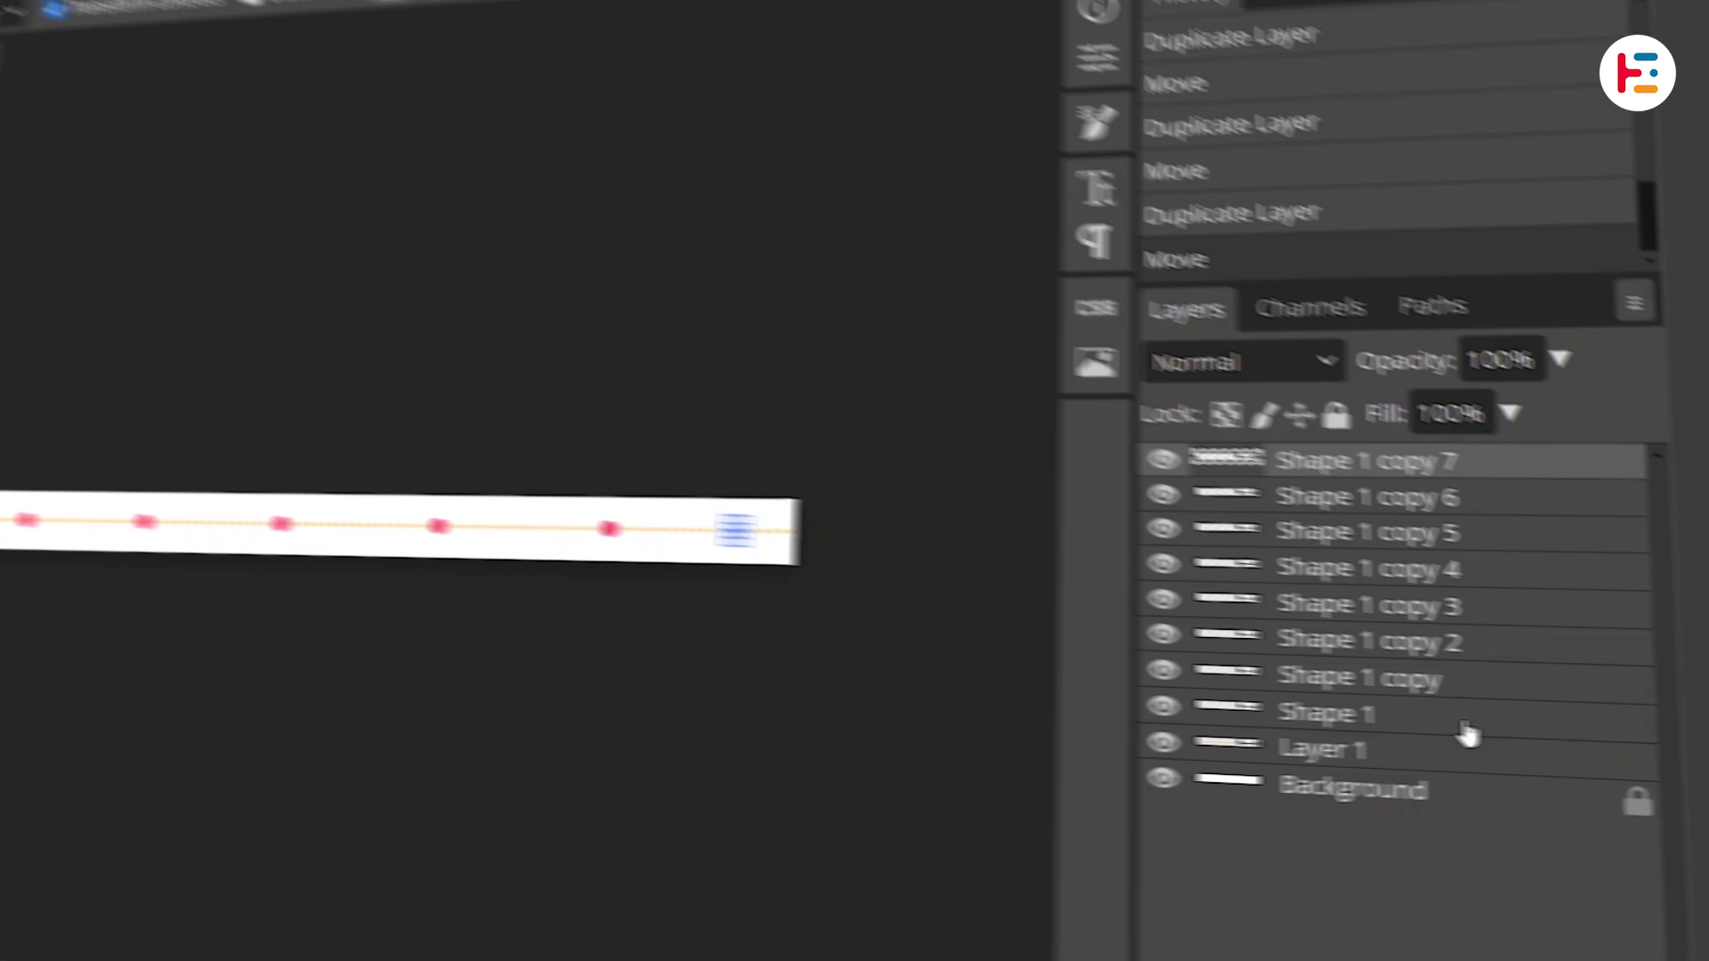
- Distribute the eight circle layers with equal horizontal gaps and delete the Background layer
{"action": "left_click", "coordinate": [1561, 697], "text": "shift"}
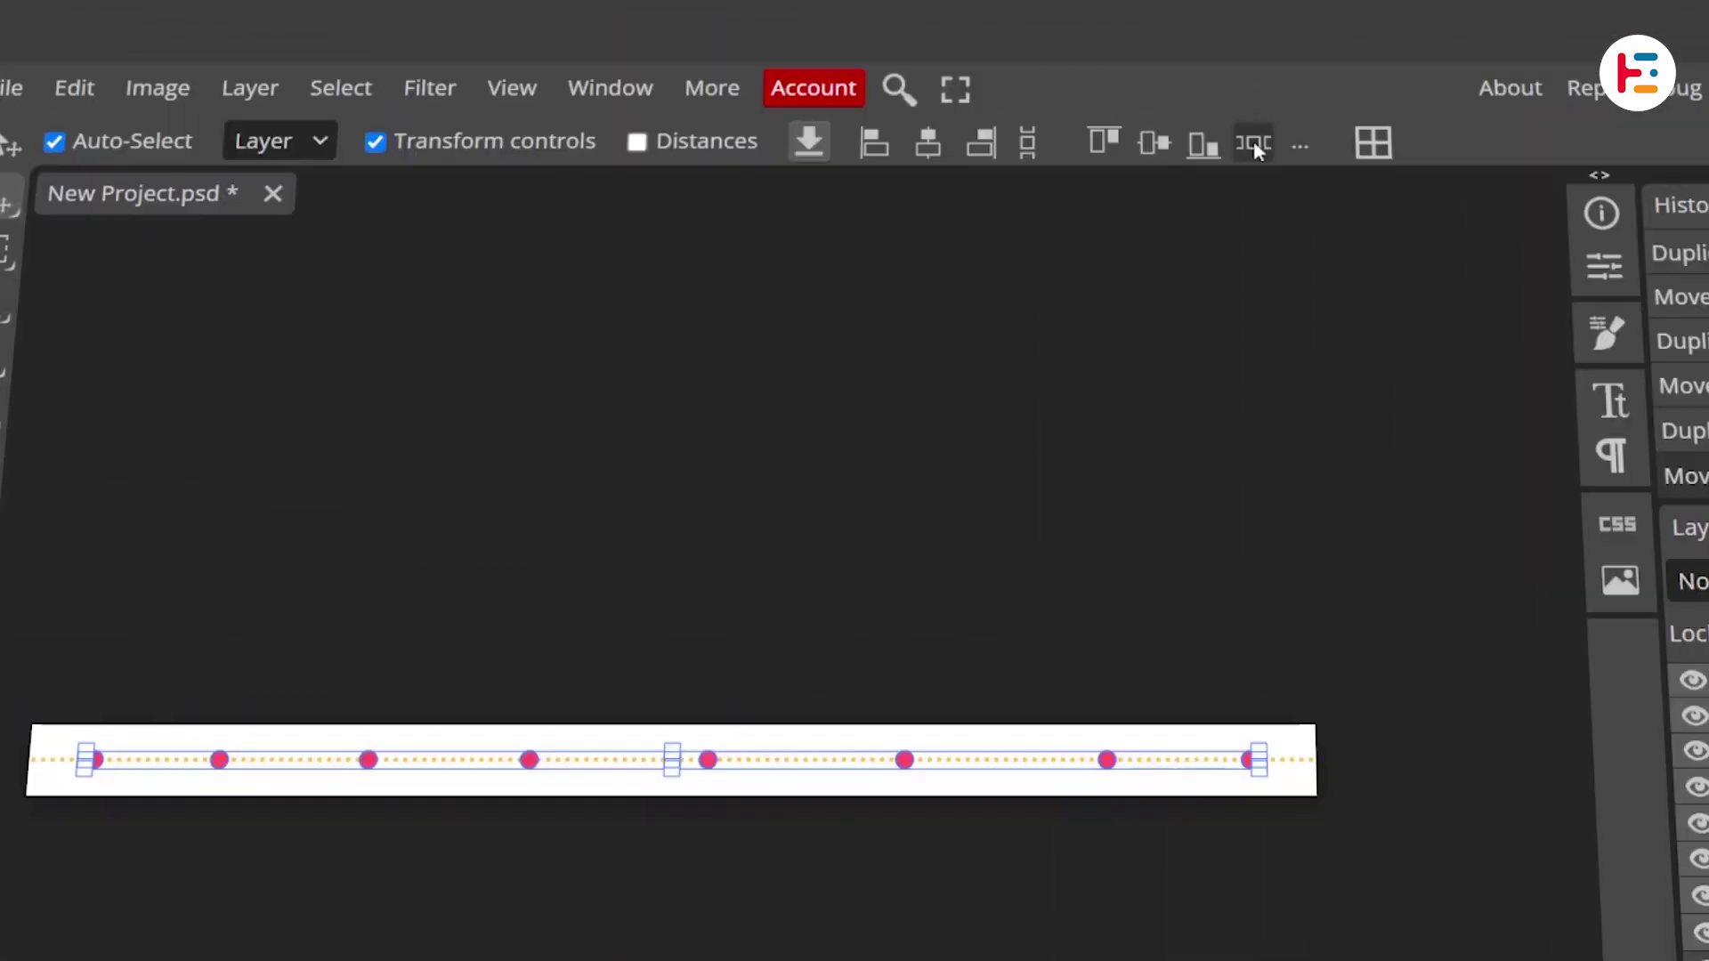
{"action": "left_click", "coordinate": [1255, 146]}
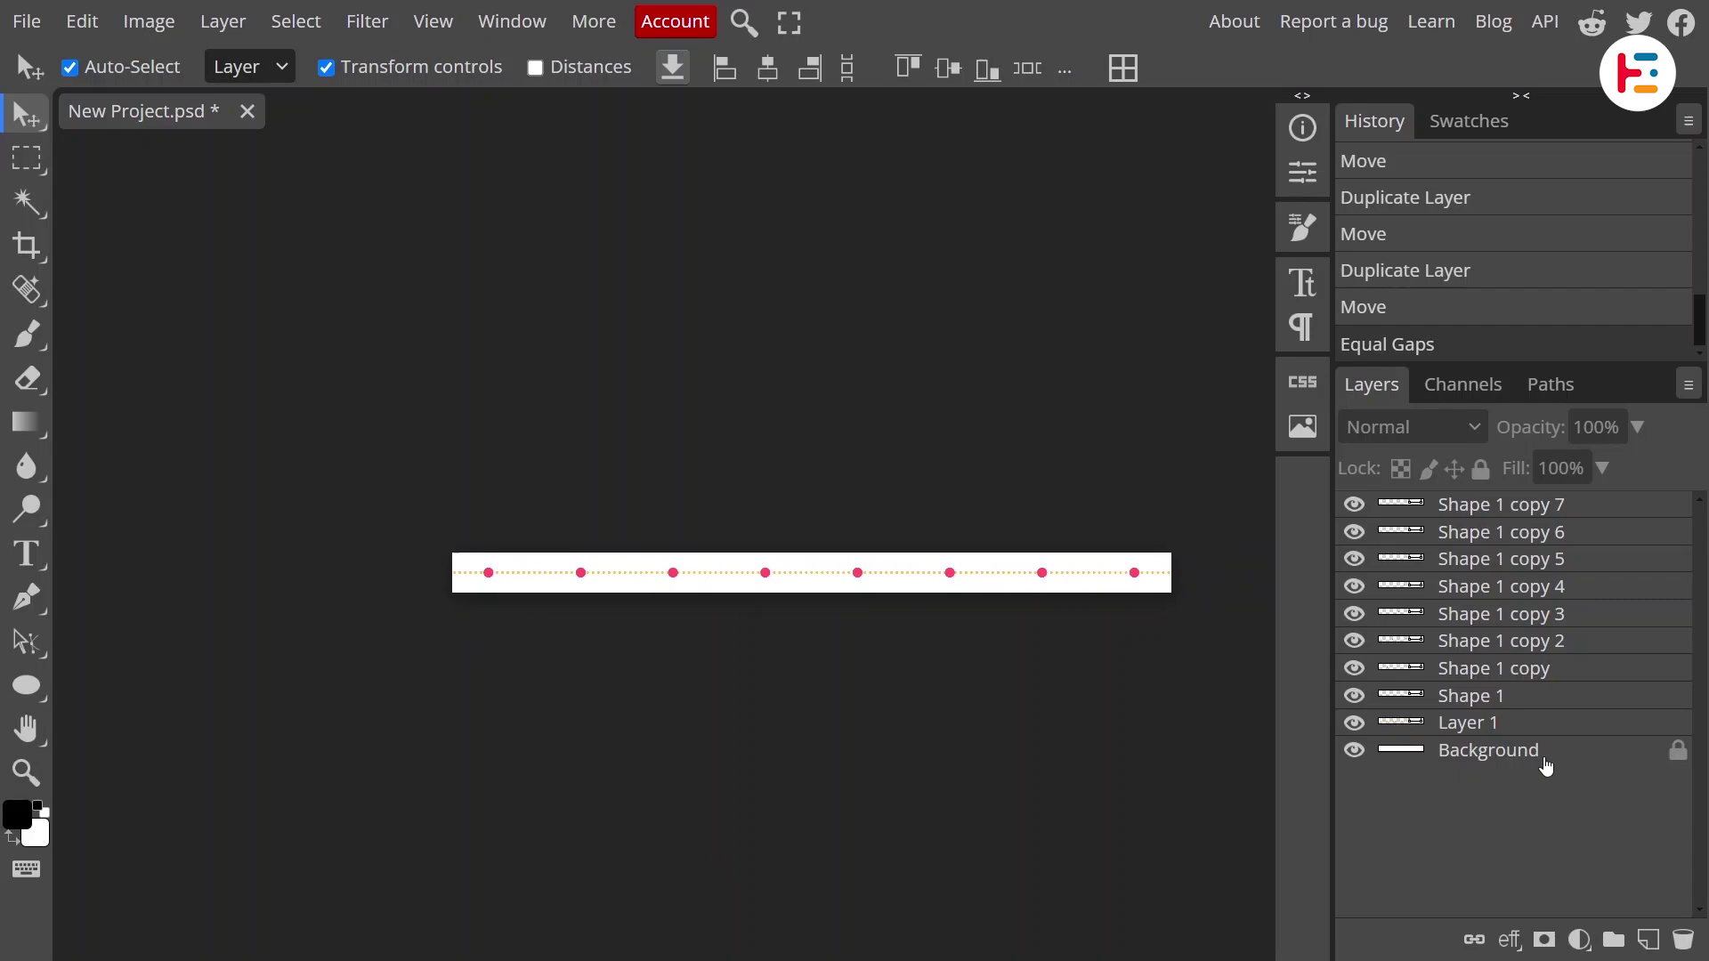
{"action": "left_click", "coordinate": [1505, 757]}
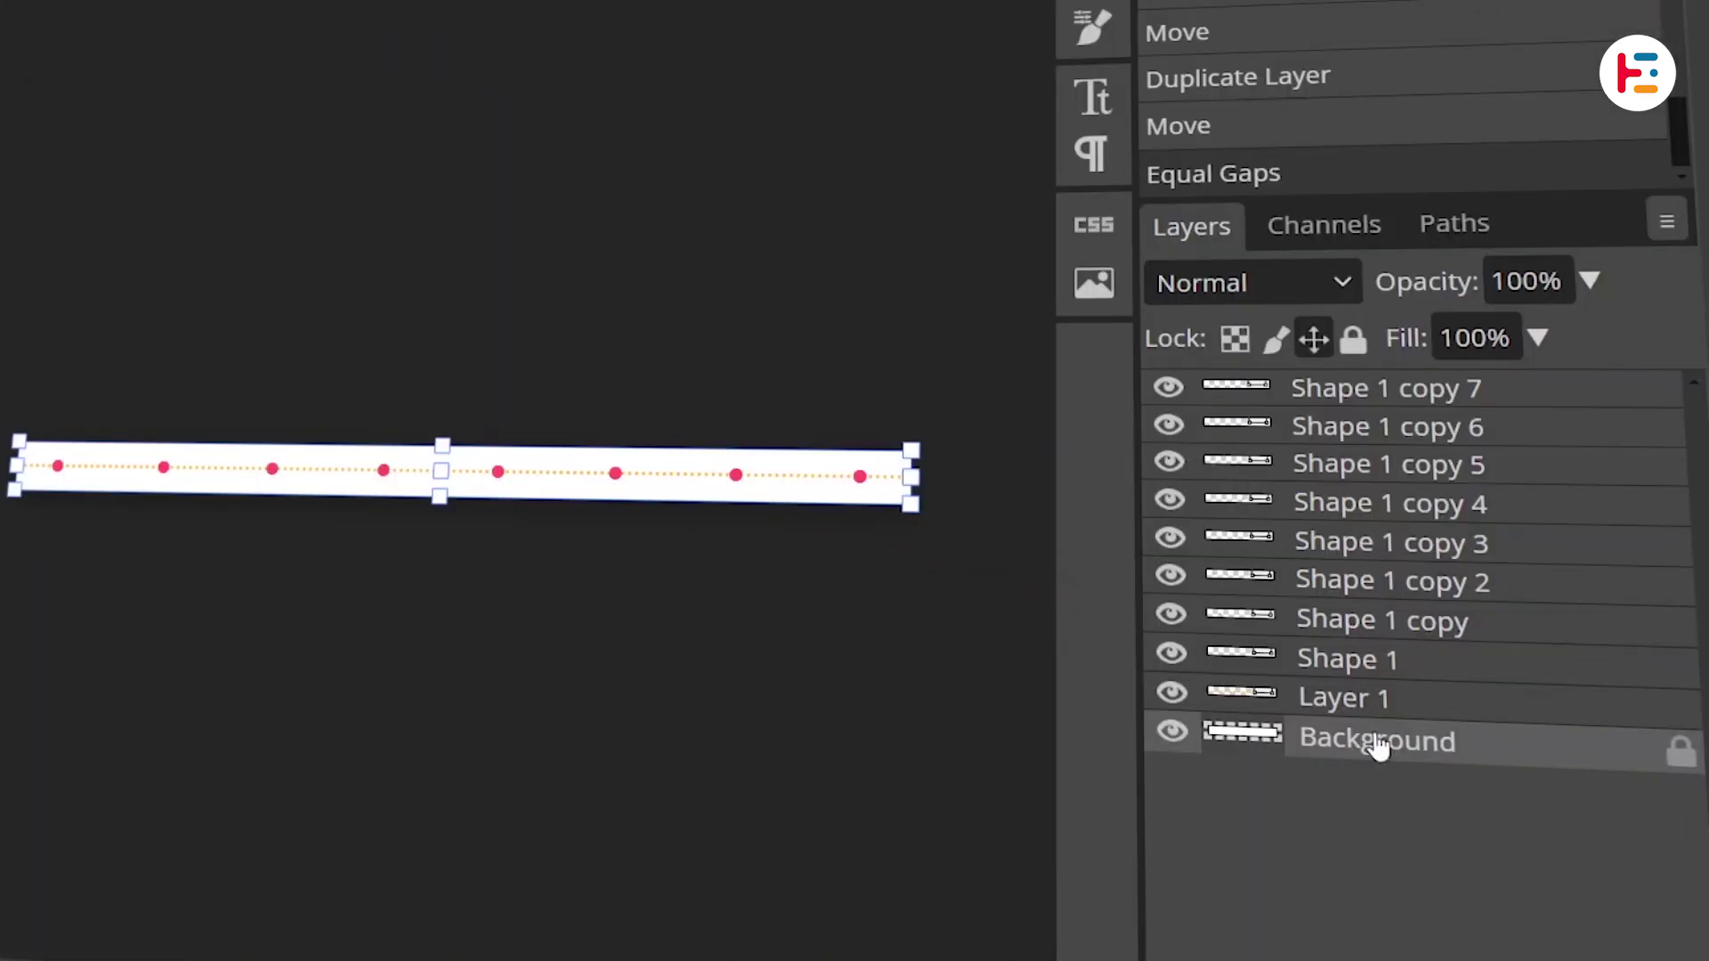
{"action": "key", "text": "Delete"}
- Export the transparent graphic as a 2160 by 120 px PNG at 100% quality
{"action": "left_click", "coordinate": [27, 22]}
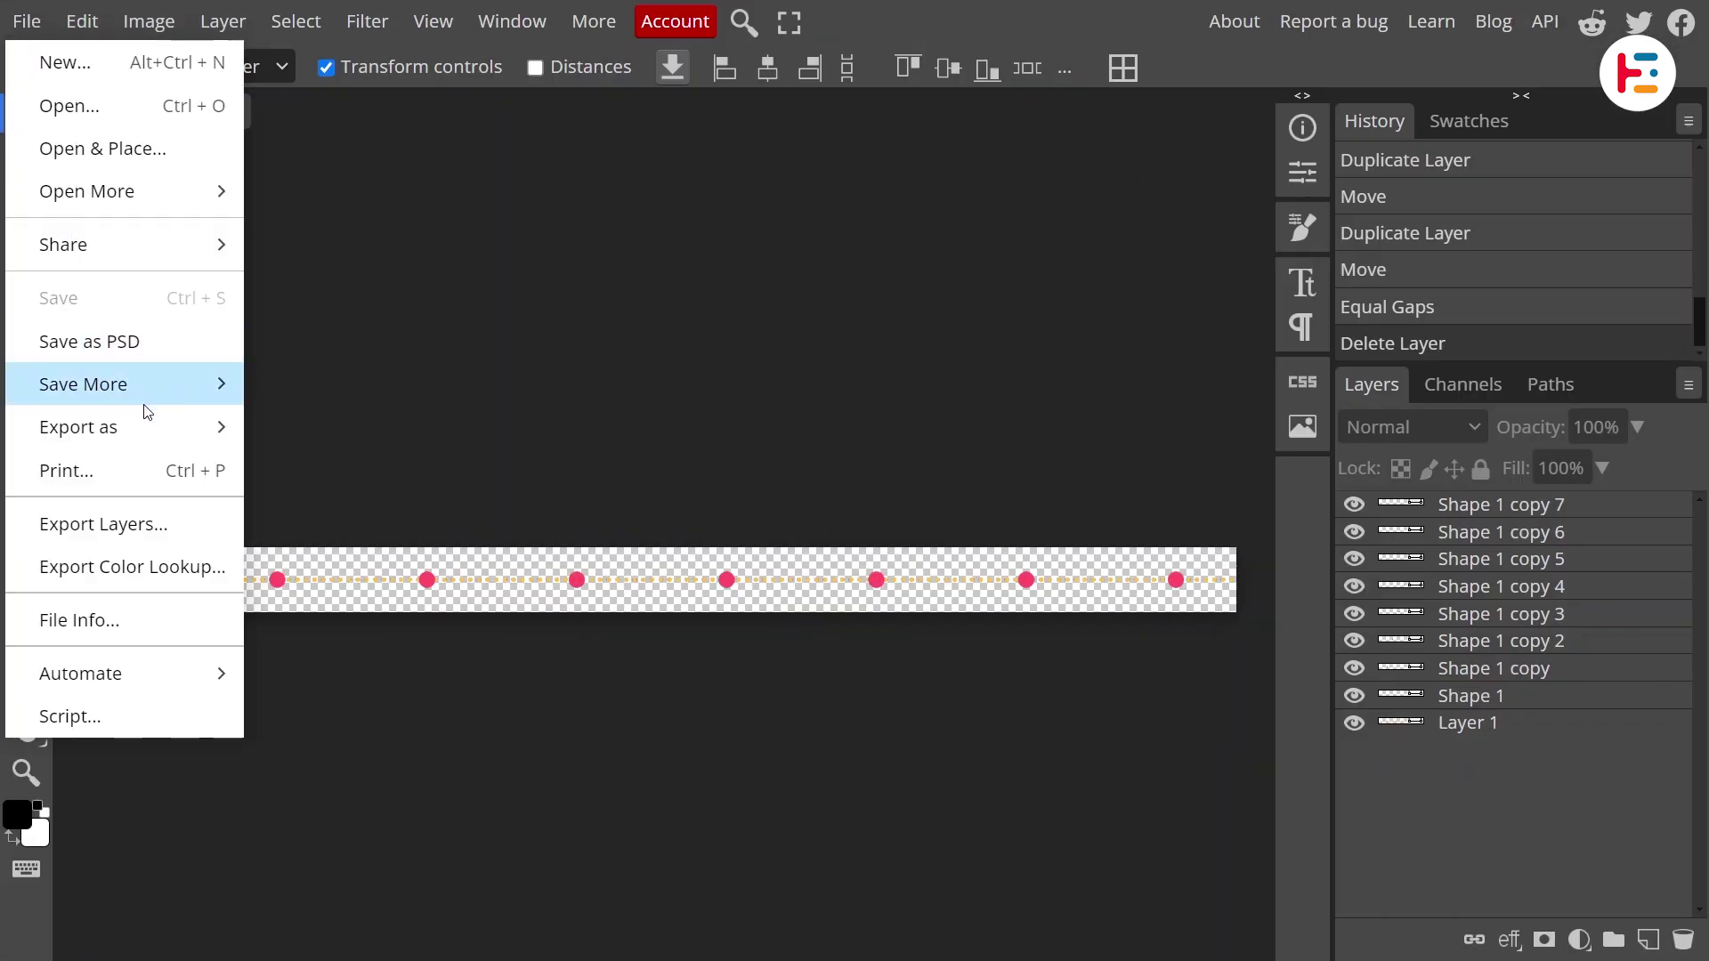
{"action": "mouse_move", "coordinate": [153, 432]}
{"action": "left_click", "coordinate": [355, 433]}
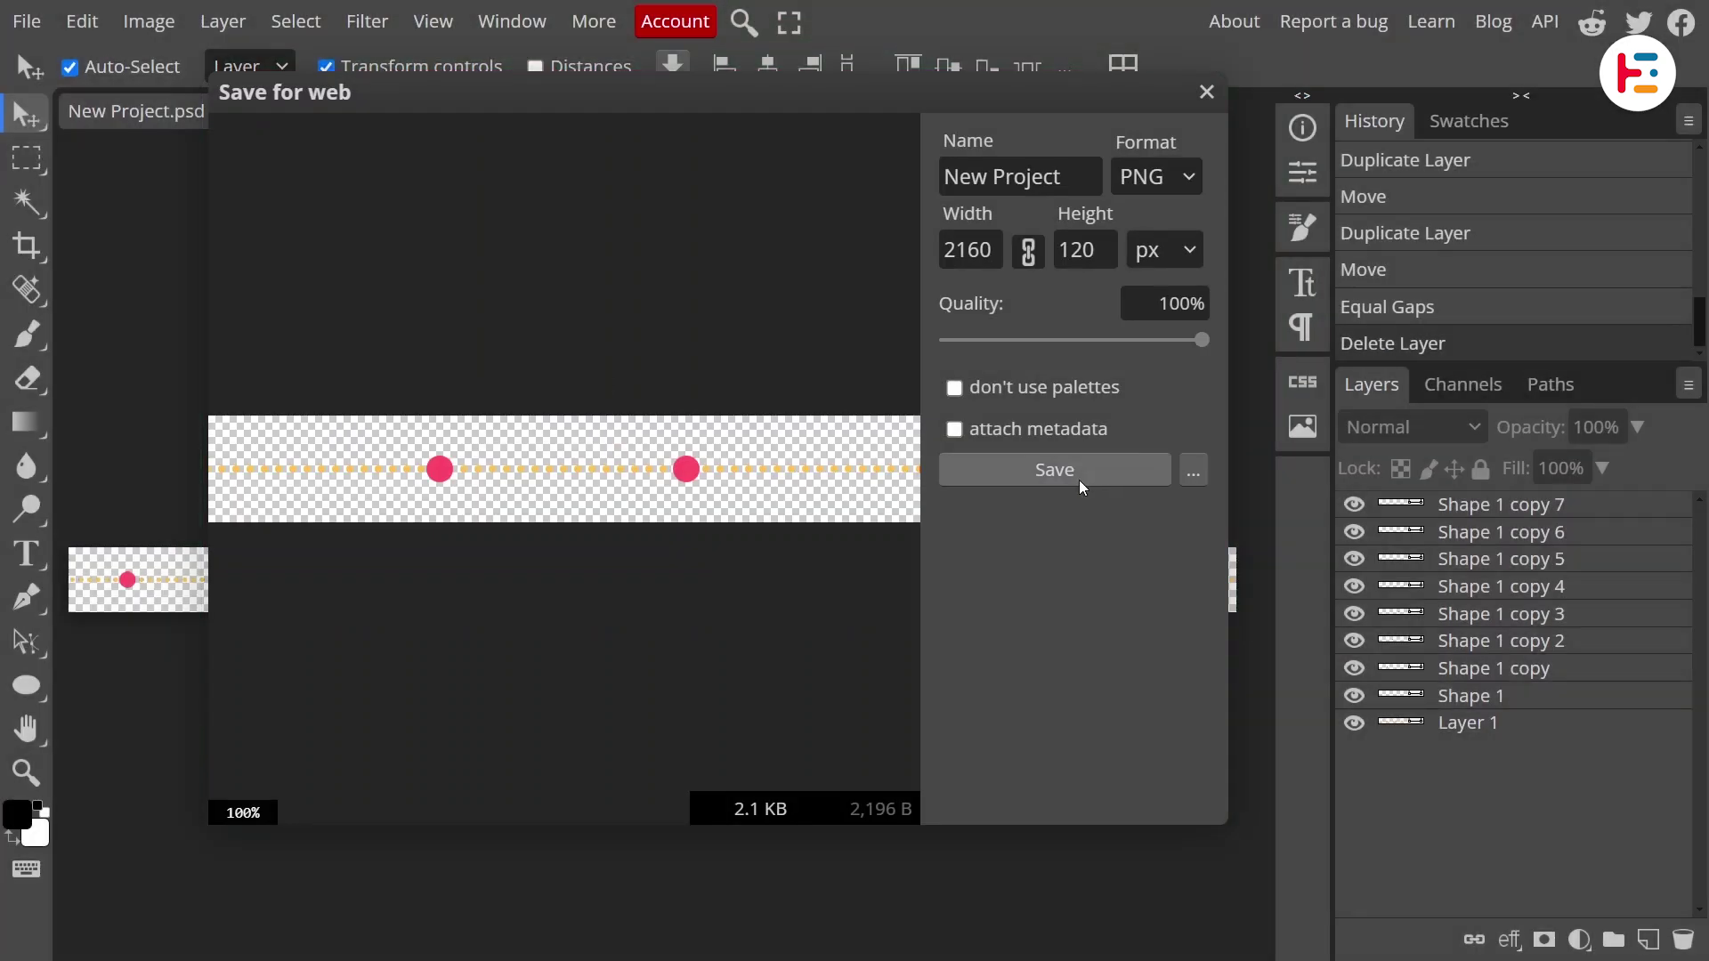
{"action": "left_click", "coordinate": [1082, 477]}
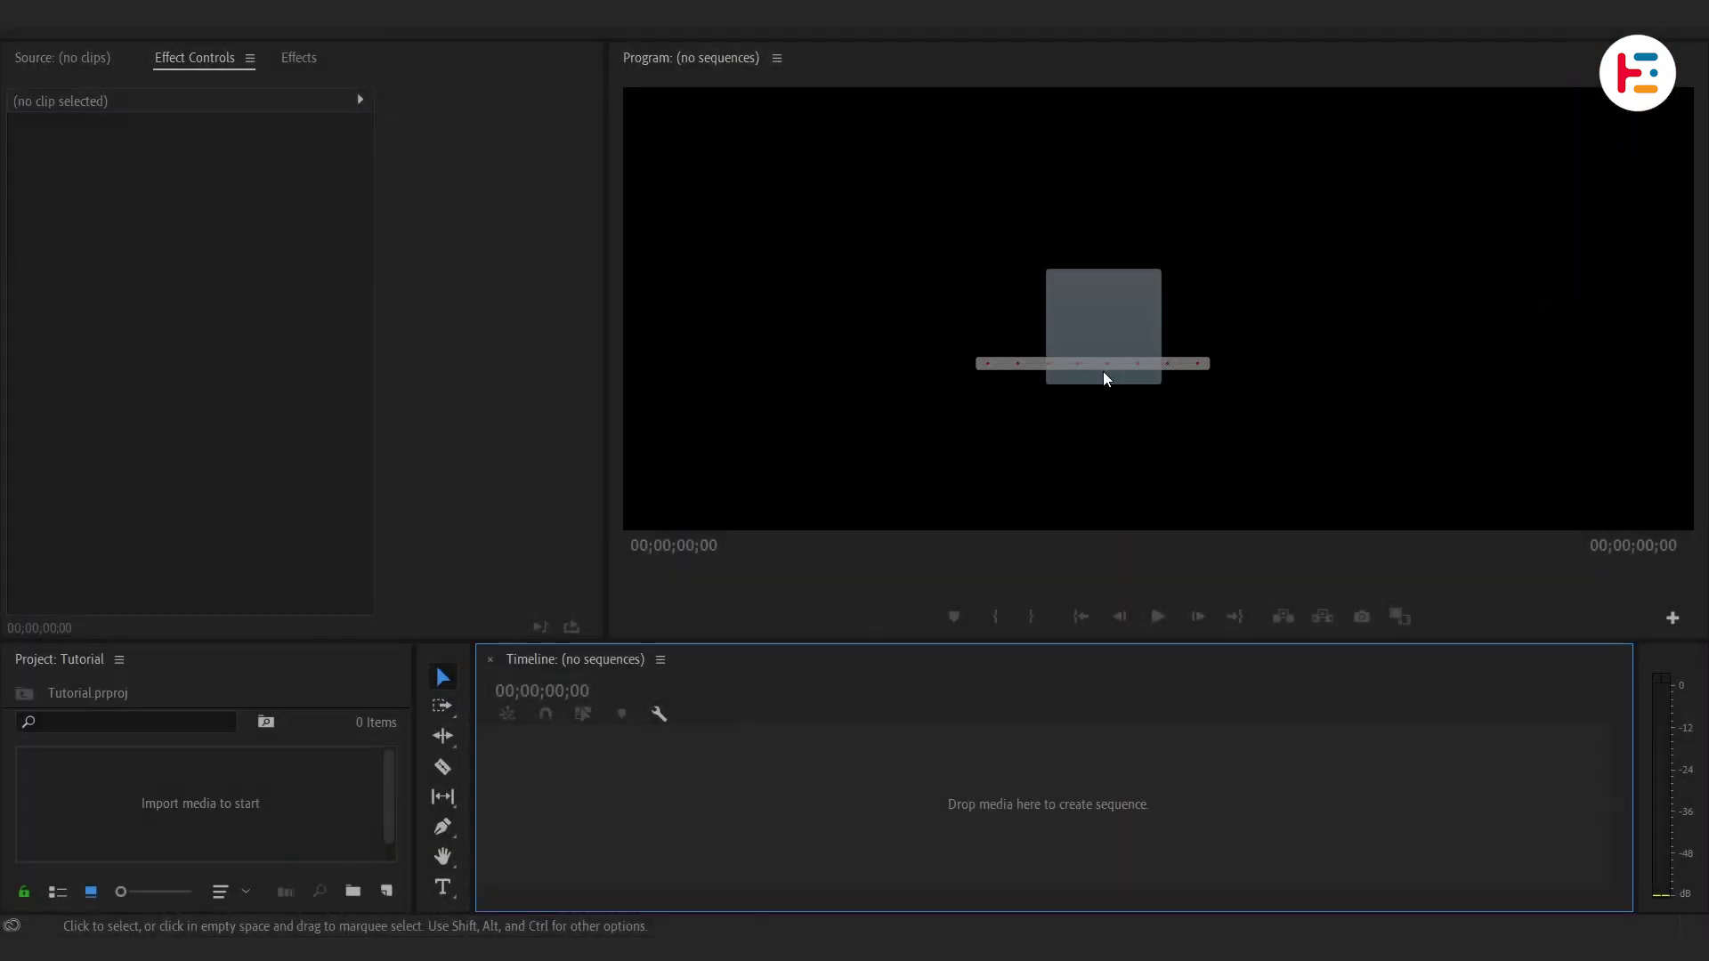
- Switch to Premiere Pro, create a sequence from Timeline Meter.png and set the clip's vertical position to 100
{"action": "left_click_drag", "start_coordinate": [1103, 371], "coordinate": [840, 794]}
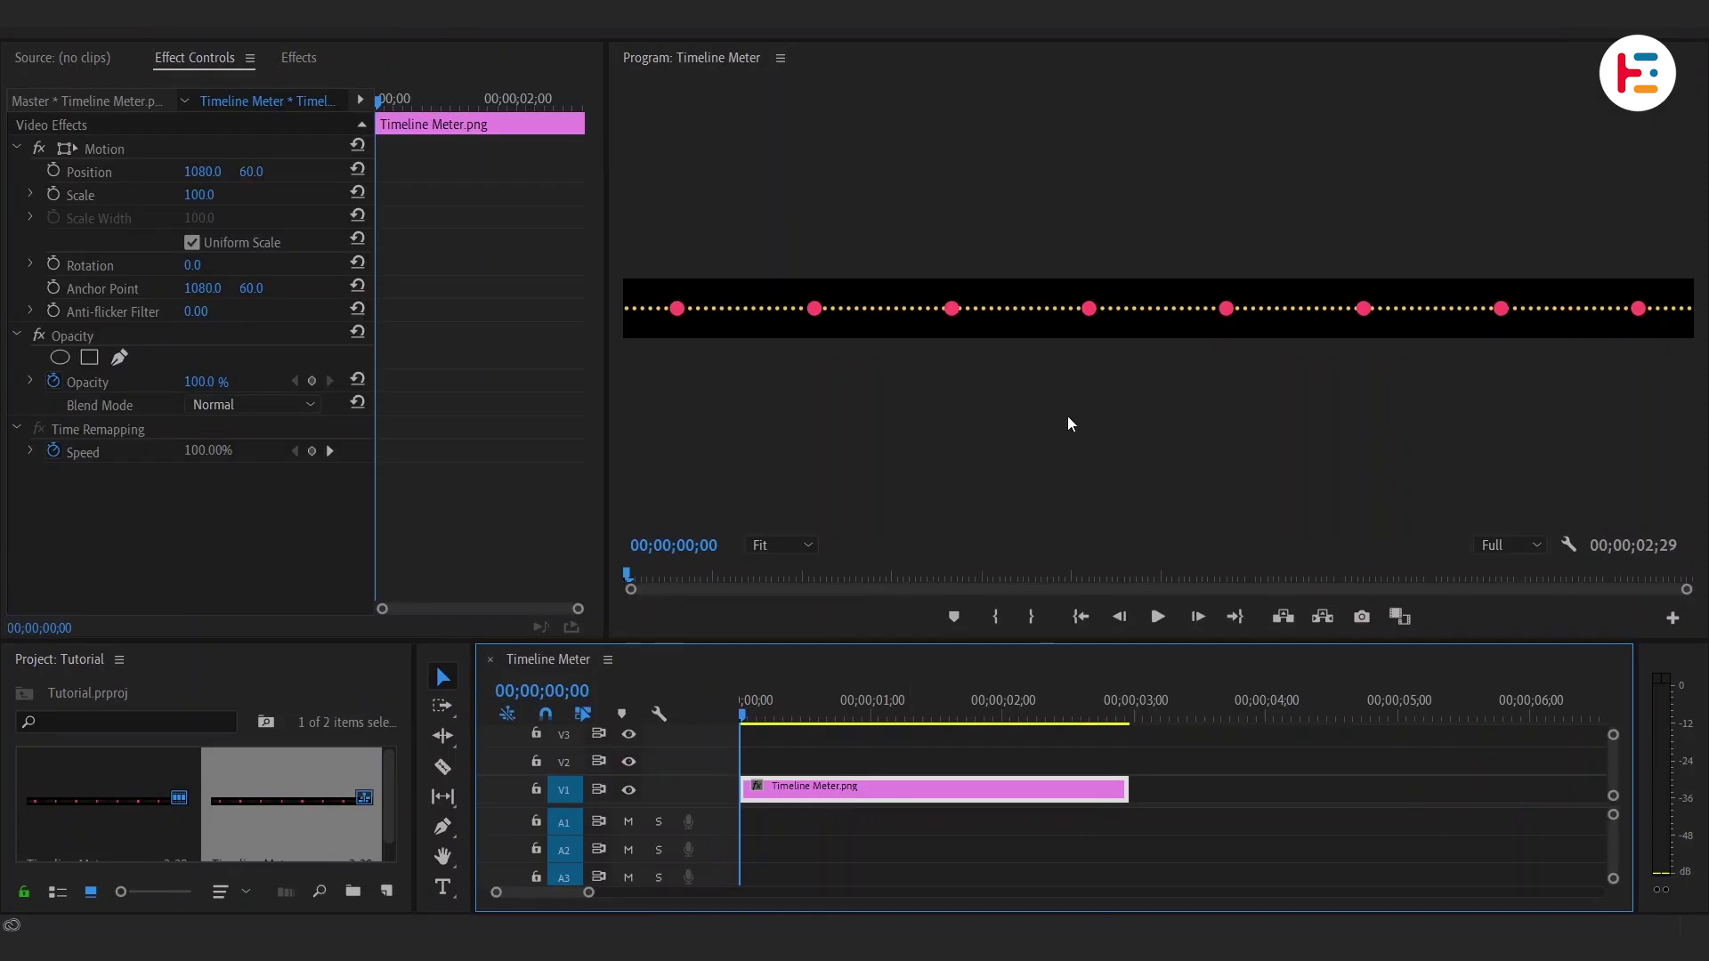
{"action": "left_click_drag", "start_coordinate": [252, 170], "coordinate": [697, 463]}
- Add the text "1990" above the first pink circle, with the program preview at 100%
{"action": "left_click", "coordinate": [782, 545]}
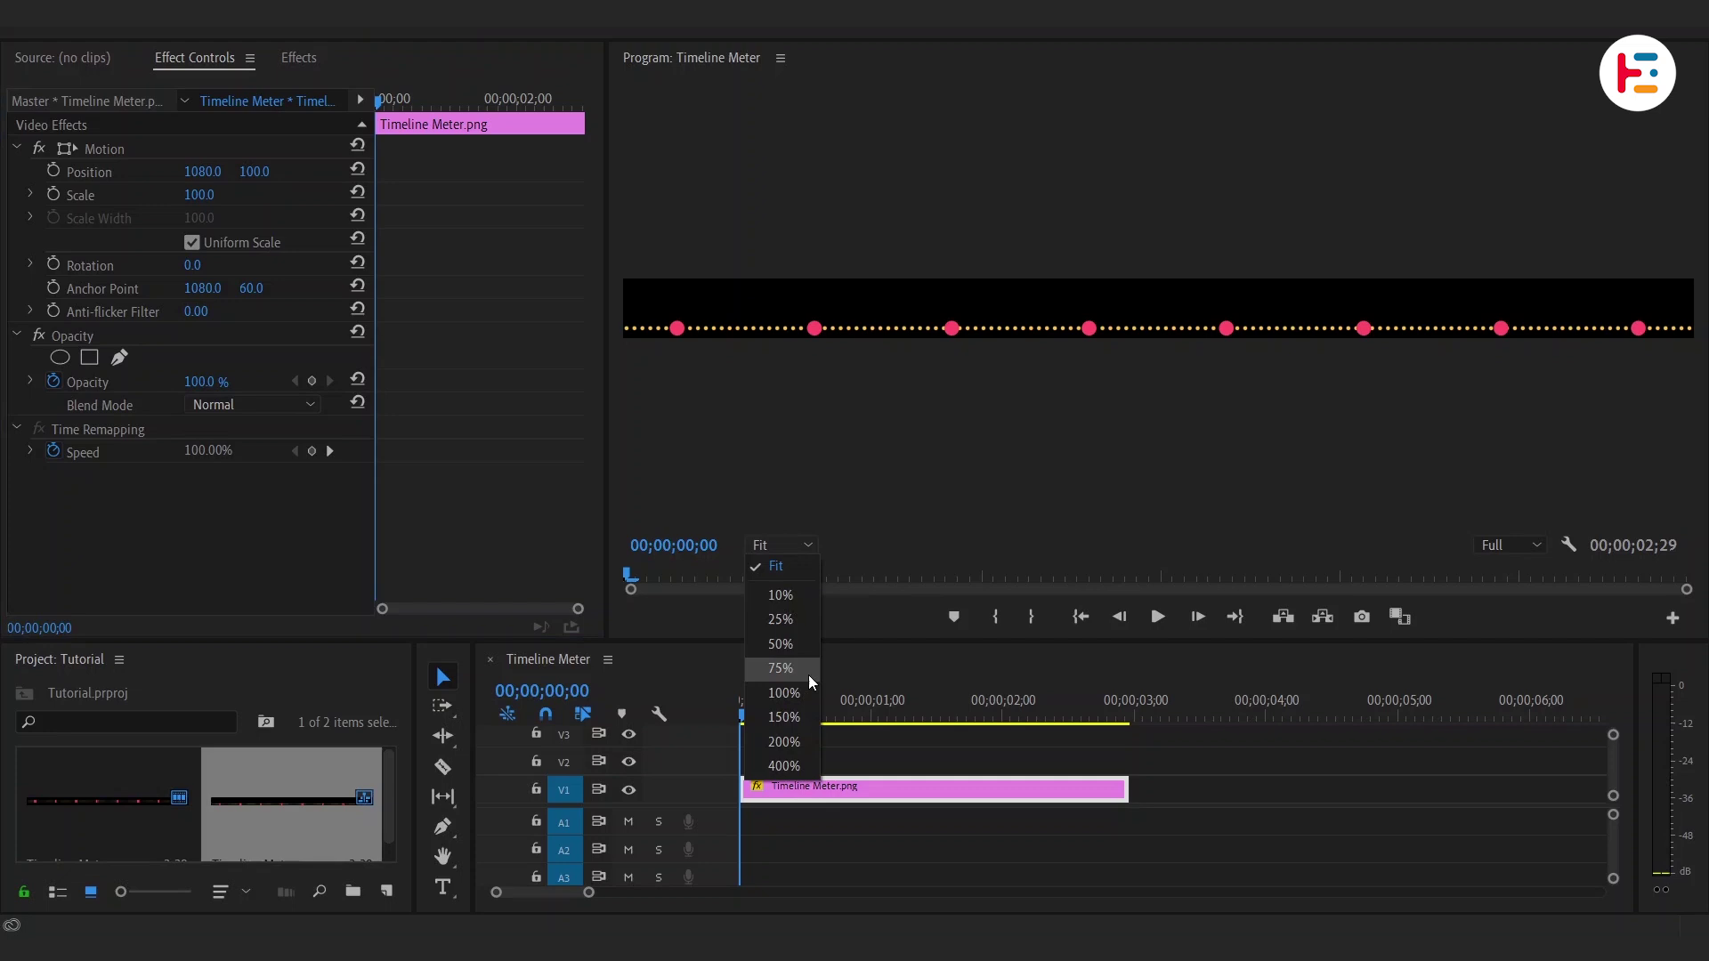
{"action": "left_click", "coordinate": [784, 693]}
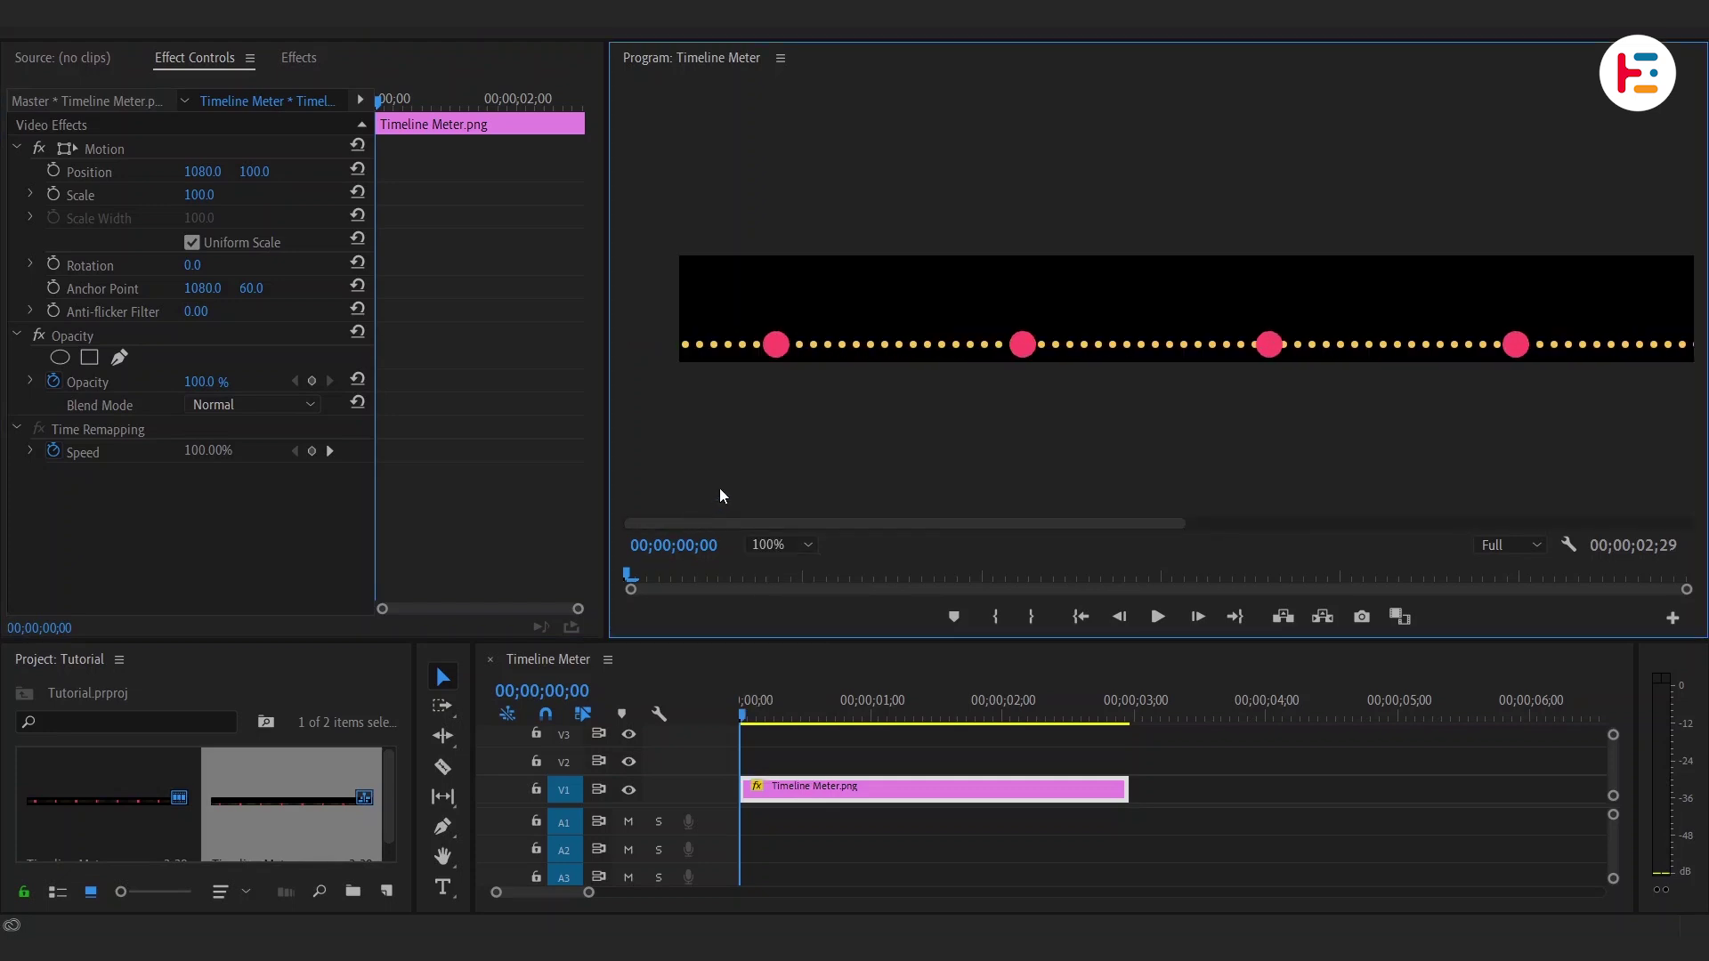
{"action": "left_click", "coordinate": [442, 897]}
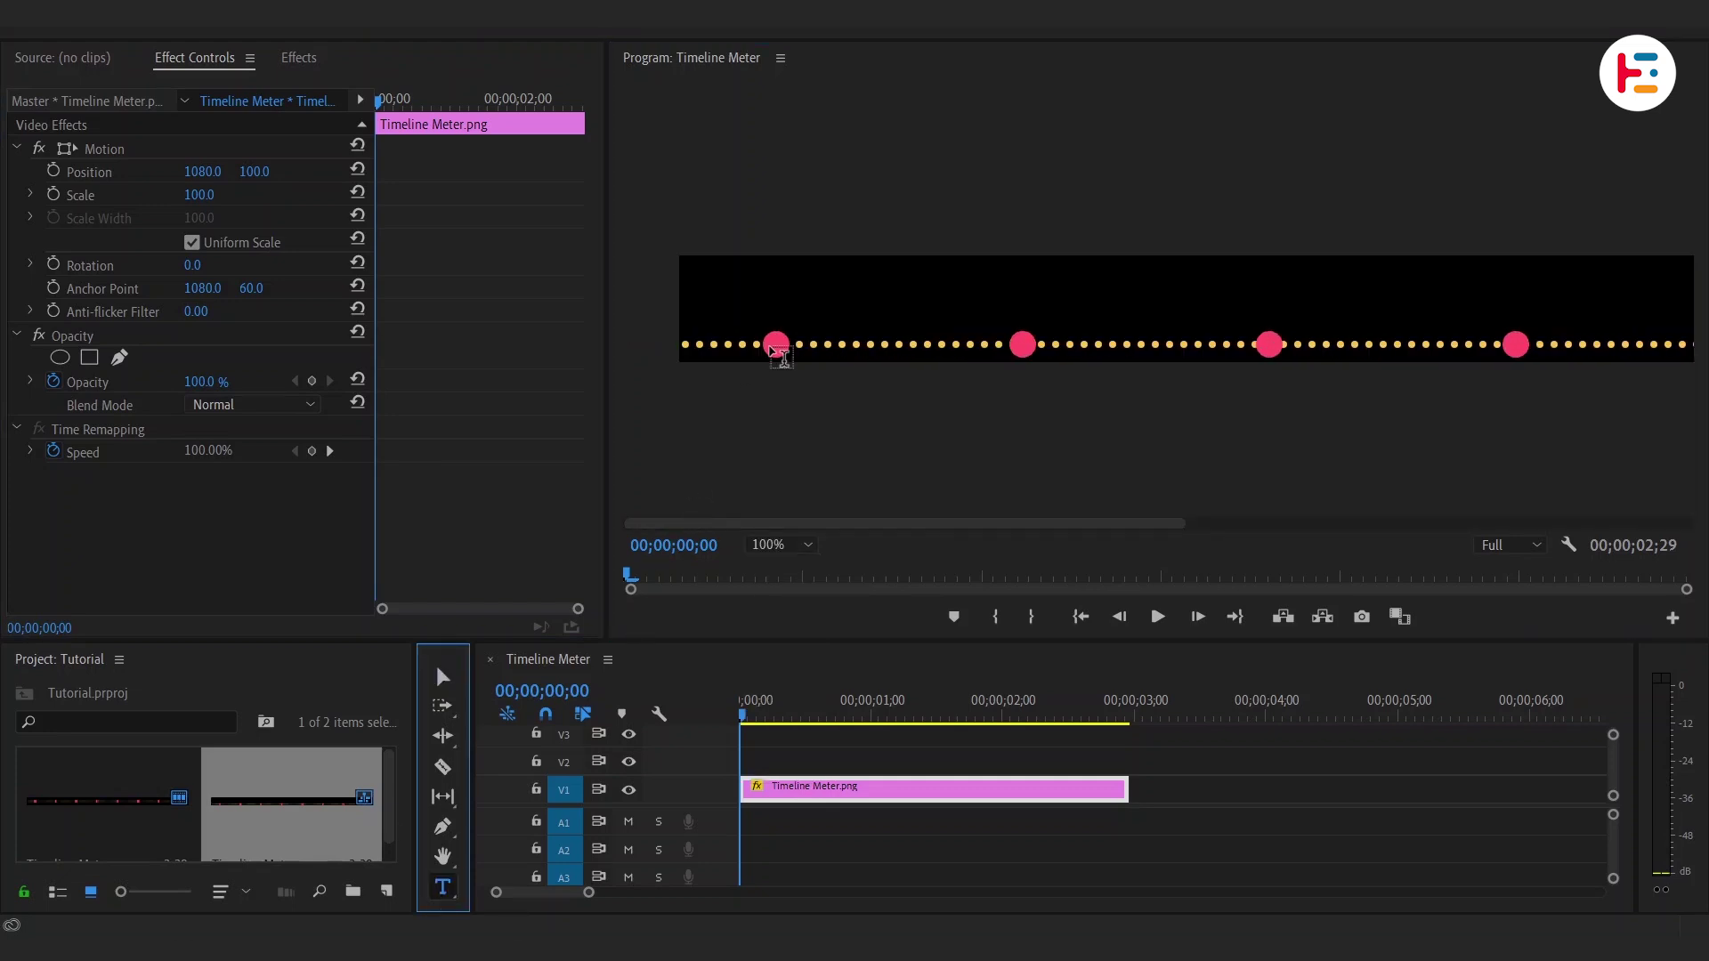
{"action": "left_click", "coordinate": [765, 347]}
{"action": "type", "text": "1990"}
- Change the 1990 text's font to a SemiBold typeface and set its size to 40
{"action": "scroll", "coordinate": [458, 382], "scroll_direction": "down", "scroll_amount": 6}
{"action": "left_click", "coordinate": [217, 282]}
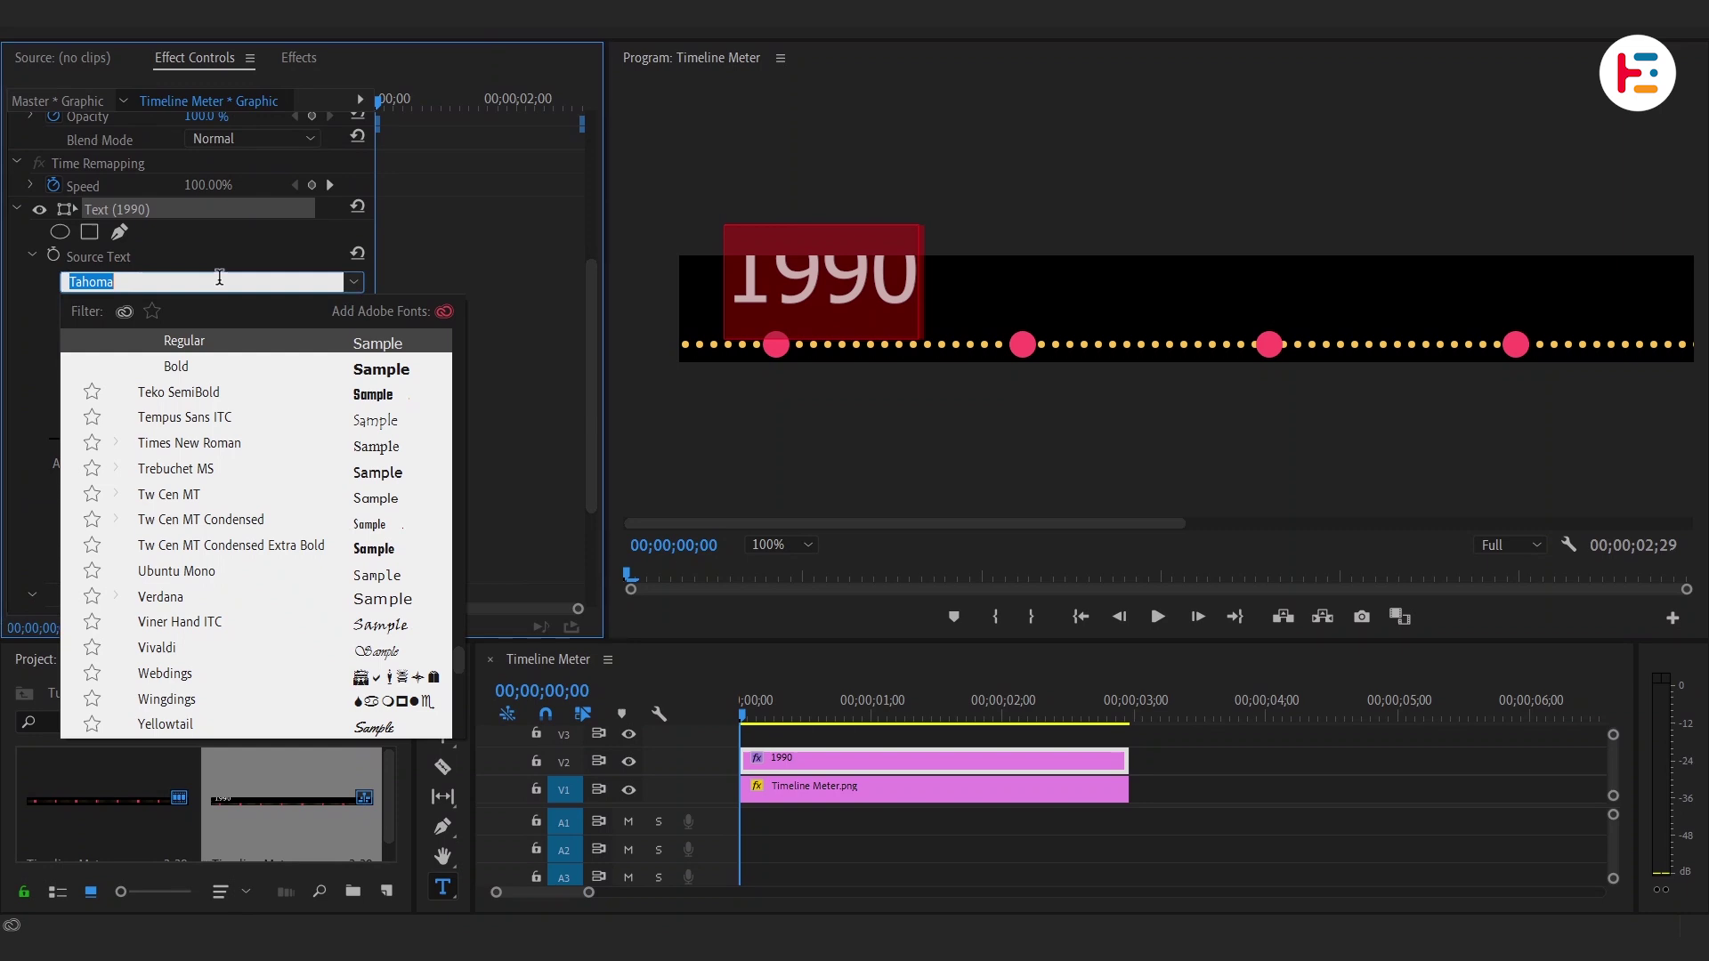
{"action": "scroll", "coordinate": [249, 445], "scroll_direction": "up", "scroll_amount": 10}
{"action": "left_click", "coordinate": [264, 477]}
{"action": "left_click", "coordinate": [211, 311]}
{"action": "type", "text": "40"}
{"action": "key", "text": "Return"}
{"action": "scroll", "coordinate": [476, 351], "scroll_direction": "down", "scroll_amount": 4}
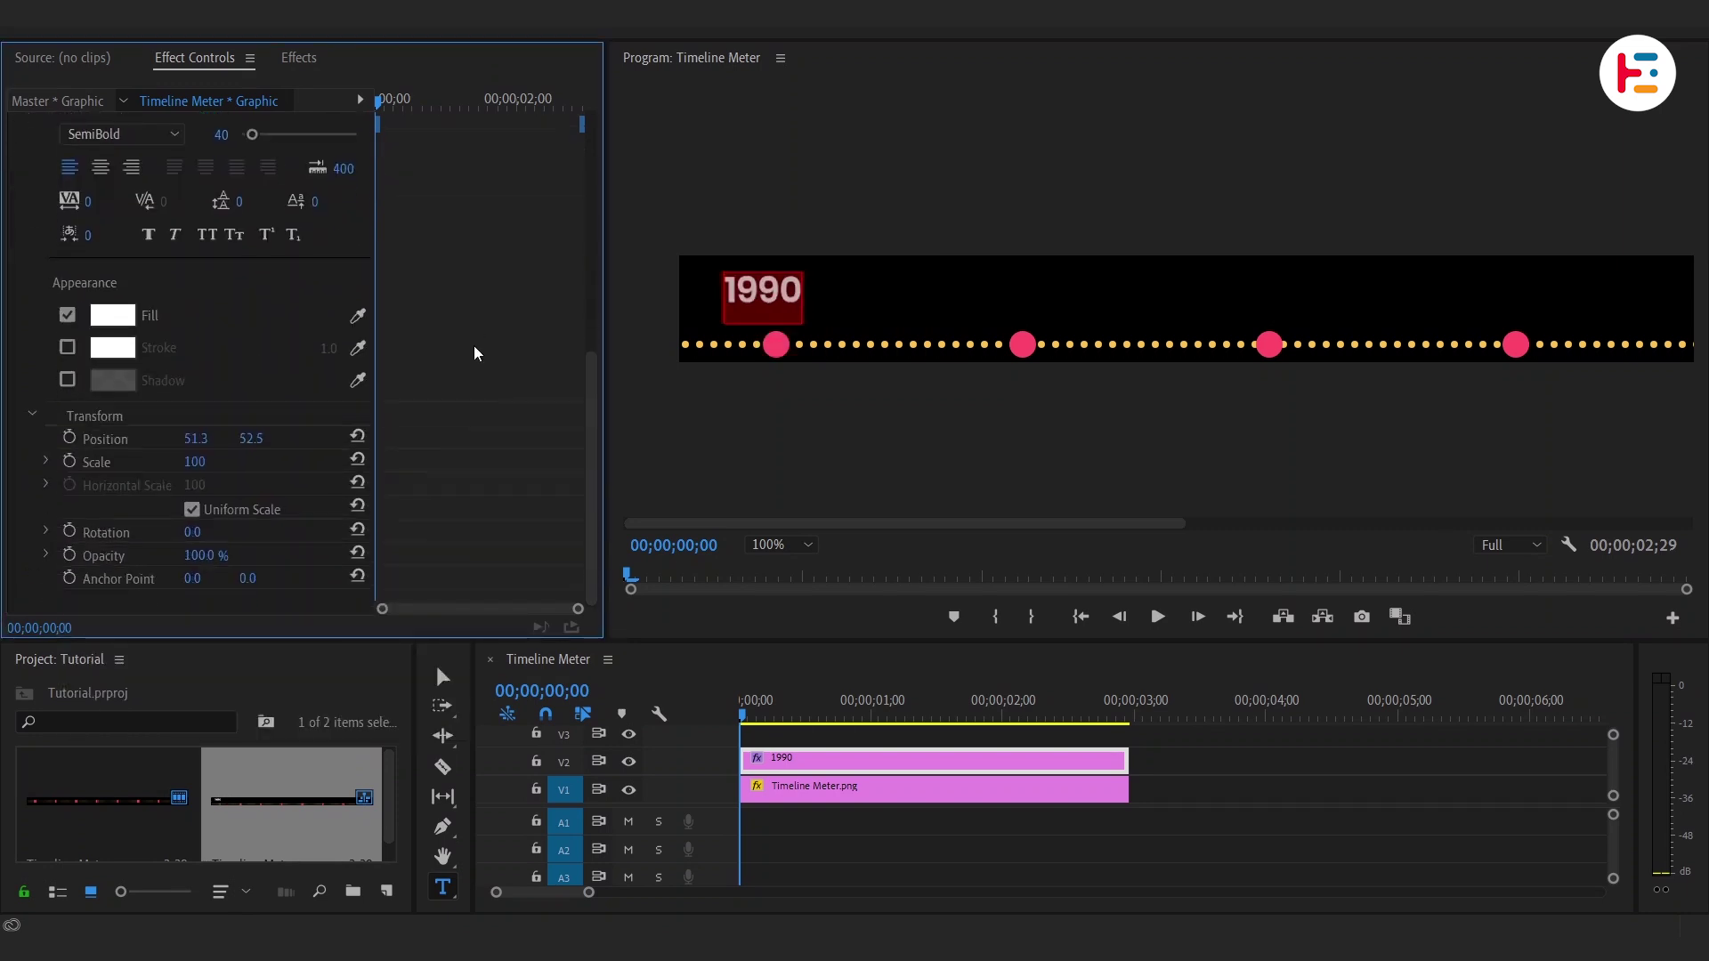
- Change the 1990 text's fill to dark grey and set its position to 63.3, 61.5 above the first circle
{"action": "left_click", "coordinate": [113, 315]}
{"action": "left_click", "coordinate": [706, 506]}
{"action": "key", "text": "Return"}
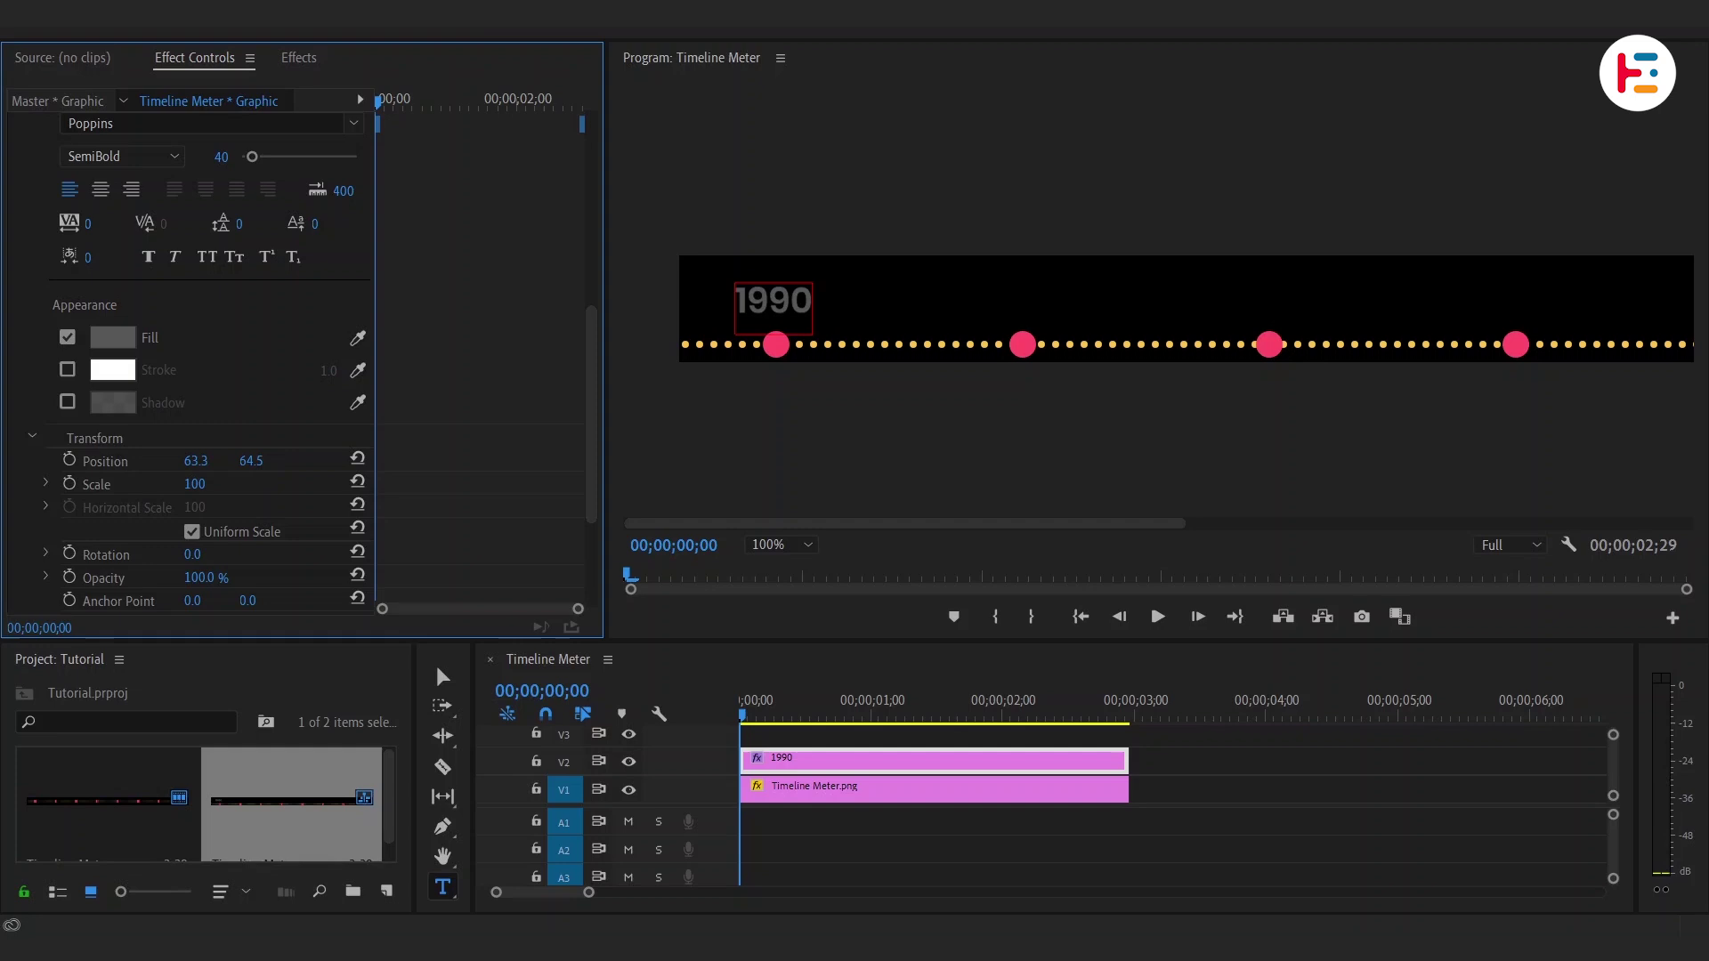
{"action": "left_click_drag", "start_coordinate": [251, 461], "coordinate": [264, 462]}
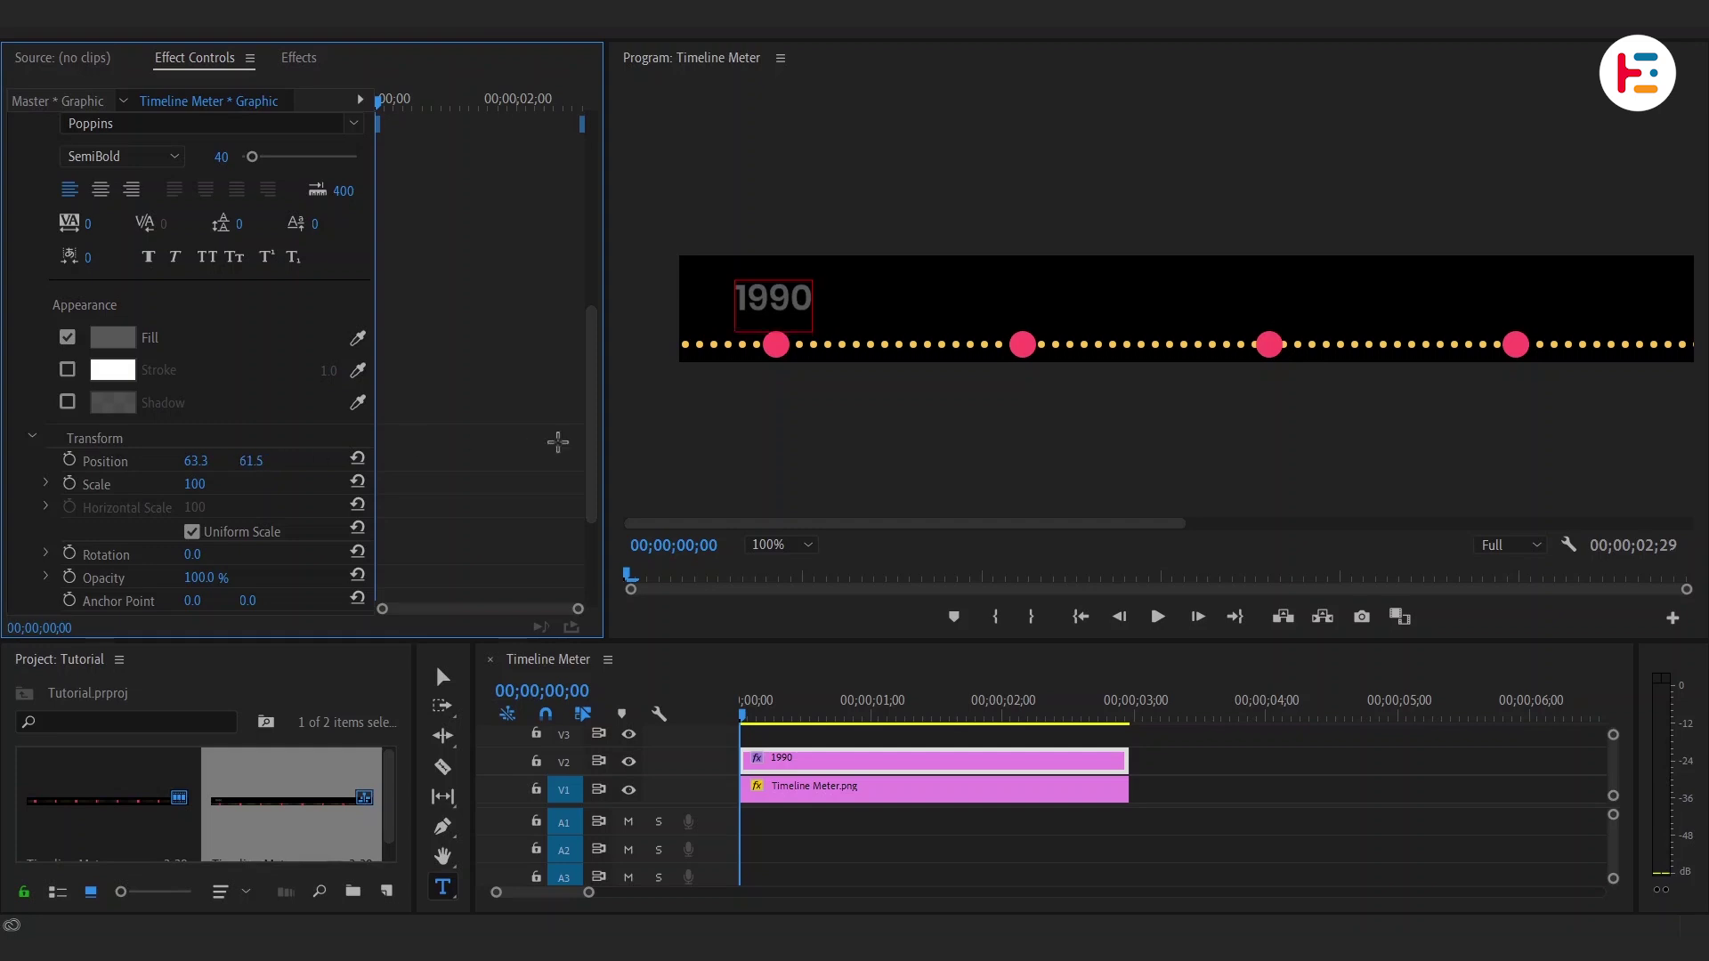
- Duplicate the 1990 text layer, place the copy above the second circle at horizontal position 338.3 and change it to 1995
{"action": "scroll", "coordinate": [521, 427], "scroll_direction": "up", "scroll_amount": 3}
{"action": "key", "text": "ctrl+c"}
{"action": "key", "text": "ctrl+v"}
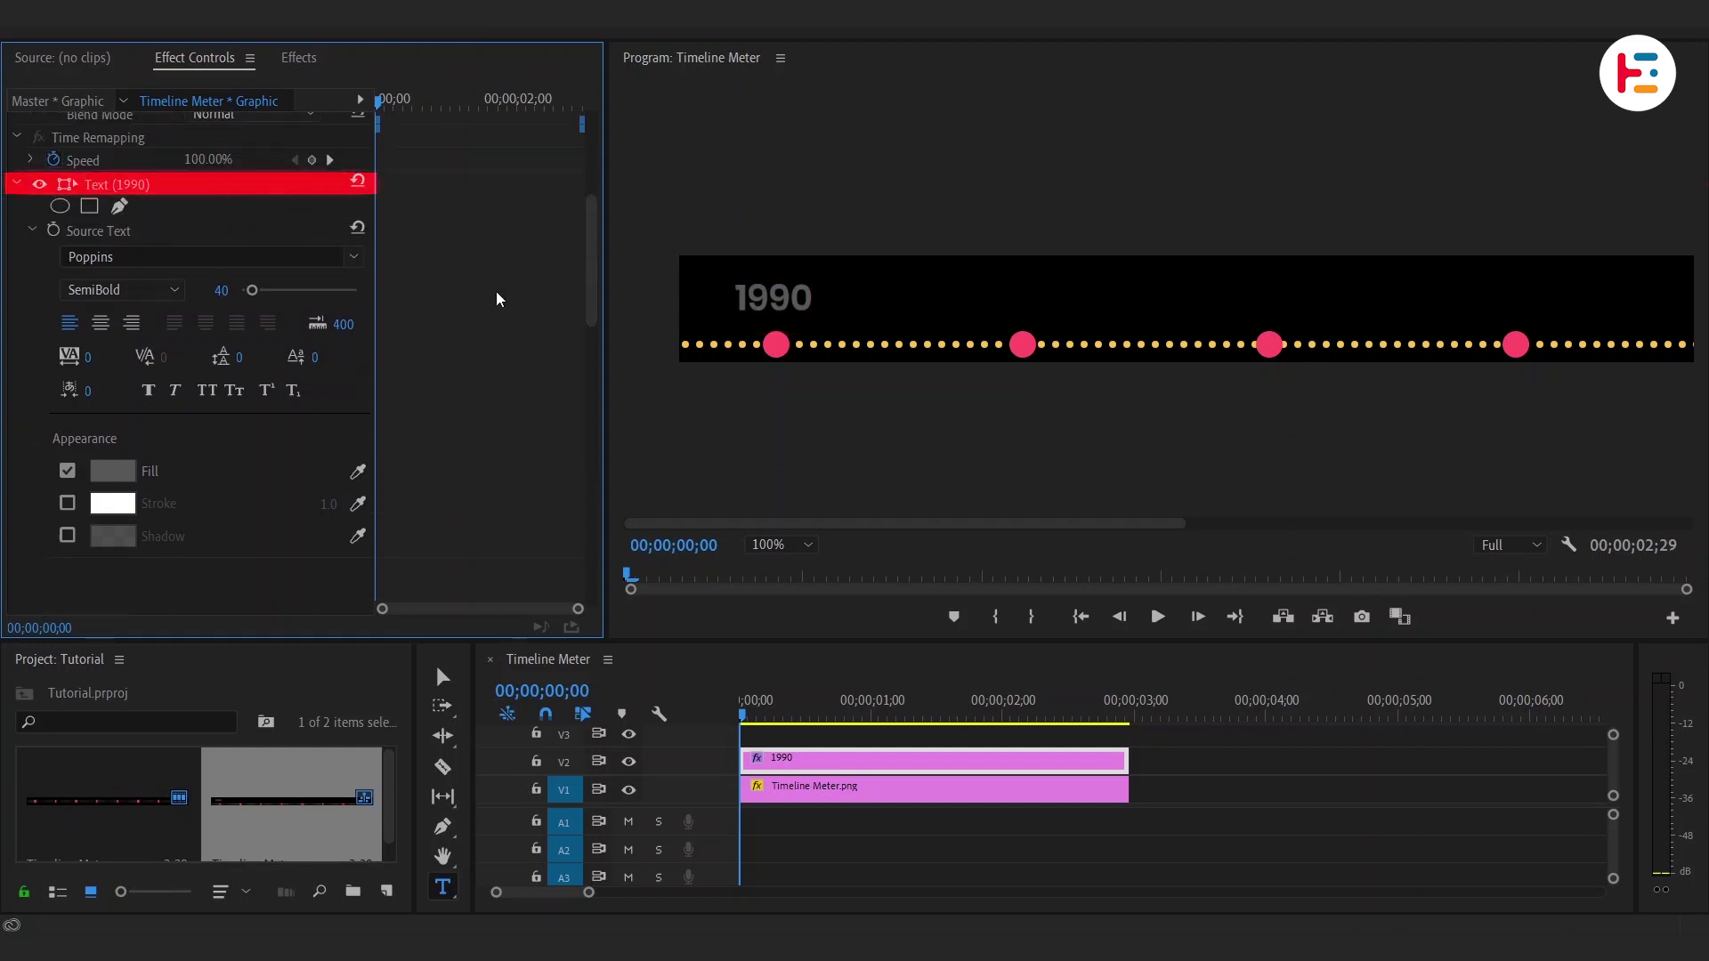
{"action": "scroll", "coordinate": [493, 336], "scroll_direction": "down", "scroll_amount": 7}
{"action": "scroll", "coordinate": [374, 409], "scroll_direction": "down", "scroll_amount": 5}
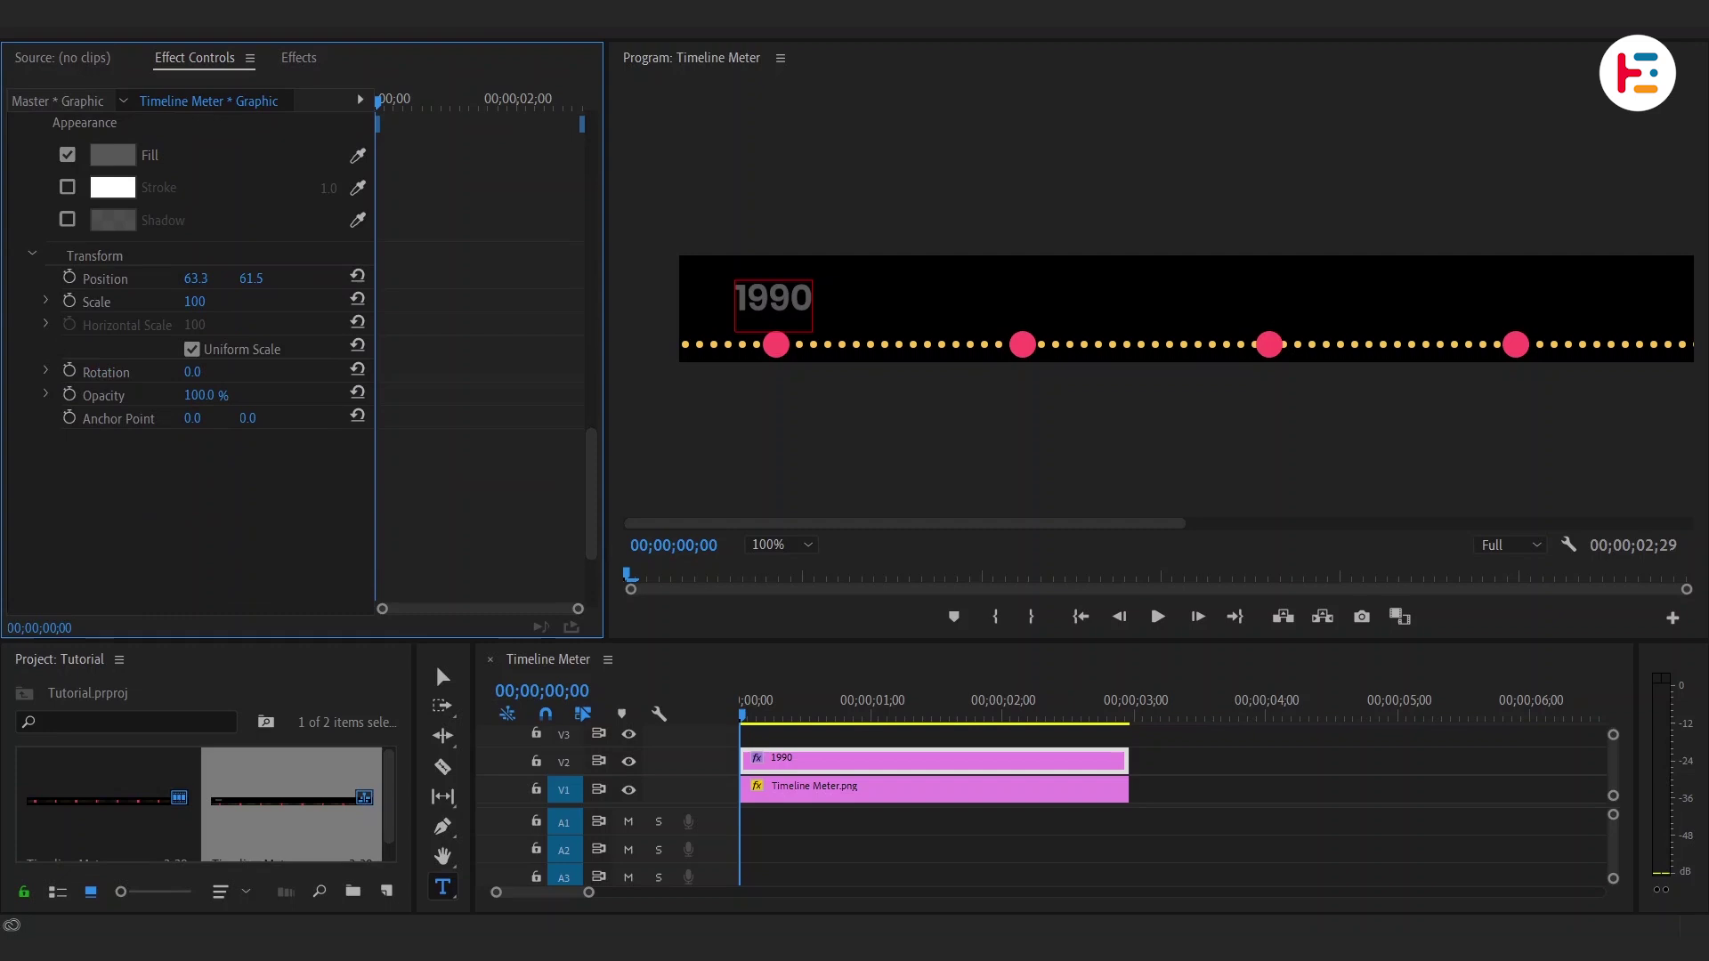
{"action": "left_click_drag", "start_coordinate": [855, 296], "coordinate": [1024, 294]}
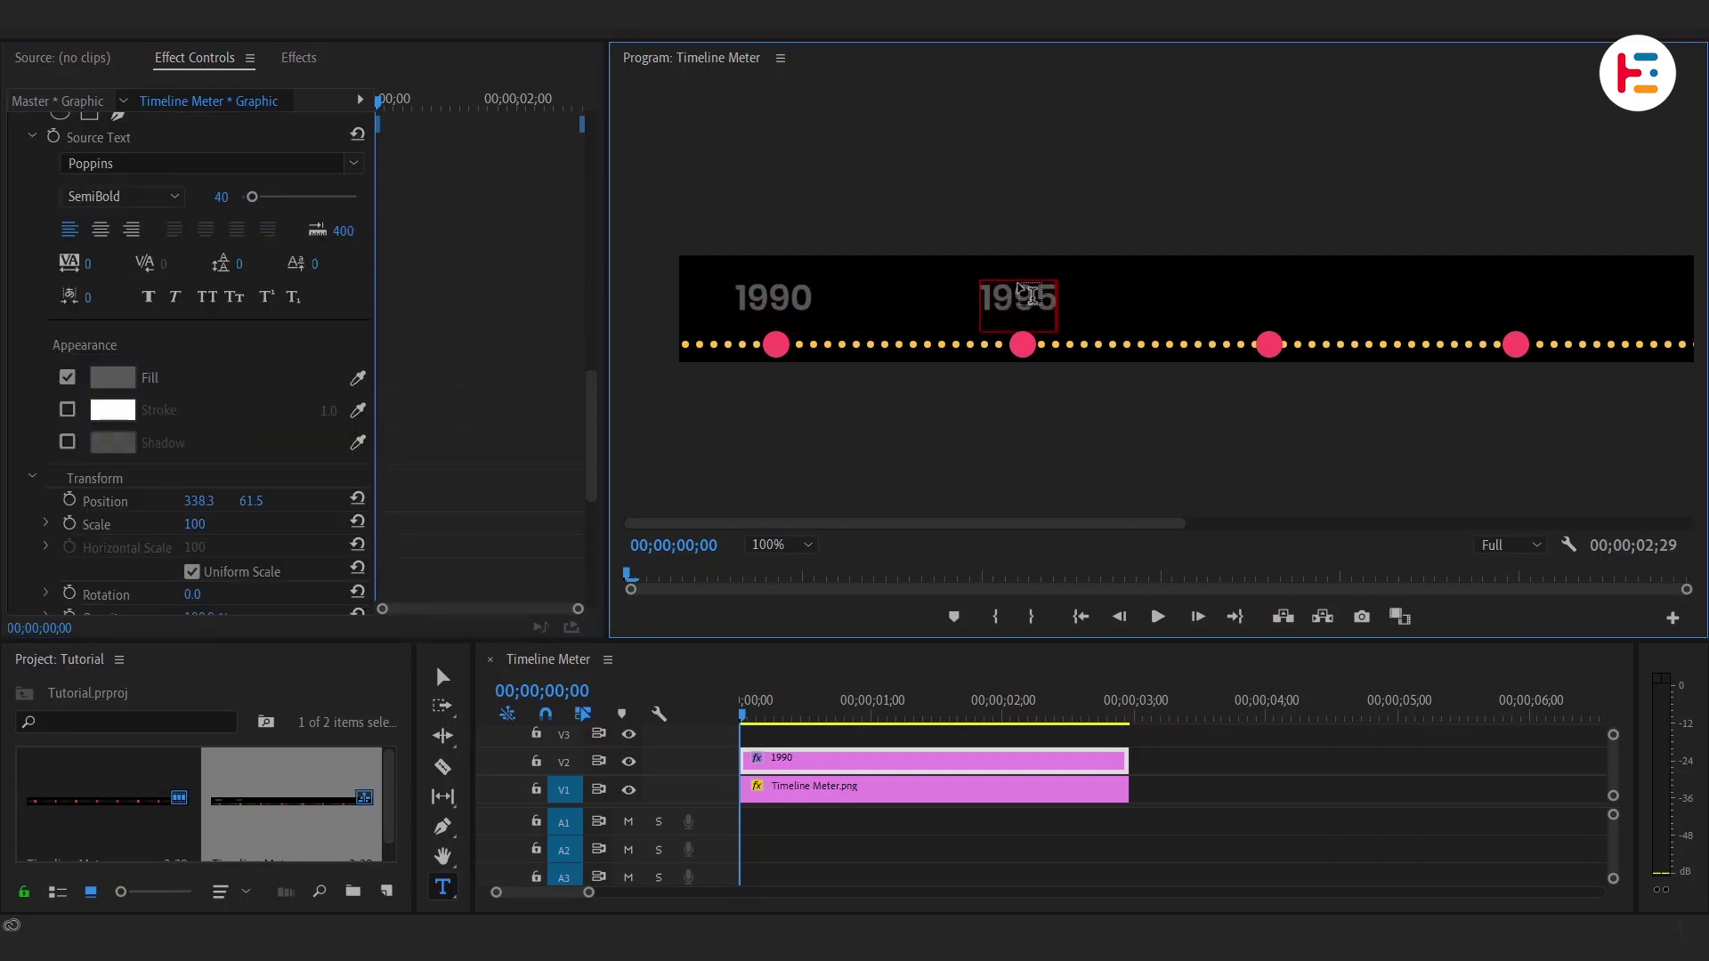
- Place further copies of the year text above the remaining circles, labelled 2000 to 2025 in five-year increments
{"action": "left_click", "coordinate": [532, 392]}
{"action": "scroll", "coordinate": [507, 397], "scroll_direction": "down", "scroll_amount": 4}
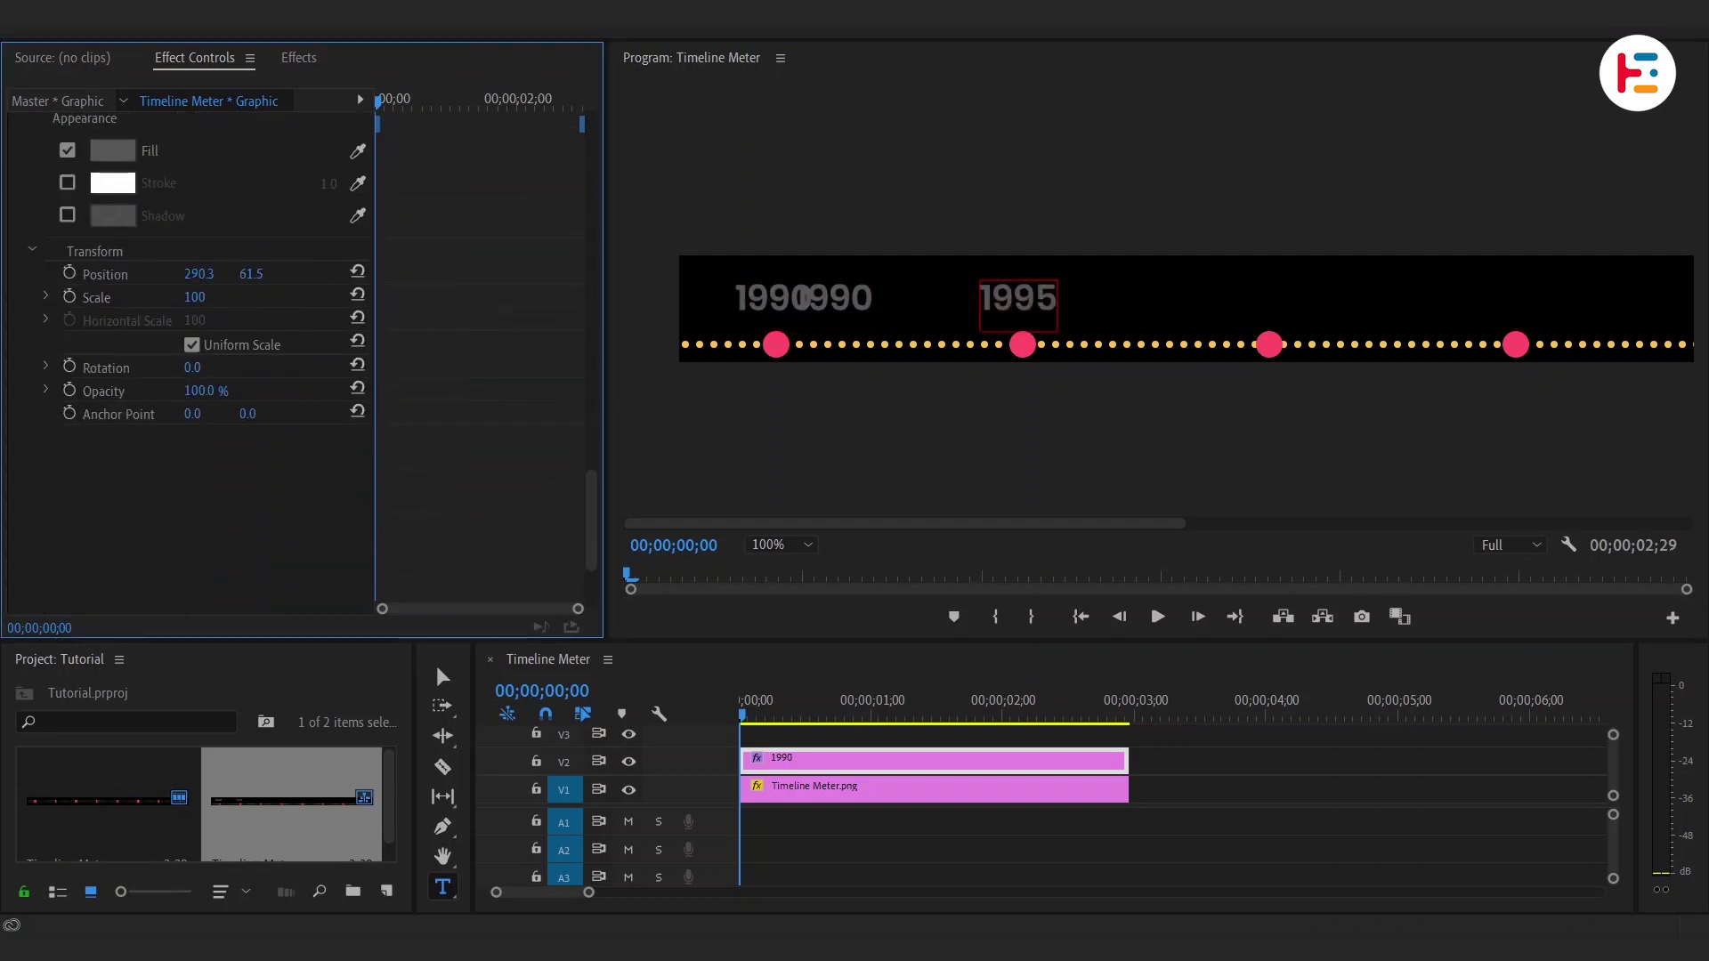
{"action": "left_click_drag", "start_coordinate": [199, 274], "coordinate": [238, 274]}
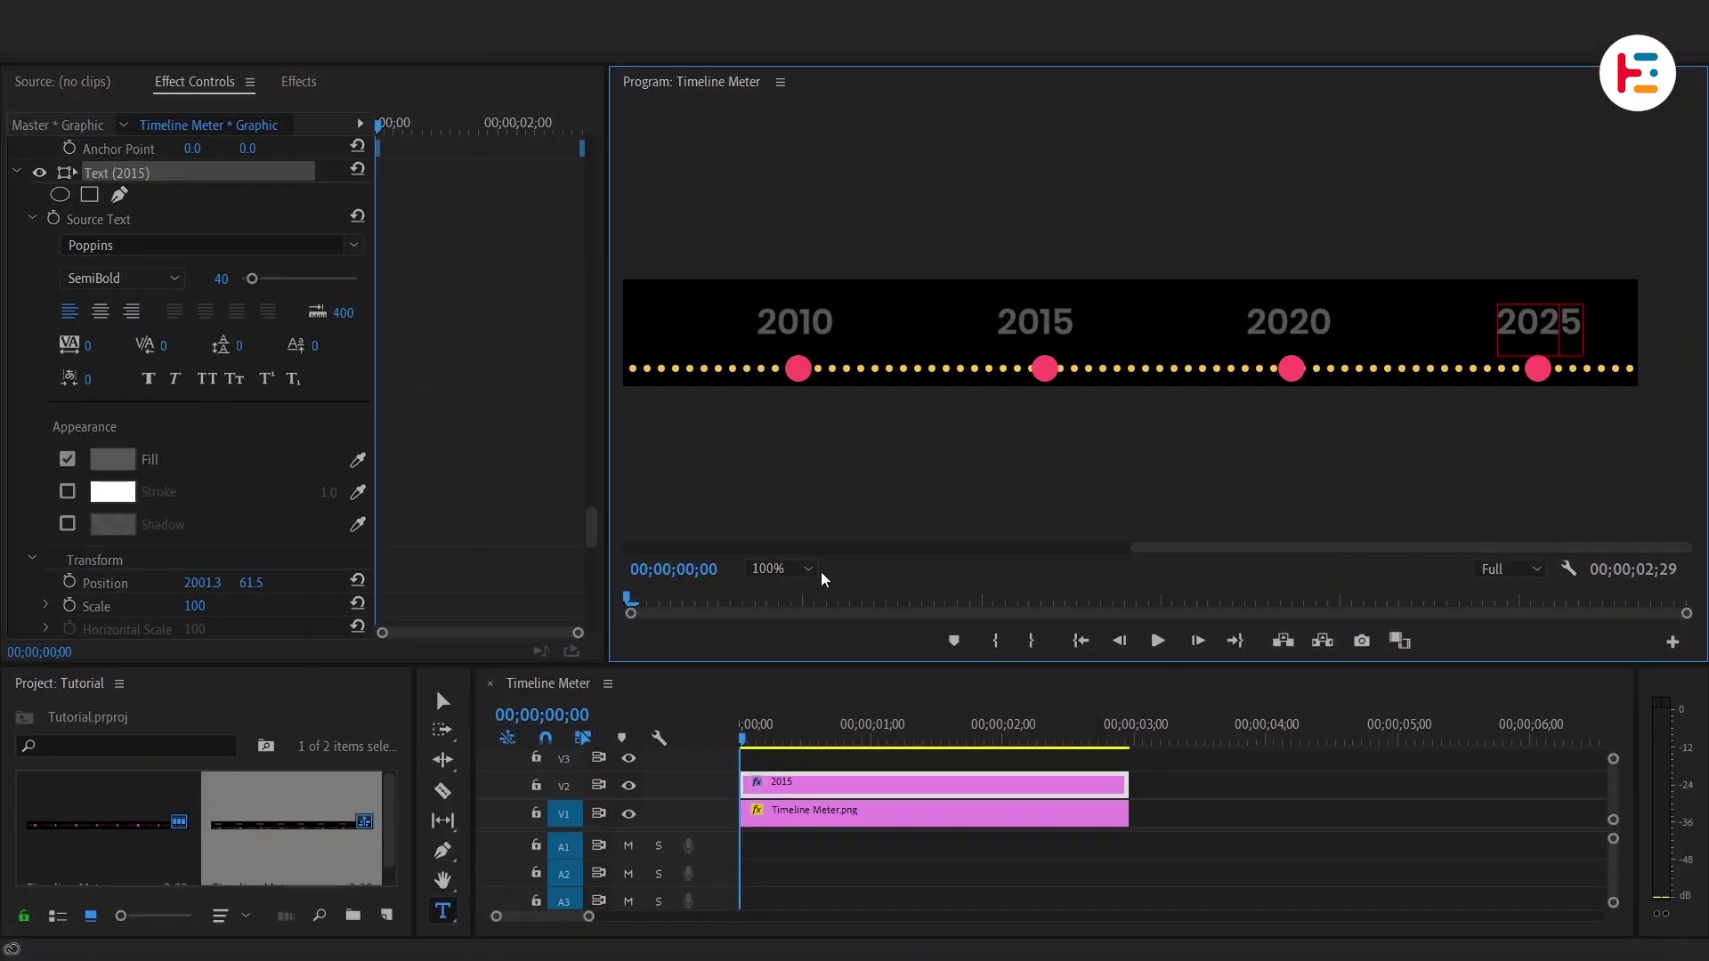
- Fit the whole graphic in the program preview and extend the text and Timeline Meter.png clips to 00;00;08;10
{"action": "left_click", "coordinate": [691, 469]}
{"action": "left_click", "coordinate": [677, 494]}
{"action": "left_click_drag", "start_coordinate": [1181, 863], "coordinate": [1068, 749]}
{"action": "left_click_drag", "start_coordinate": [1434, 857], "coordinate": [1608, 857]}
{"action": "key", "text": "minus"}
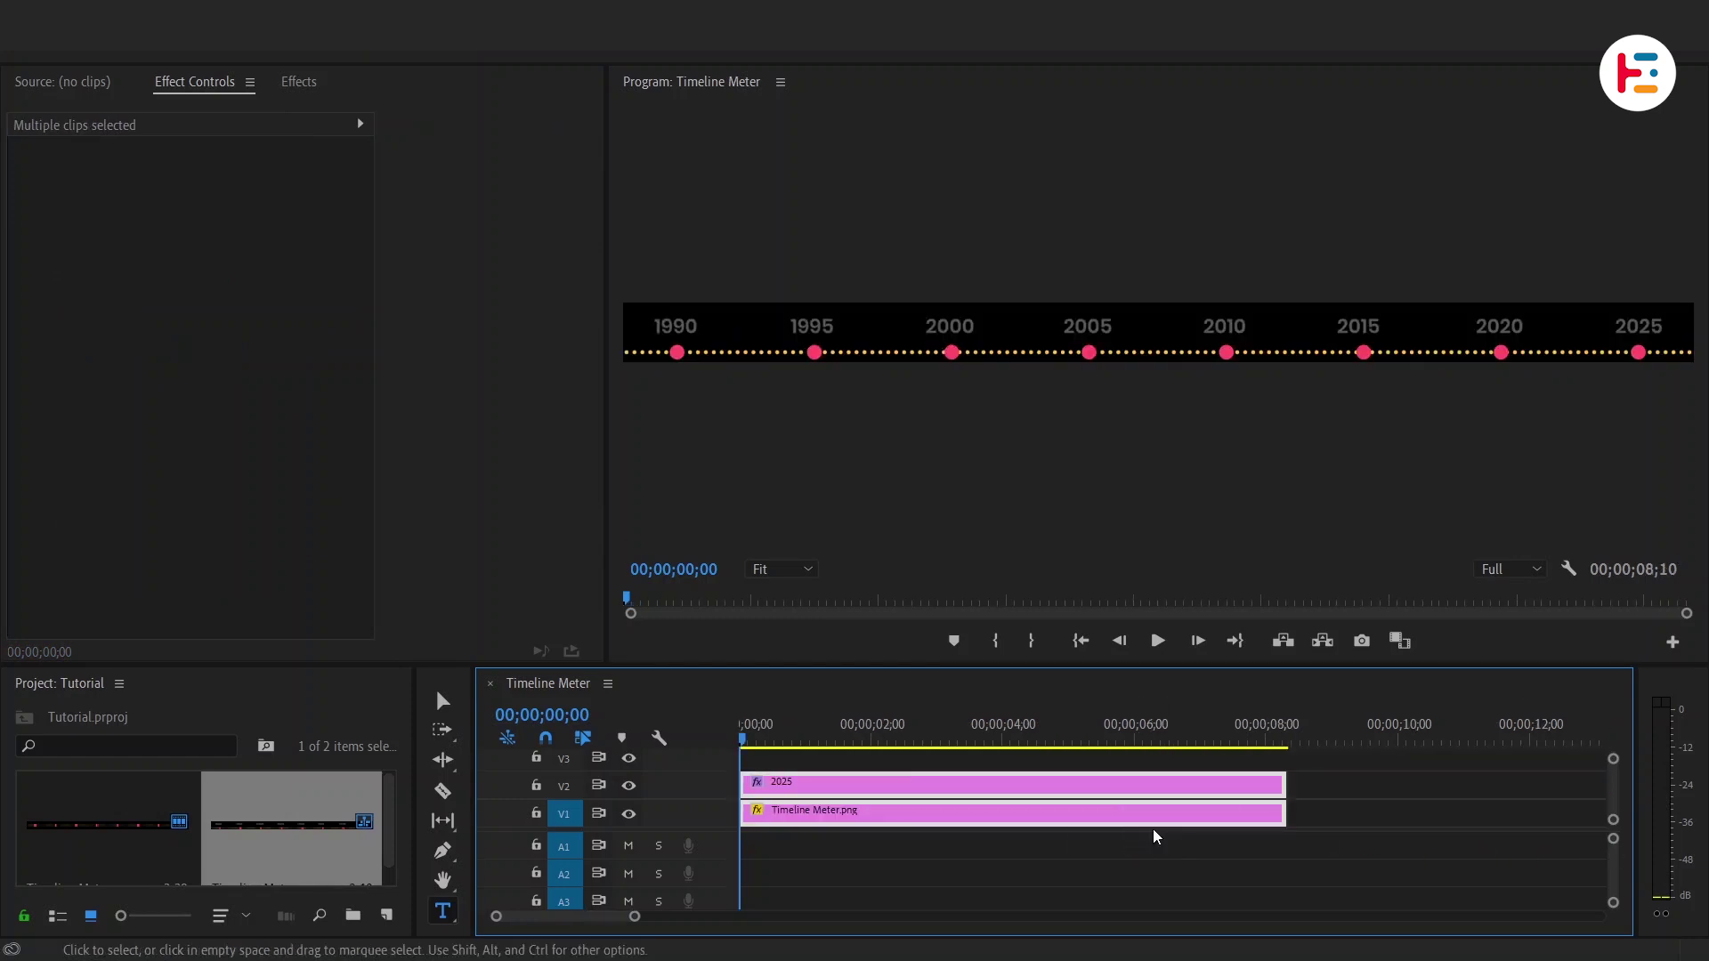
- Nest the two selected clips under the name "Timeline"
{"action": "right_click", "coordinate": [990, 812]}
{"action": "left_click", "coordinate": [1143, 533]}
{"action": "type", "text": "Timeline"}
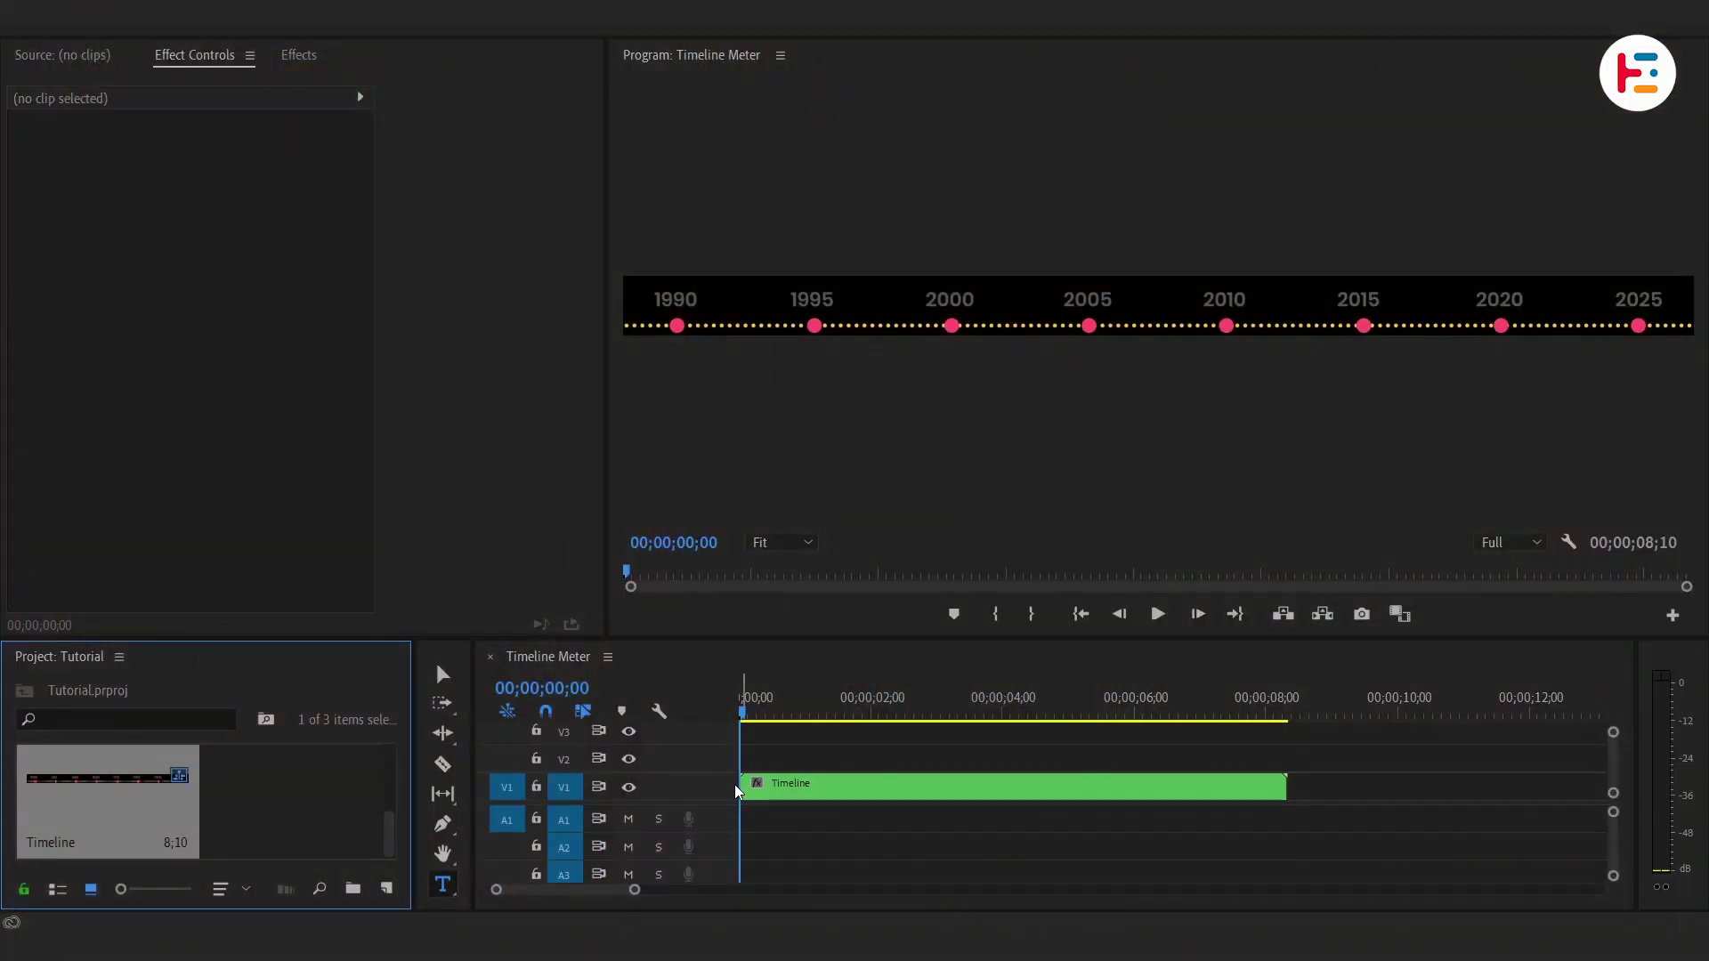
- Start a new sequence with the Custom editing mode and a timebase of 30.00 frames/second
{"action": "key", "text": "ctrl+n"}
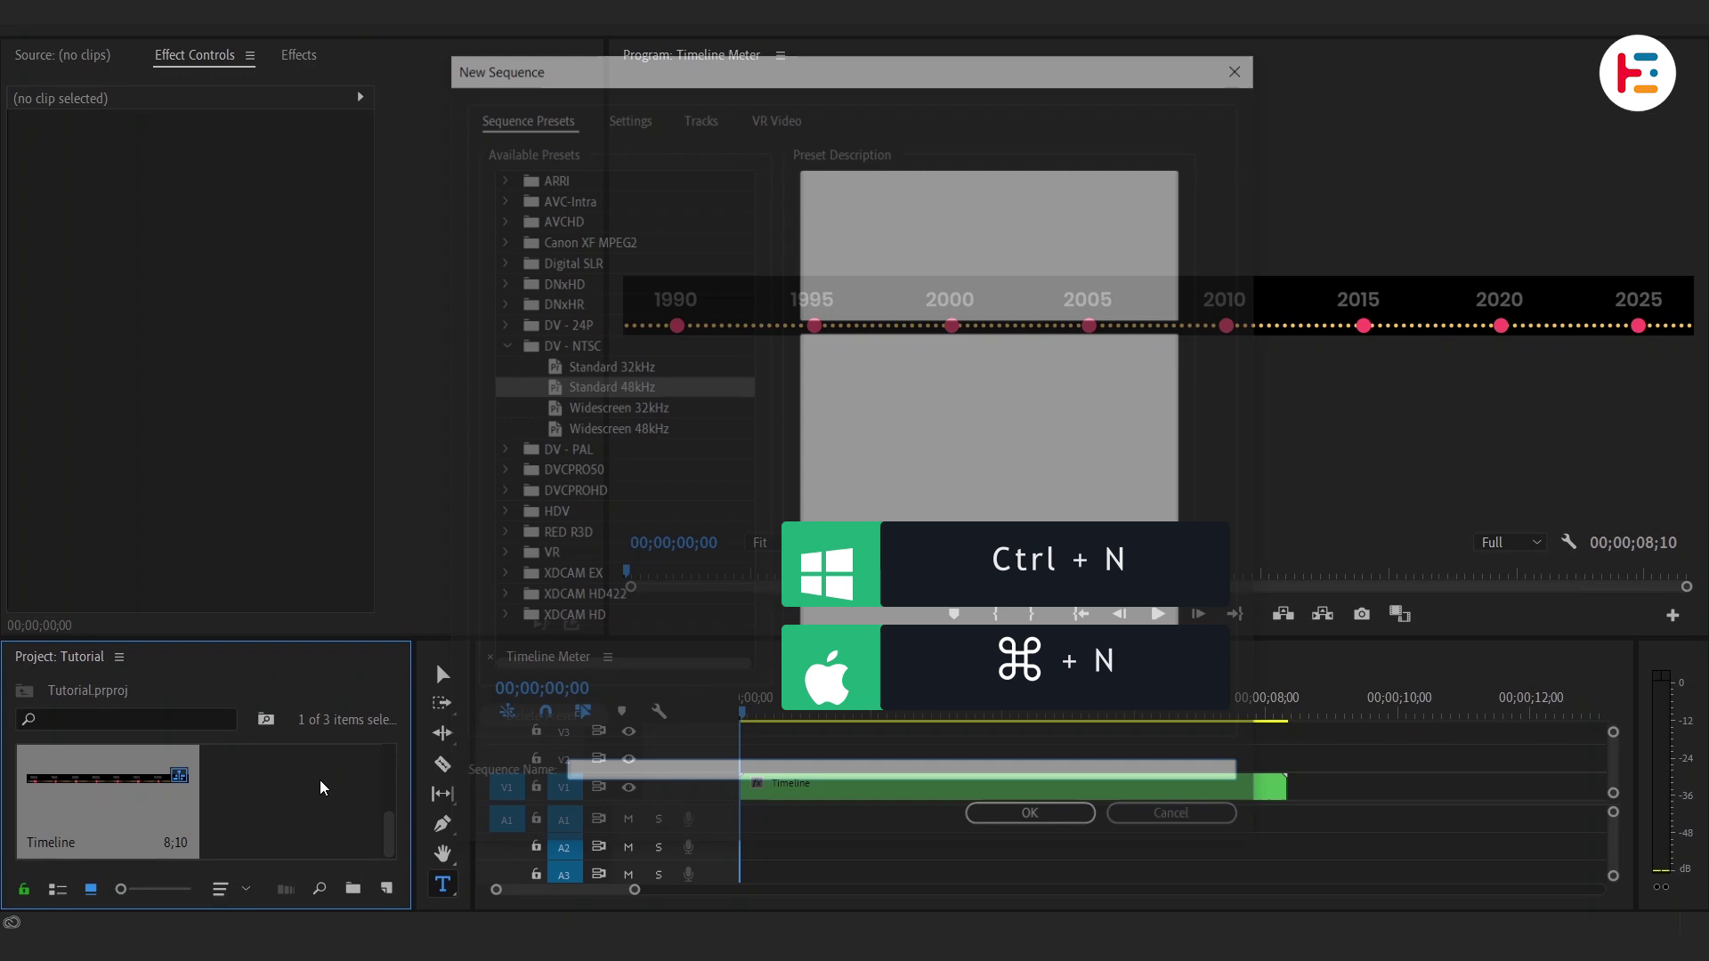
{"action": "left_click", "coordinate": [632, 117]}
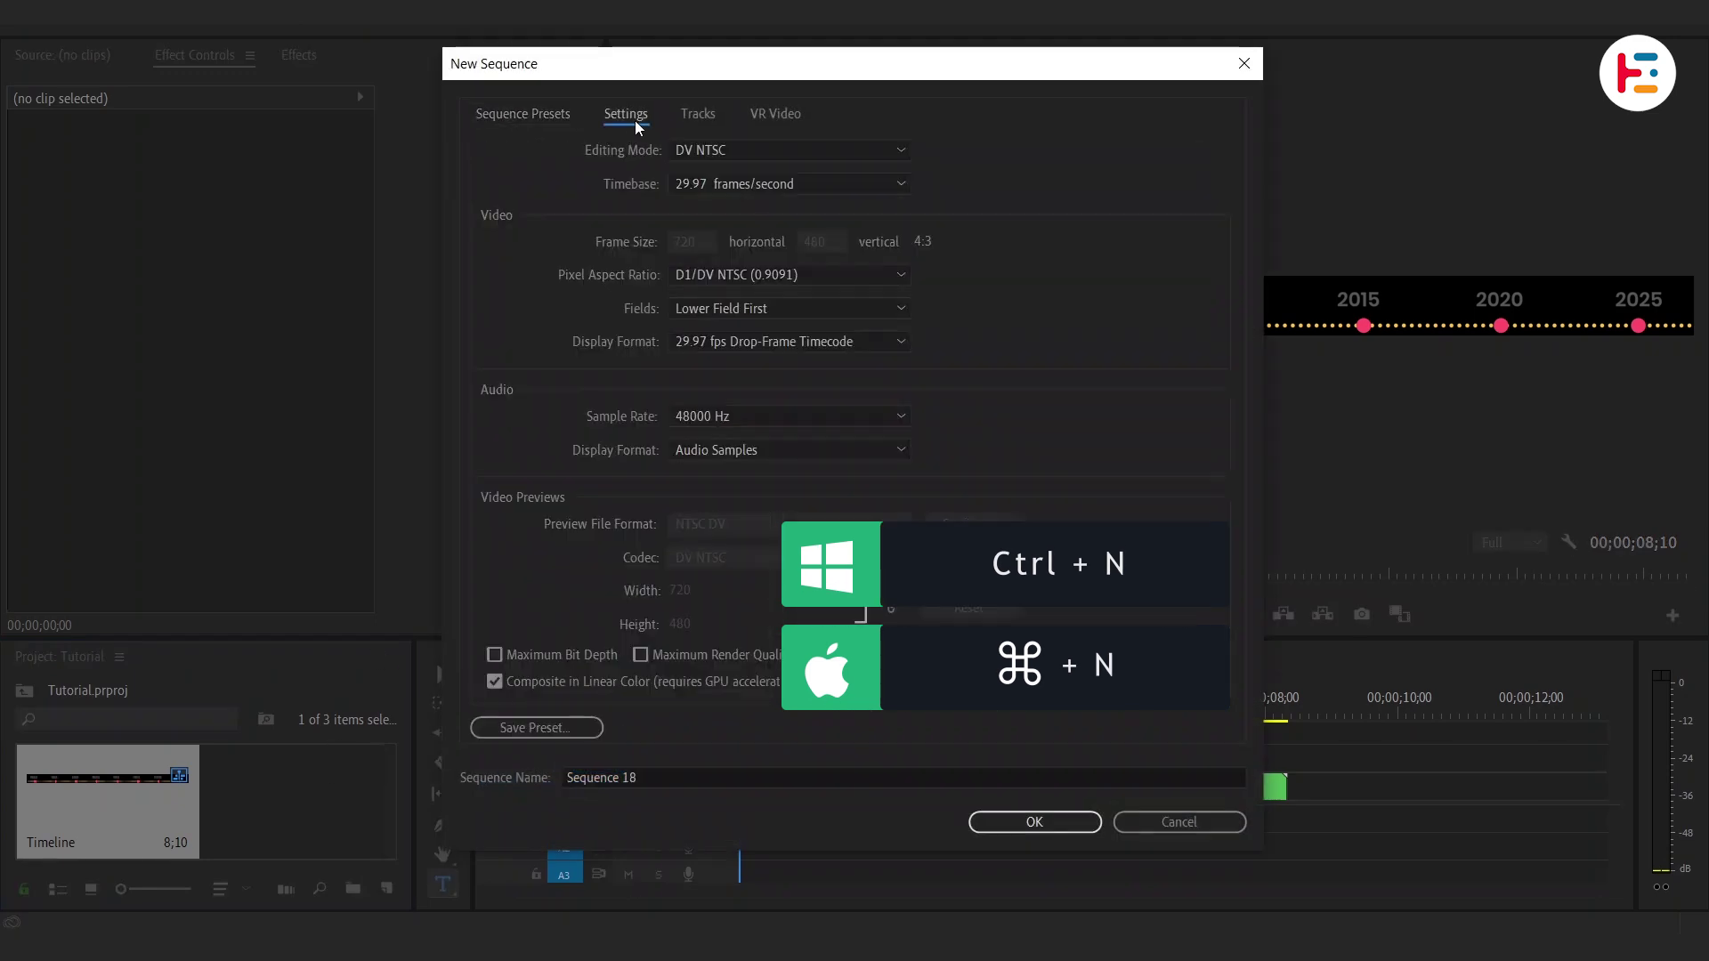
{"action": "left_click", "coordinate": [757, 146]}
{"action": "left_click", "coordinate": [746, 177]}
{"action": "left_click", "coordinate": [756, 183]}
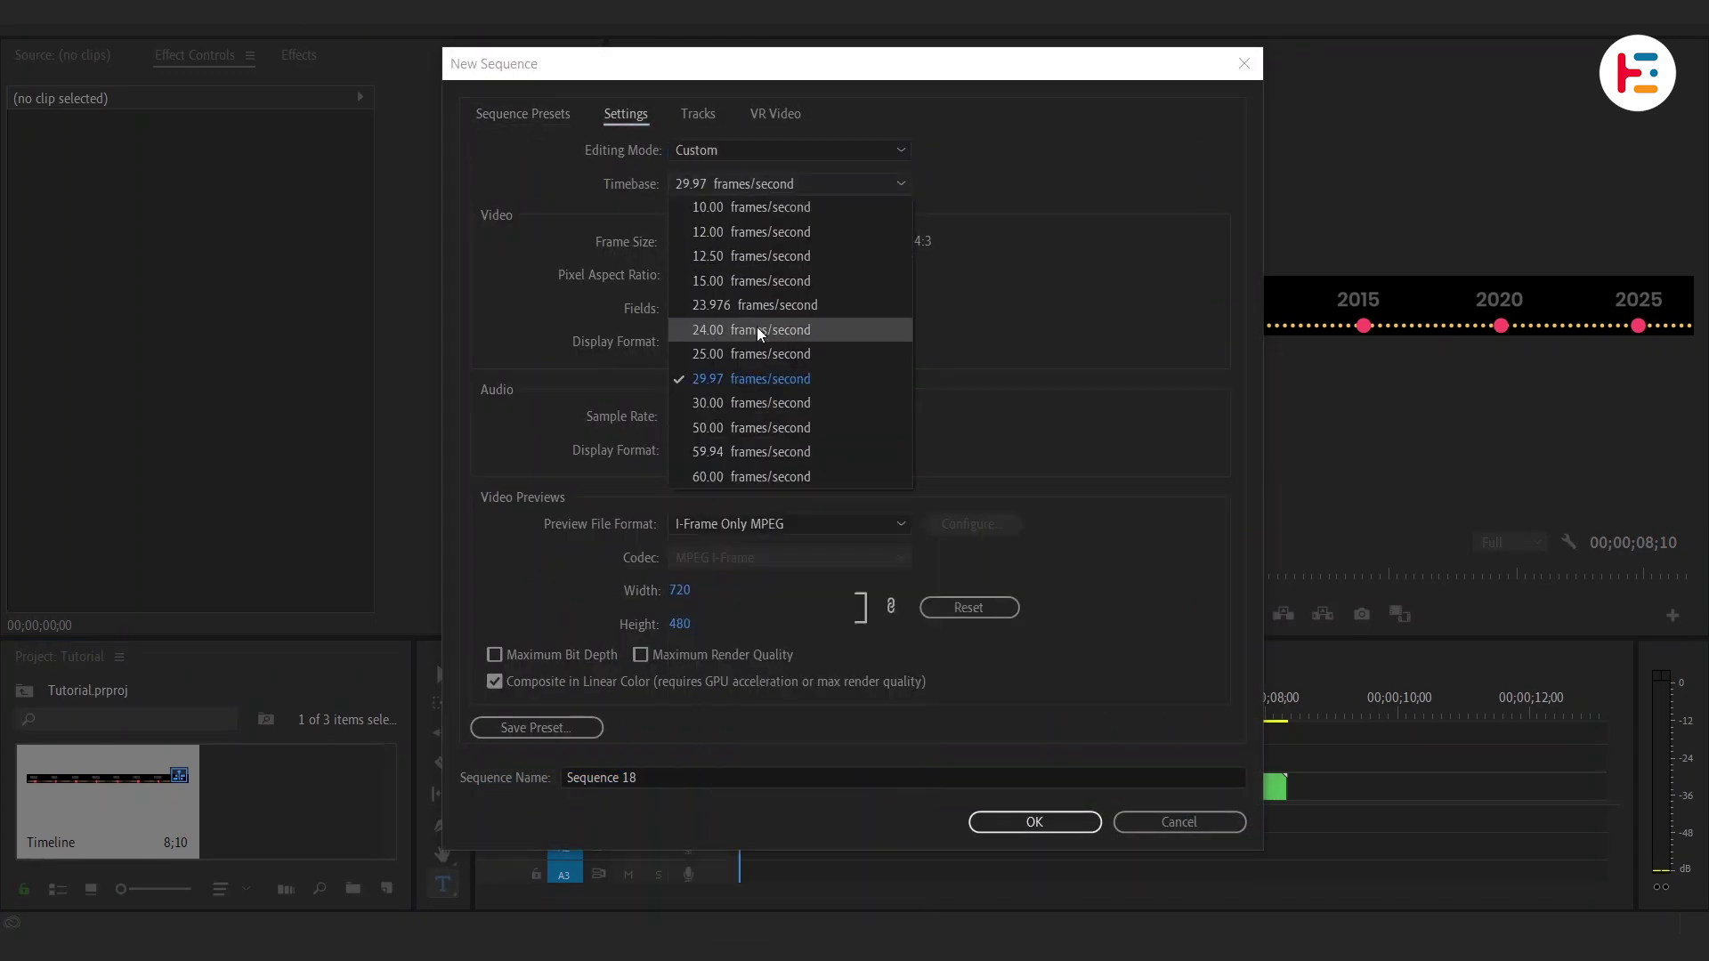
{"action": "left_click", "coordinate": [755, 396]}
- Set the frame size to 1920 by 1080 with Square Pixels (1.0) and create the sequence
{"action": "key", "text": "Tab"}
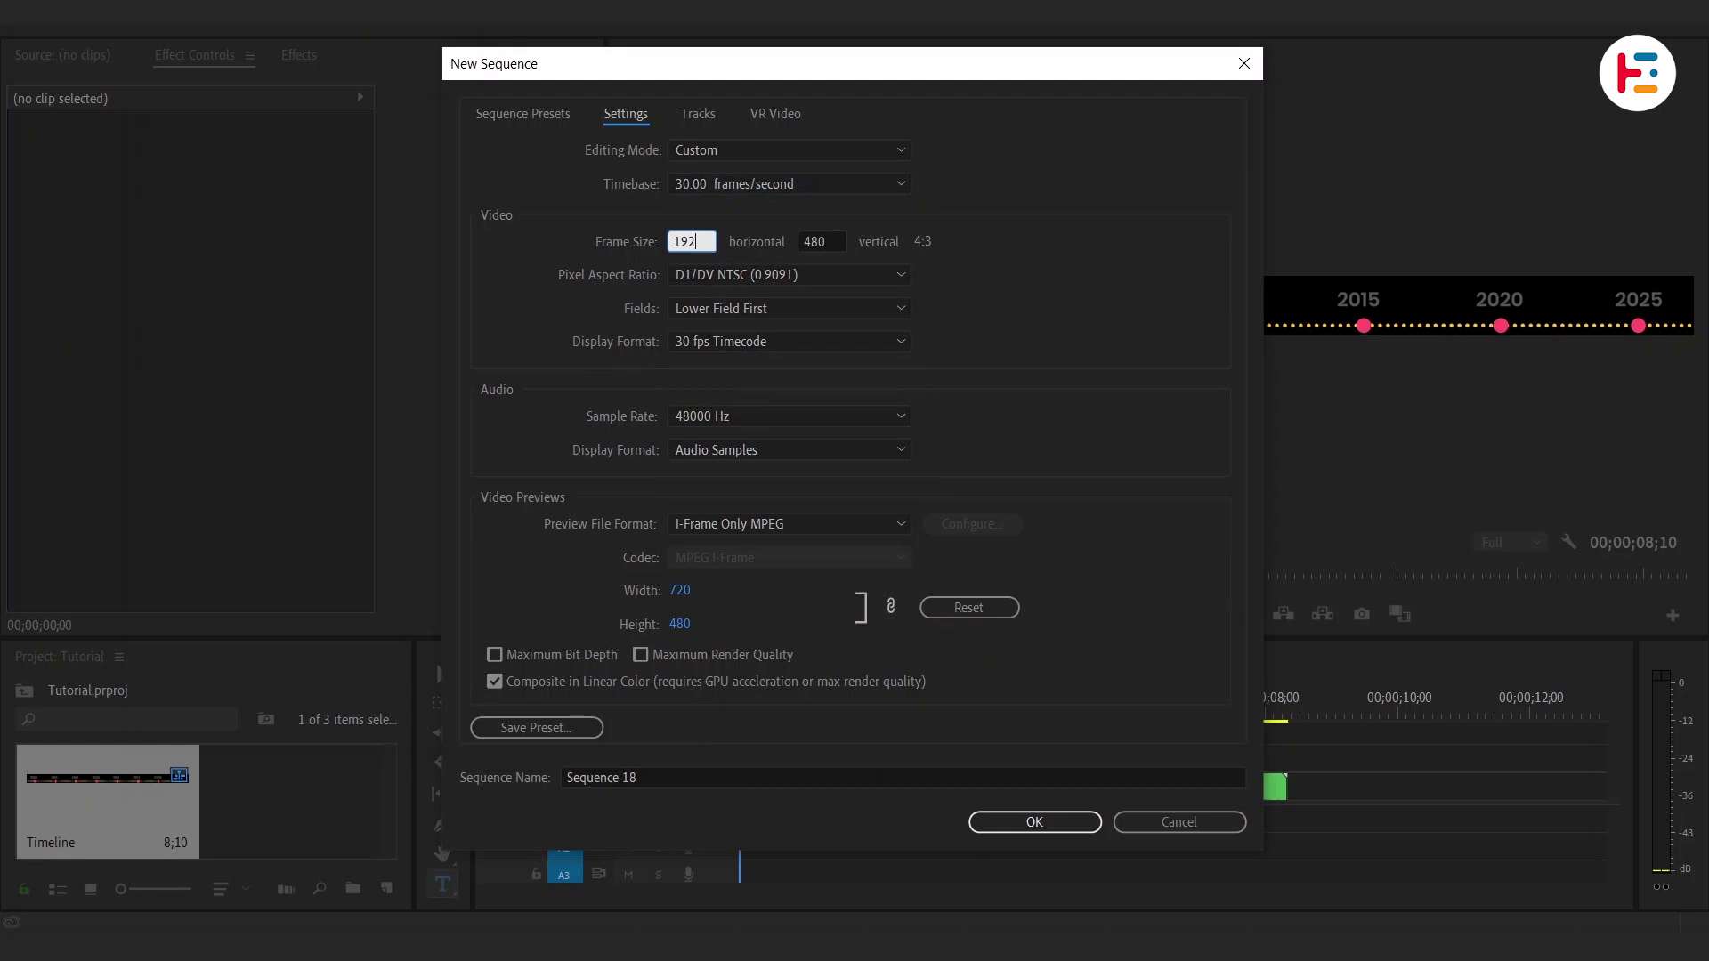
{"action": "key", "text": "Tab"}
{"action": "left_click", "coordinate": [896, 270]}
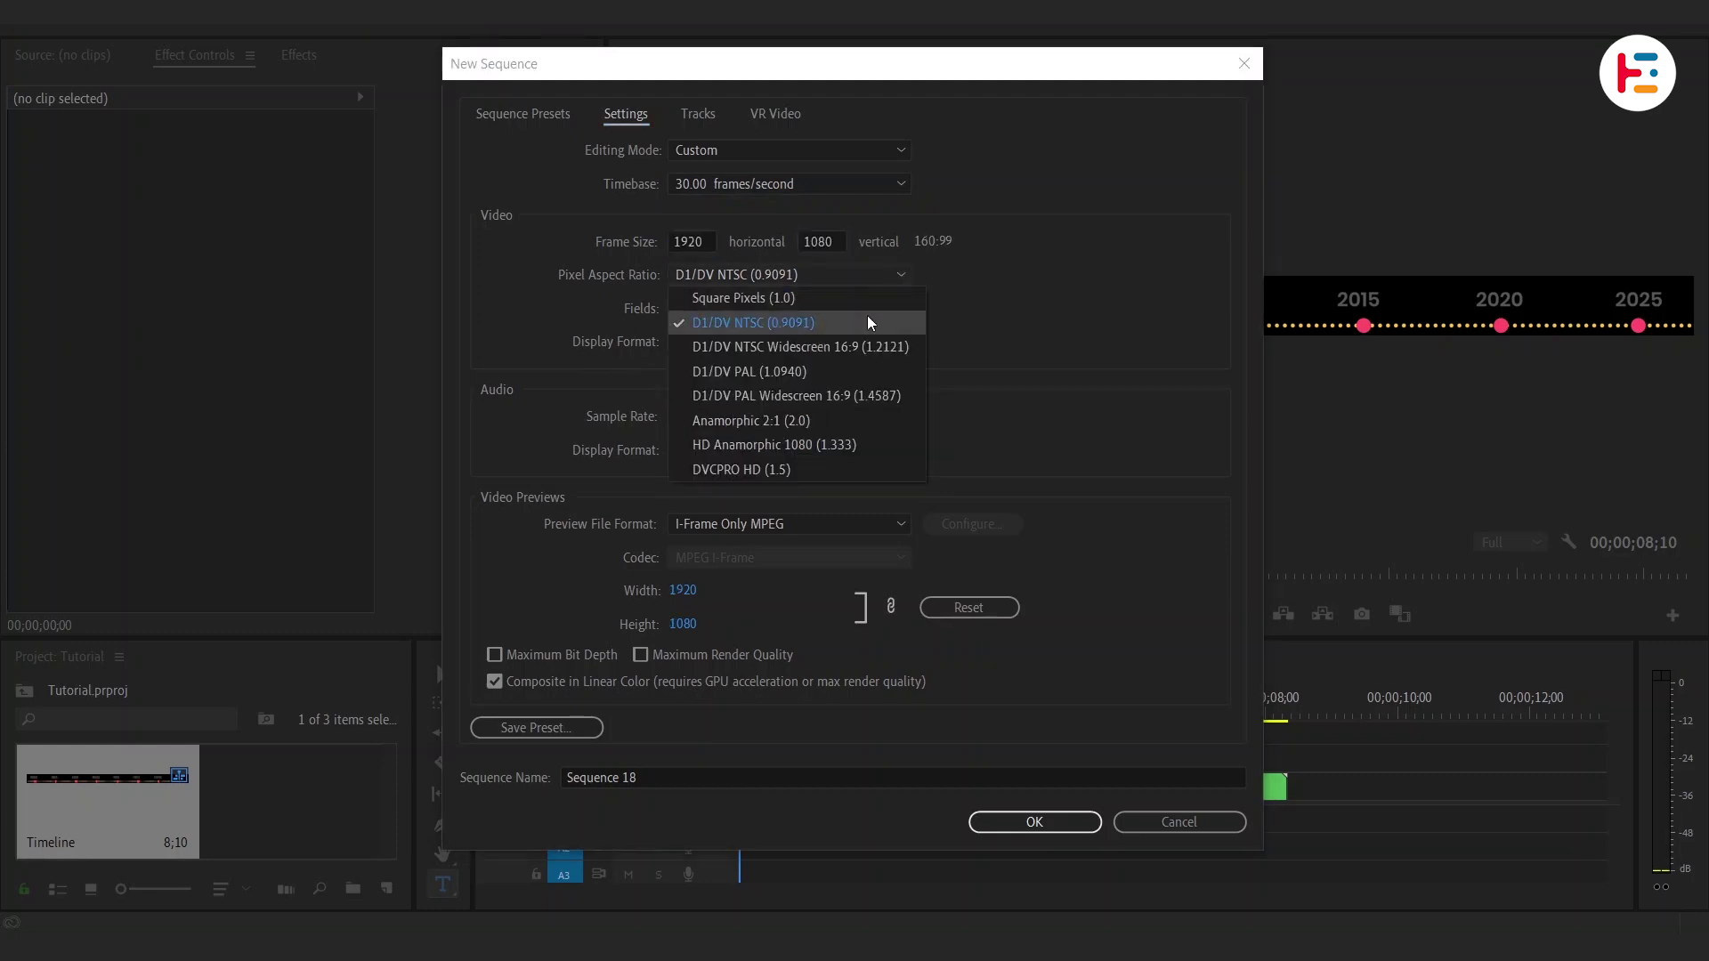
{"action": "left_click", "coordinate": [847, 301]}
{"action": "left_click", "coordinate": [1034, 821]}
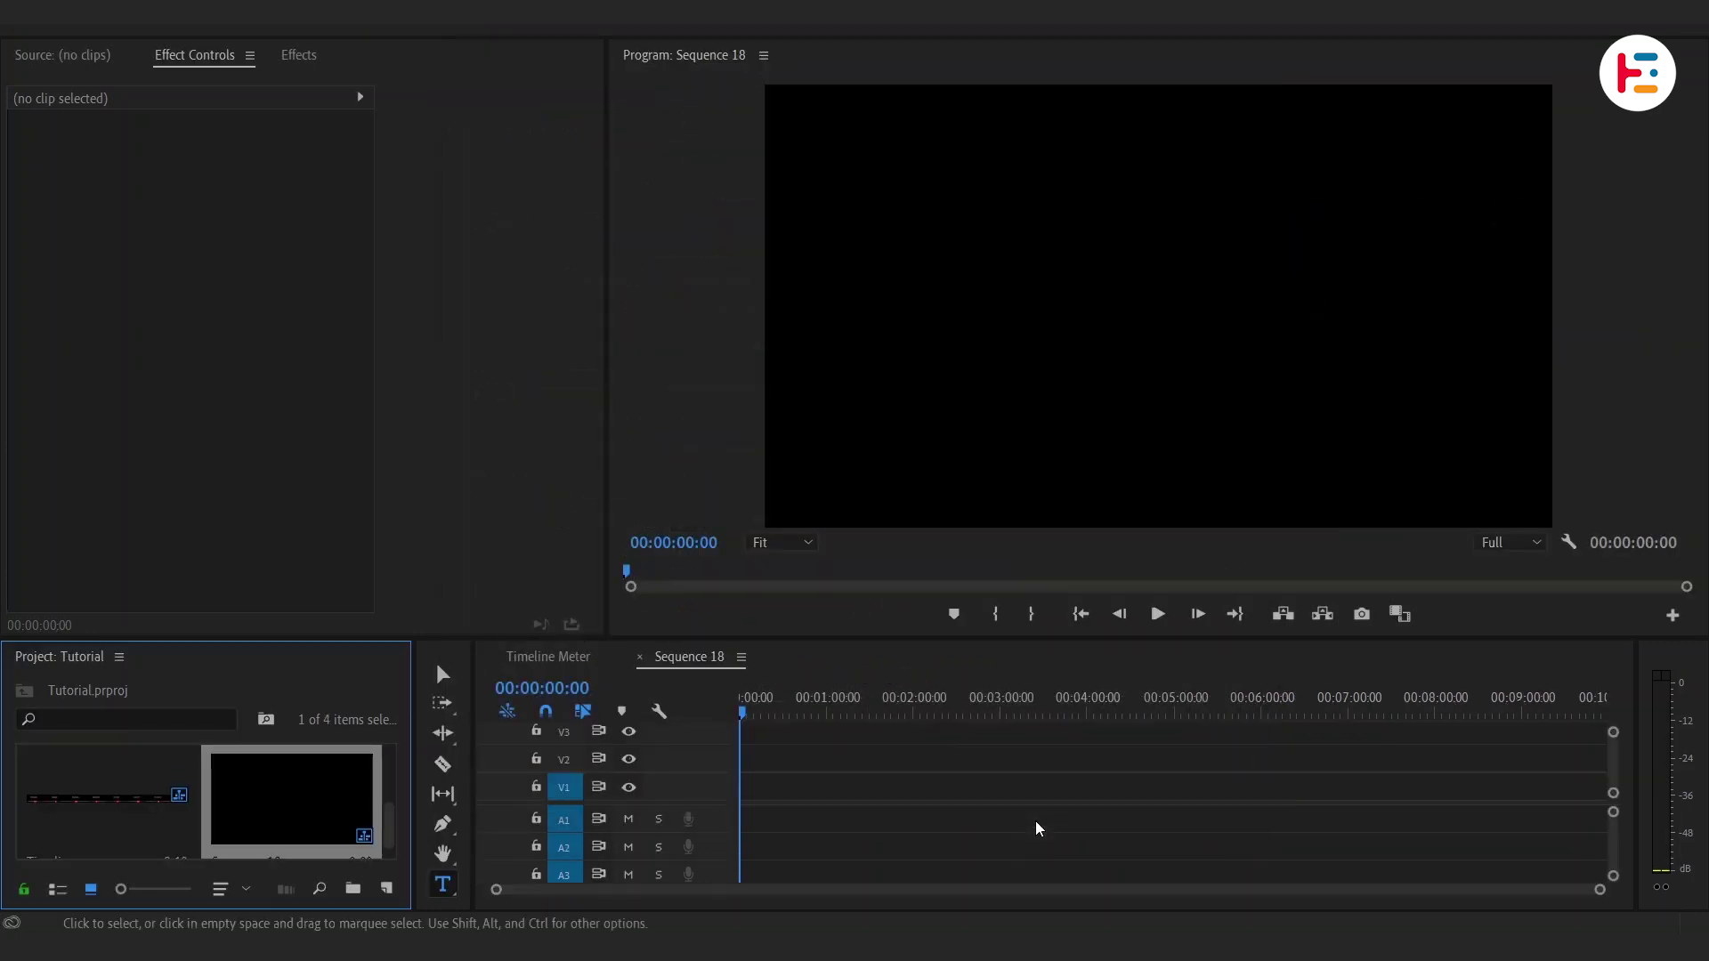
- Place the Timeline nest at the start of the new sequence on track V2, keeping the existing sequence settings
{"action": "left_click_drag", "start_coordinate": [108, 827], "coordinate": [749, 771]}
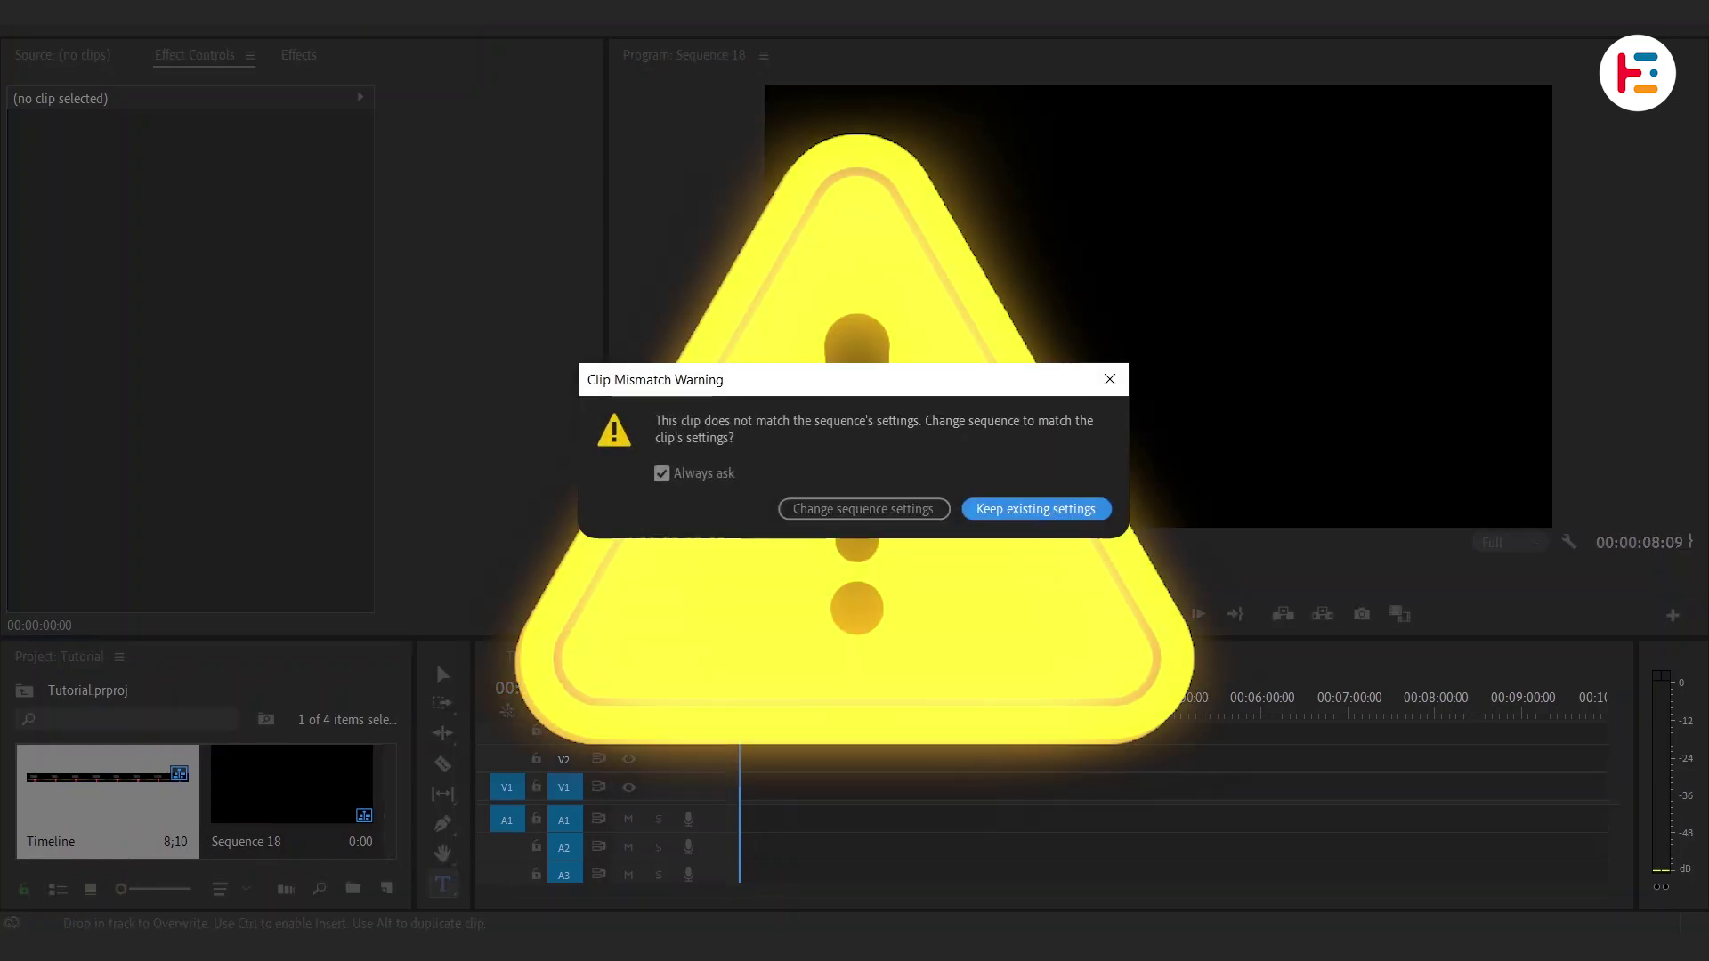
{"action": "left_click", "coordinate": [1045, 514]}
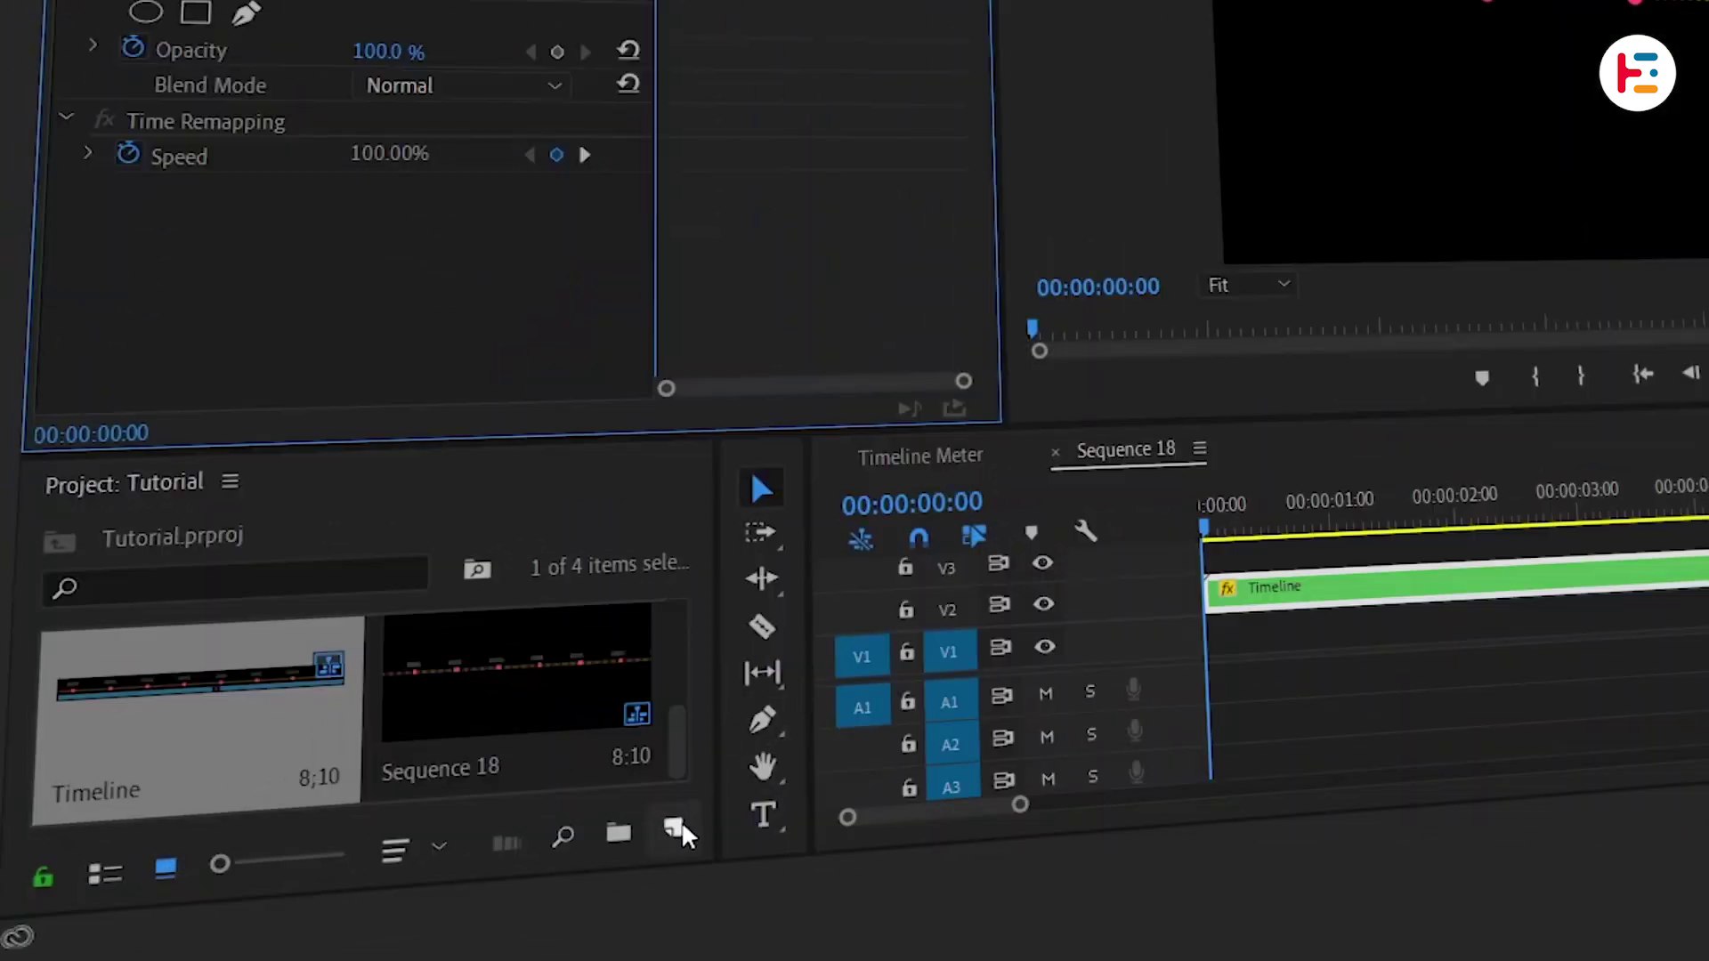
- Create a color matte in #ecf1f5 named BG and lay it on V1 beneath the Timeline clip for its full duration
{"action": "left_click", "coordinate": [675, 831]}
{"action": "left_click", "coordinate": [746, 663]}
{"action": "left_click", "coordinate": [1373, 276]}
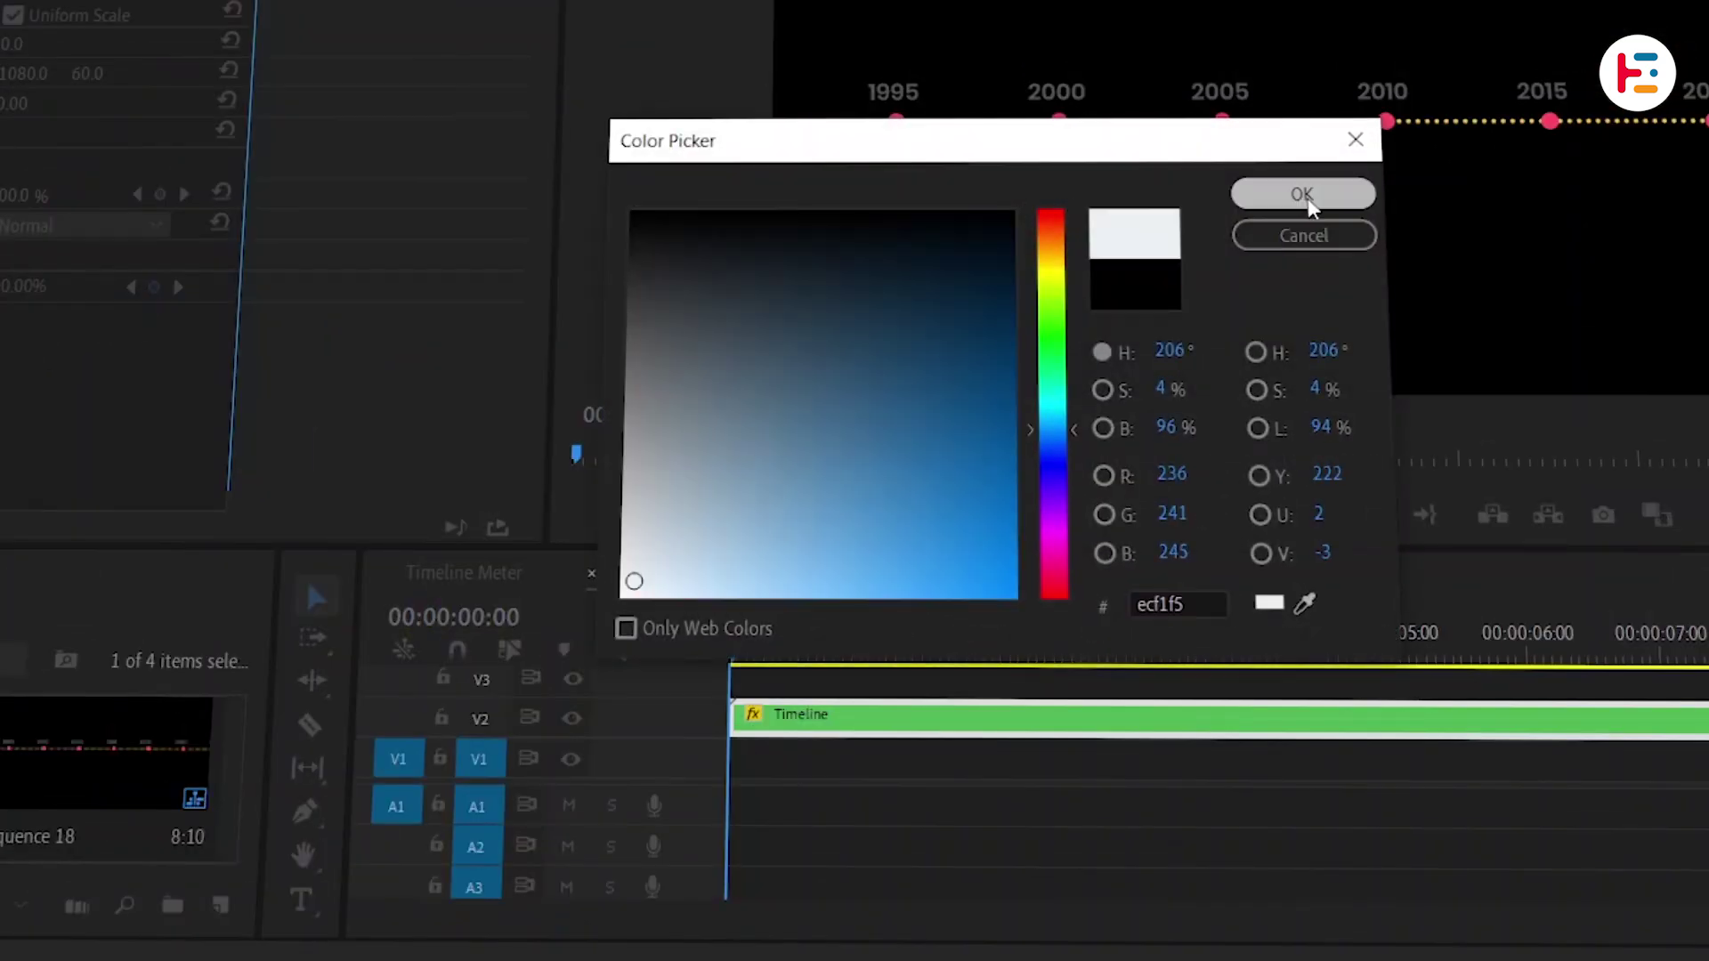
{"action": "left_click", "coordinate": [1302, 194]}
{"action": "left_click", "coordinate": [824, 355]}
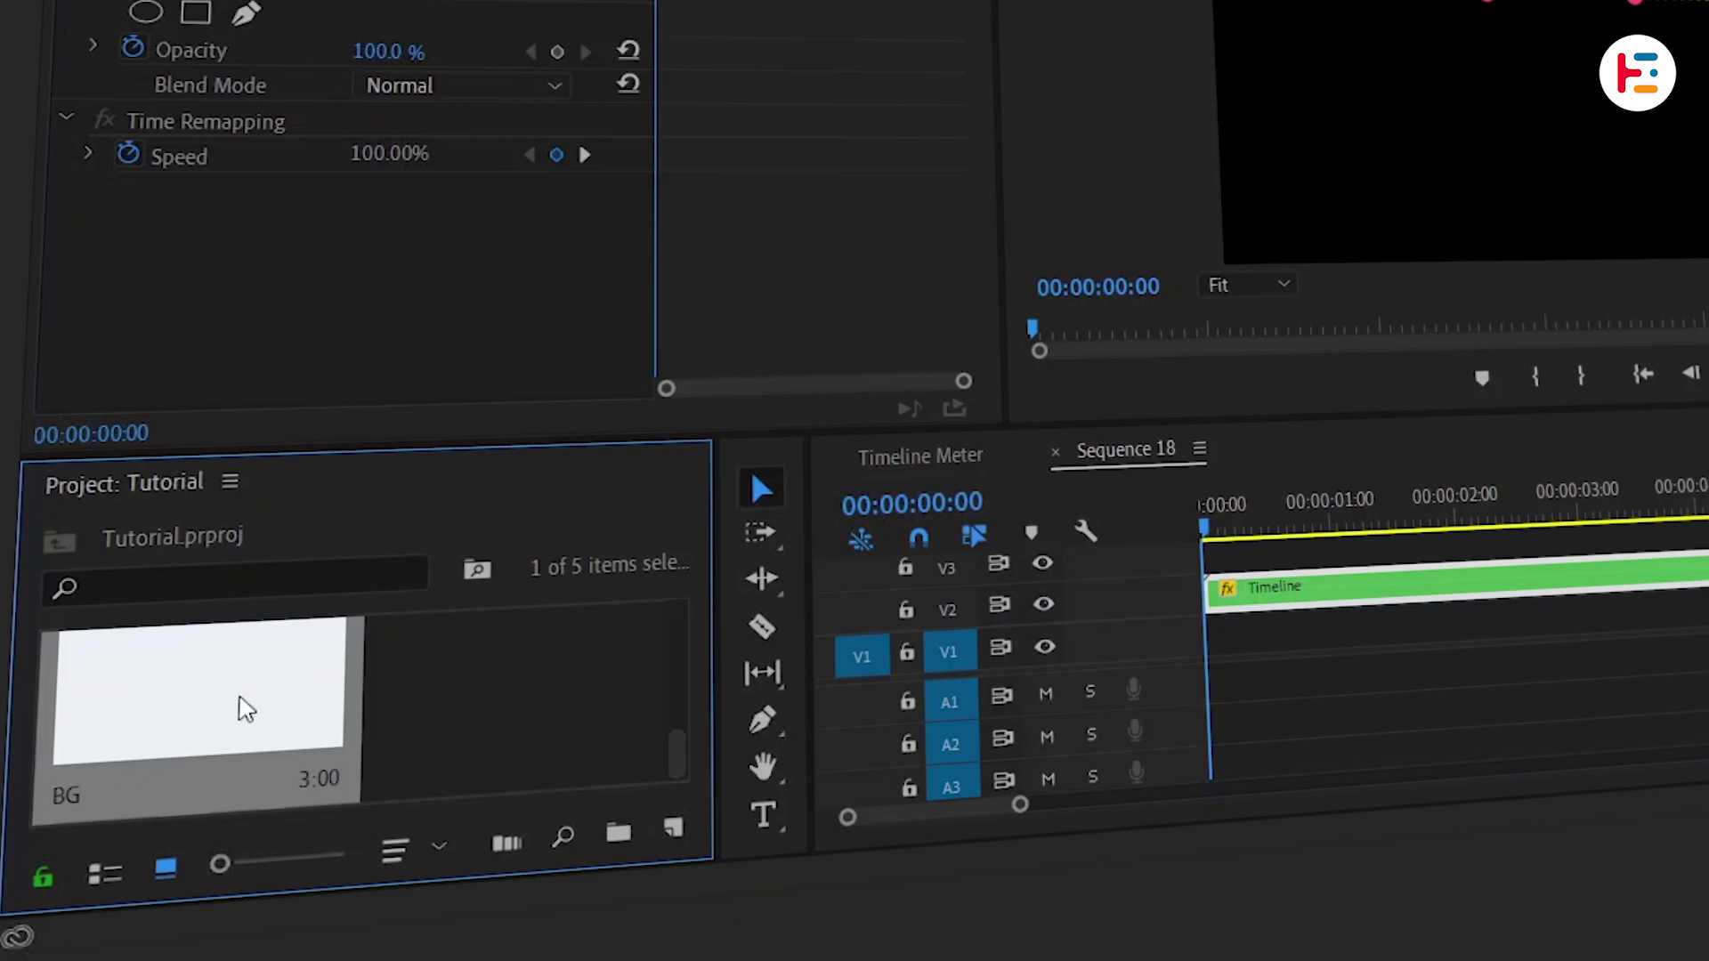
{"action": "left_click_drag", "start_coordinate": [247, 709], "coordinate": [1215, 656]}
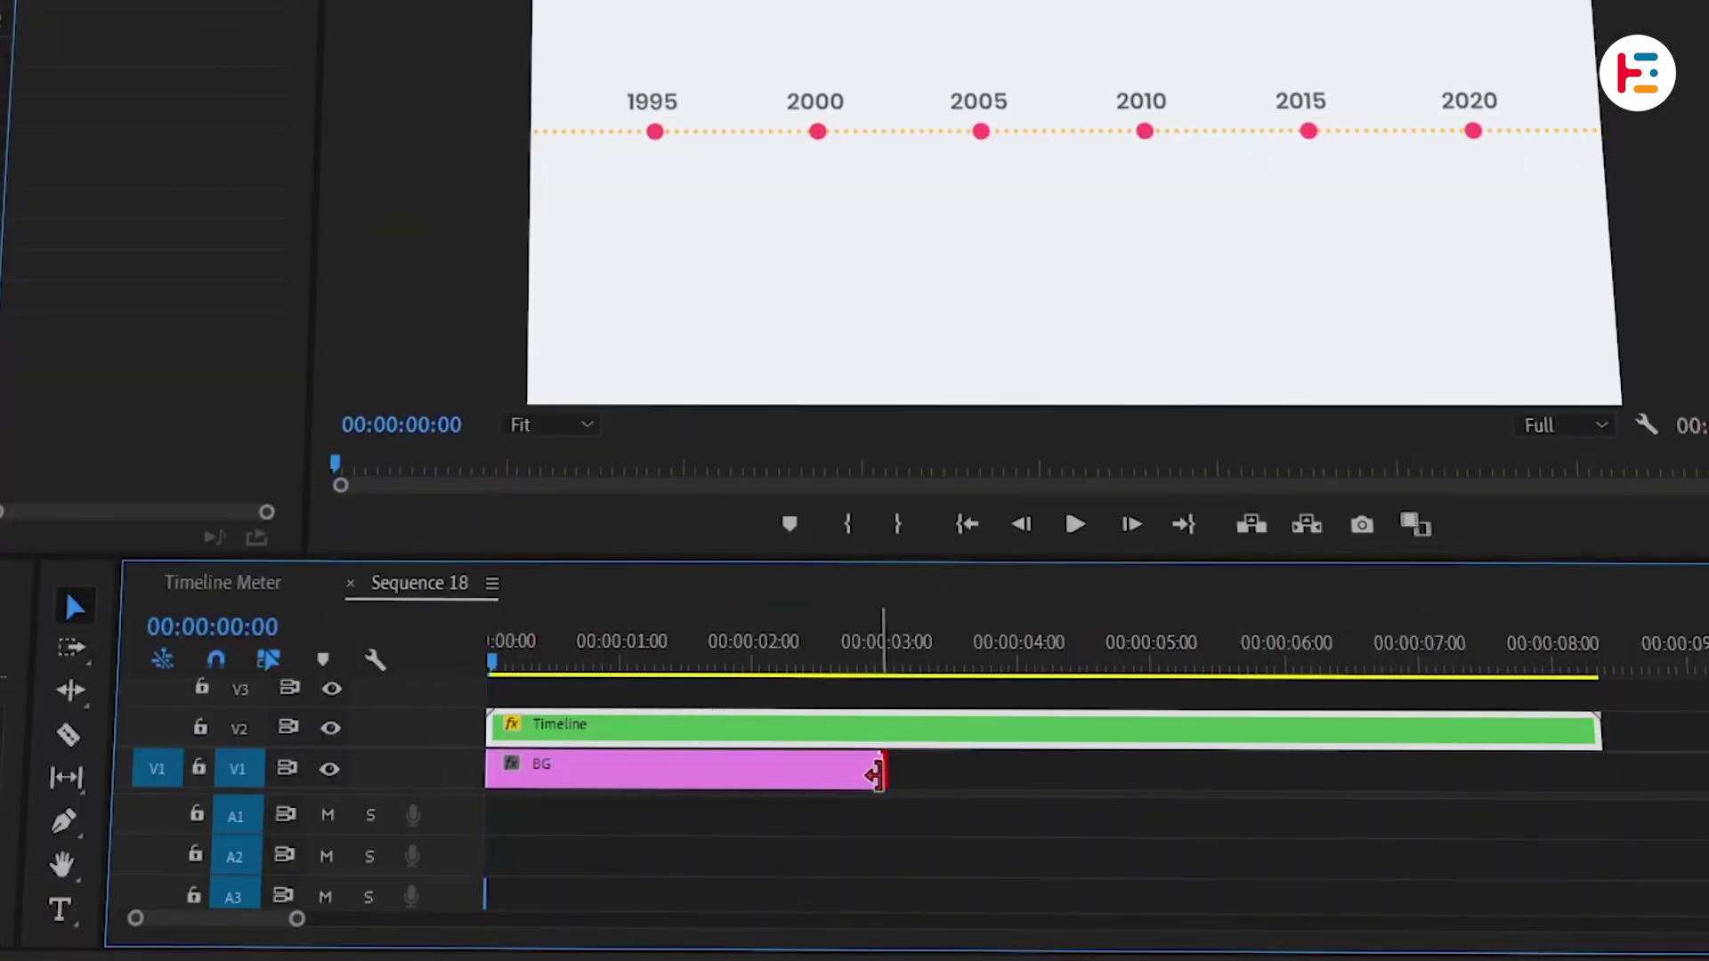
{"action": "left_click_drag", "start_coordinate": [877, 775], "coordinate": [1602, 771]}
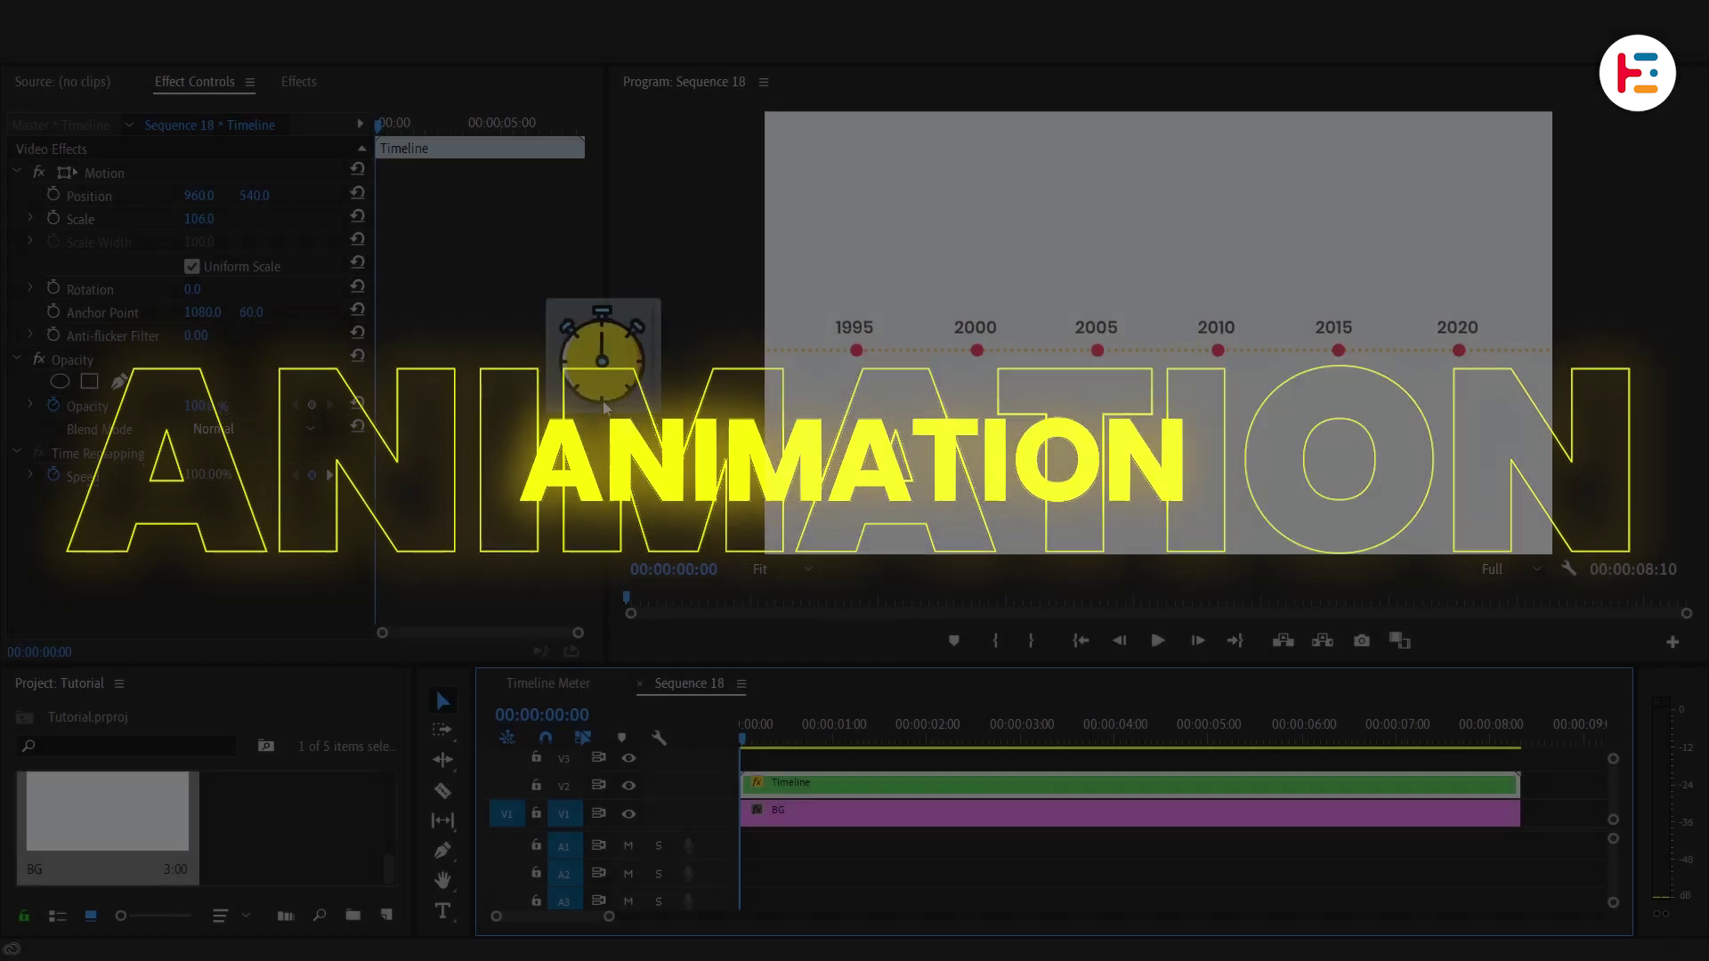
- Add Clock.png on track V3 at the sequence start and extend it to the end of the Timeline clip
{"action": "left_click_drag", "start_coordinate": [603, 400], "coordinate": [757, 758]}
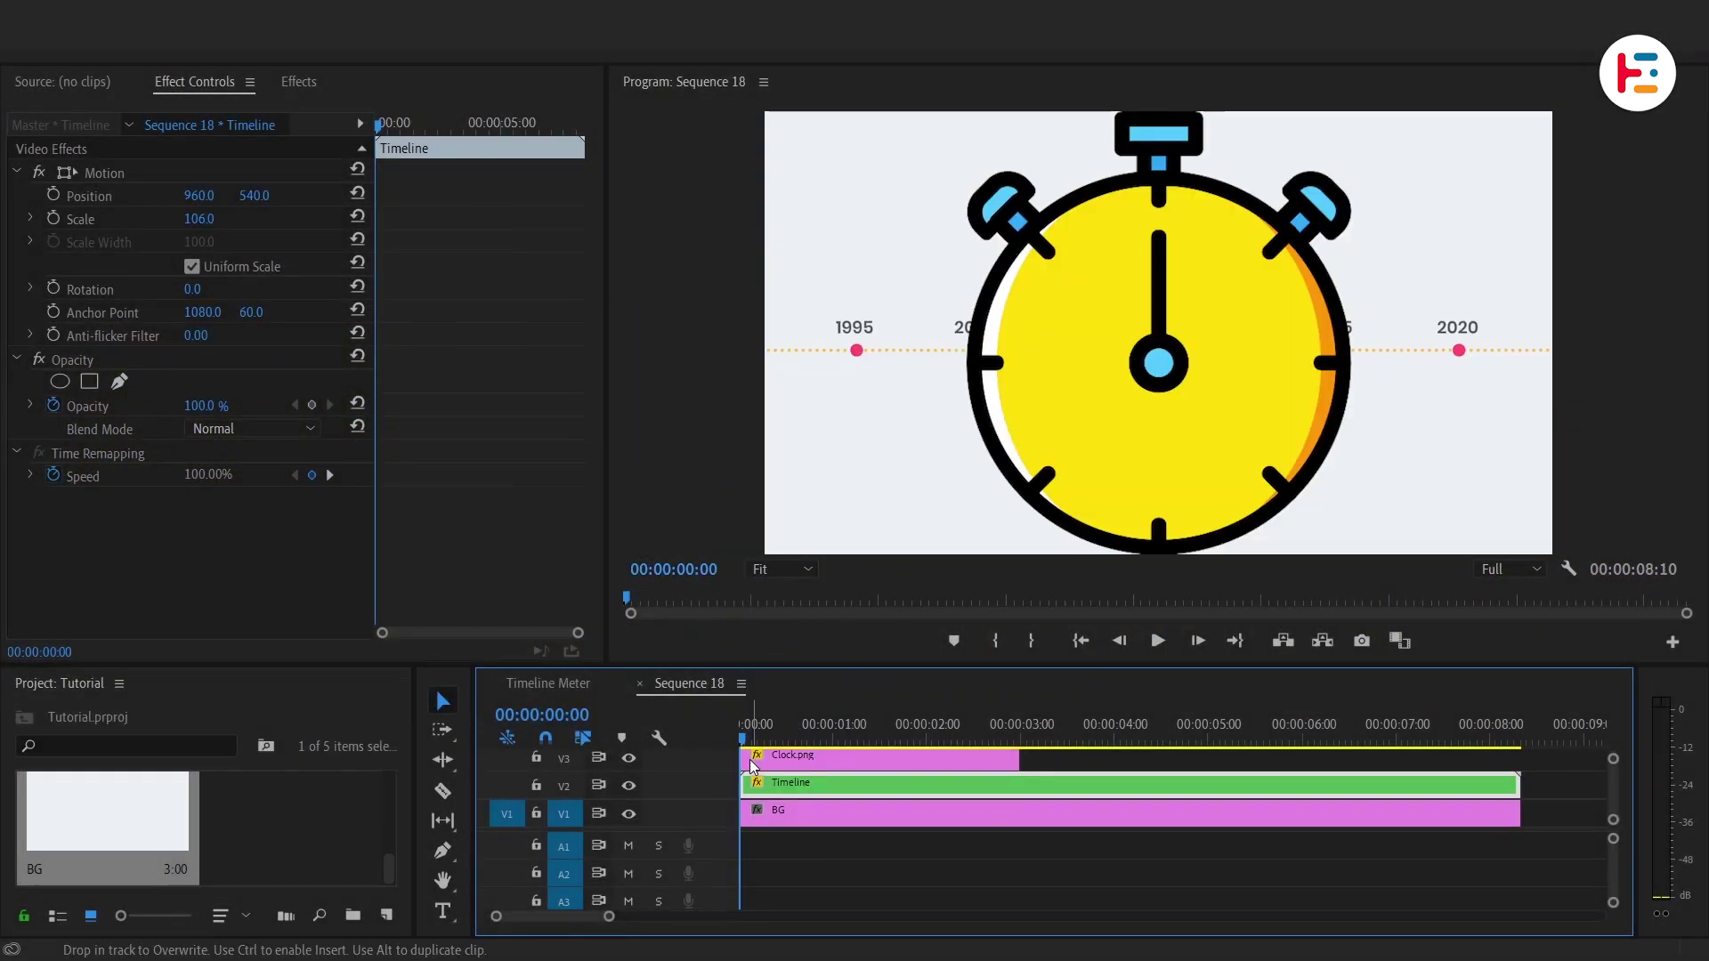
{"action": "left_click_drag", "start_coordinate": [1010, 764], "coordinate": [1519, 762]}
- Enable position, scale and rotation keyframing for the Clock.png clip at its first frame
{"action": "left_click", "coordinate": [1034, 755]}
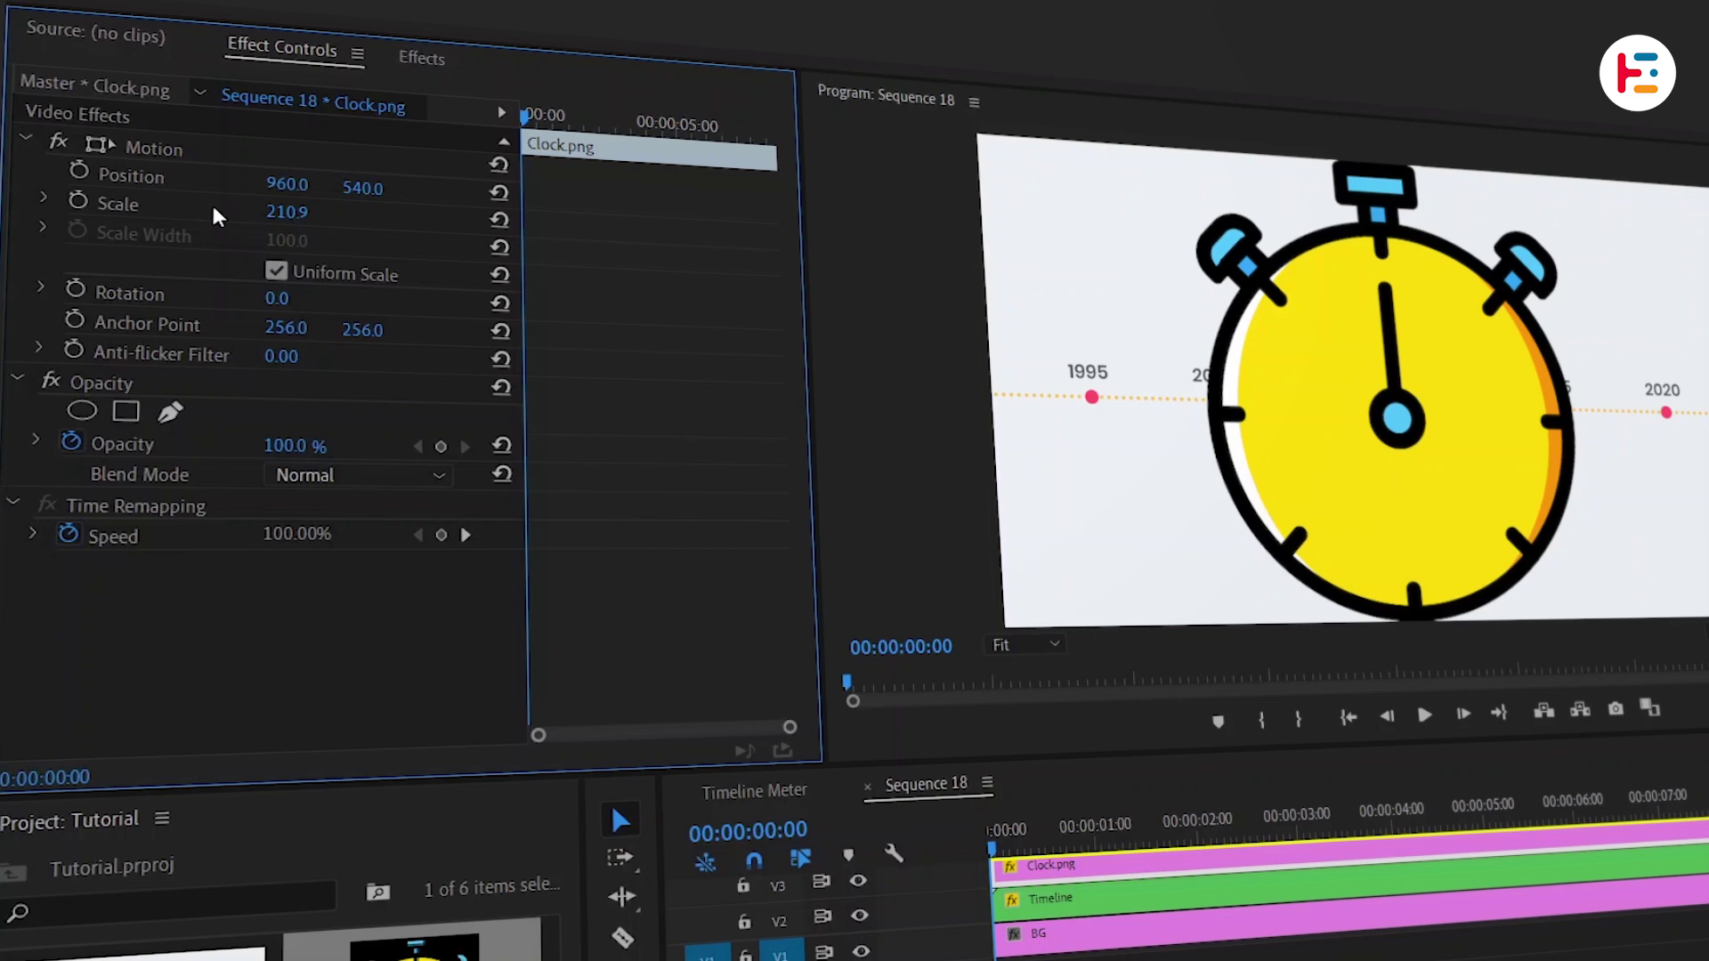
{"action": "left_click", "coordinate": [80, 170]}
{"action": "left_click", "coordinate": [78, 200]}
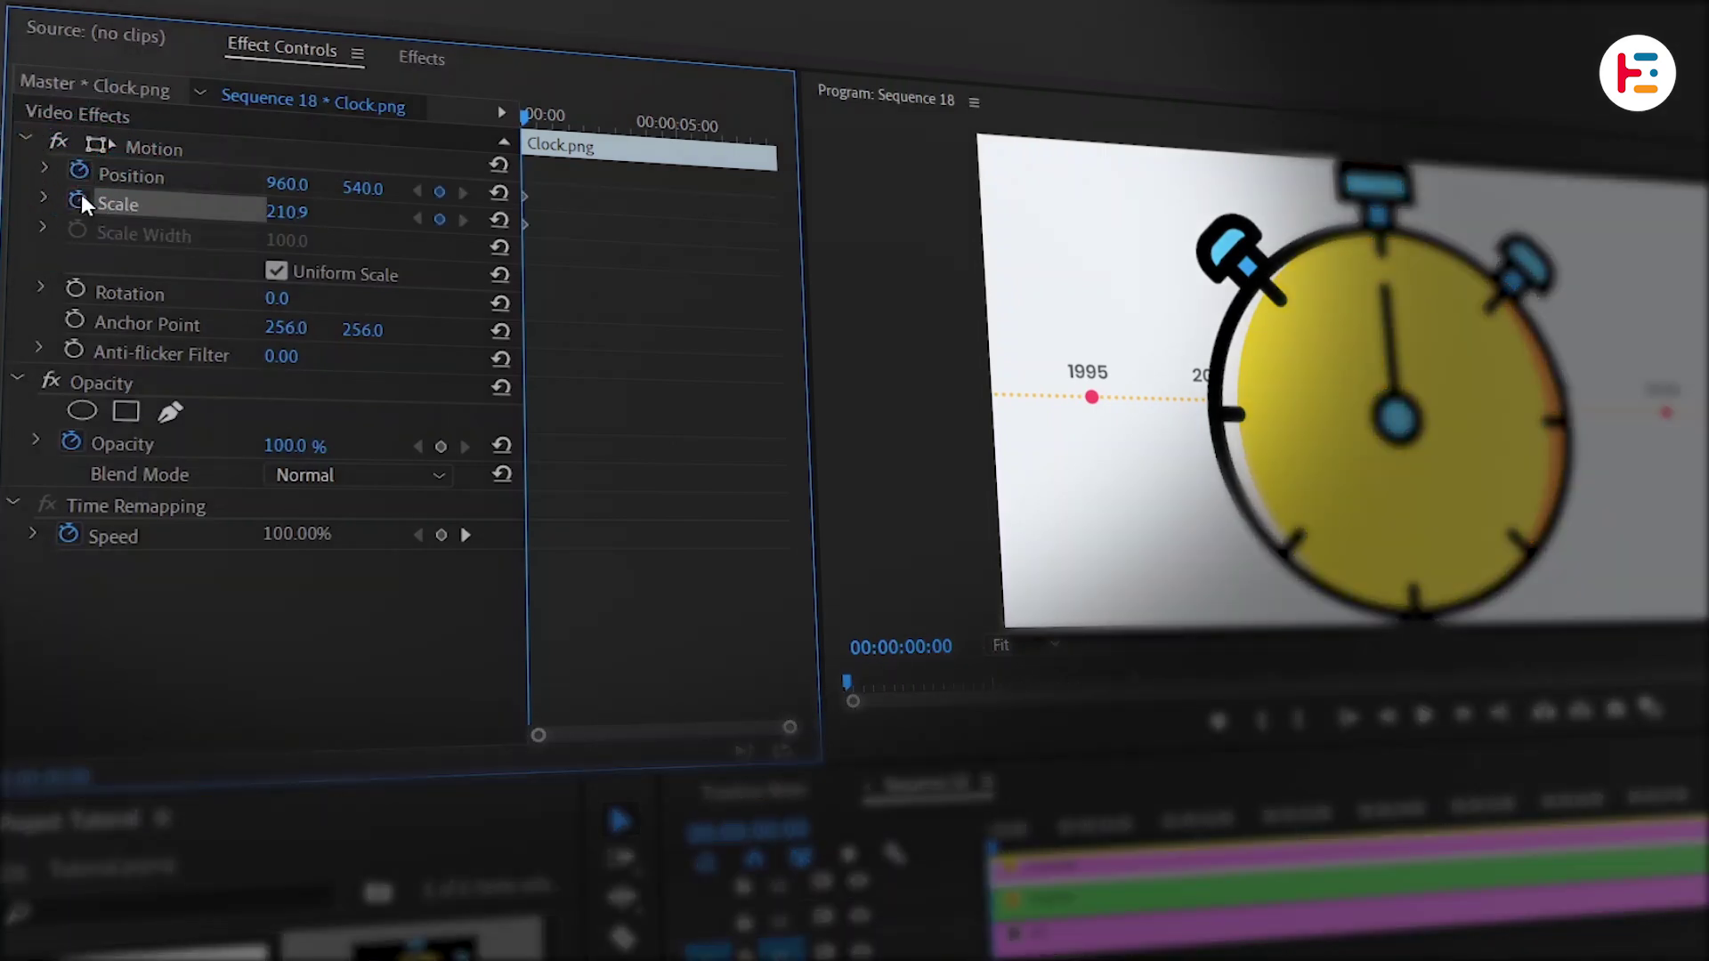
{"action": "left_click", "coordinate": [76, 292]}
- At 00:00:00:10, keyframe the clock's scale at 33.9 and its rotation at 23°
{"action": "left_click", "coordinate": [42, 287]}
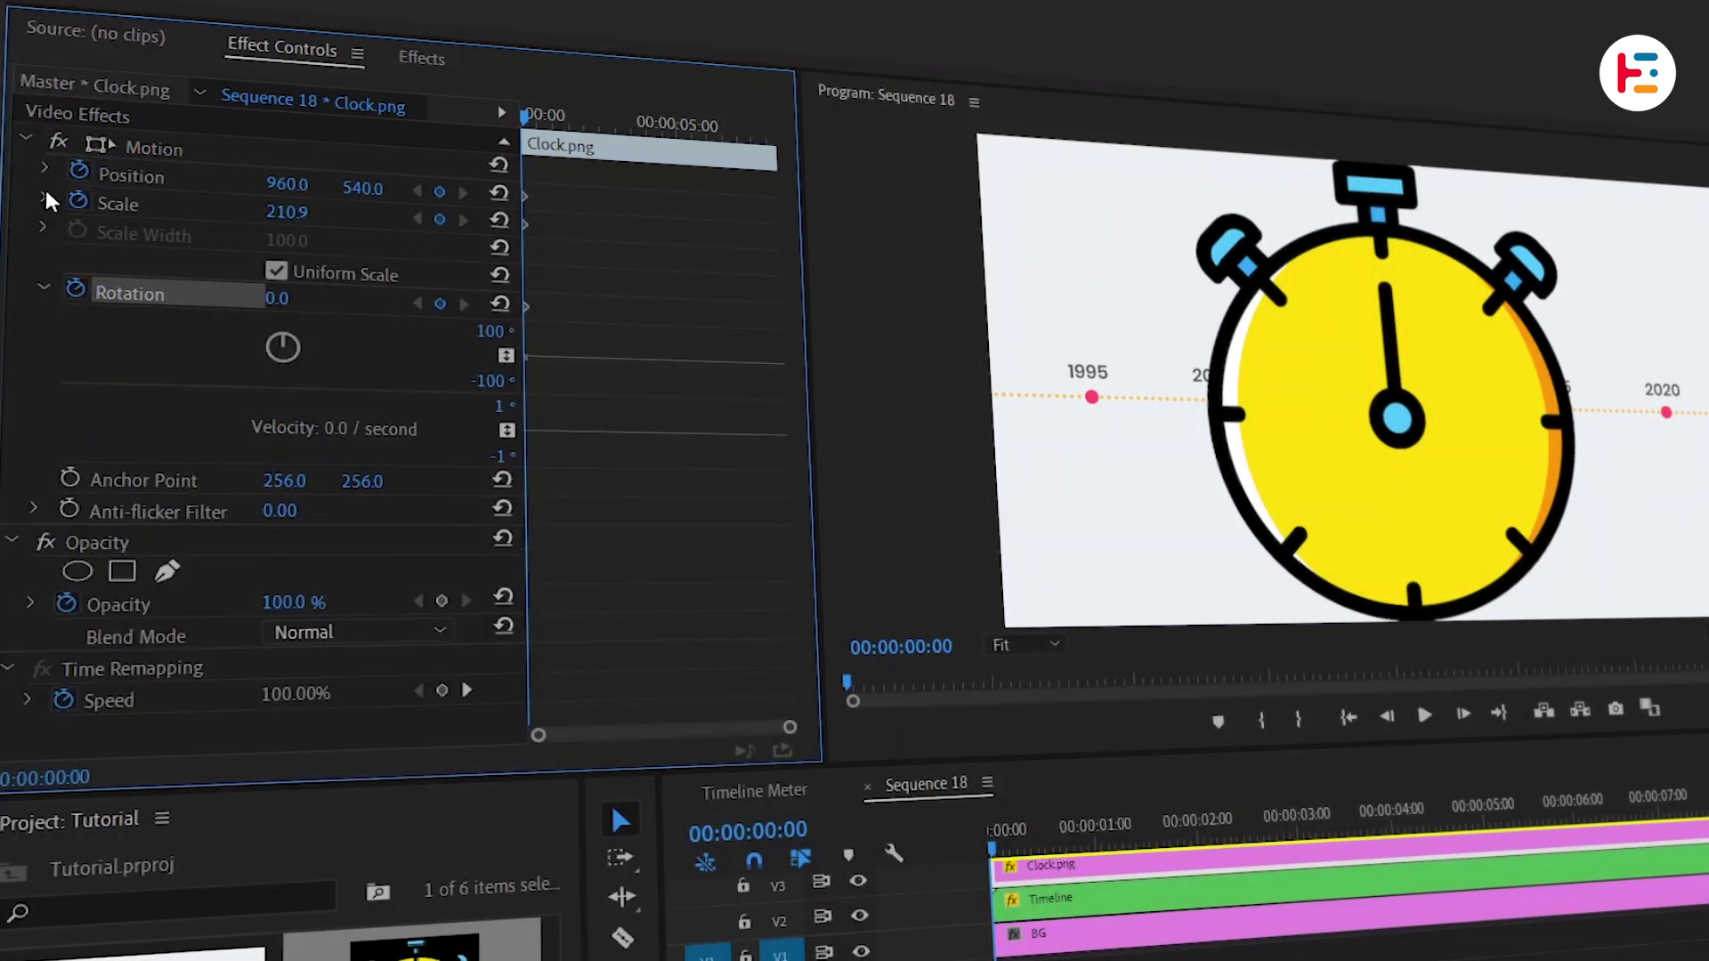
{"action": "left_click", "coordinate": [44, 197]}
{"action": "key", "text": "shift+Right"}
{"action": "key", "text": "shift+Right"}
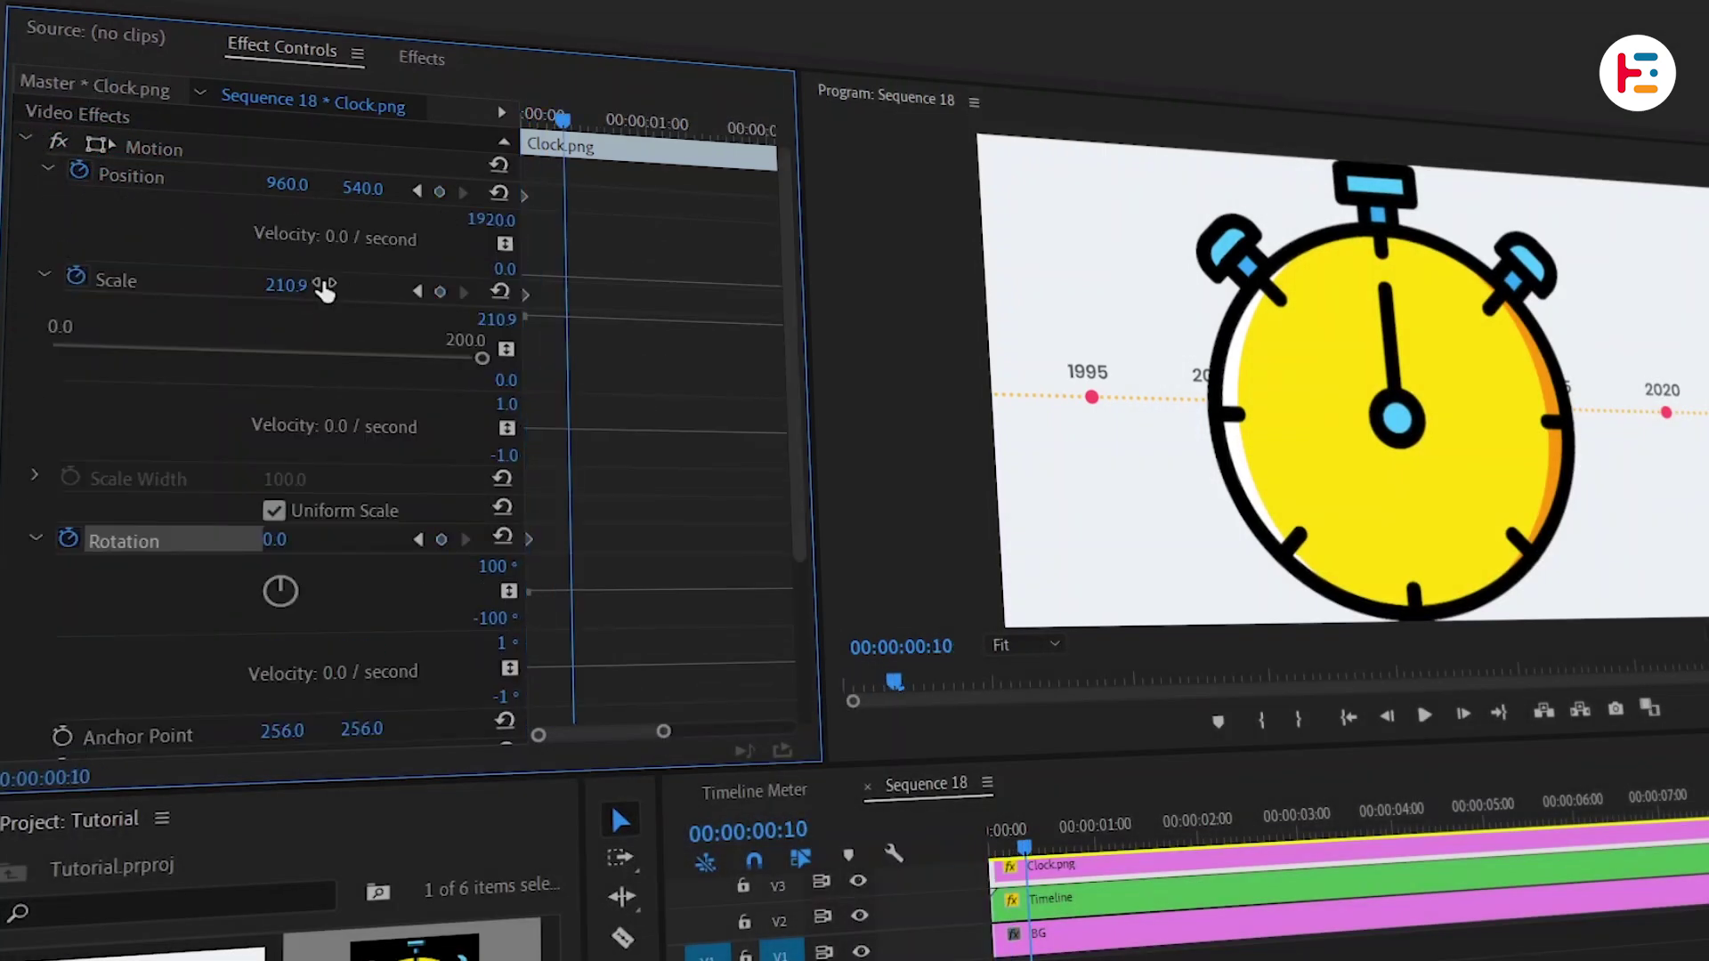
{"action": "left_click_drag", "start_coordinate": [318, 286], "coordinate": [161, 286]}
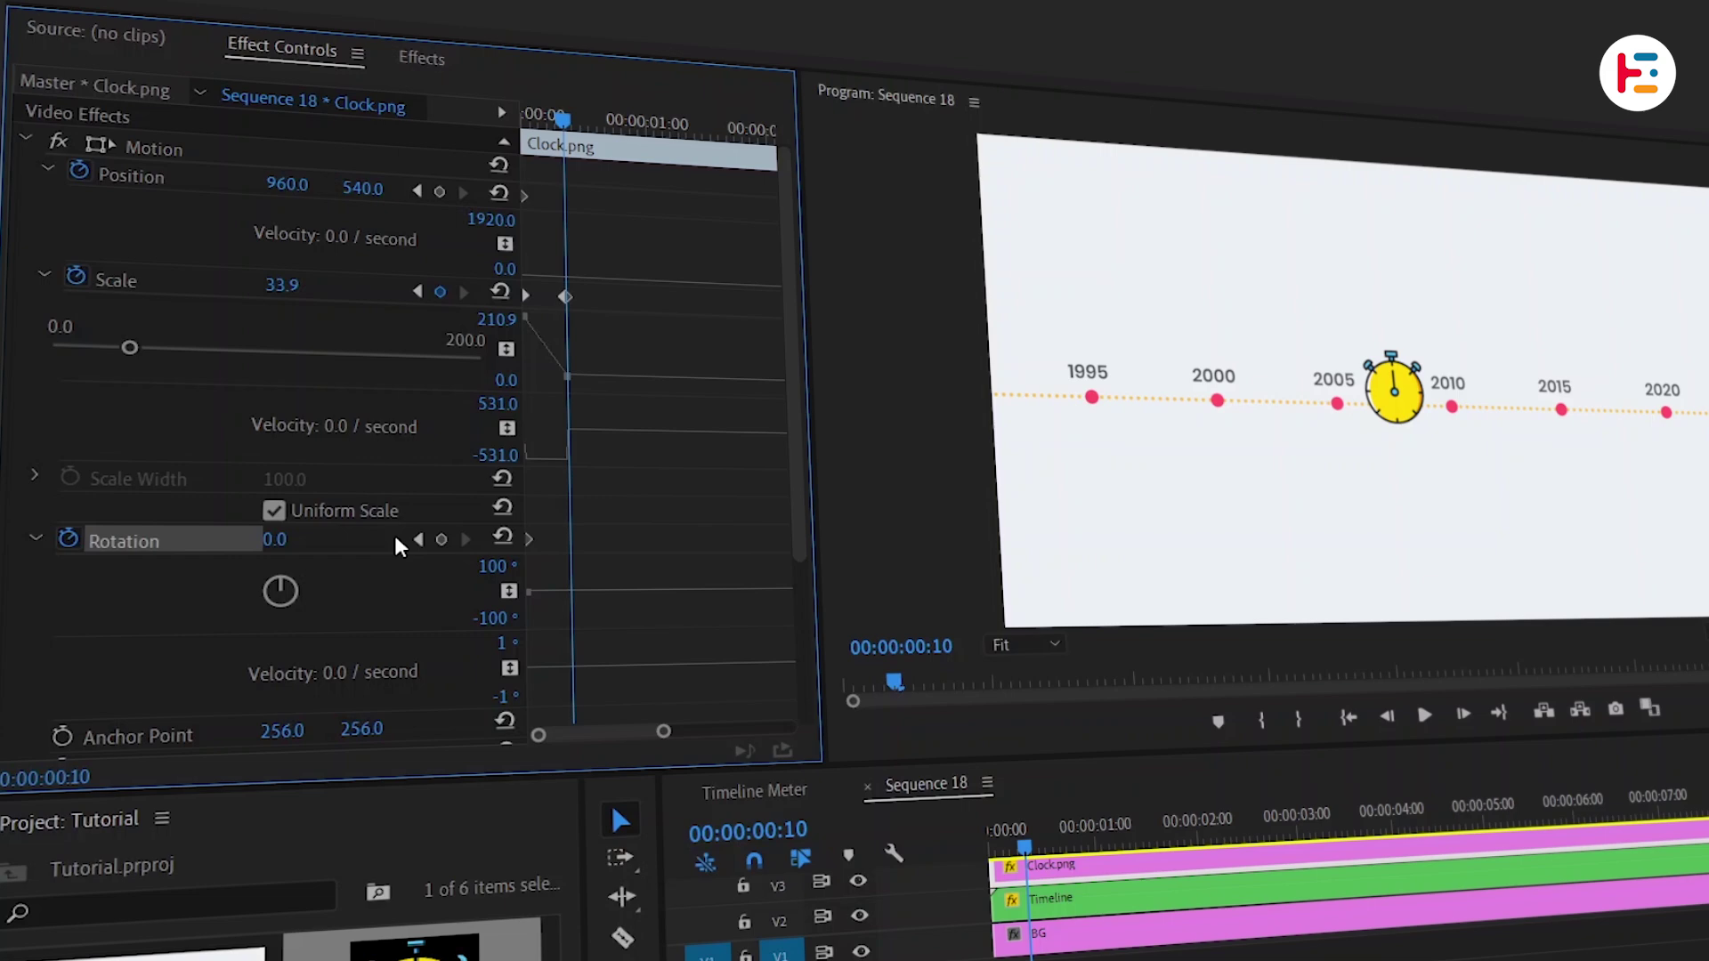
{"action": "left_click_drag", "start_coordinate": [277, 539], "coordinate": [299, 540]}
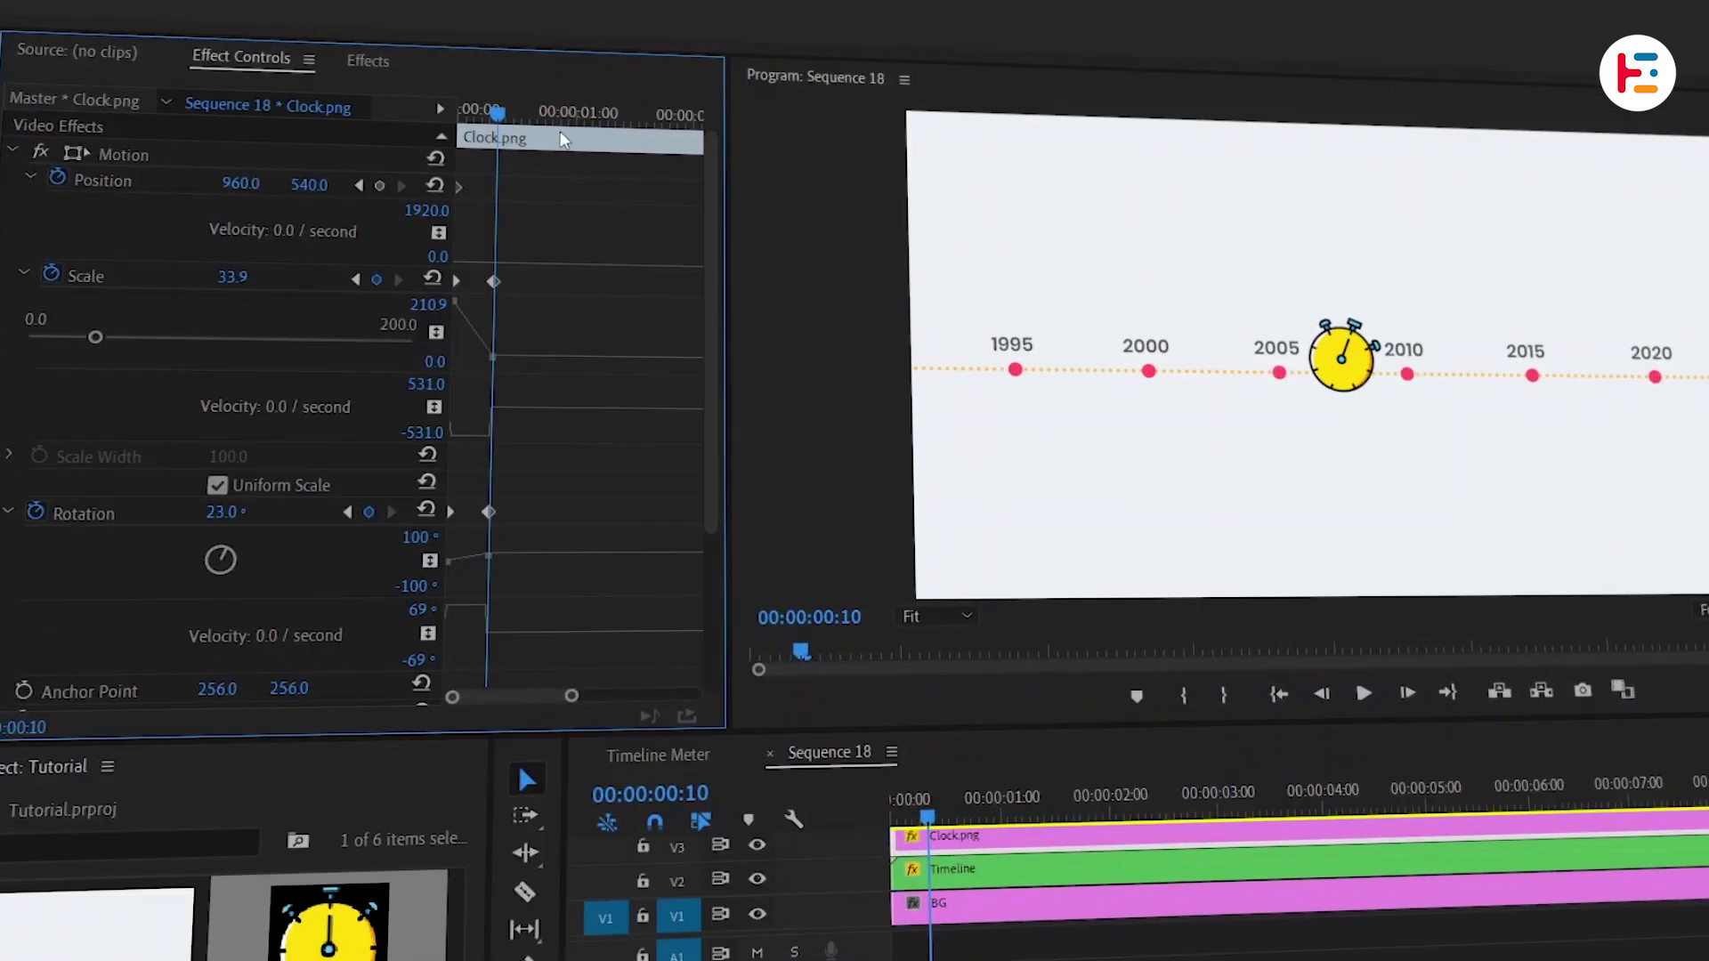
- At 00:00:00:13, keyframe the clock's scale at 34.9 and reset its rotation to 0°
{"action": "key", "text": "Right"}
{"action": "key", "text": "Right"}
{"action": "key", "text": "Right"}
{"action": "left_click_drag", "start_coordinate": [232, 277], "coordinate": [241, 277]}
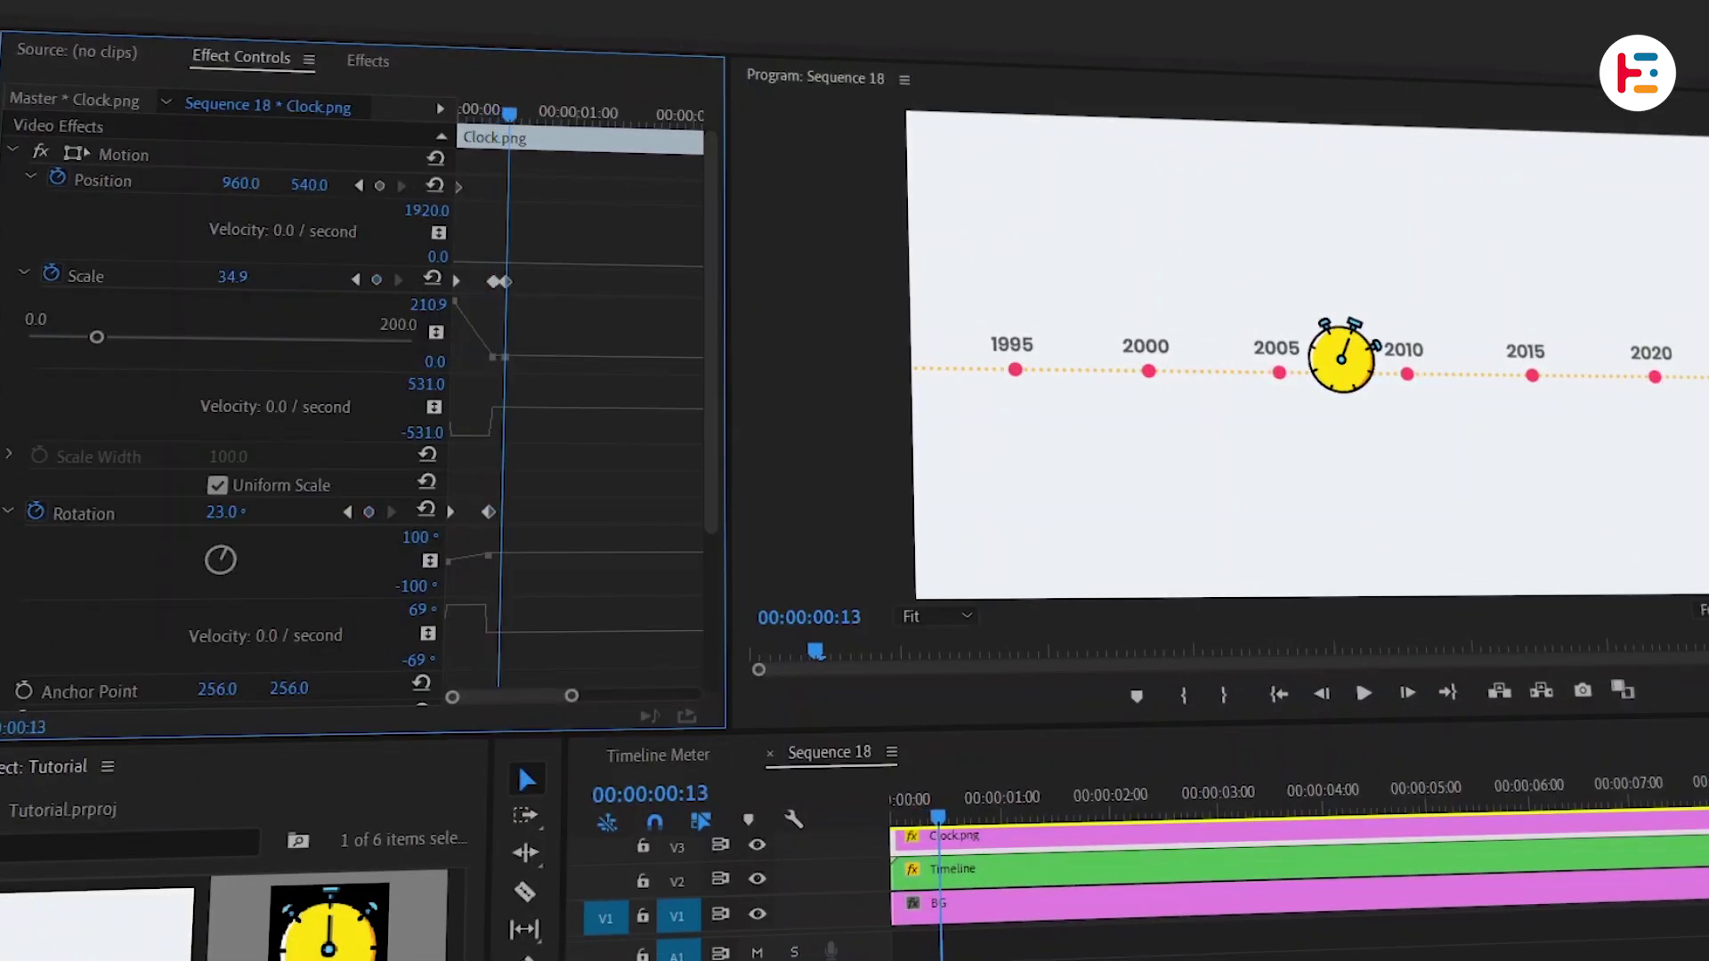
{"action": "left_click", "coordinate": [426, 510]}
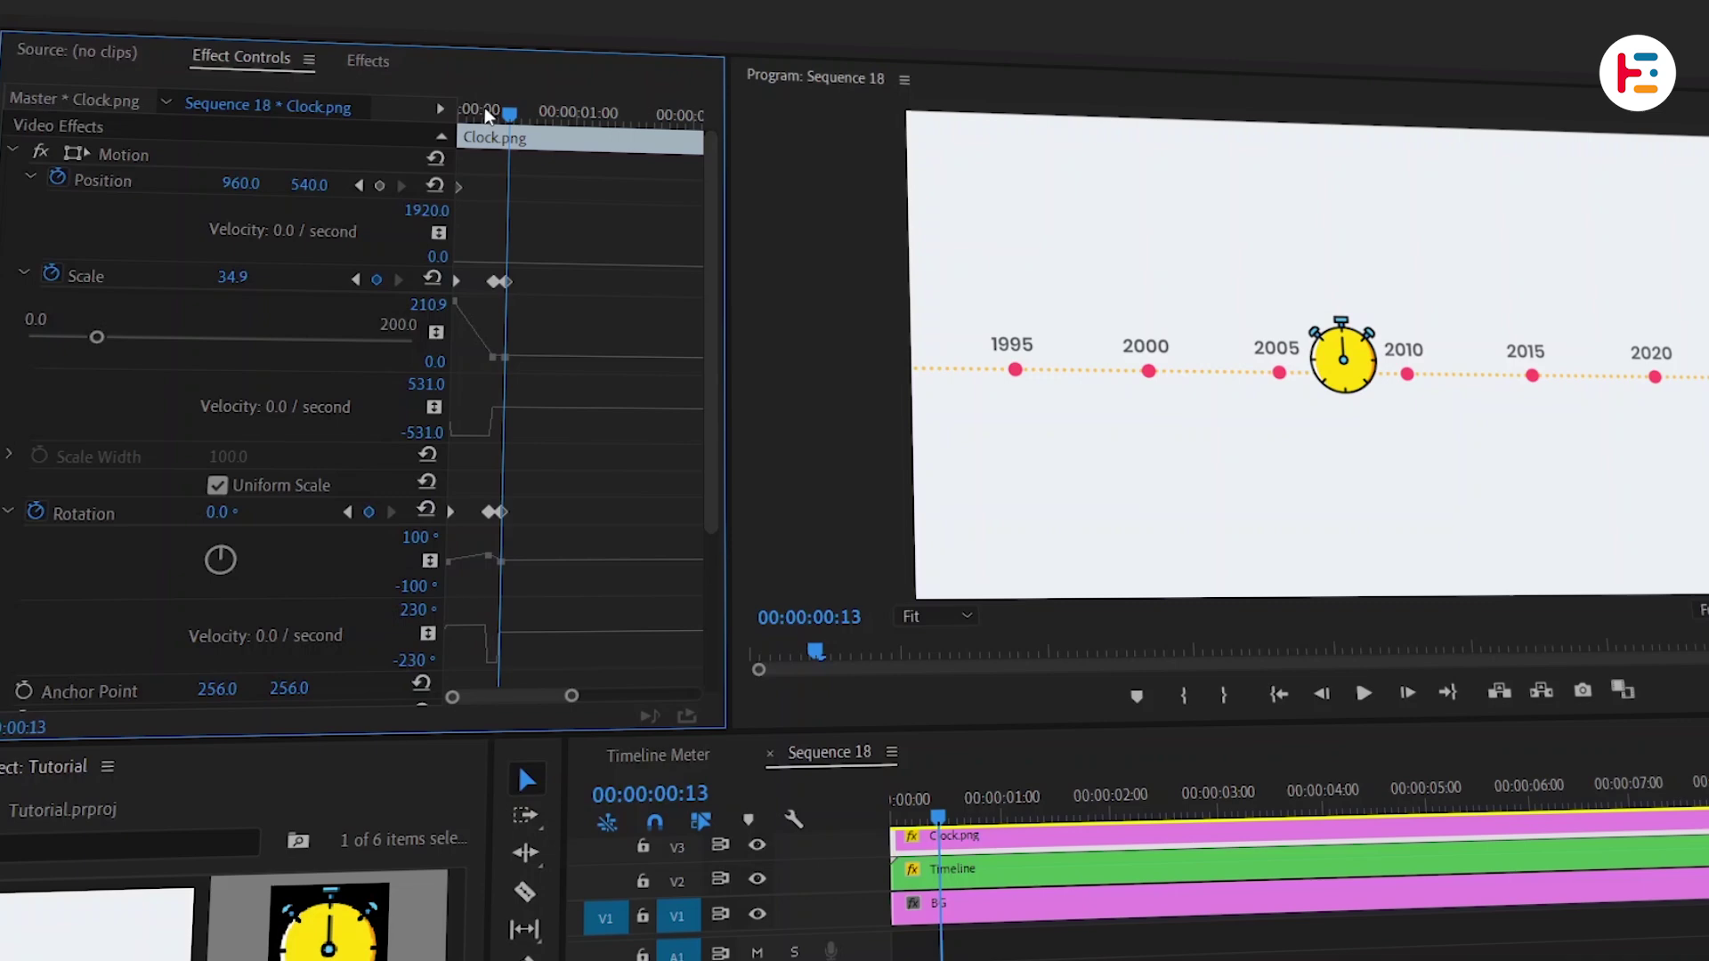
- At 00:00:00:21, keyframe the clock's rotation at -18° and its scale at 0
{"action": "left_click_drag", "start_coordinate": [509, 114], "coordinate": [544, 123]}
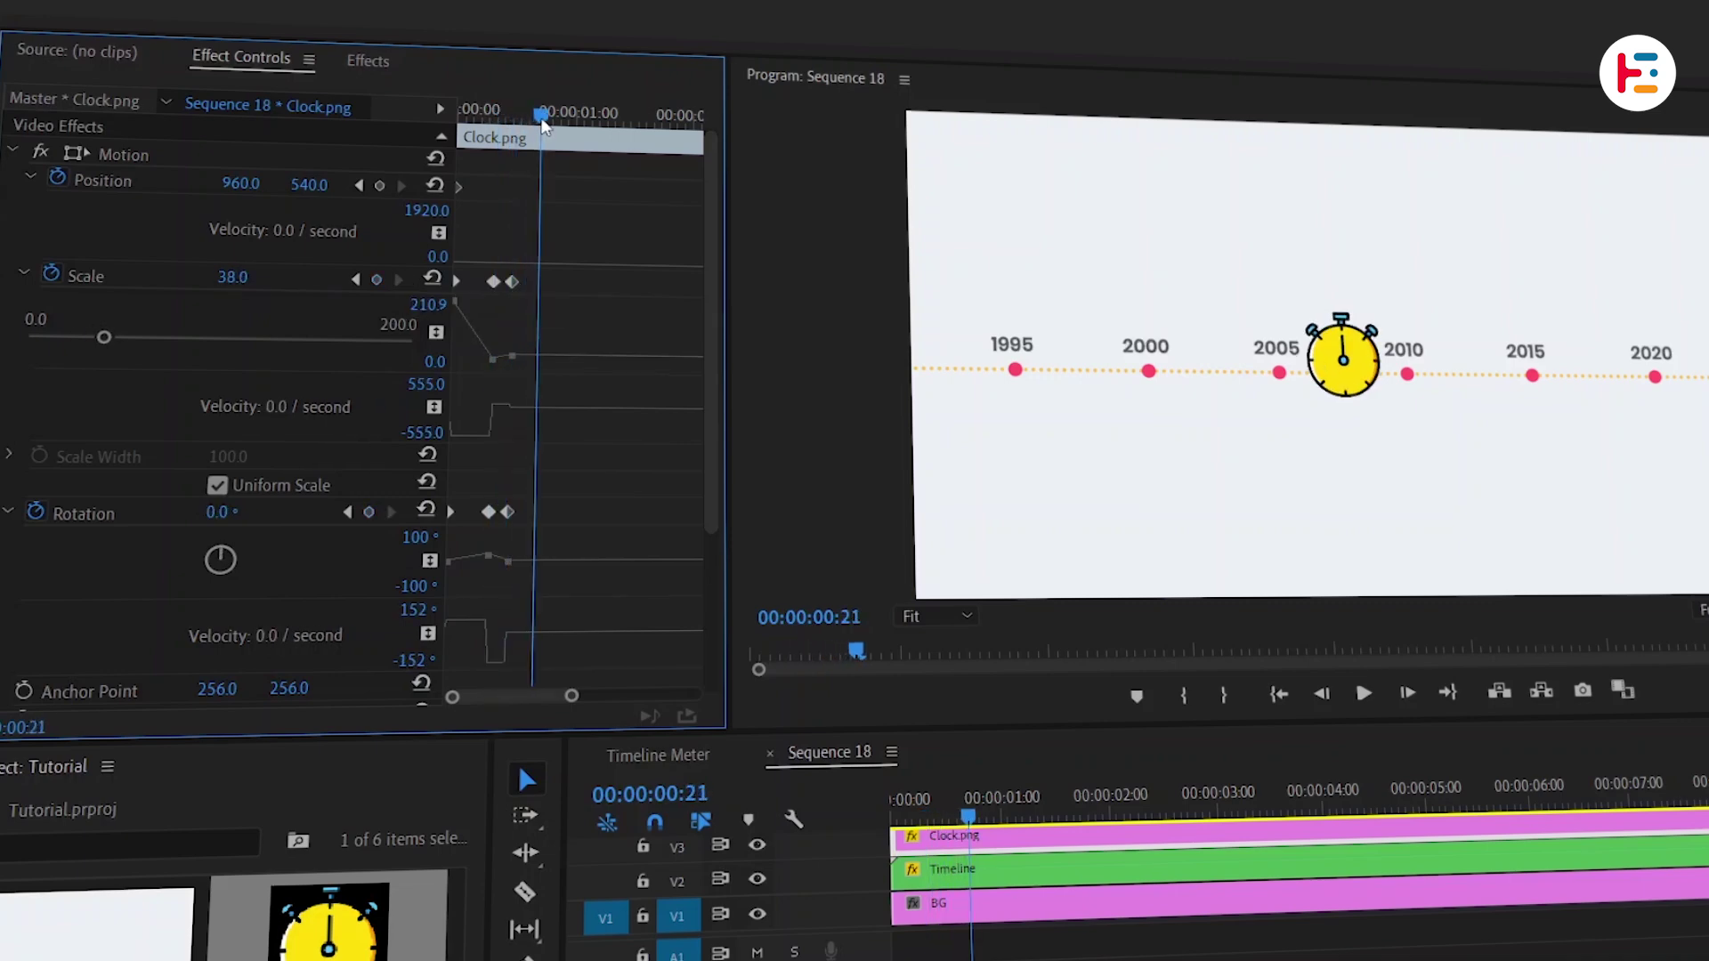
{"action": "type", "text": "0"}
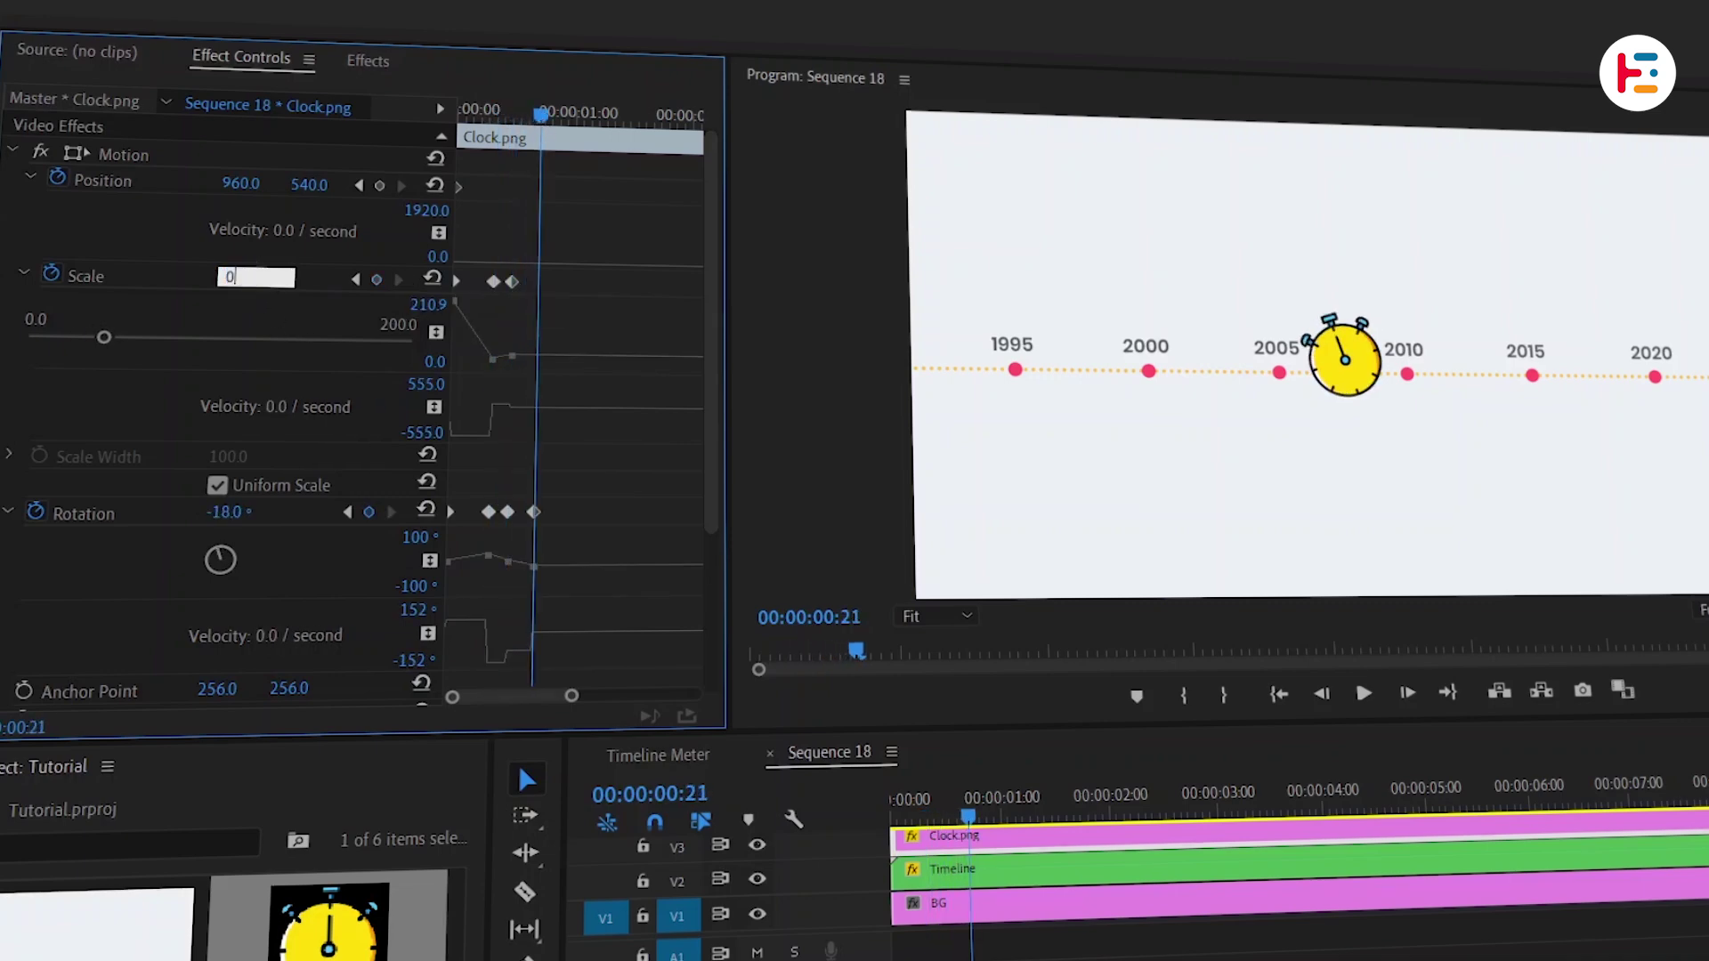
{"action": "key", "text": "Return"}
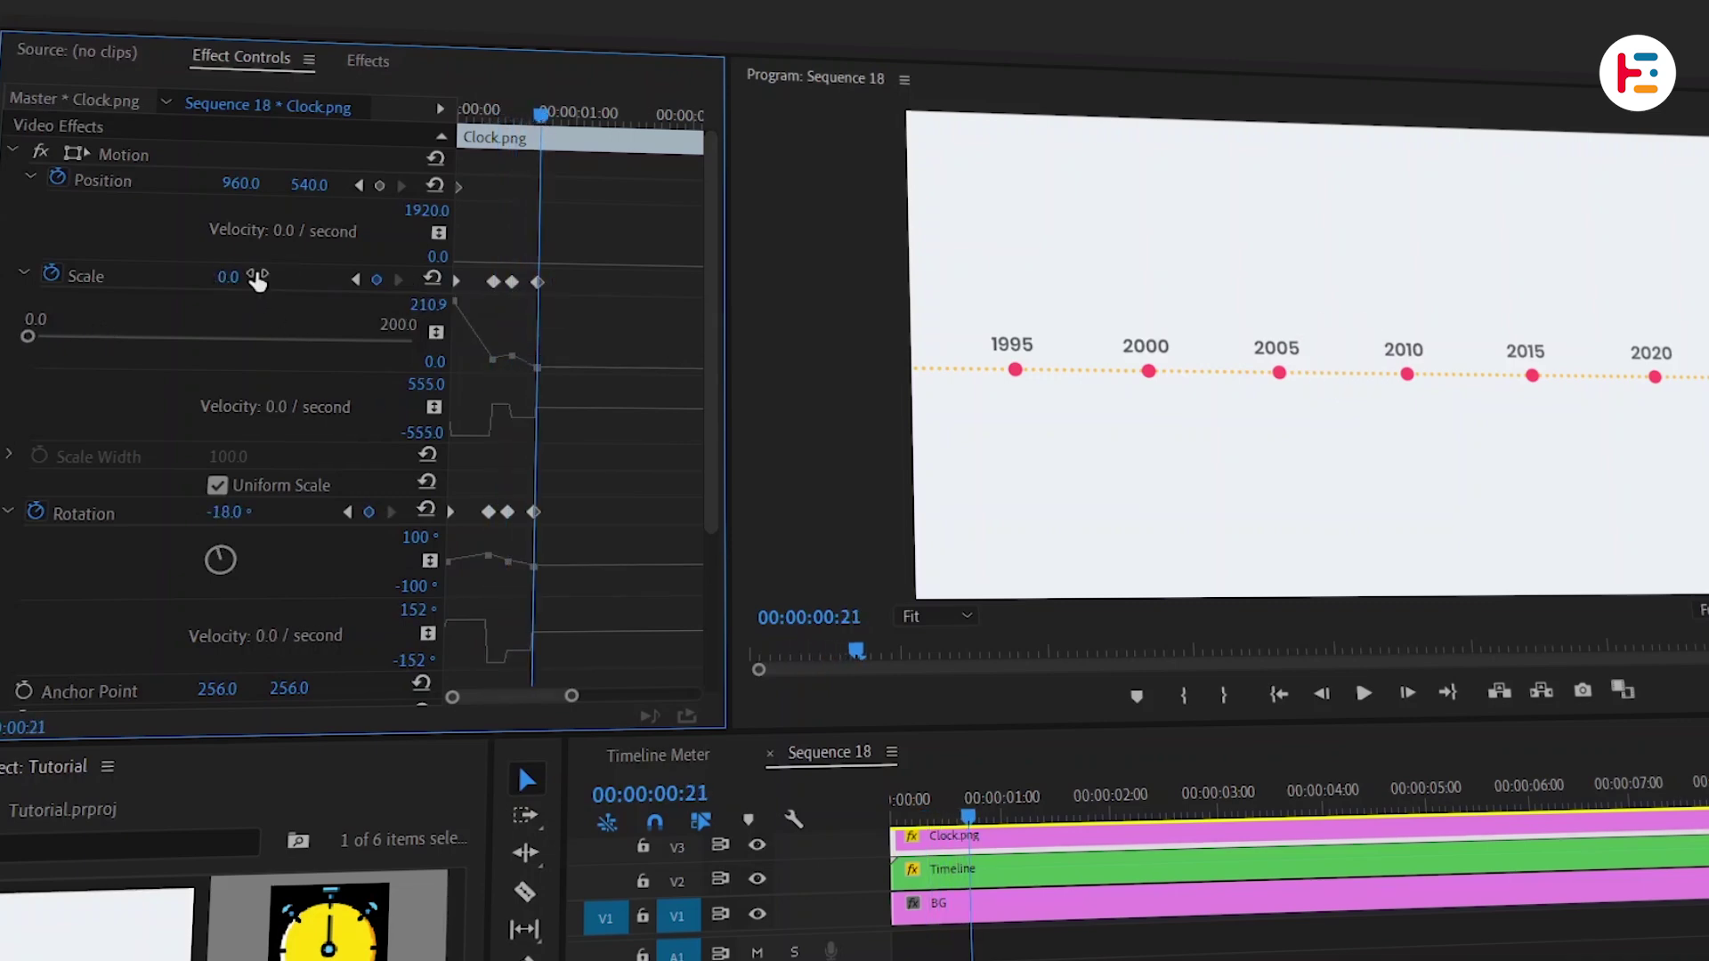
- Add an opacity keyframe to the Clock.png clip at 00:00:00:00
{"action": "left_click_drag", "start_coordinate": [541, 116], "coordinate": [459, 132]}
{"action": "scroll", "coordinate": [655, 398], "scroll_direction": "down", "scroll_amount": 3}
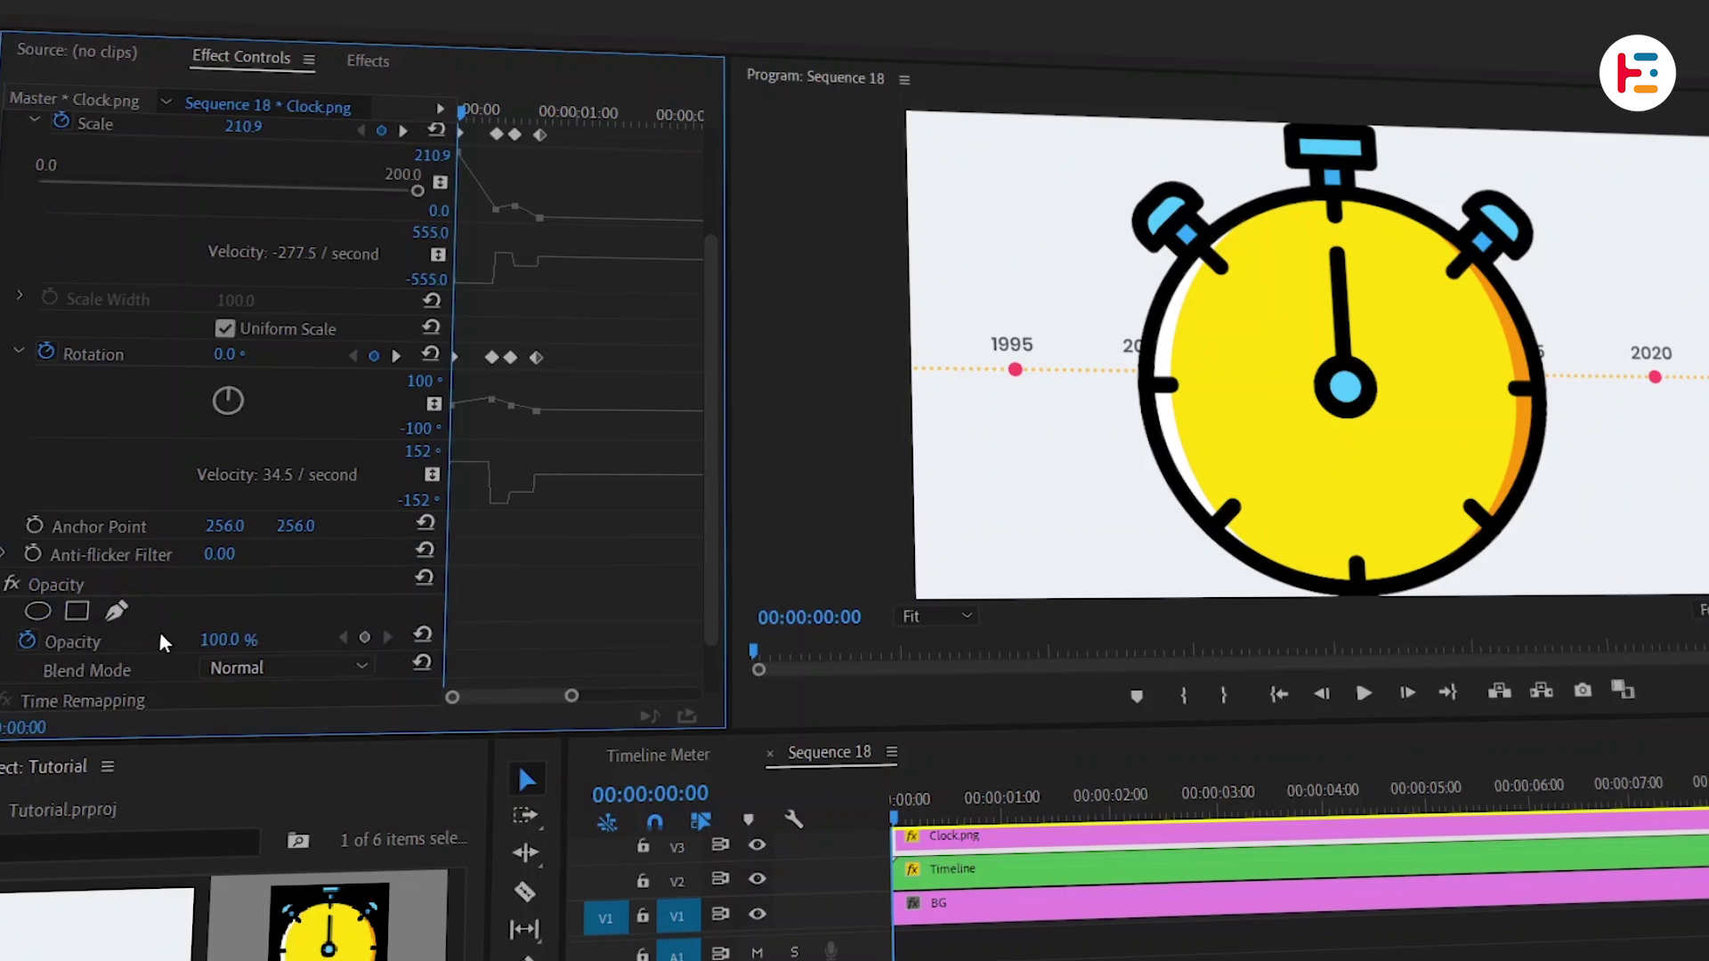
{"action": "left_click", "coordinate": [365, 637]}
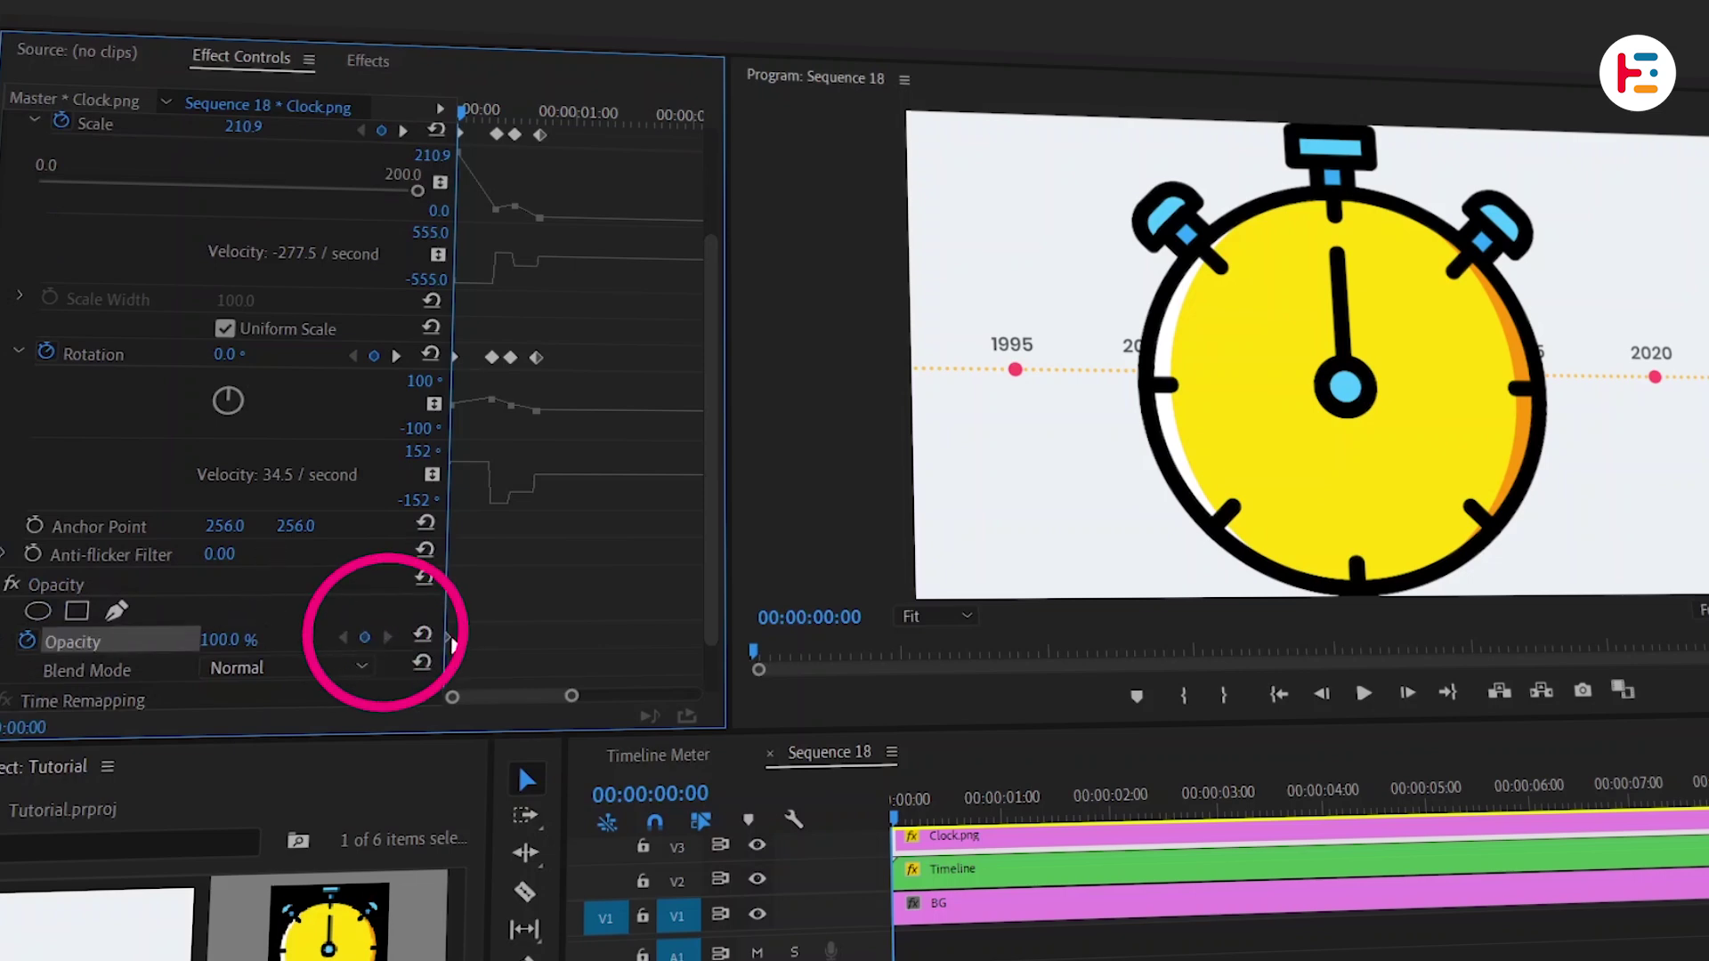
- Set the clock's opacity to 0 at 00:00:00:00 and play back the fade-in
{"action": "left_click", "coordinate": [228, 639]}
{"action": "type", "text": "0"}
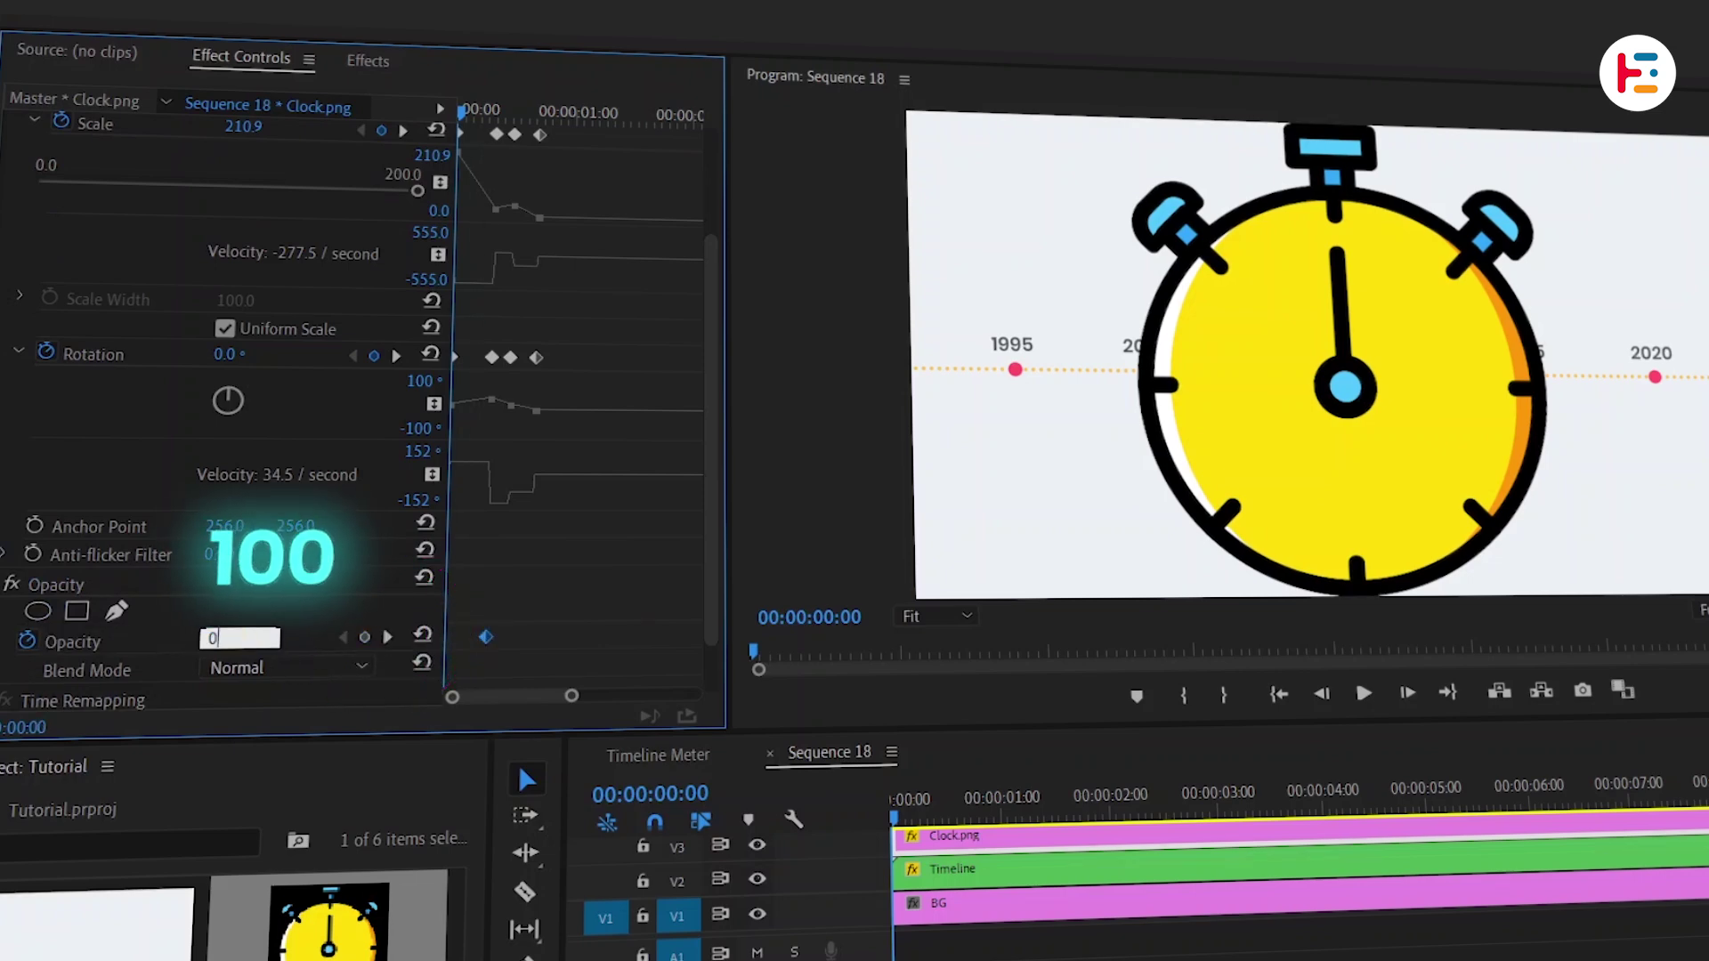
{"action": "key", "text": "Return"}
{"action": "key", "text": "space"}
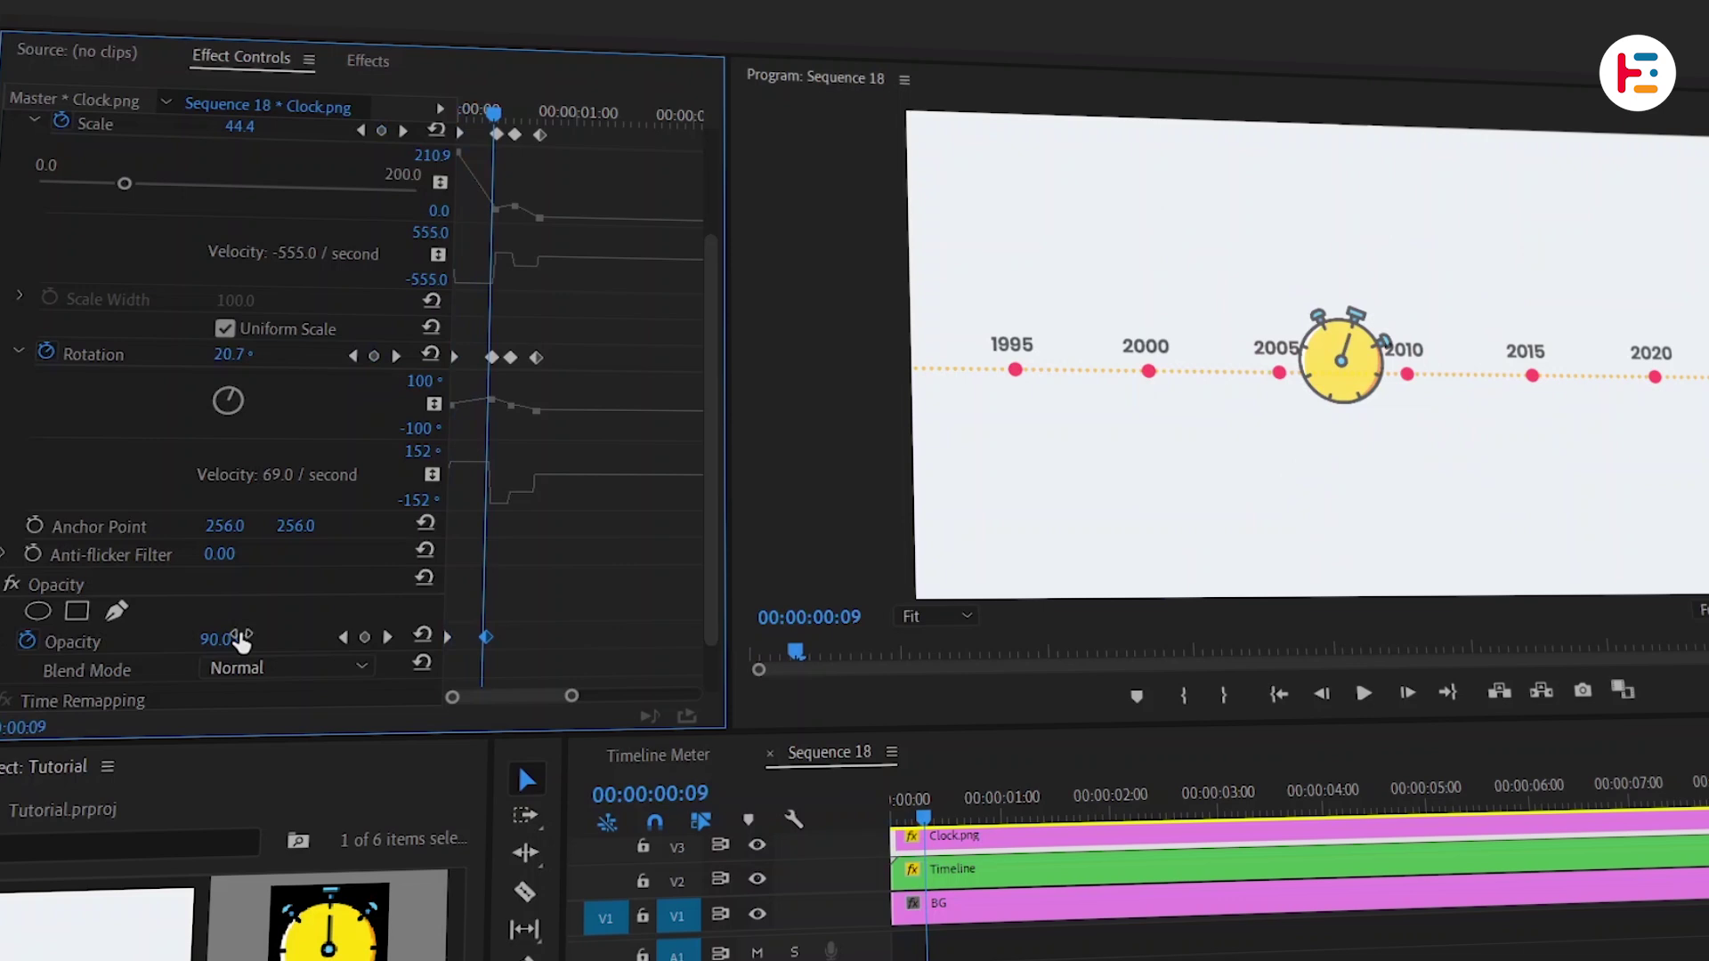
{"action": "key", "text": "space"}
- Apply Ease In and Ease Out to all of the clock's scale and rotation keyframes
{"action": "left_click_drag", "start_coordinate": [450, 126], "coordinate": [514, 407]}
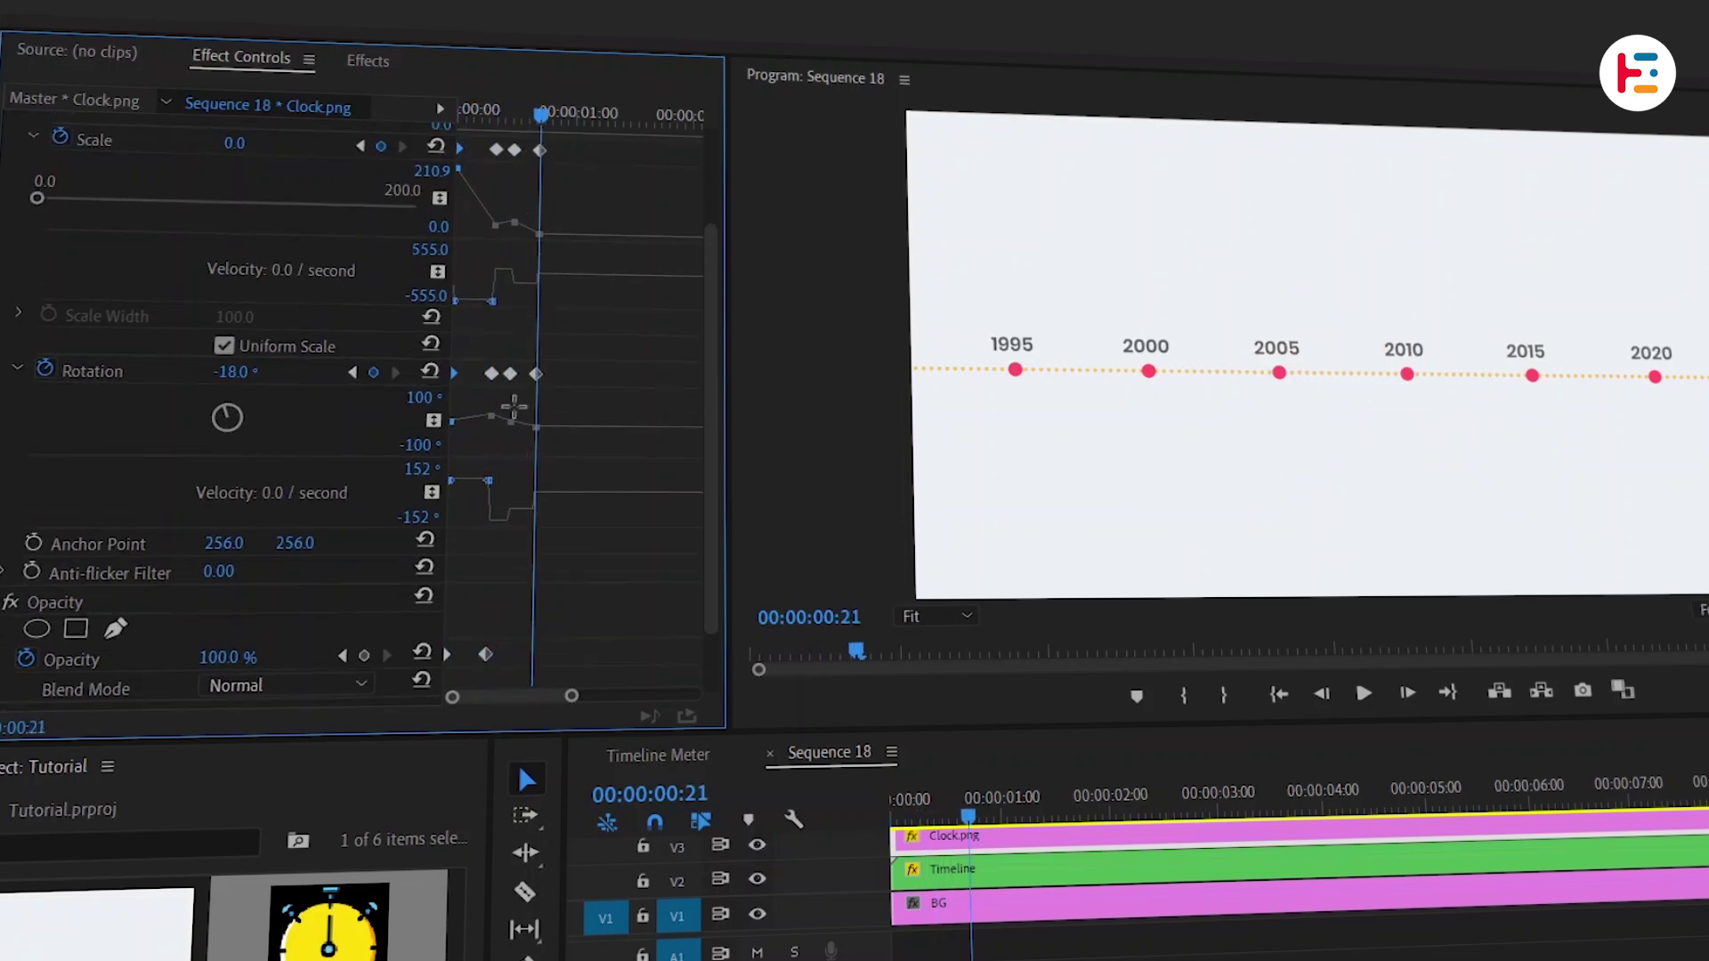
{"action": "right_click", "coordinate": [515, 150]}
{"action": "mouse_move", "coordinate": [637, 323]}
{"action": "left_click", "coordinate": [913, 484]}
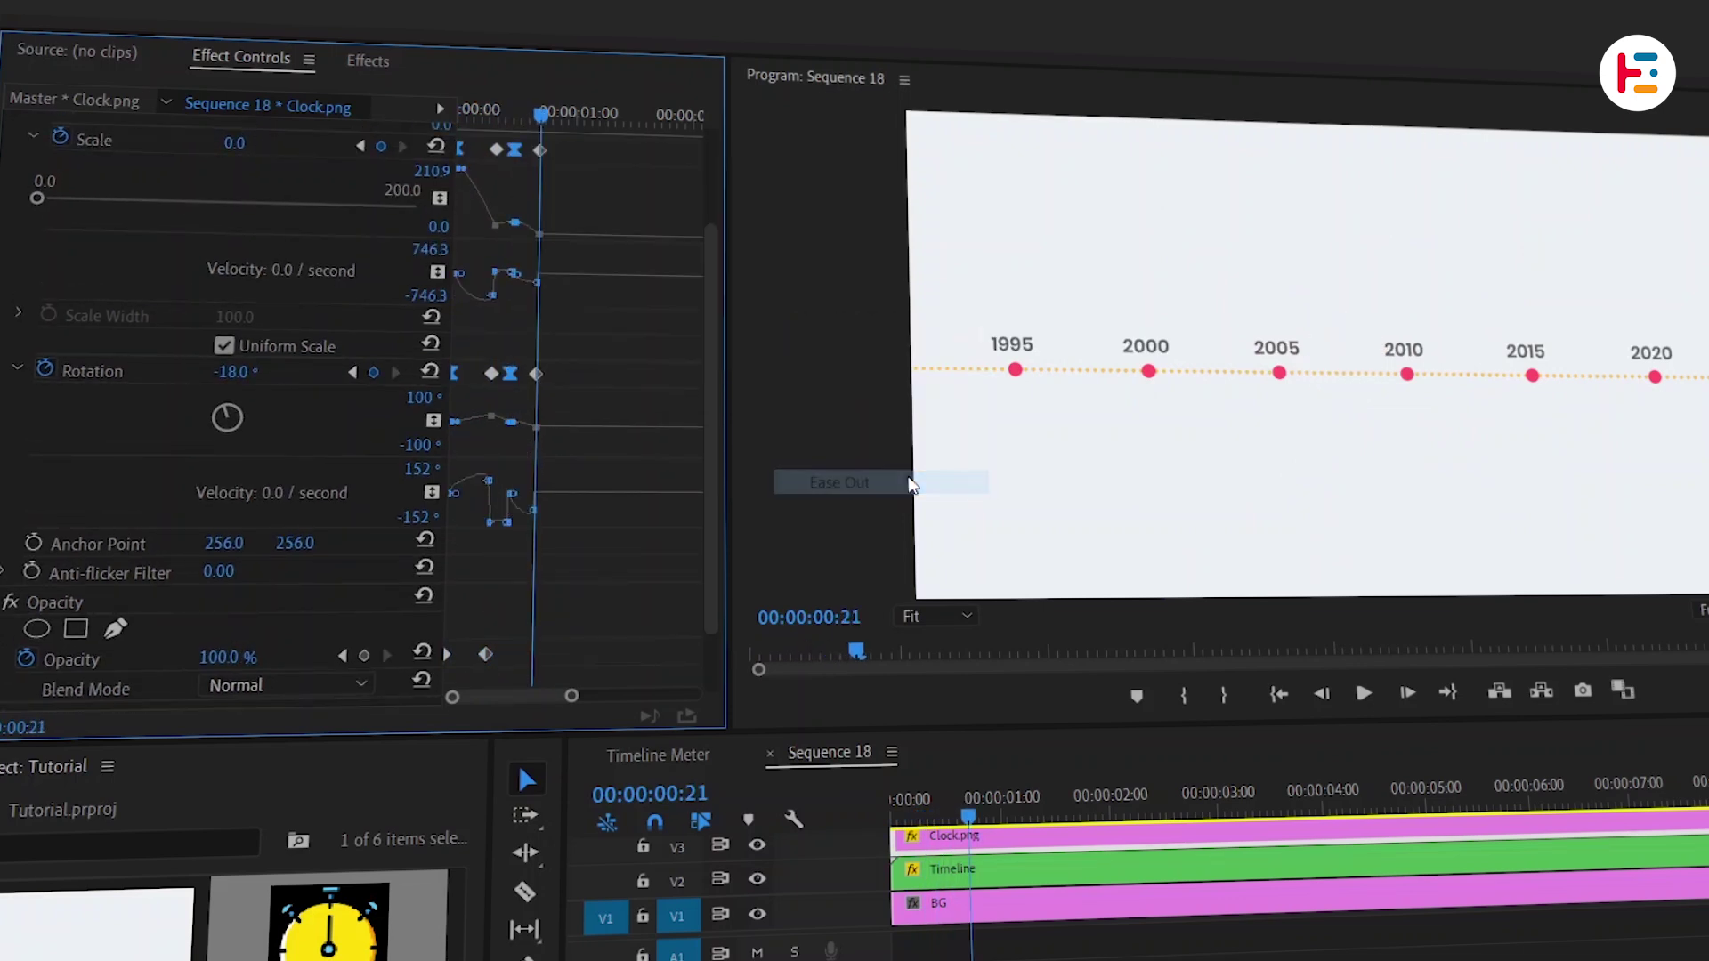
{"action": "left_click_drag", "start_coordinate": [479, 139], "coordinate": [500, 412]}
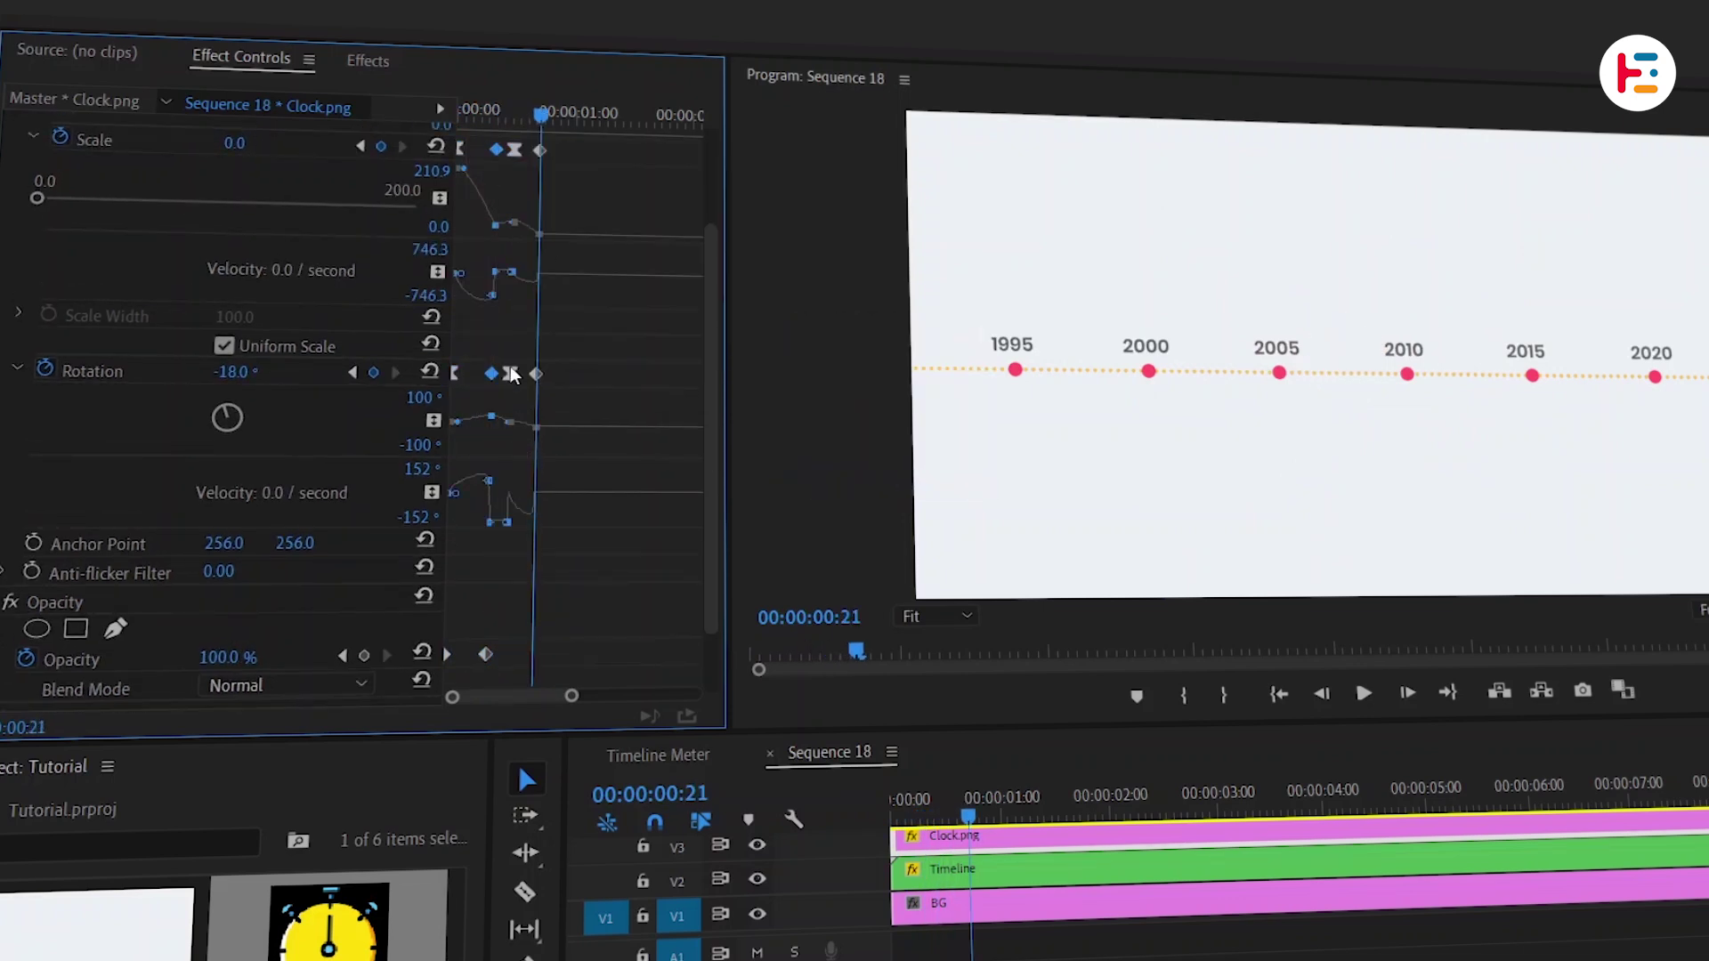
{"action": "right_click", "coordinate": [539, 154]}
{"action": "left_click", "coordinate": [651, 454]}
{"action": "scroll", "coordinate": [564, 210], "scroll_direction": "up", "scroll_amount": 2}
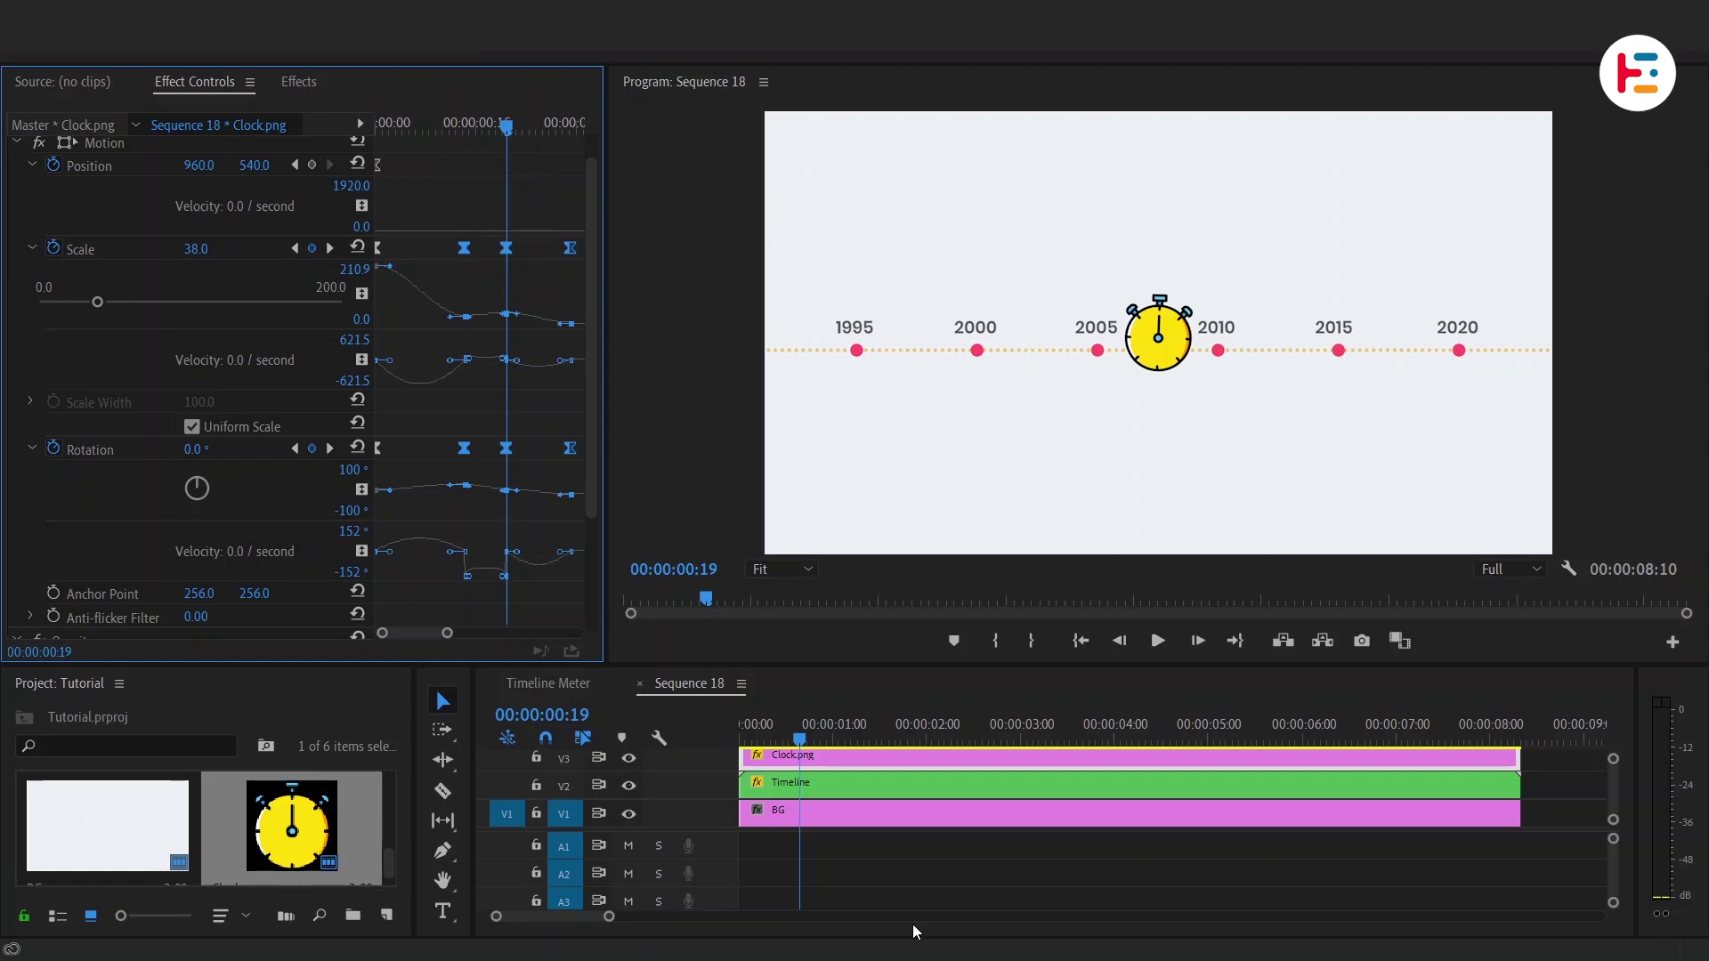
- Start the Timeline clip at 00:00:00:20 and add a rectangular opacity mask spanning from about the 2000 dot to the 2015 dot
{"action": "left_click_drag", "start_coordinate": [816, 794], "coordinate": [880, 789]}
{"action": "mouse_move", "coordinate": [798, 717]}
{"action": "left_mouse_down"}
{"action": "mouse_move", "coordinate": [756, 723]}
{"action": "mouse_move", "coordinate": [804, 718]}
{"action": "left_mouse_up"}
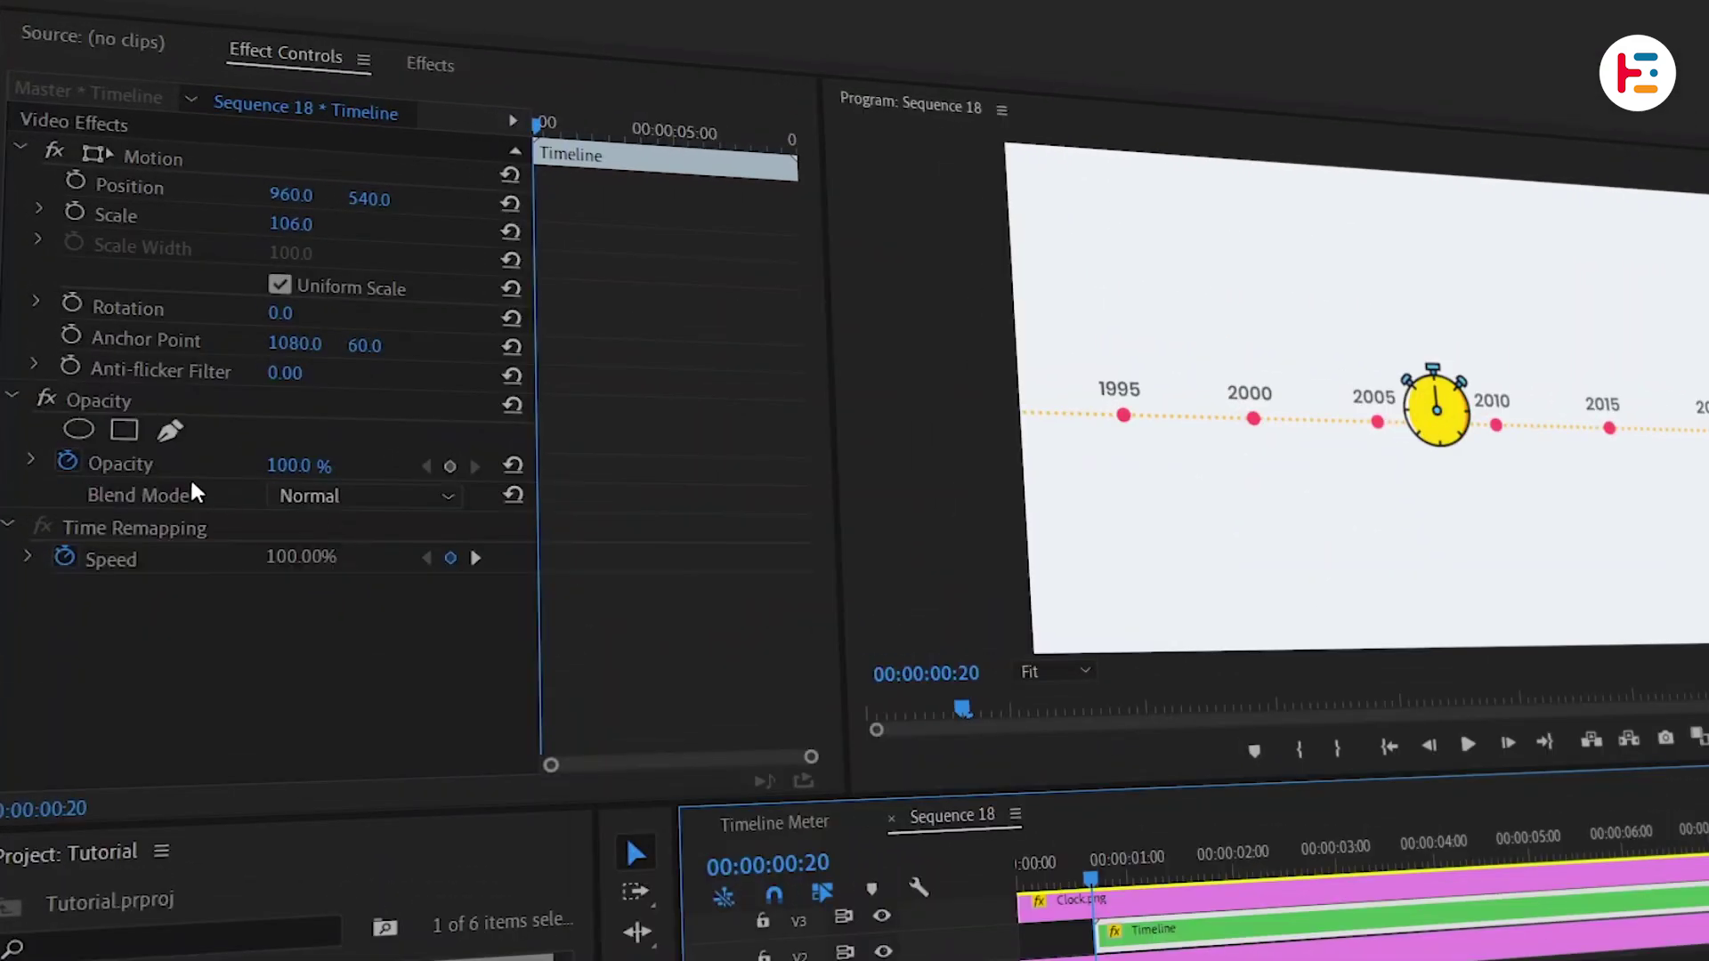
{"action": "left_click", "coordinate": [125, 432]}
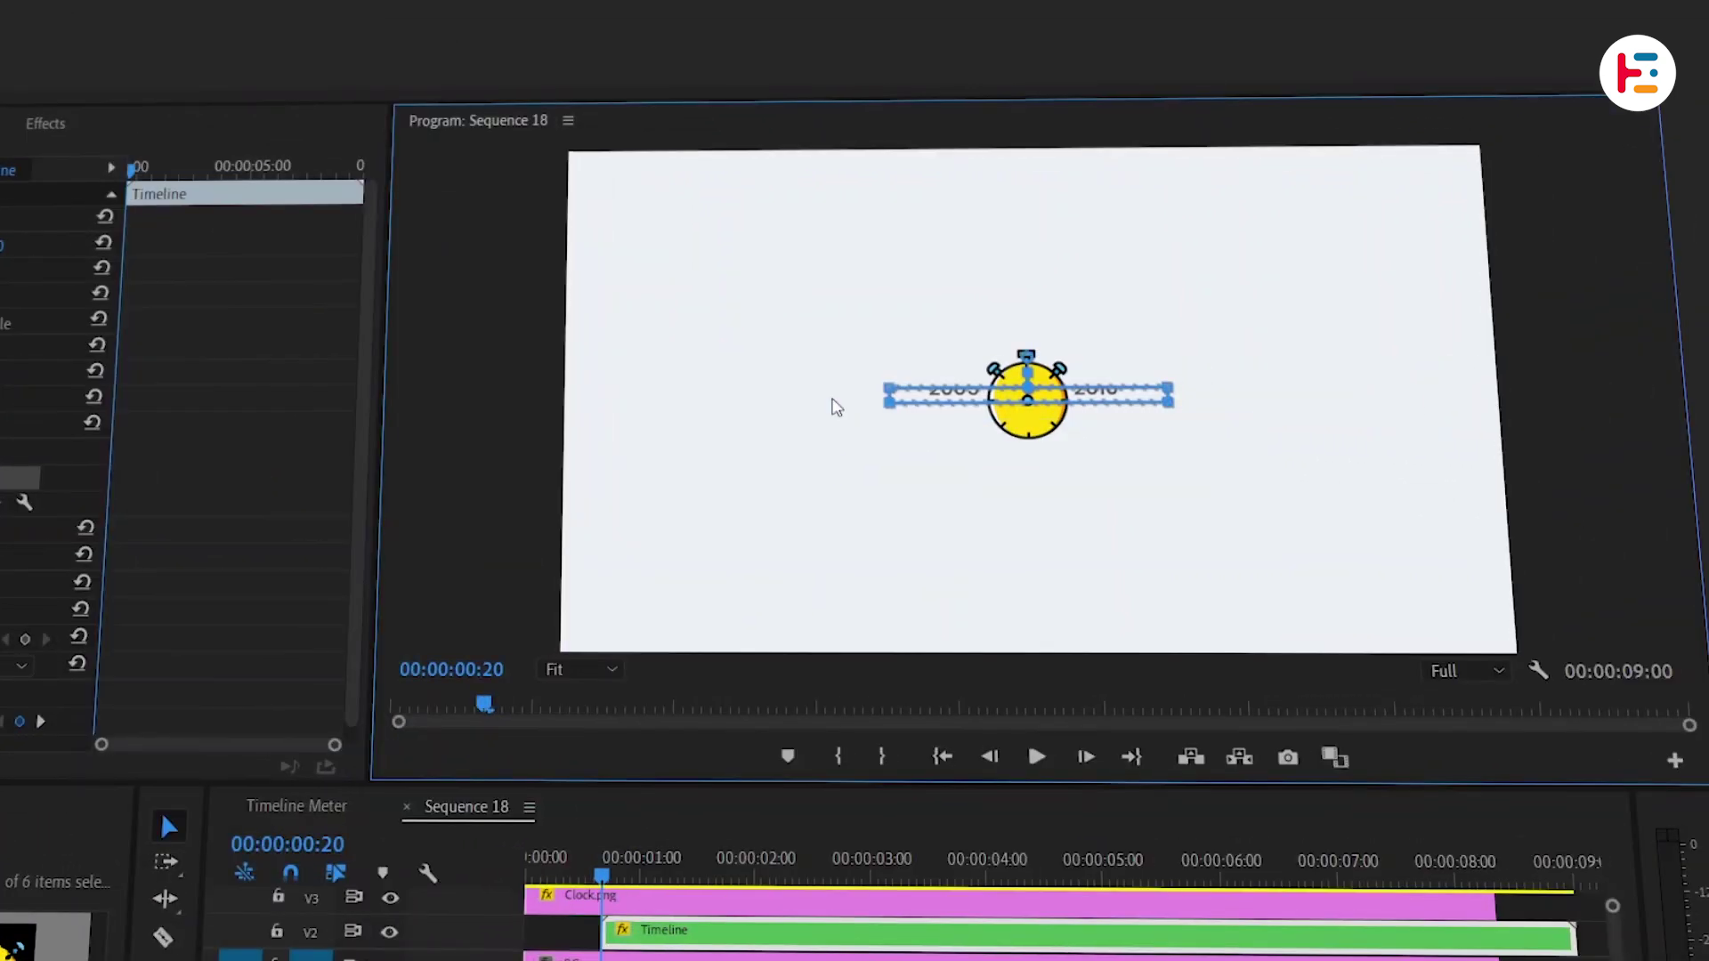
{"action": "left_click_drag", "start_coordinate": [888, 402], "coordinate": [888, 442]}
{"action": "left_click_drag", "start_coordinate": [1168, 389], "coordinate": [1168, 354]}
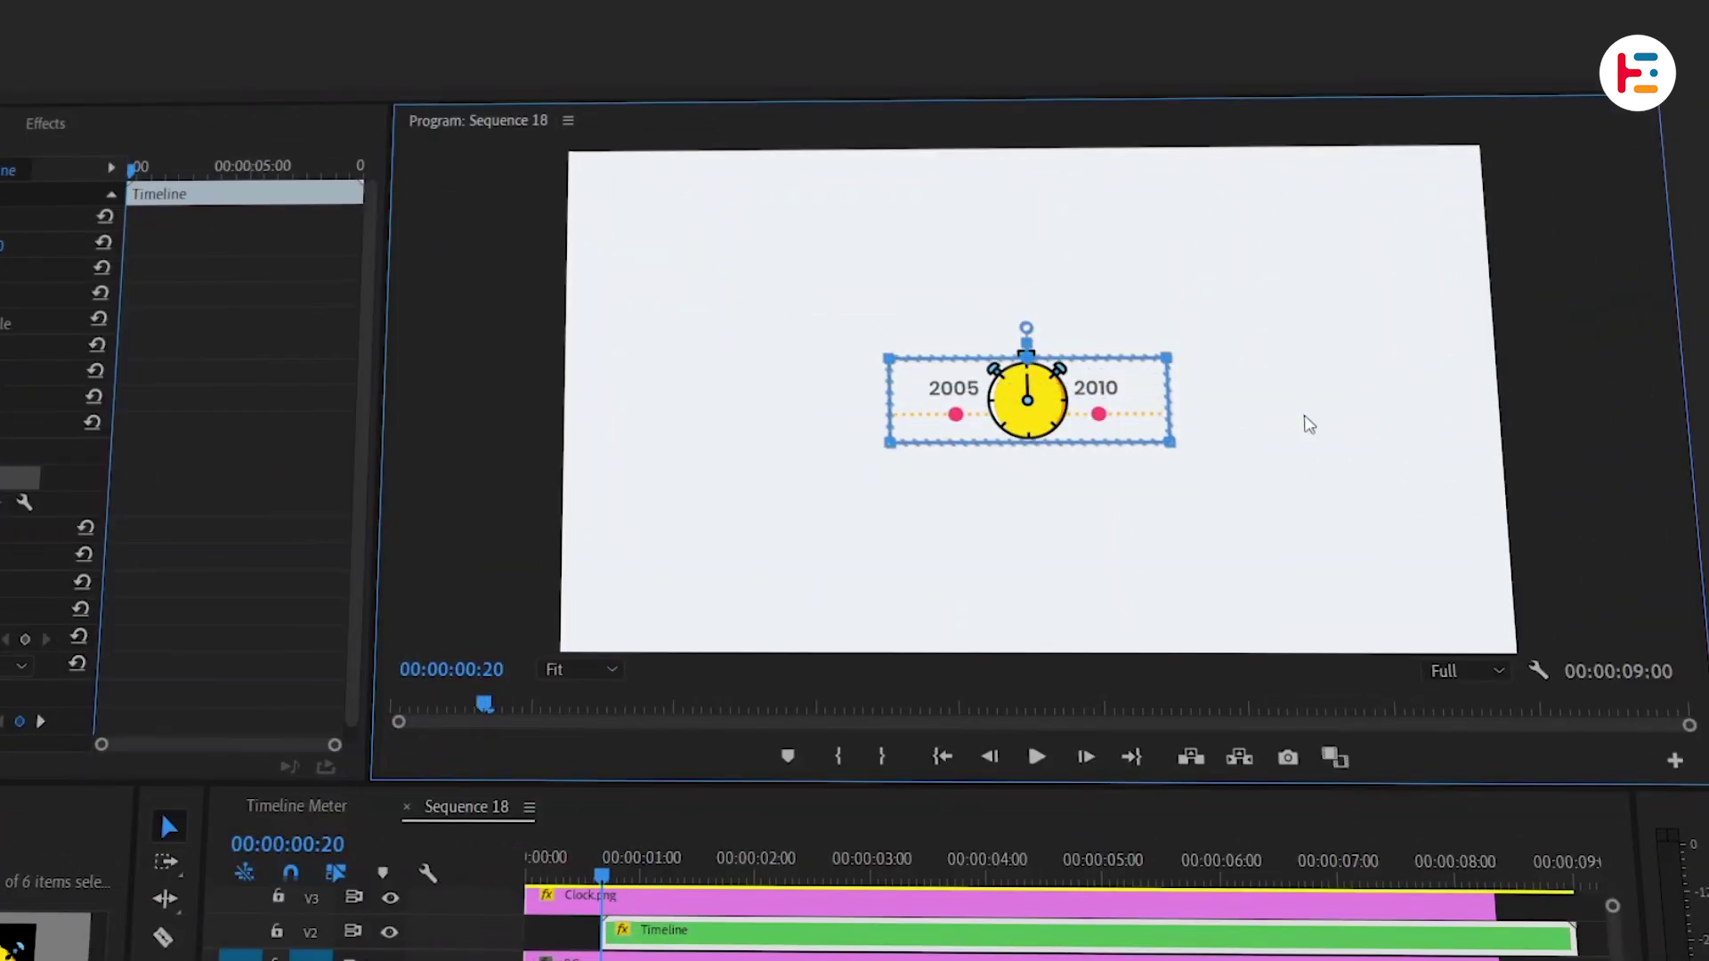
{"action": "left_click_drag", "start_coordinate": [889, 354], "coordinate": [808, 354]}
{"action": "left_click_drag", "start_coordinate": [1167, 441], "coordinate": [1250, 441]}
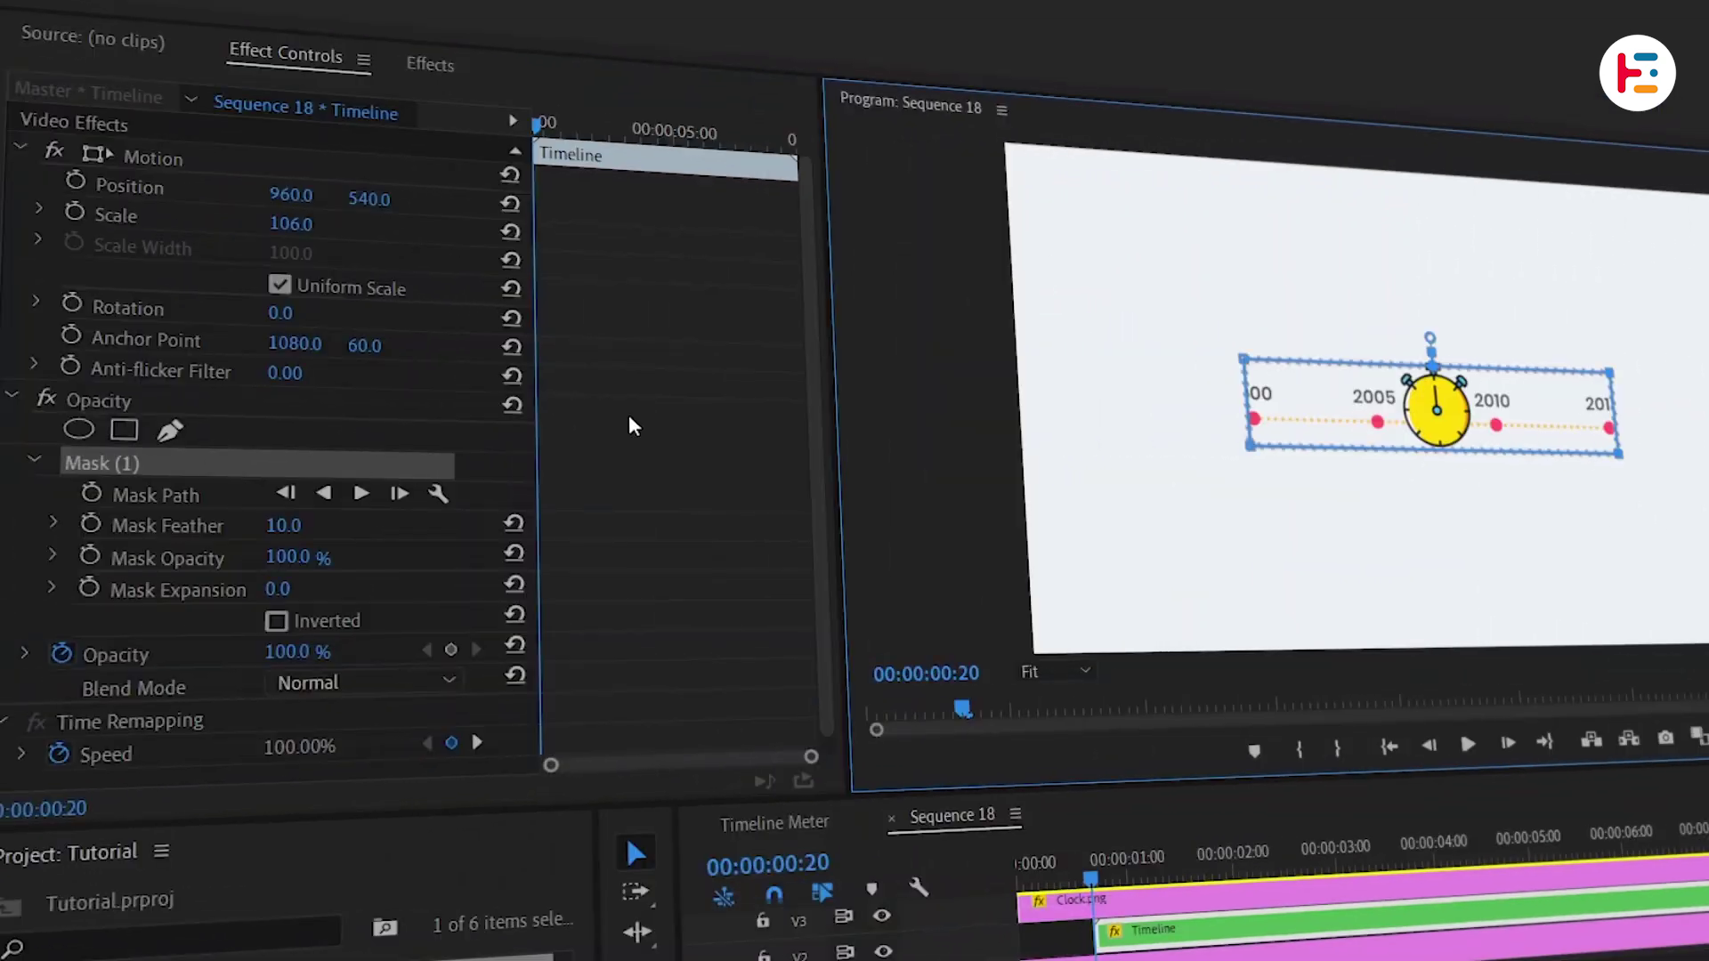
- Set the mask feather of the Timeline clip's opacity mask to 300
{"action": "left_click", "coordinate": [308, 527]}
{"action": "type", "text": "300"}
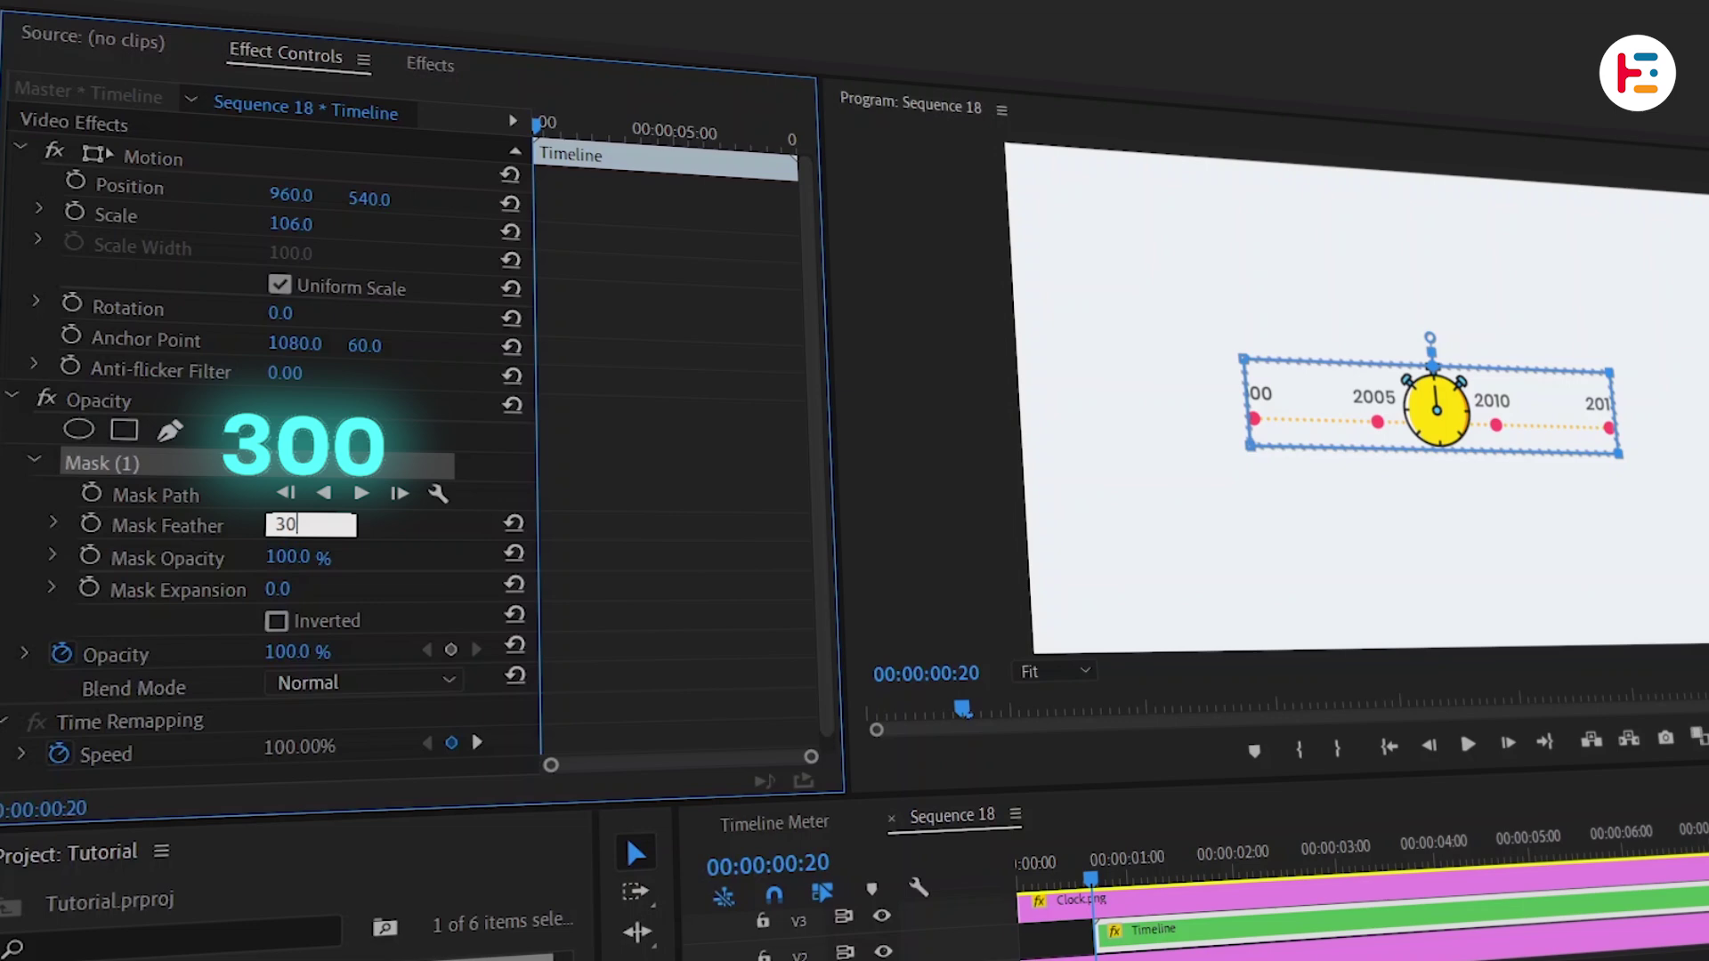
{"action": "key", "text": "Return"}
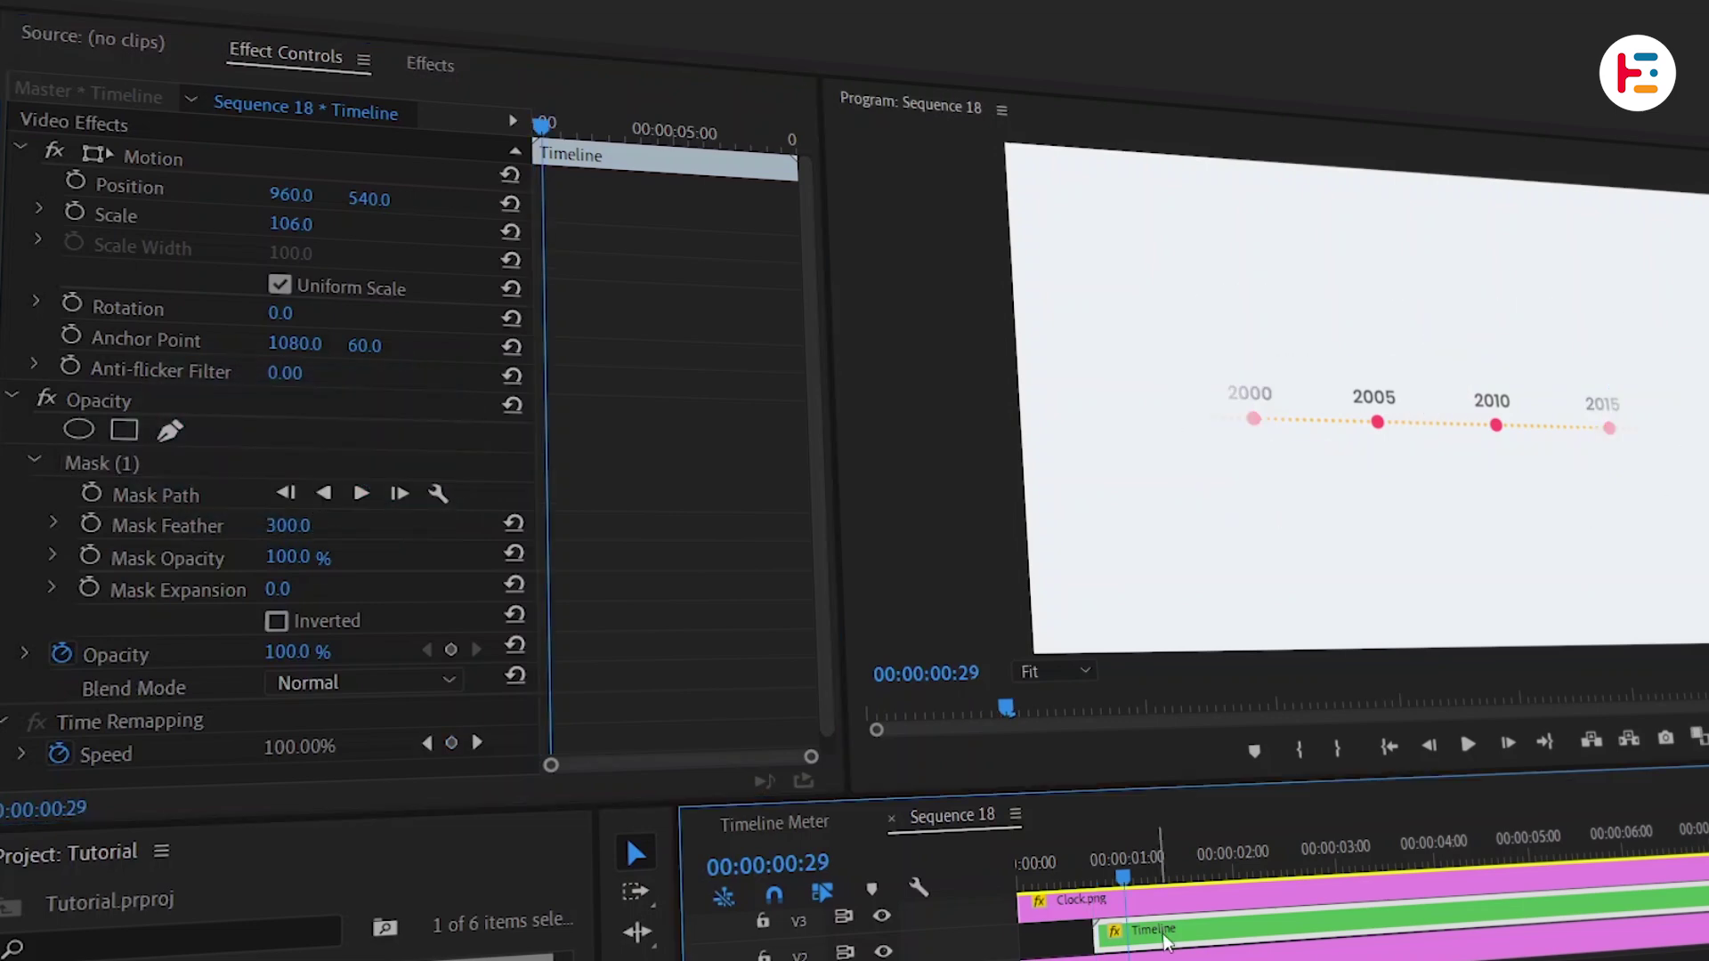
- Keyframe the Timeline clip's mask path at 00:00:00:29, and at 00:00:00:20 narrow the mask to fit behind the clock
{"action": "left_click", "coordinate": [92, 494]}
{"action": "left_click_drag", "start_coordinate": [811, 757], "coordinate": [610, 763]}
{"action": "left_click_drag", "start_coordinate": [699, 136], "coordinate": [536, 140]}
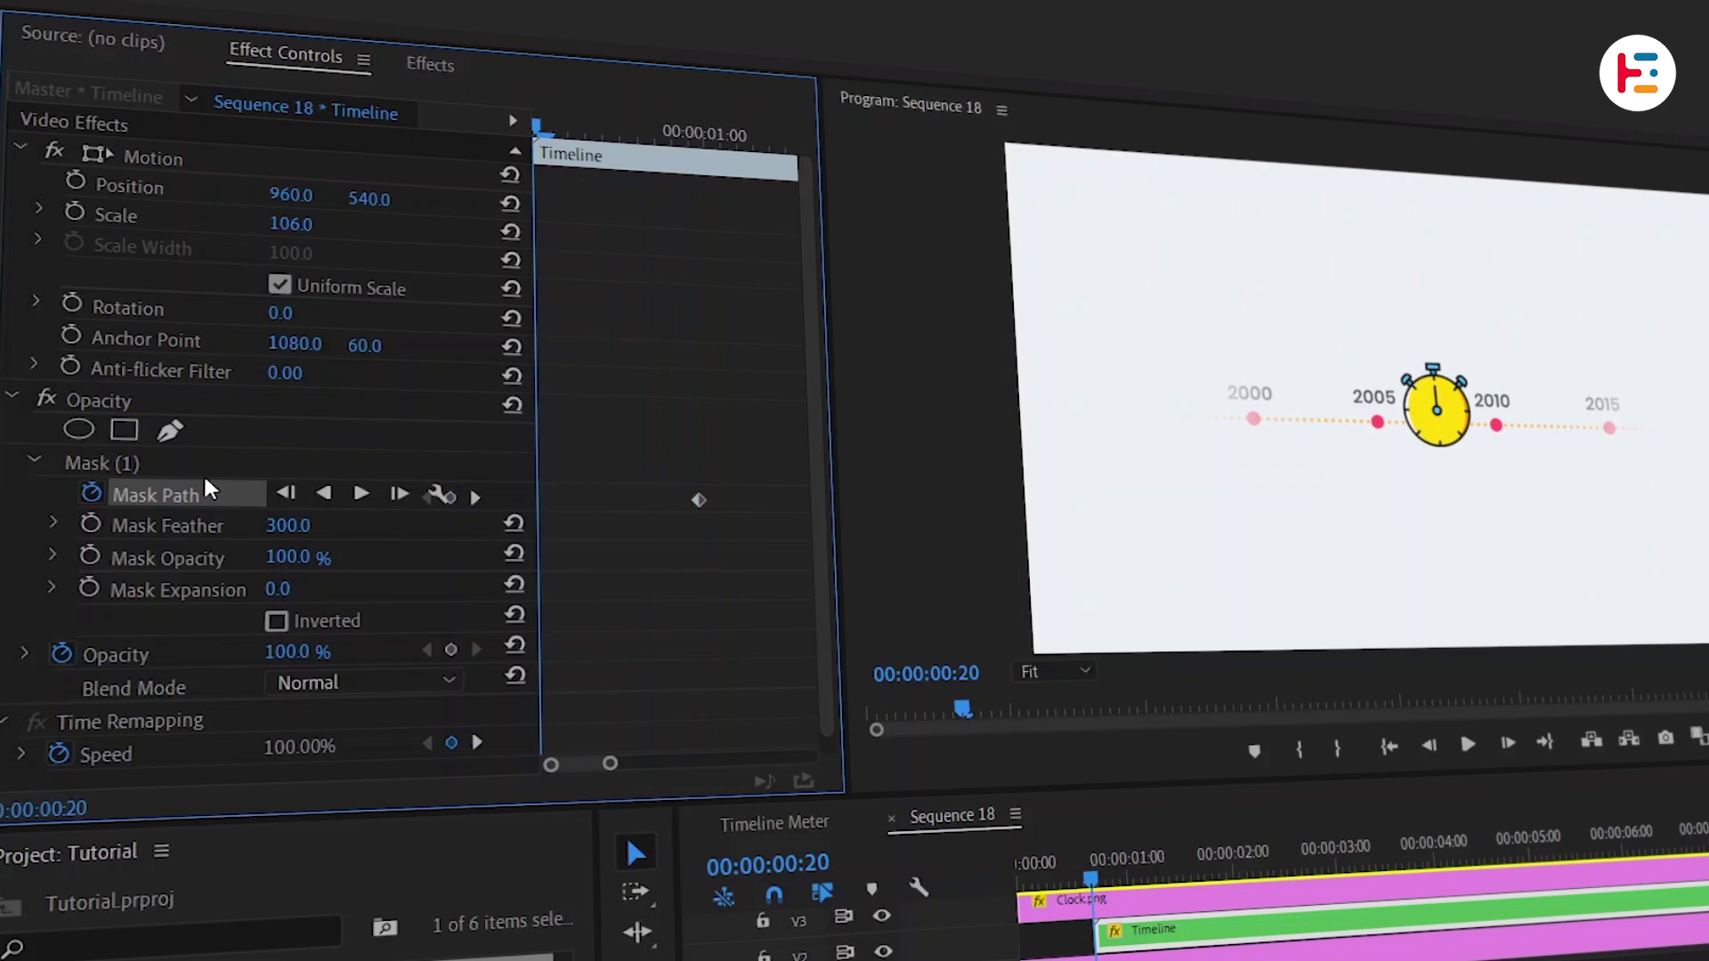
{"action": "left_click", "coordinate": [155, 464]}
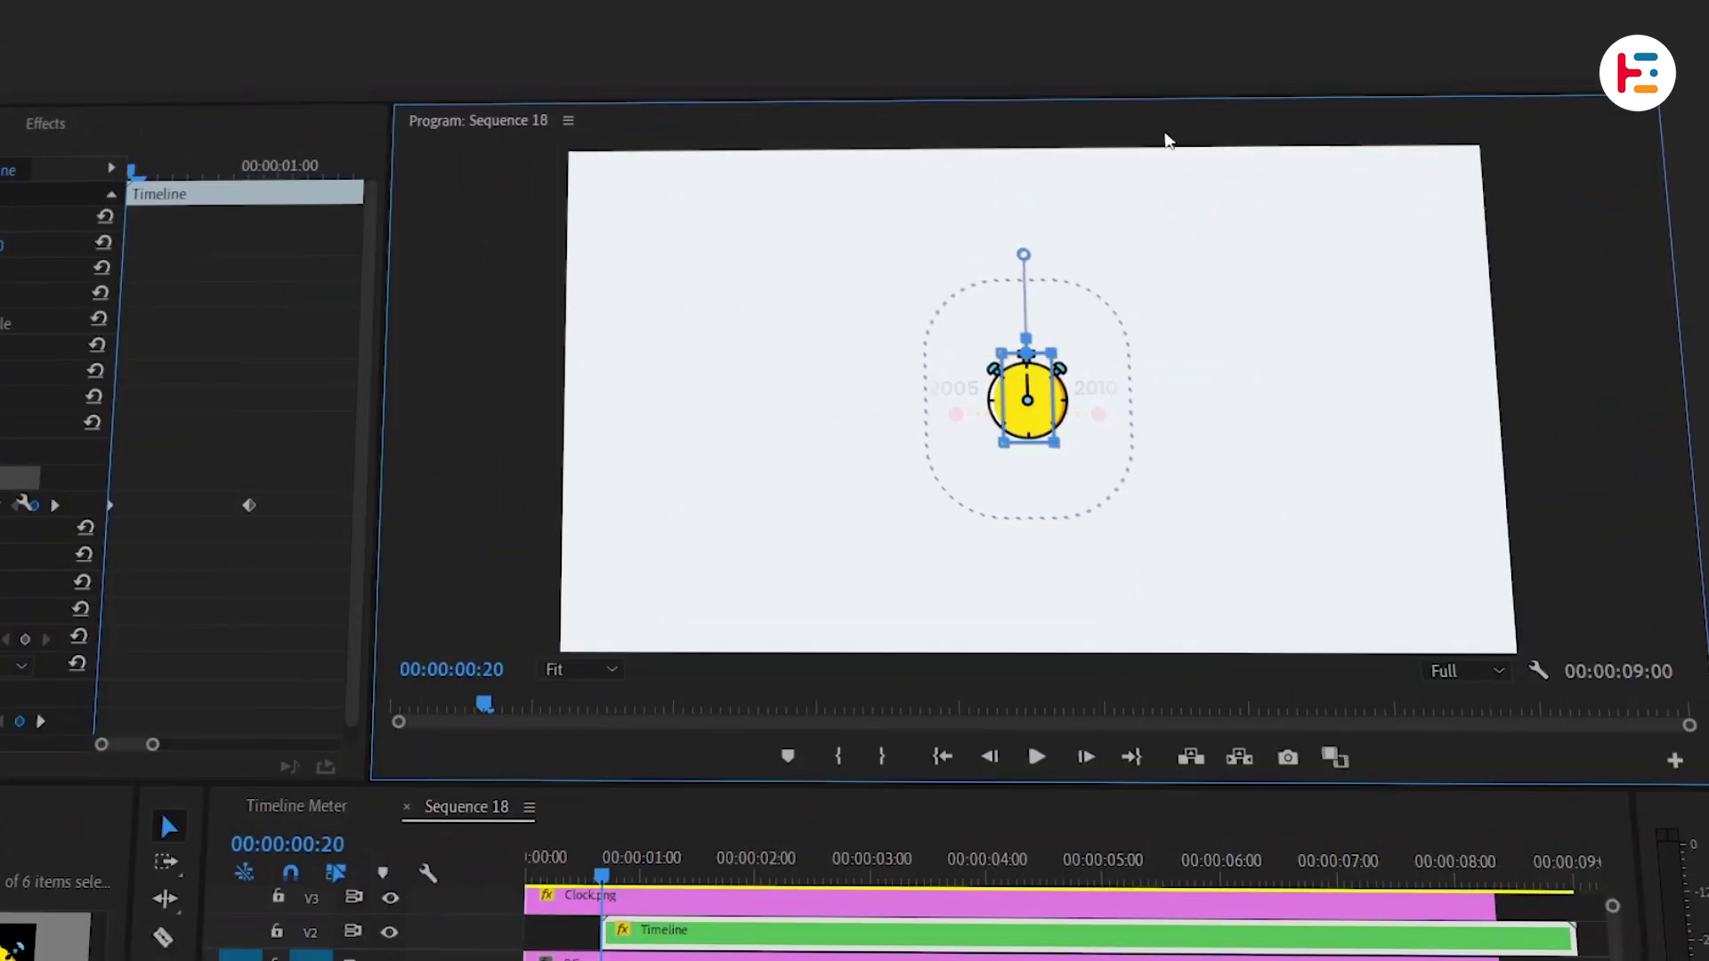
{"action": "left_click_drag", "start_coordinate": [132, 170], "coordinate": [337, 194]}
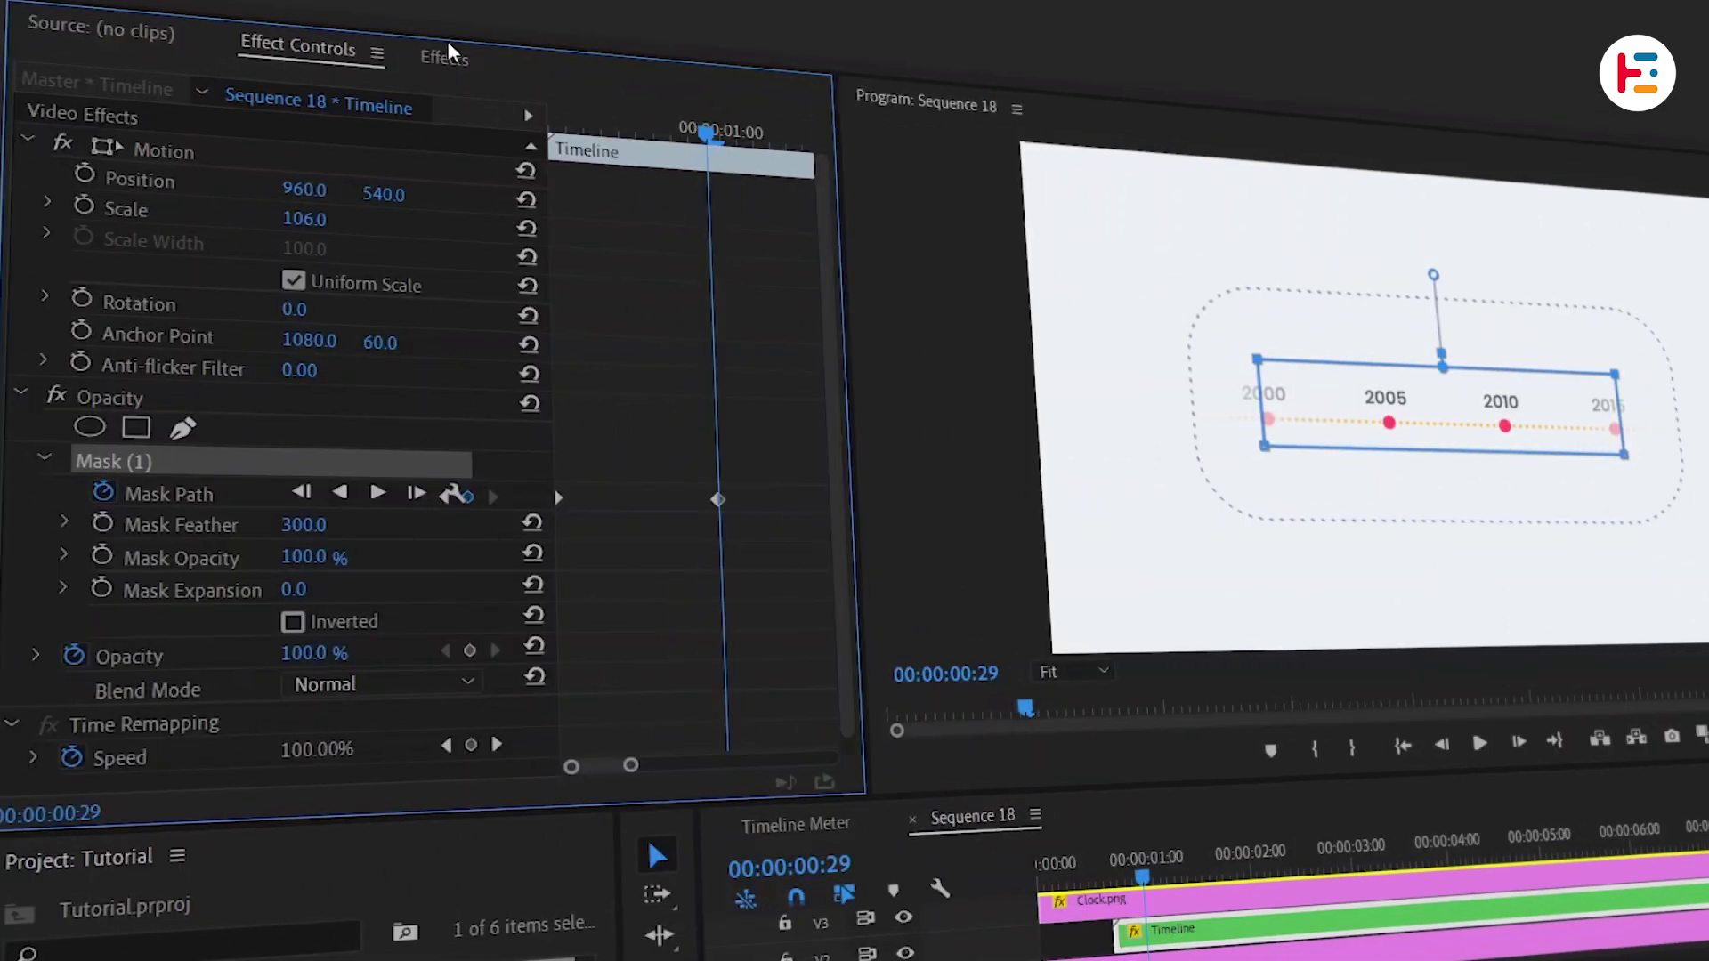
- Find the Transform video effect under Distort and apply it to the Timeline clip
{"action": "left_click", "coordinate": [445, 57]}
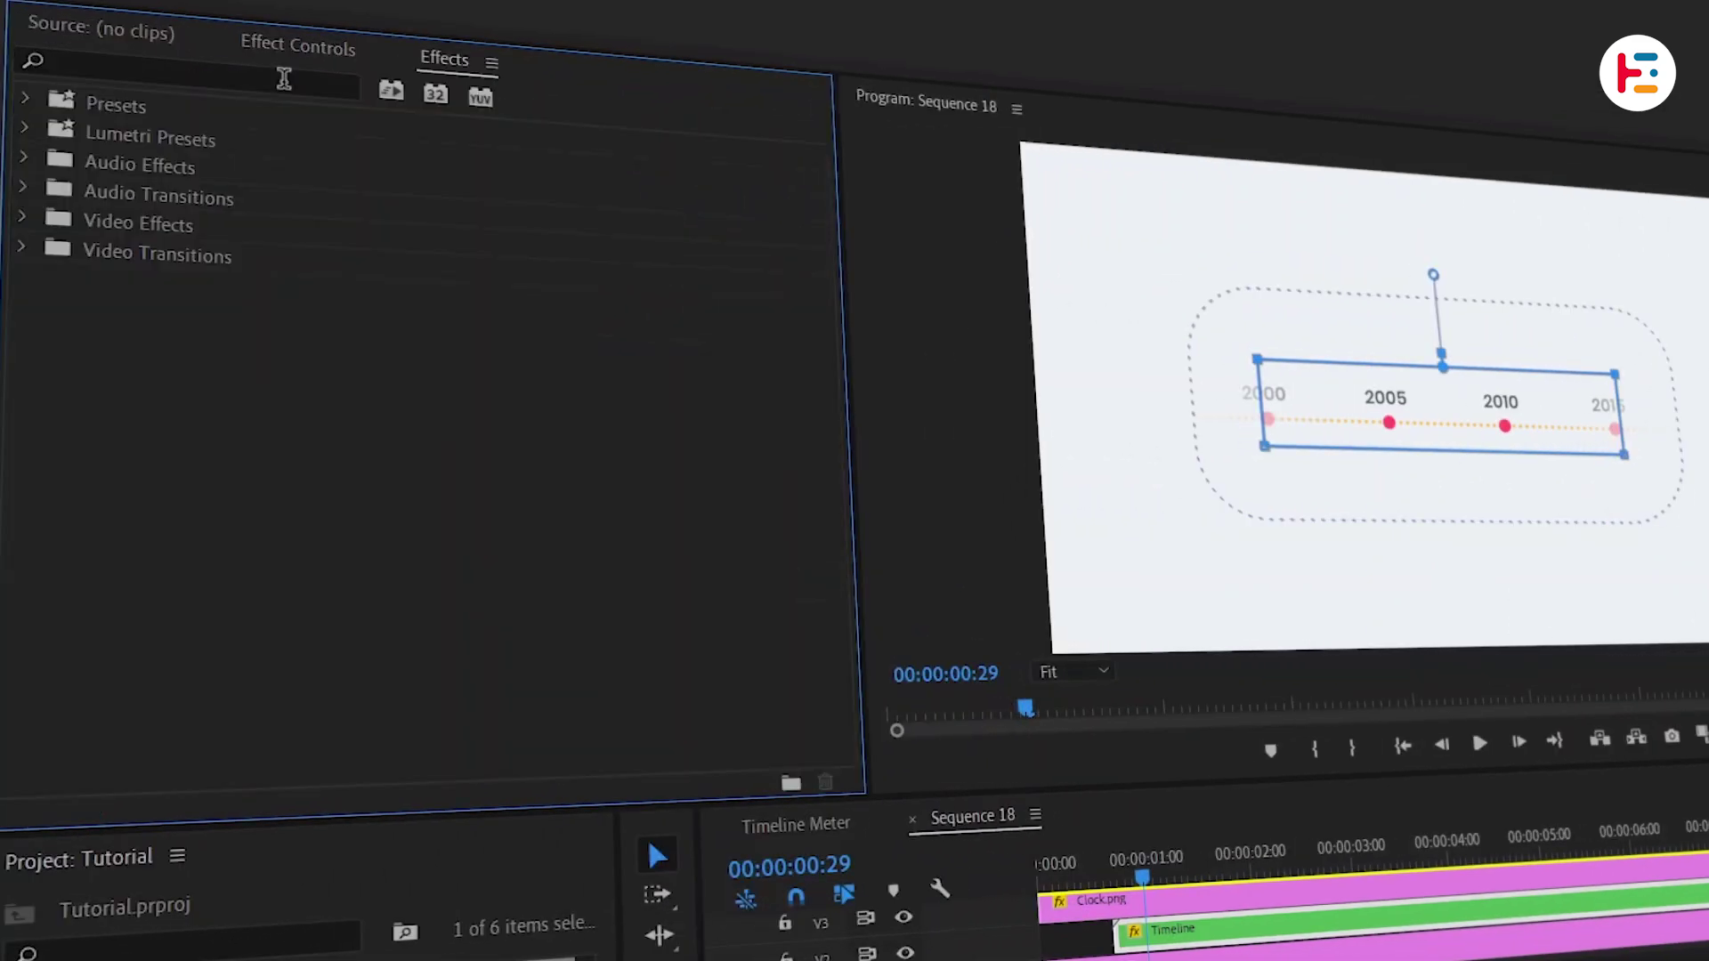
{"action": "left_click", "coordinate": [284, 78]}
{"action": "type", "text": "transform"}
{"action": "left_click", "coordinate": [187, 287]}
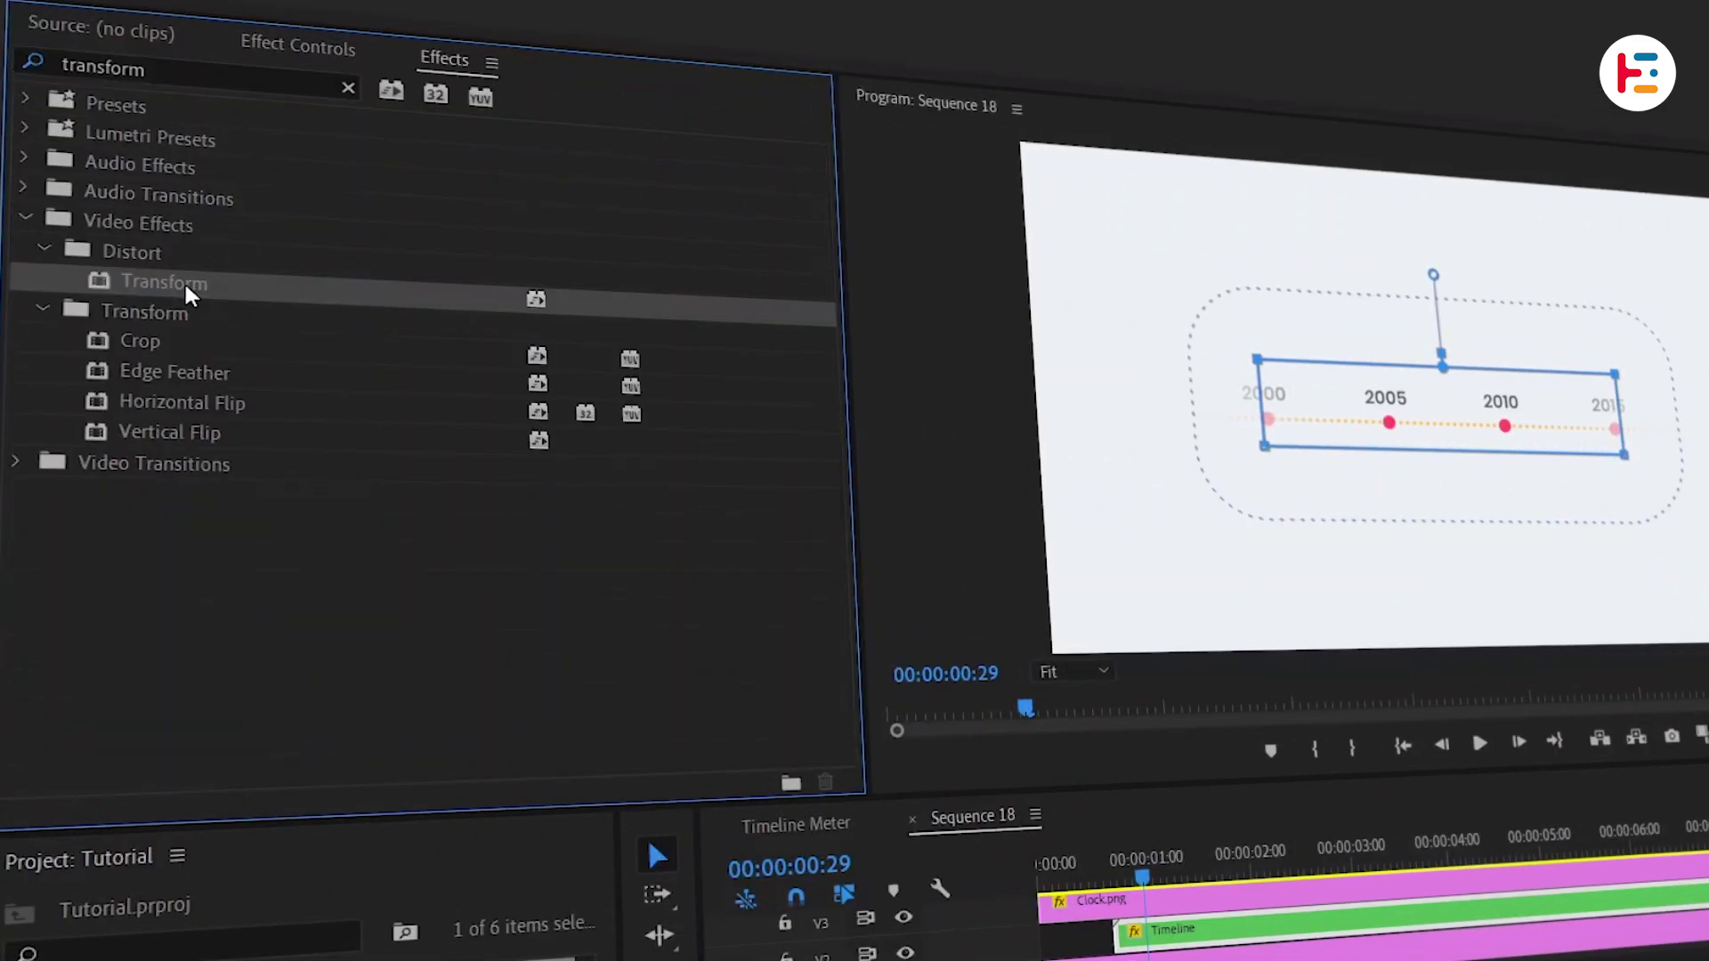
{"action": "left_click", "coordinate": [298, 43]}
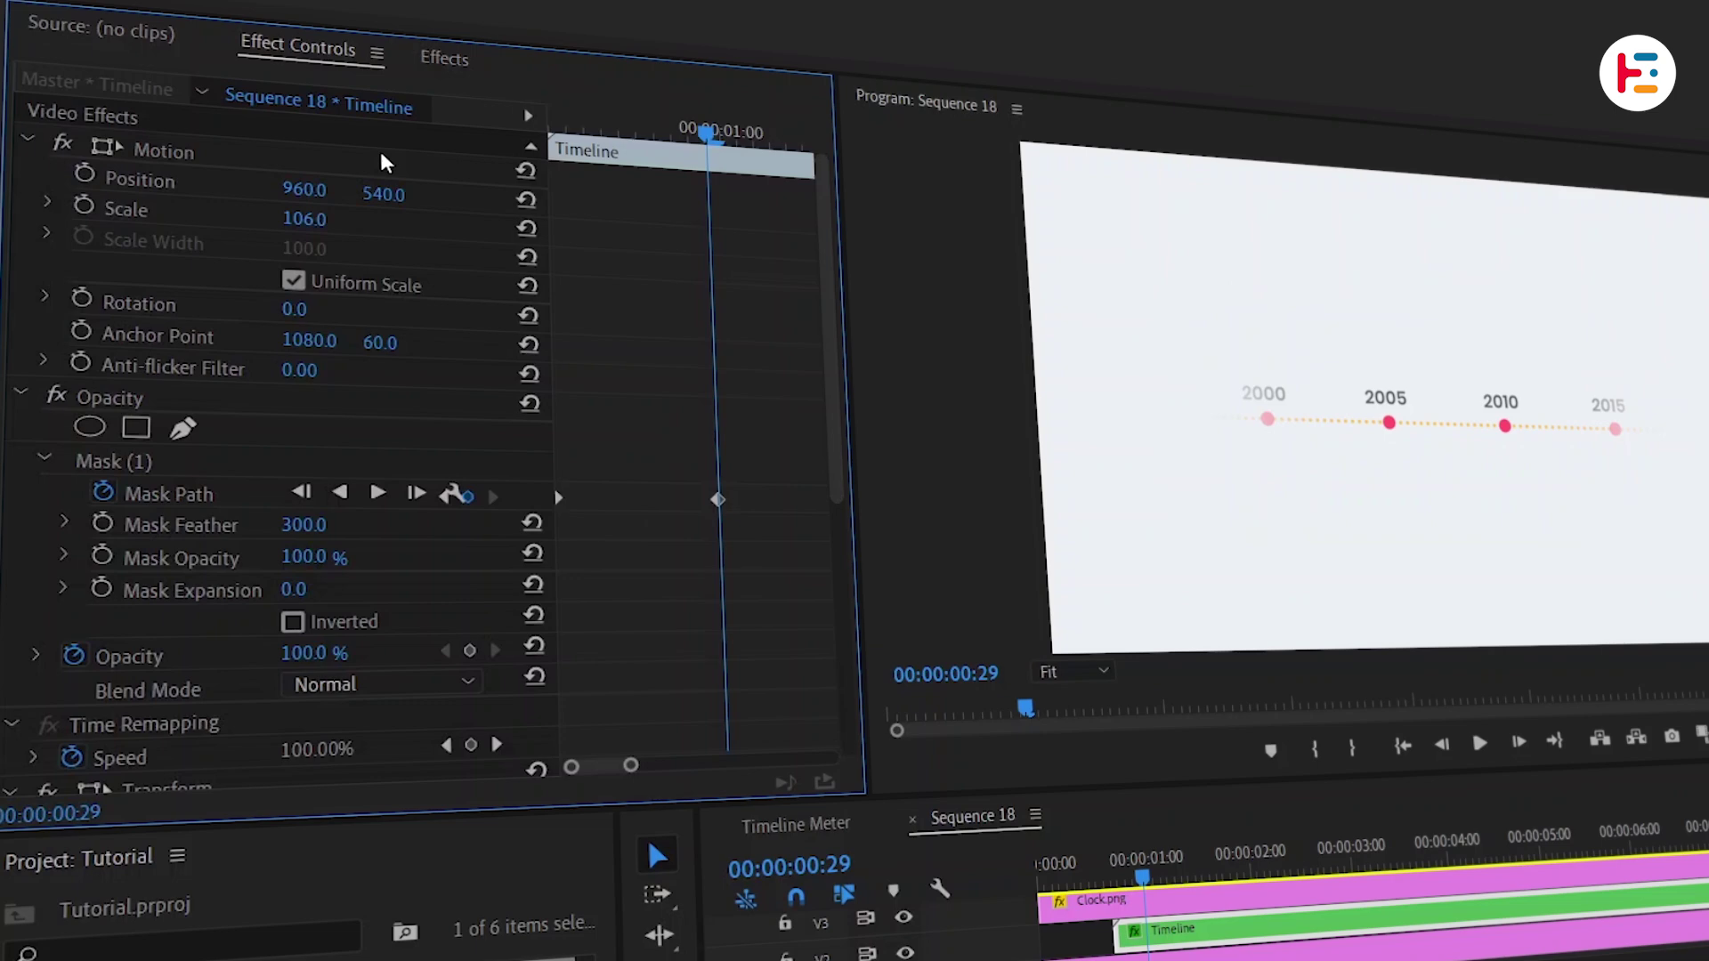
{"action": "scroll", "coordinate": [591, 427], "scroll_direction": "down", "scroll_amount": 5}
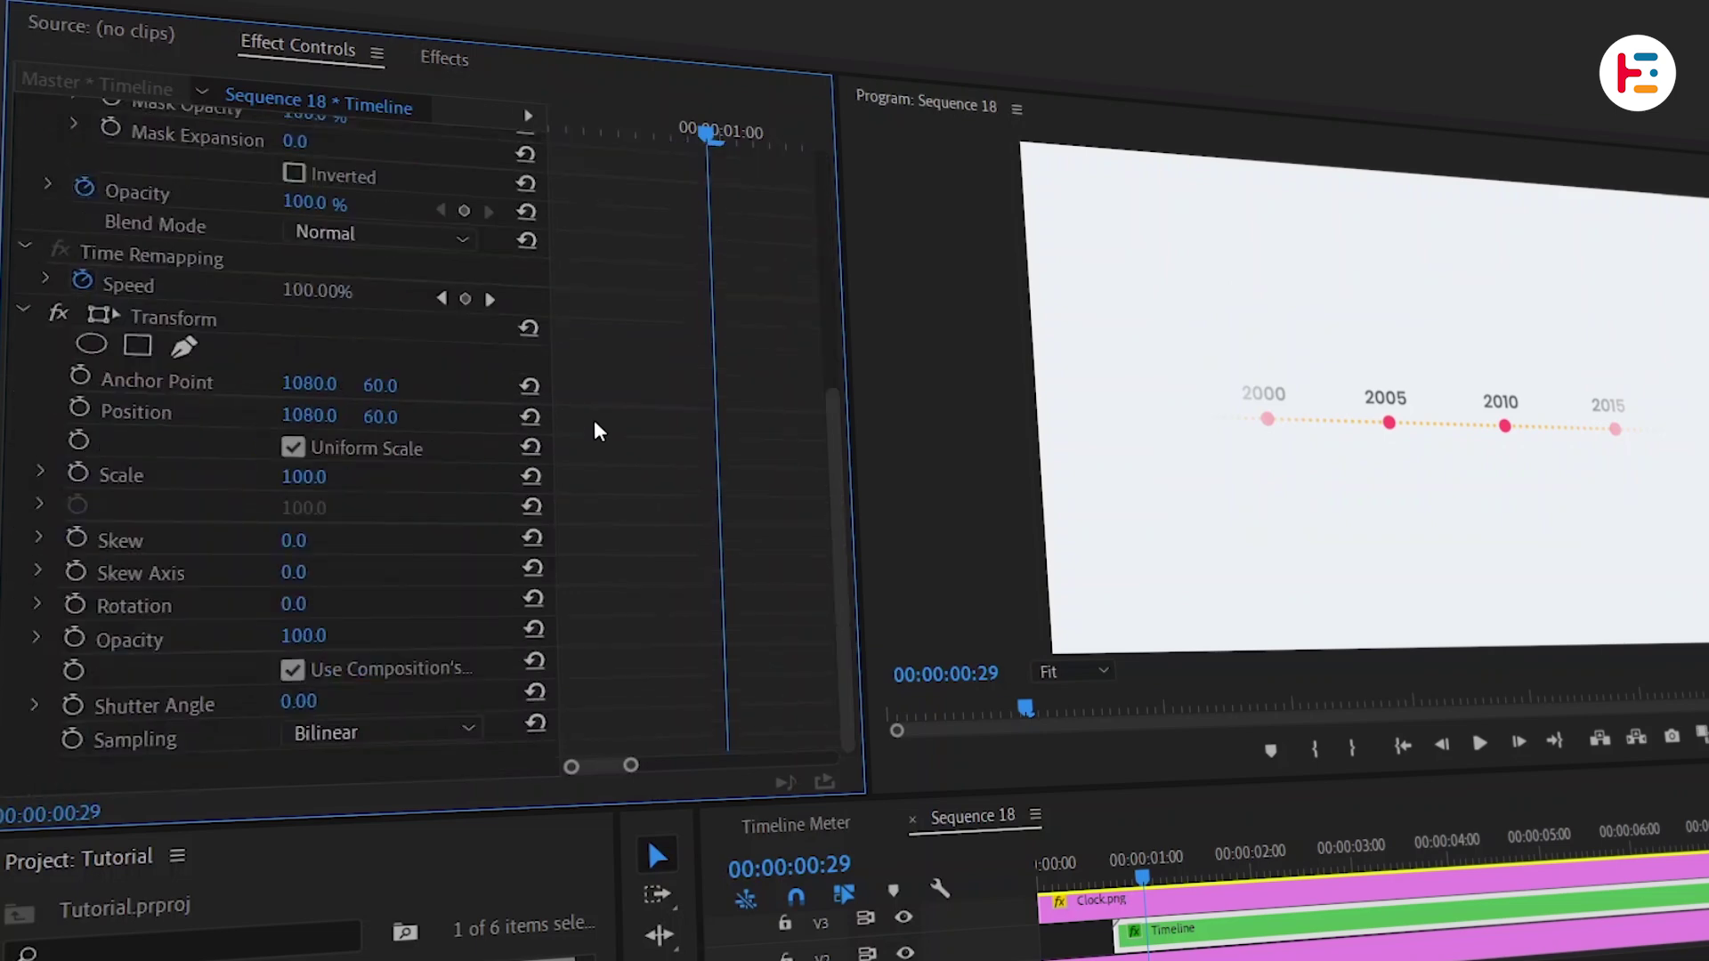
- Keyframe the Timeline clip's Transform position X at 1852 at 00:00:00:29 and at 148 at 00:00:01:13
{"action": "left_click", "coordinate": [85, 409]}
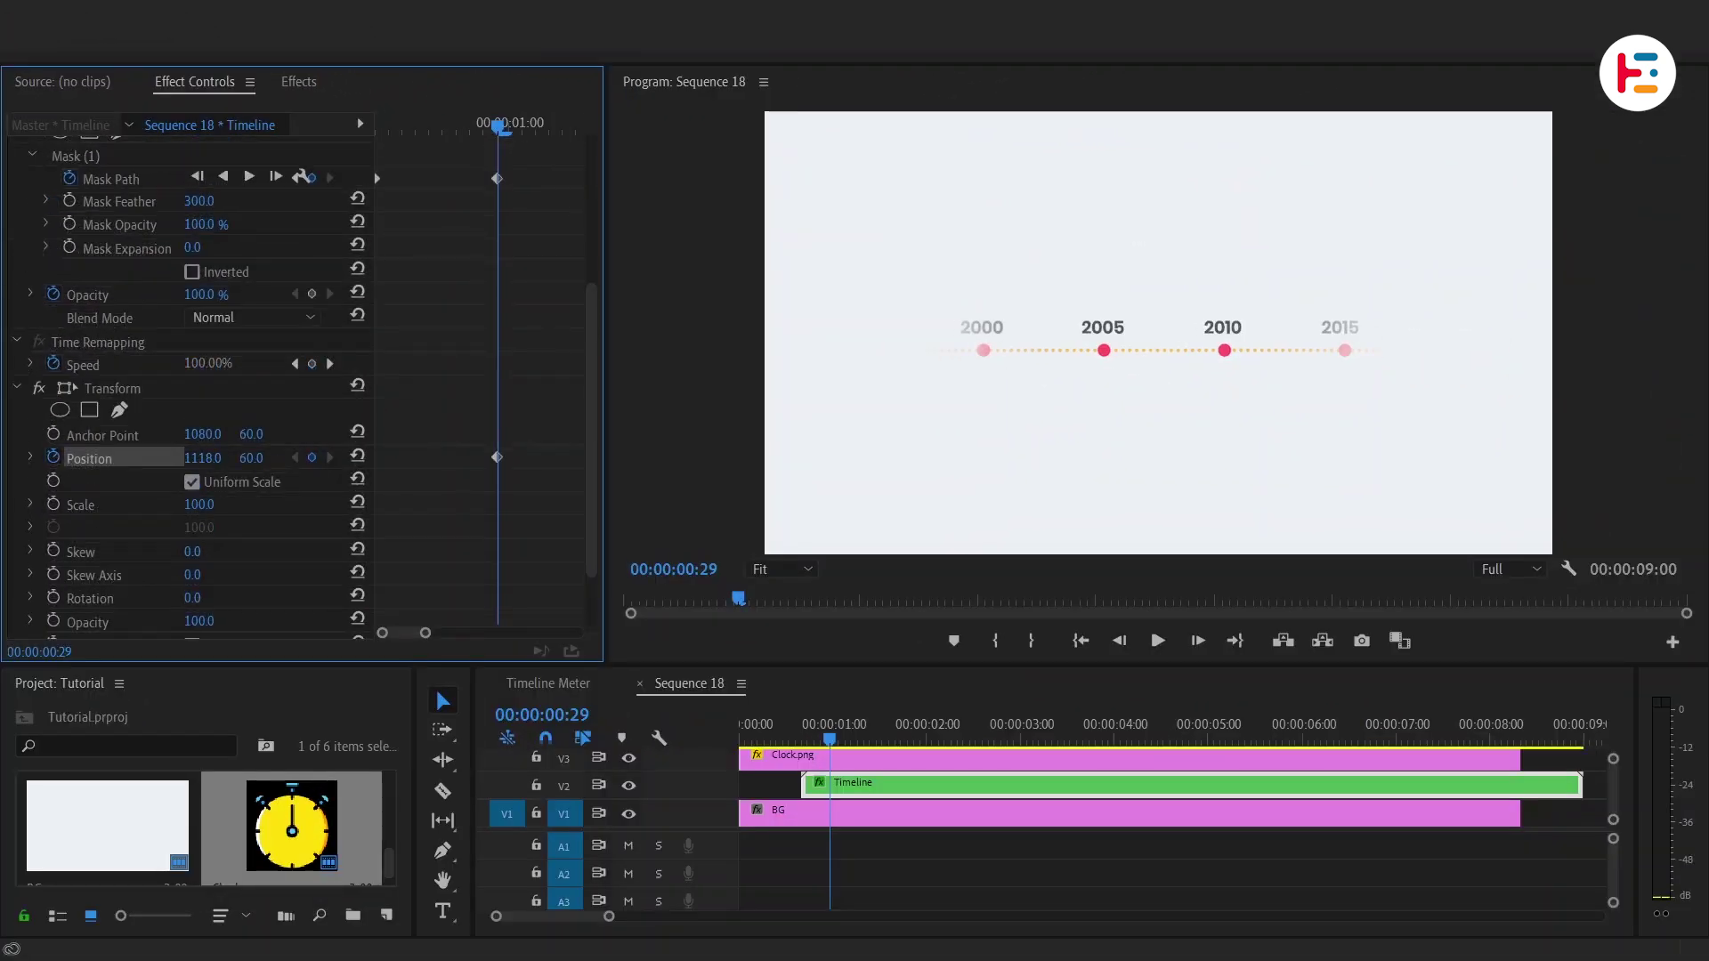
{"action": "left_click_drag", "start_coordinate": [202, 457], "coordinate": [512, 458]}
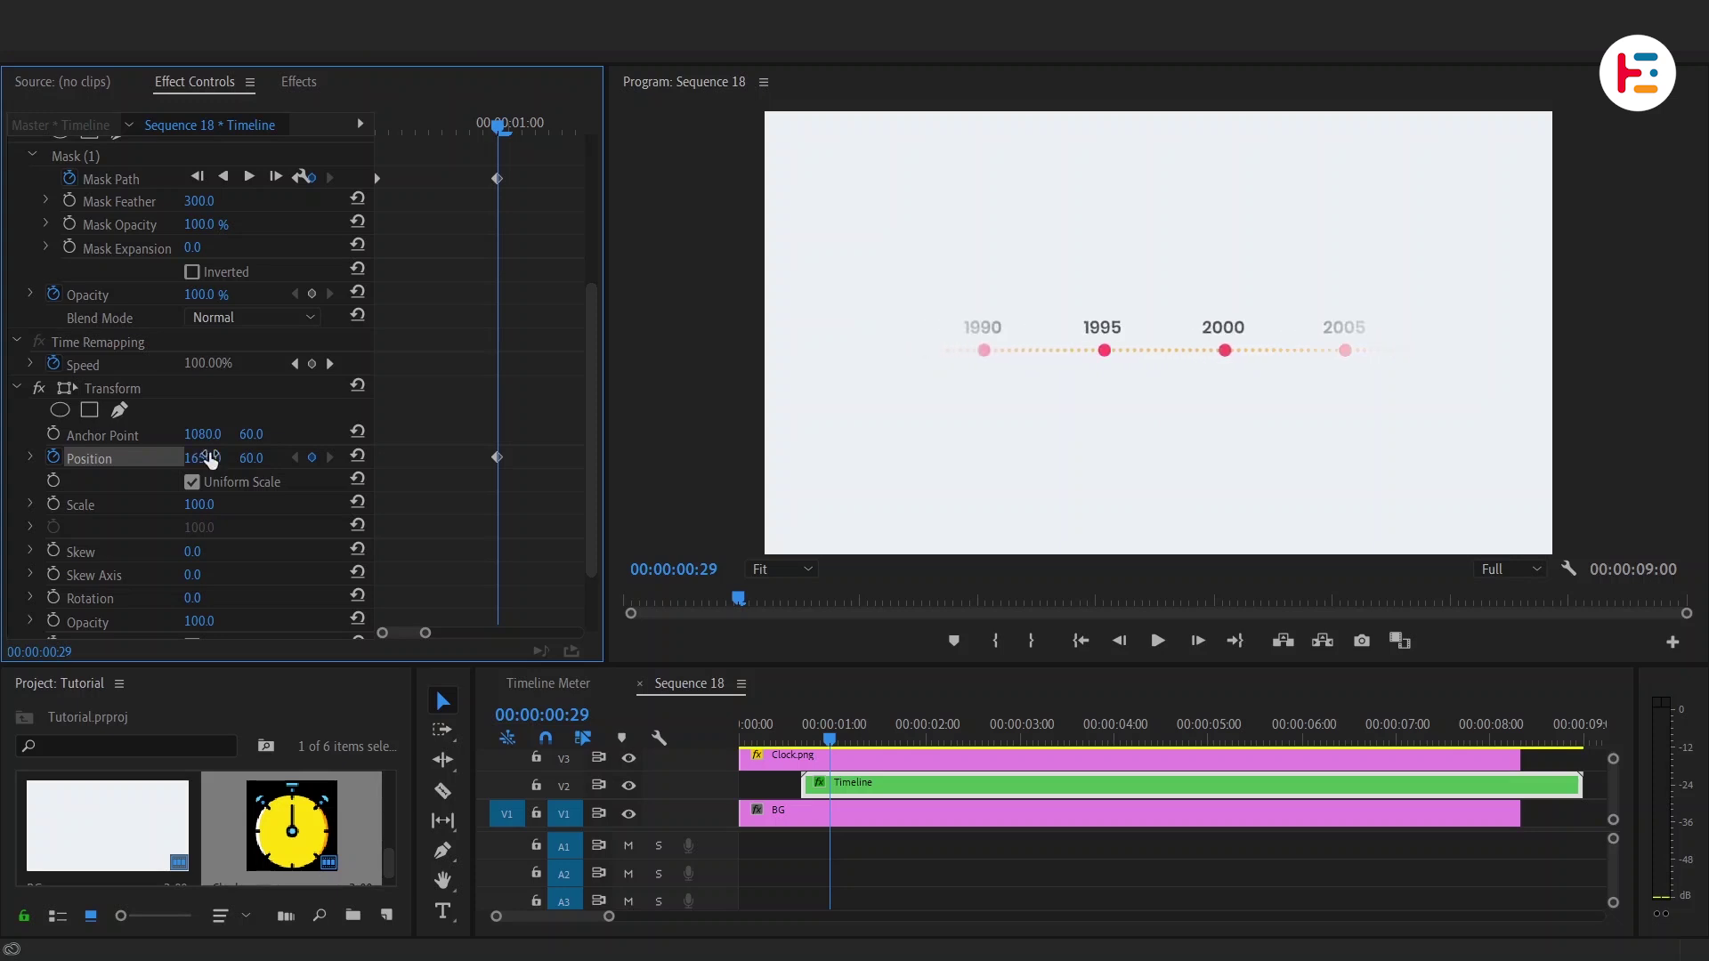
{"action": "key", "text": "minus"}
{"action": "left_click_drag", "start_coordinate": [438, 126], "coordinate": [529, 126]}
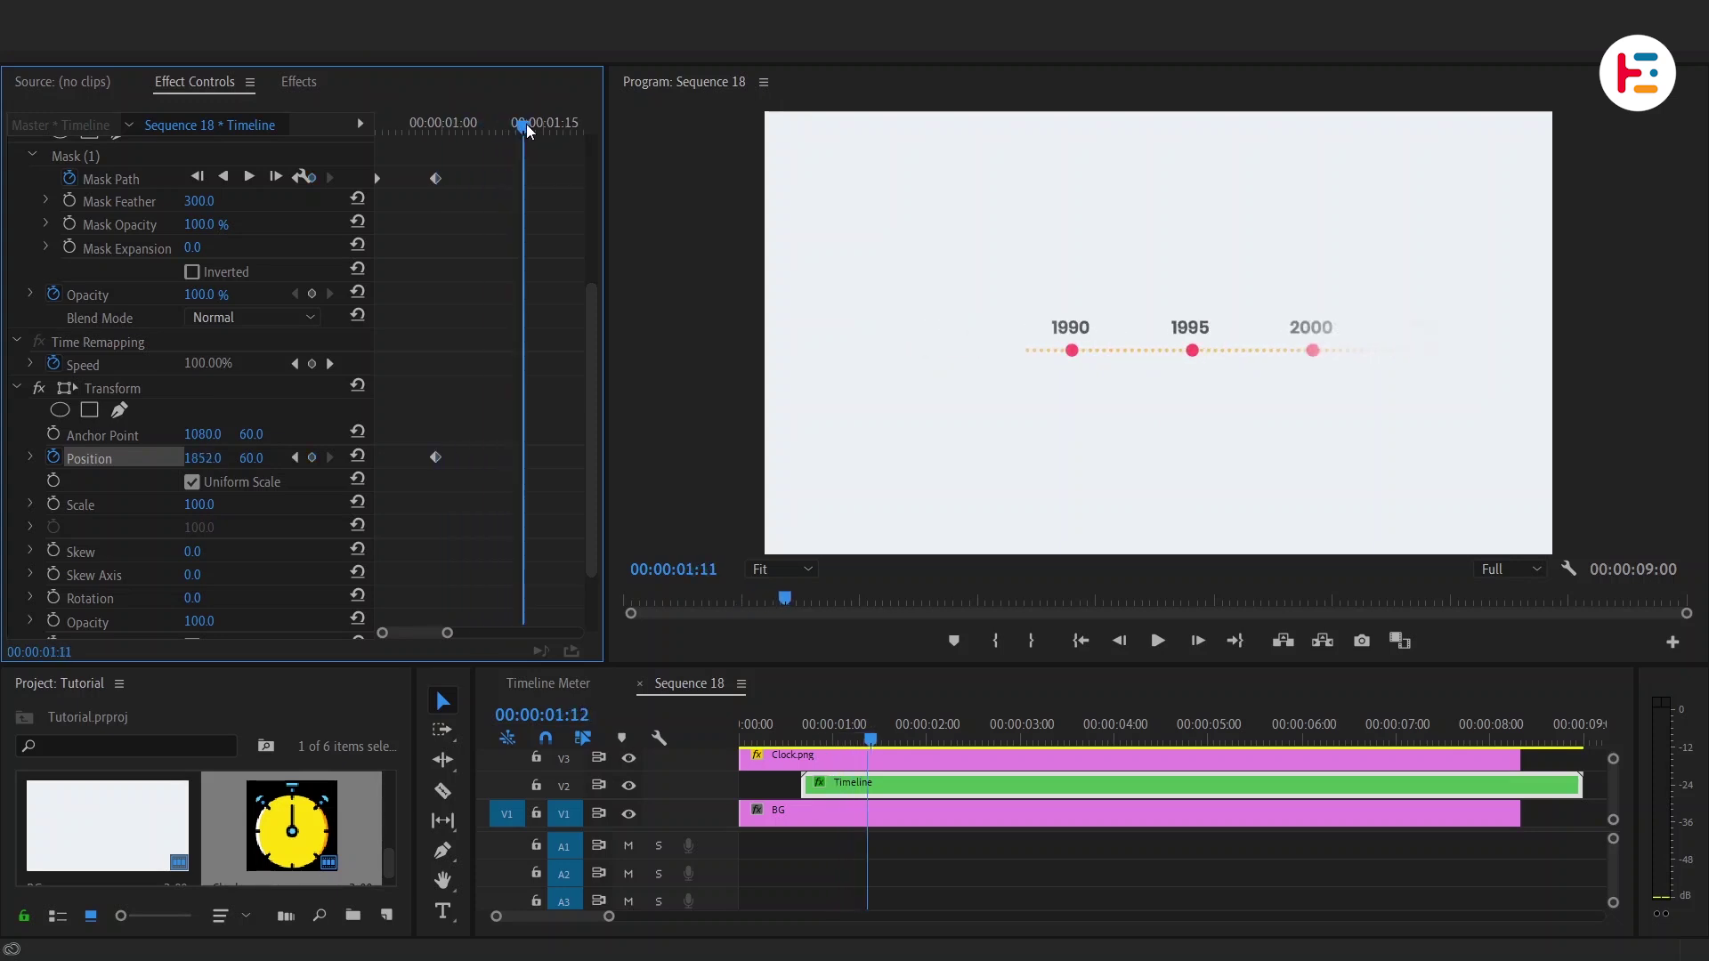
{"action": "left_click_drag", "start_coordinate": [202, 457], "coordinate": [11, 457]}
{"action": "mouse_move", "coordinate": [532, 127]}
{"action": "left_mouse_down"}
{"action": "mouse_move", "coordinate": [452, 142]}
{"action": "mouse_move", "coordinate": [531, 137]}
{"action": "left_mouse_up"}
- Stop the Transform effect from using the composition's shutter angle and set its Shutter Angle to 320
{"action": "scroll", "coordinate": [276, 533], "scroll_direction": "down", "scroll_amount": 3}
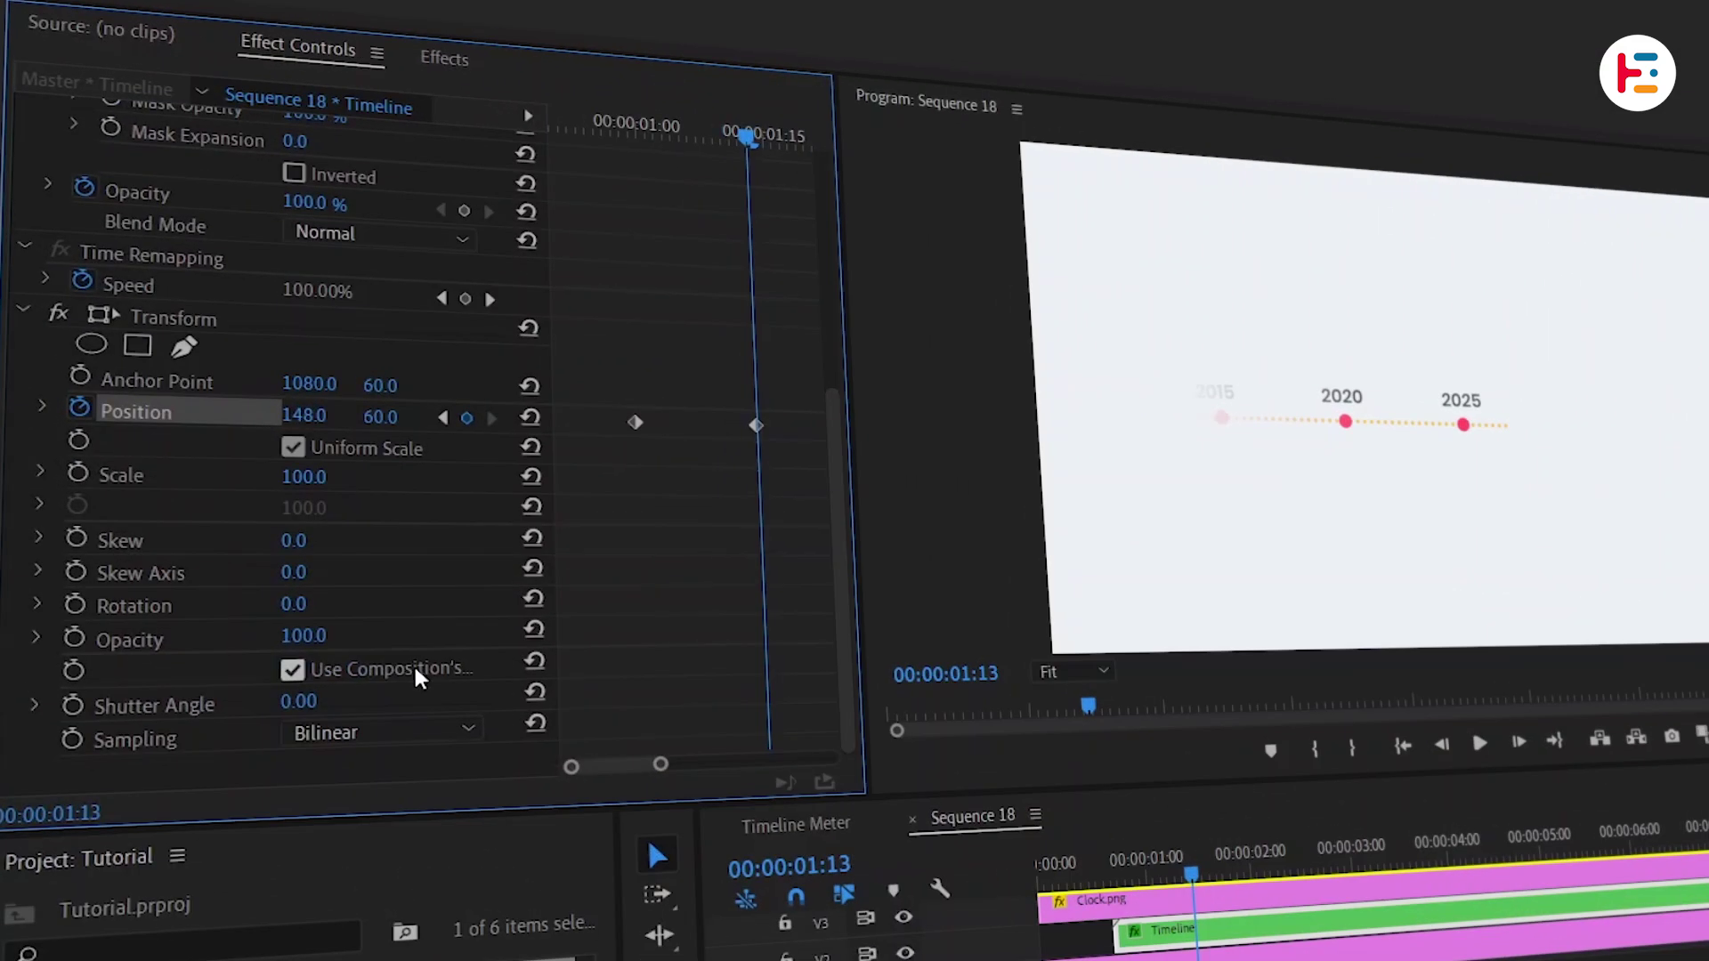
{"action": "left_click", "coordinate": [295, 669]}
{"action": "type", "text": "320"}
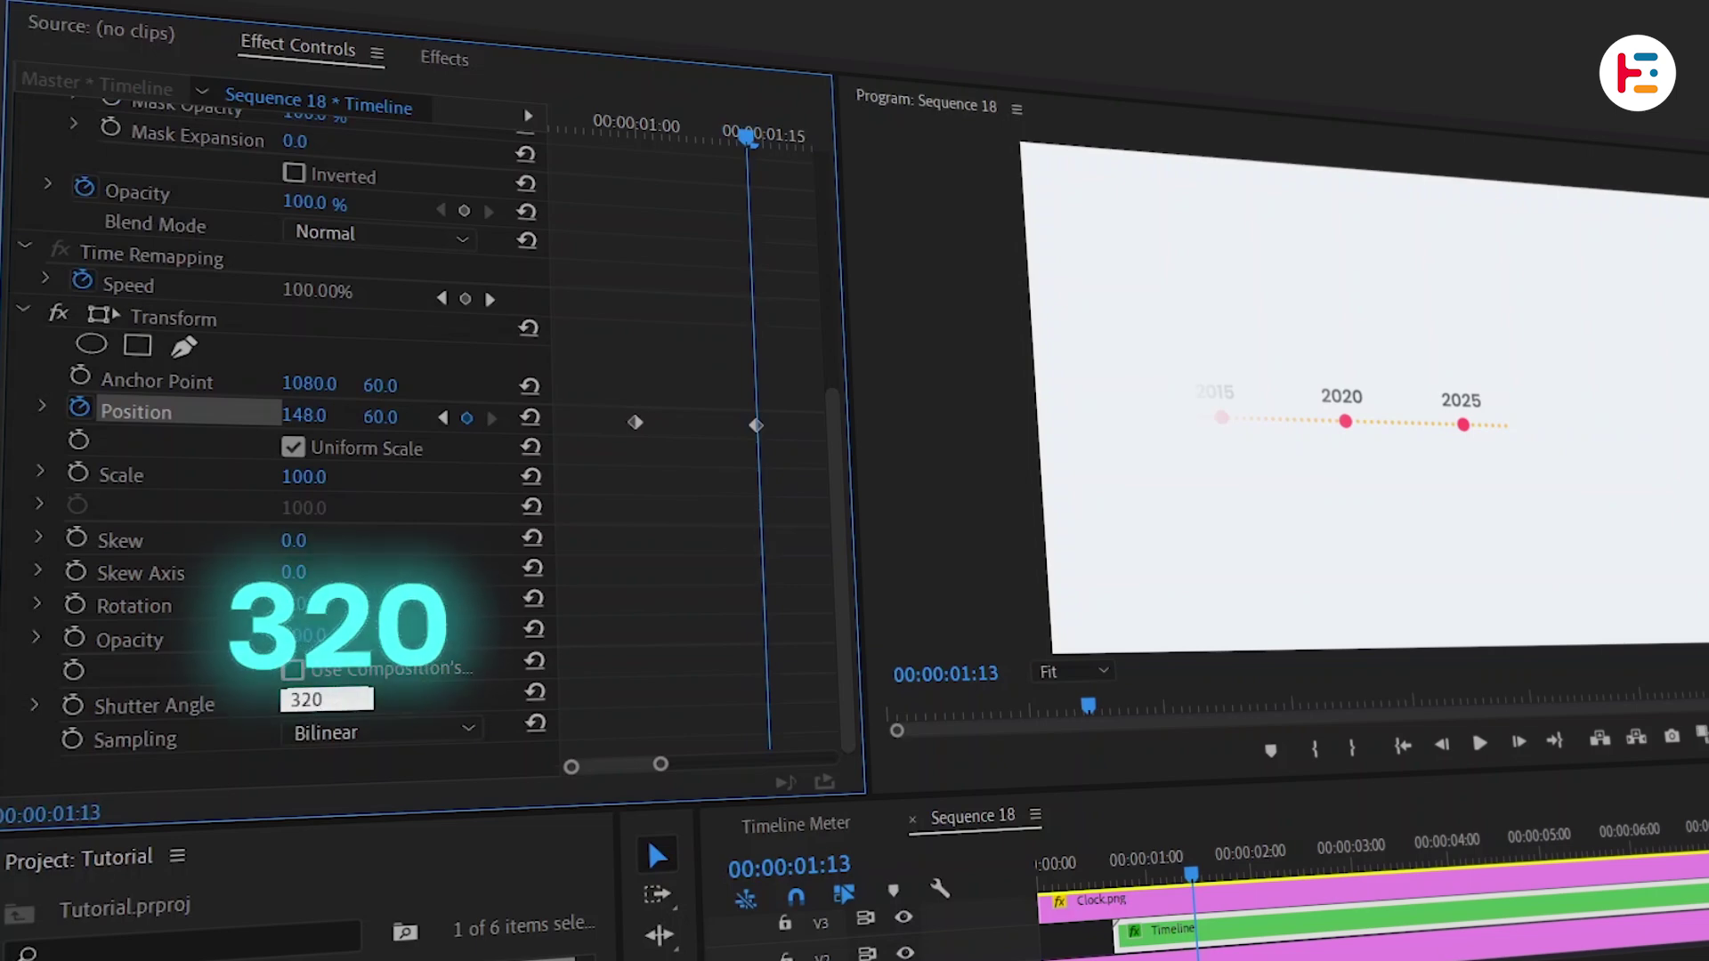
{"action": "key", "text": "Return"}
- Lower the outgoing velocity of the first Transform position keyframe toward zero so the timeline slide starts slowly
{"action": "left_click_drag", "start_coordinate": [609, 129], "coordinate": [703, 133]}
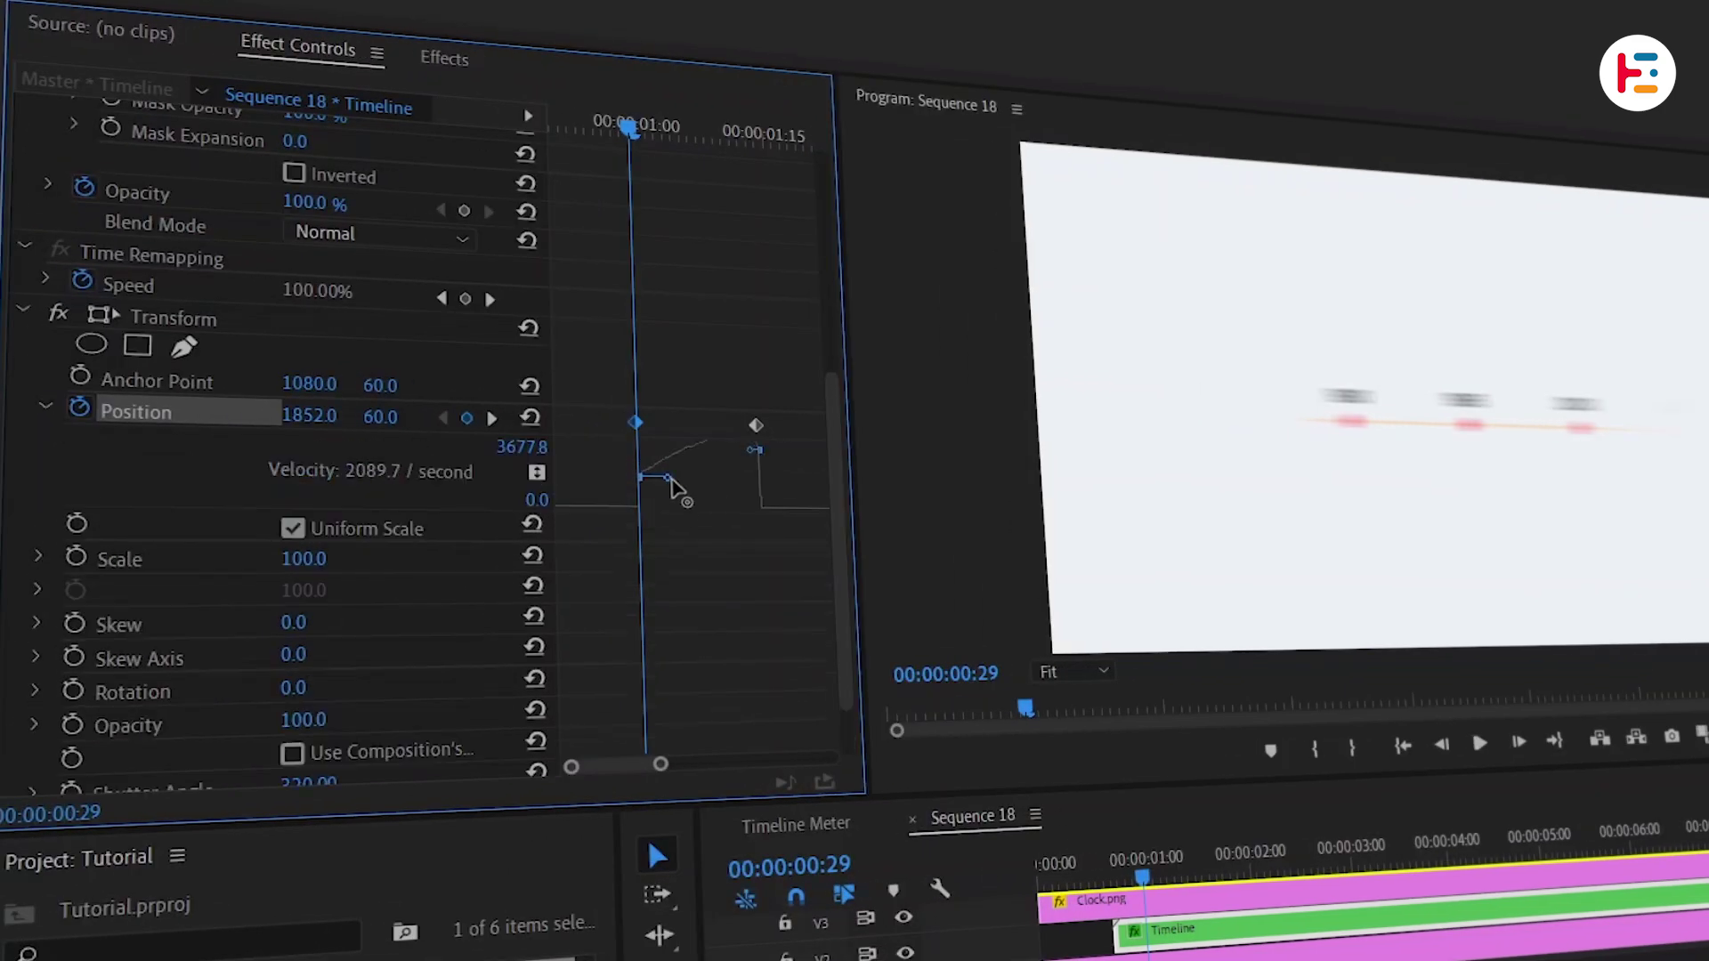
{"action": "left_click_drag", "start_coordinate": [671, 481], "coordinate": [683, 518]}
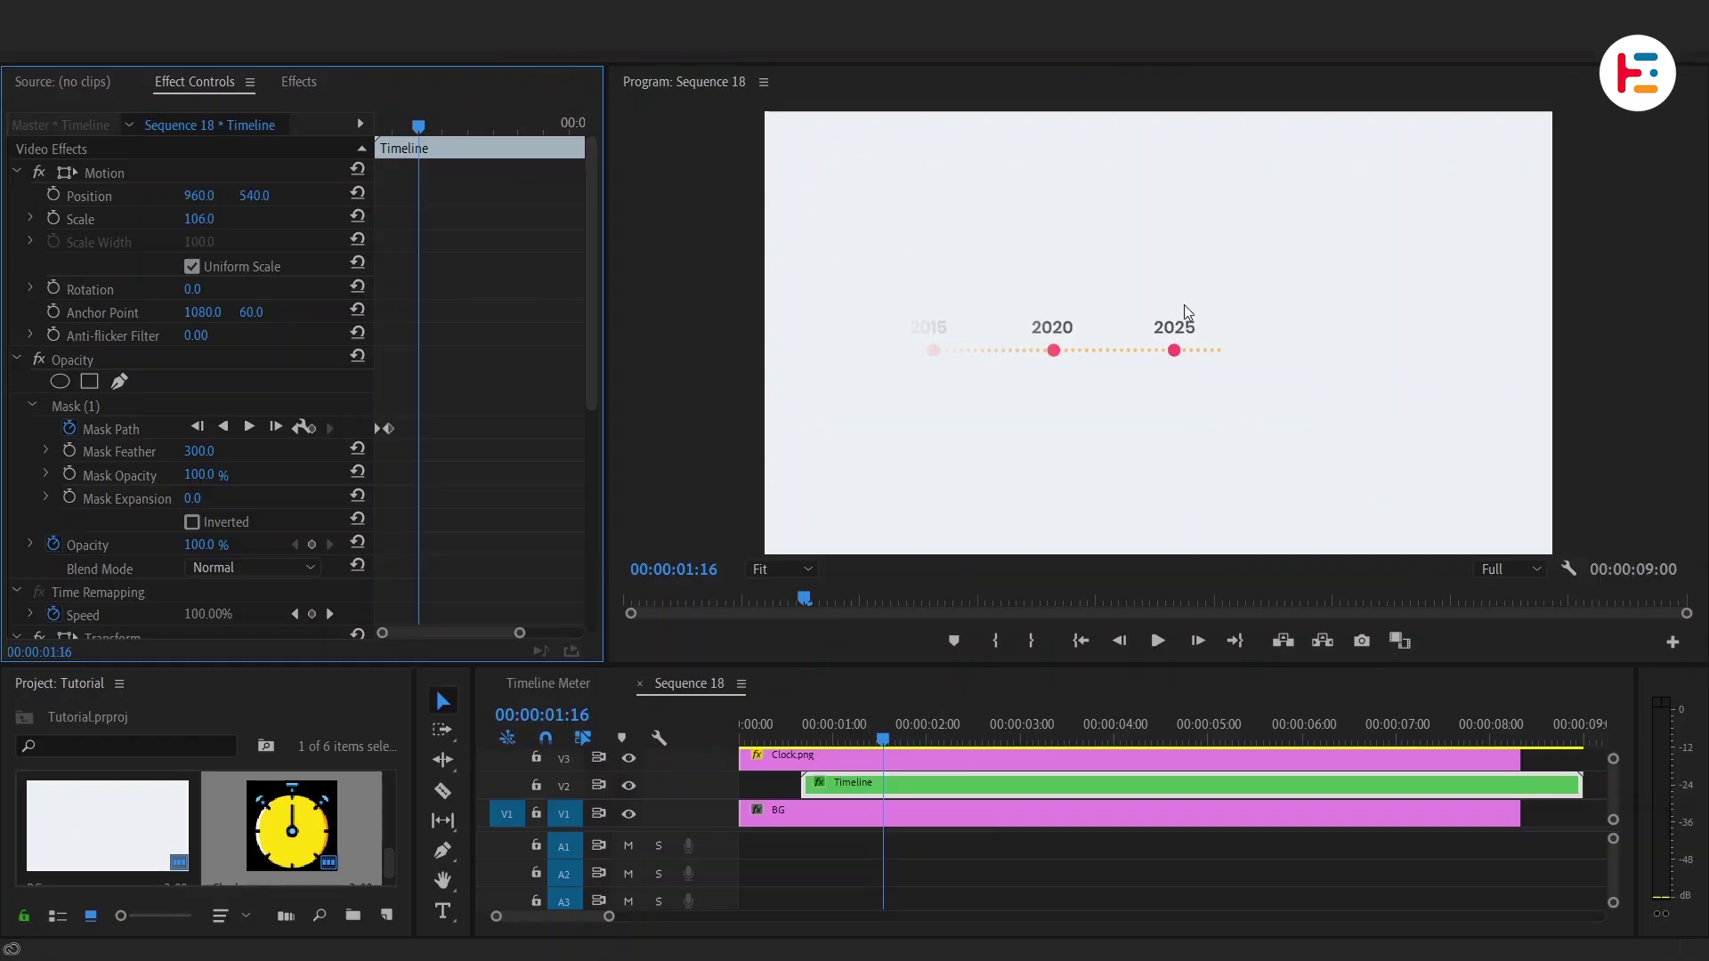
- Open the nested Timeline sequence and add position and opacity keyframes to the 2025 text at 00;00;00;25
{"action": "double_click", "coordinate": [942, 789]}
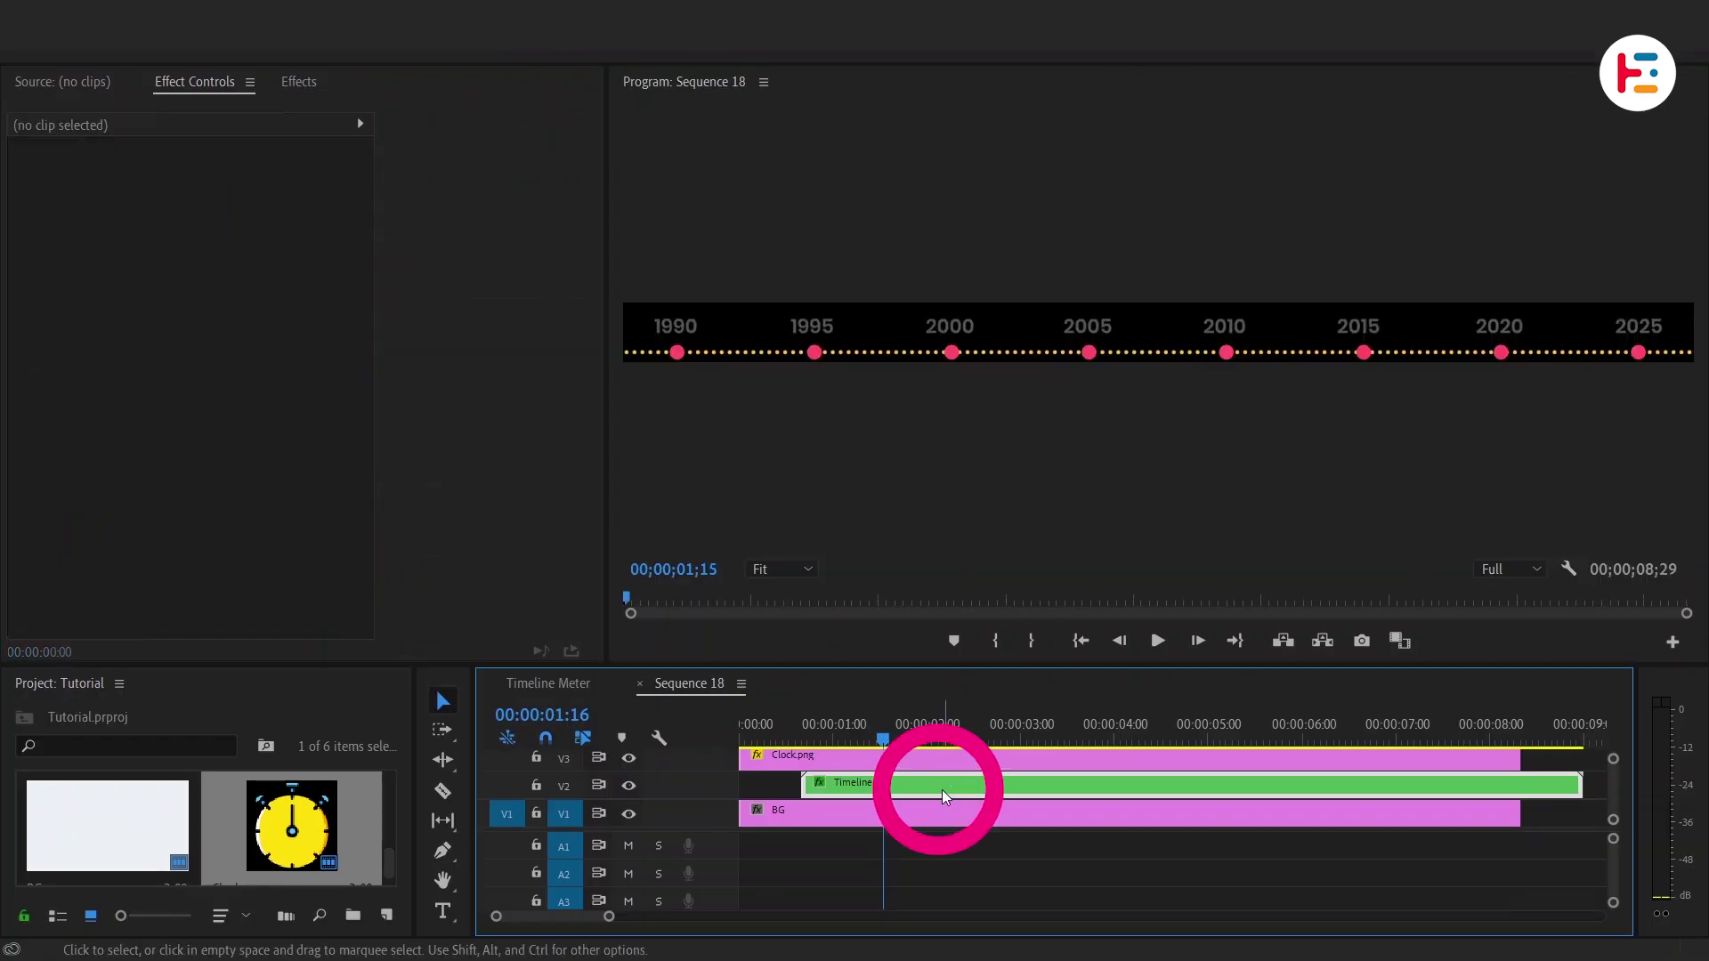
{"action": "left_click", "coordinate": [809, 781]}
{"action": "scroll", "coordinate": [100, 507], "scroll_direction": "down", "scroll_amount": 5}
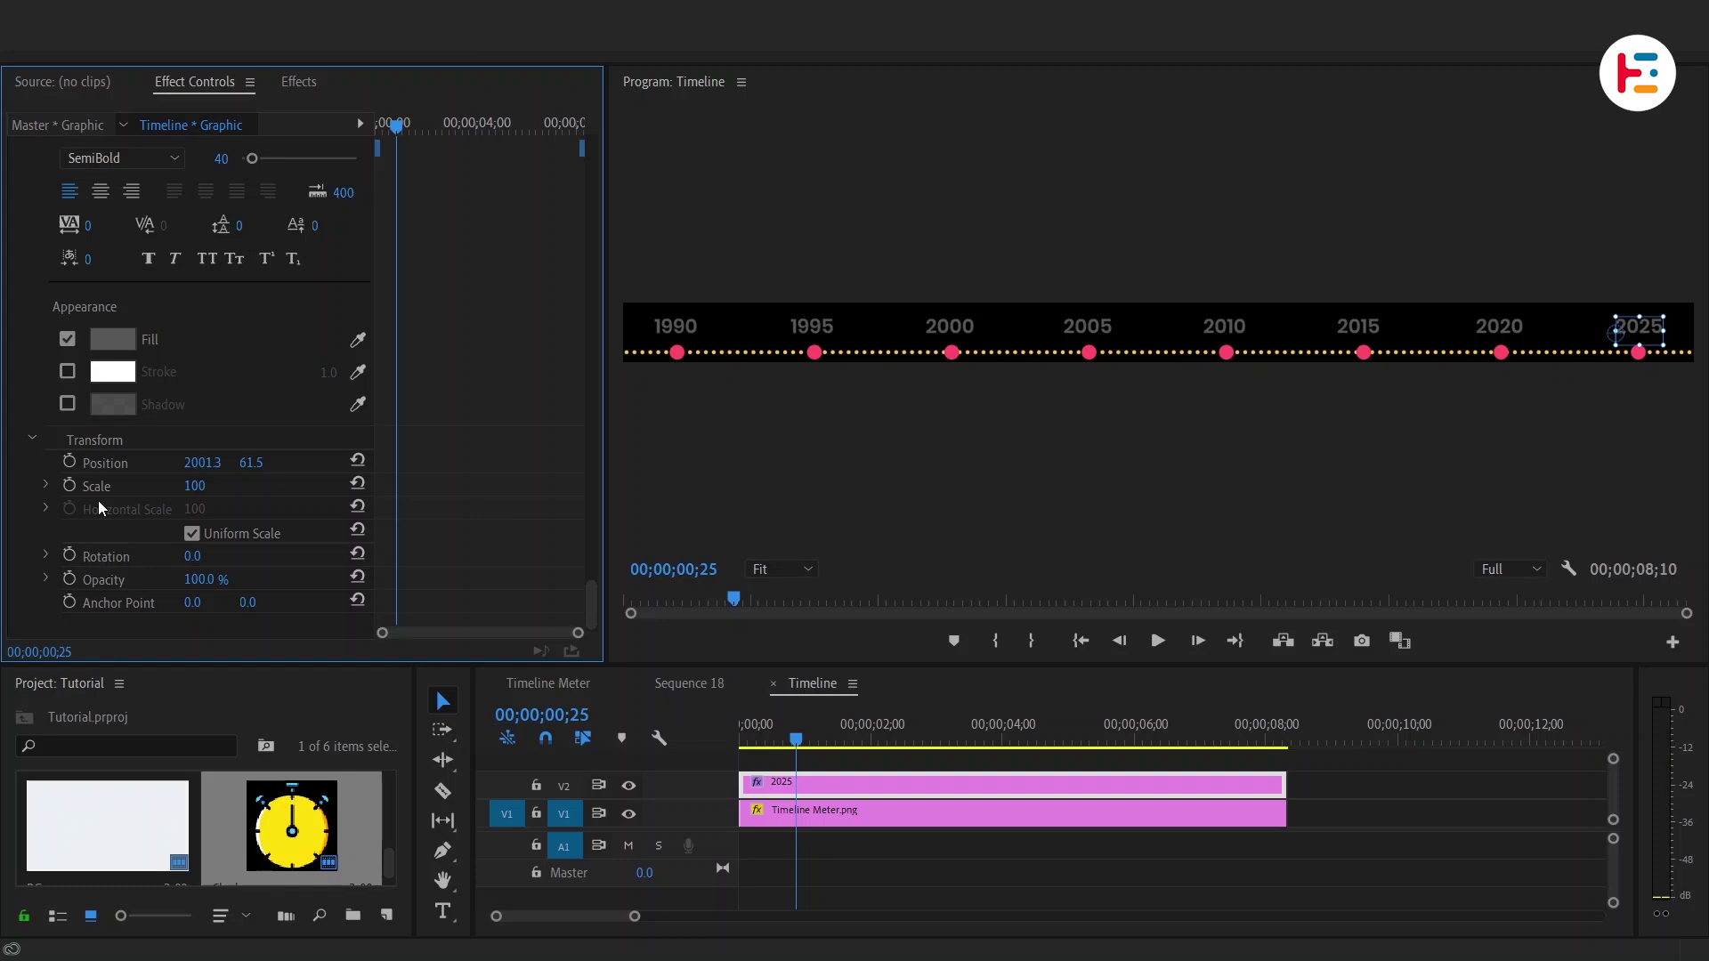
{"action": "left_click", "coordinate": [69, 578]}
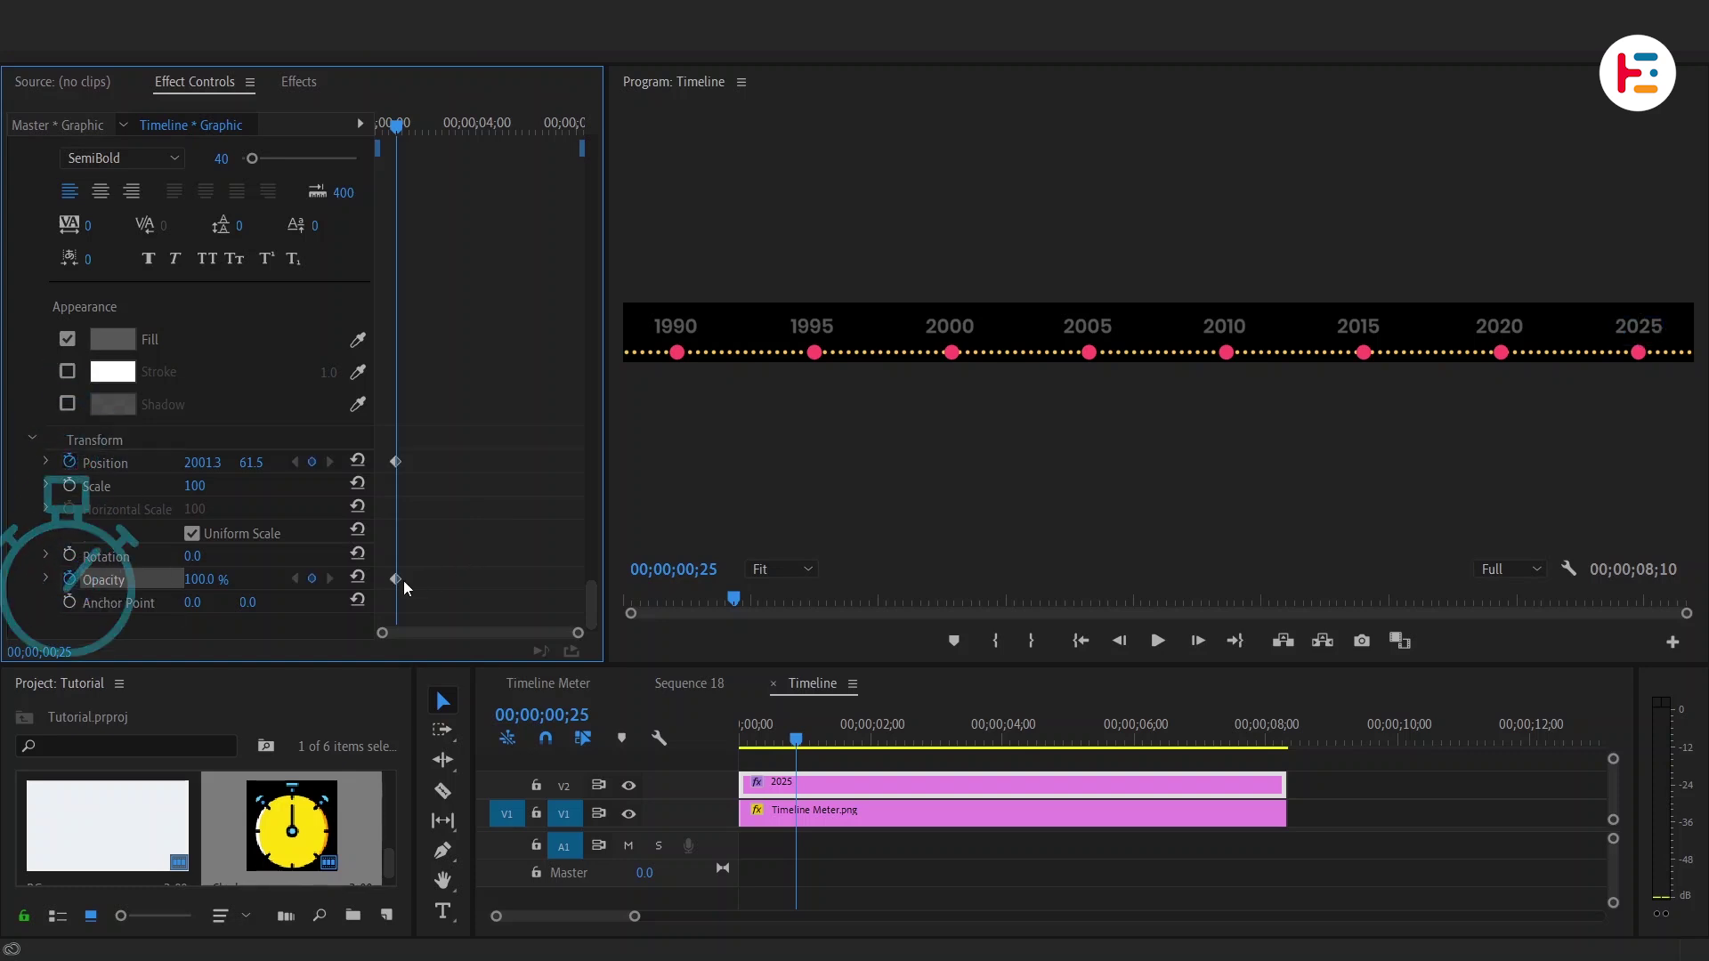
- Ten frames further on, shift the 2025 text slightly down and set its opacity to 0
{"action": "key", "text": "shift+Right"}
{"action": "key", "text": "shift+Right"}
{"action": "left_click_drag", "start_coordinate": [253, 462], "coordinate": [265, 463]}
{"action": "left_click", "coordinate": [205, 579]}
{"action": "type", "text": "0"}
{"action": "key", "text": "Return"}
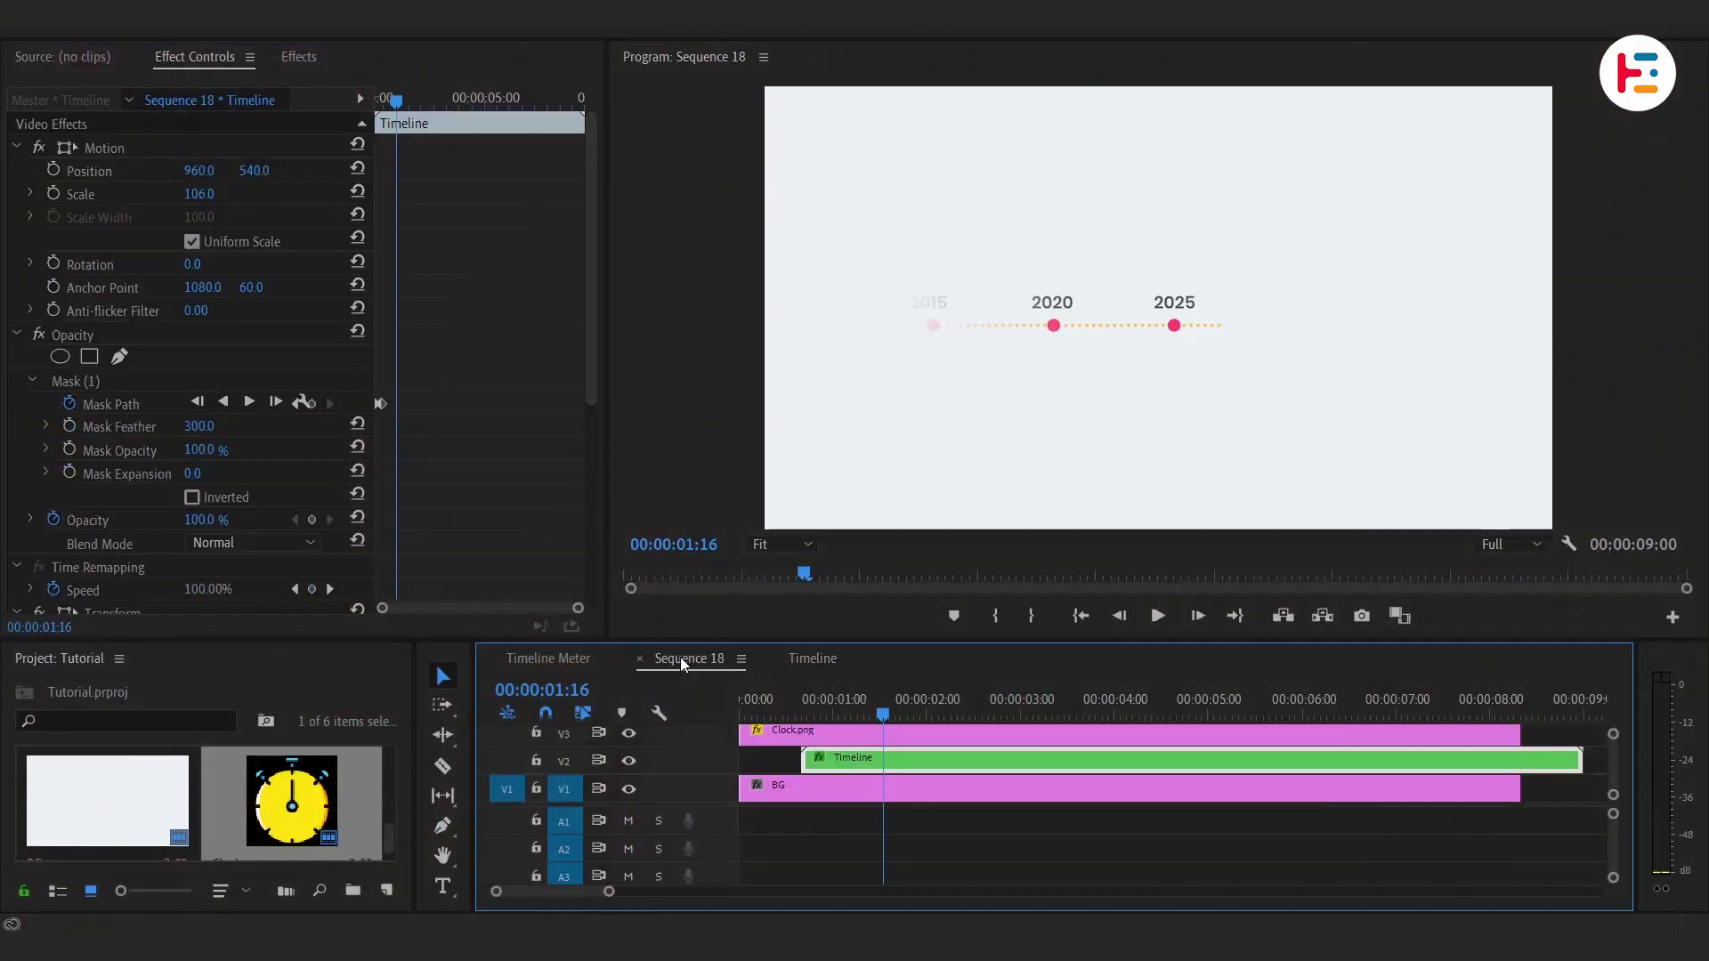
- In Sequence 18, keyframe the clock's scale at 0 at 00:00:01:16 and at 20 at 00:00:01:26
{"action": "left_click", "coordinate": [935, 732]}
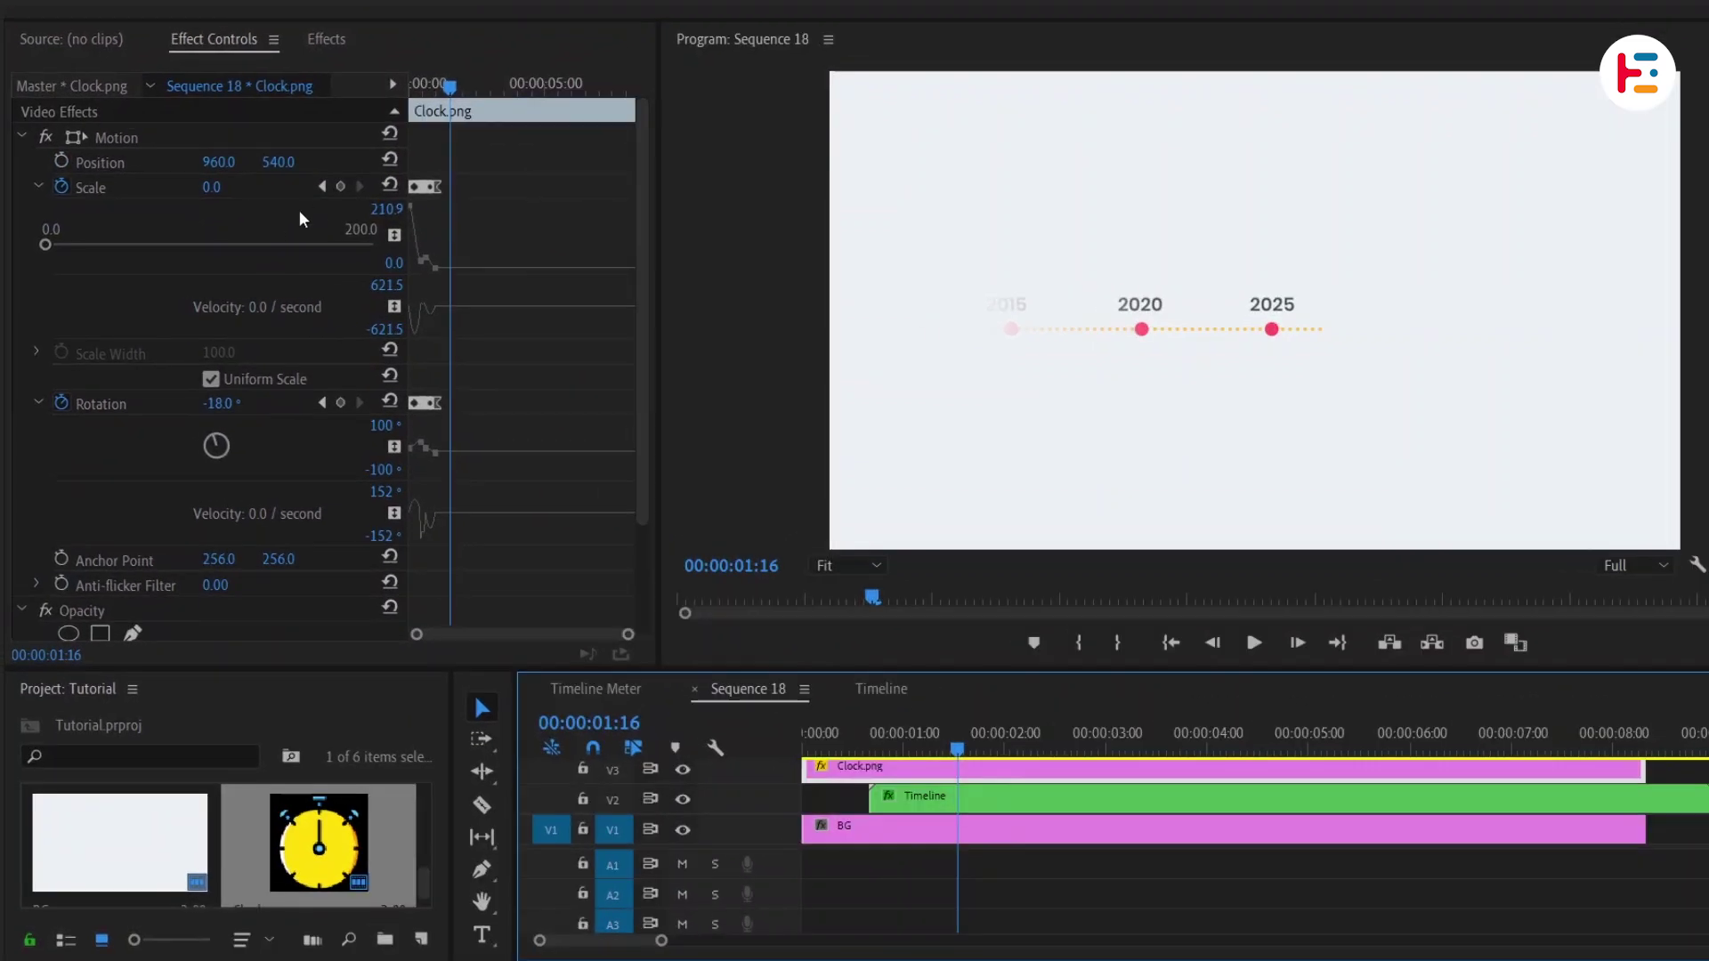
{"action": "left_click", "coordinate": [341, 186]}
{"action": "scroll", "coordinate": [441, 232], "scroll_direction": "up", "scroll_amount": 3}
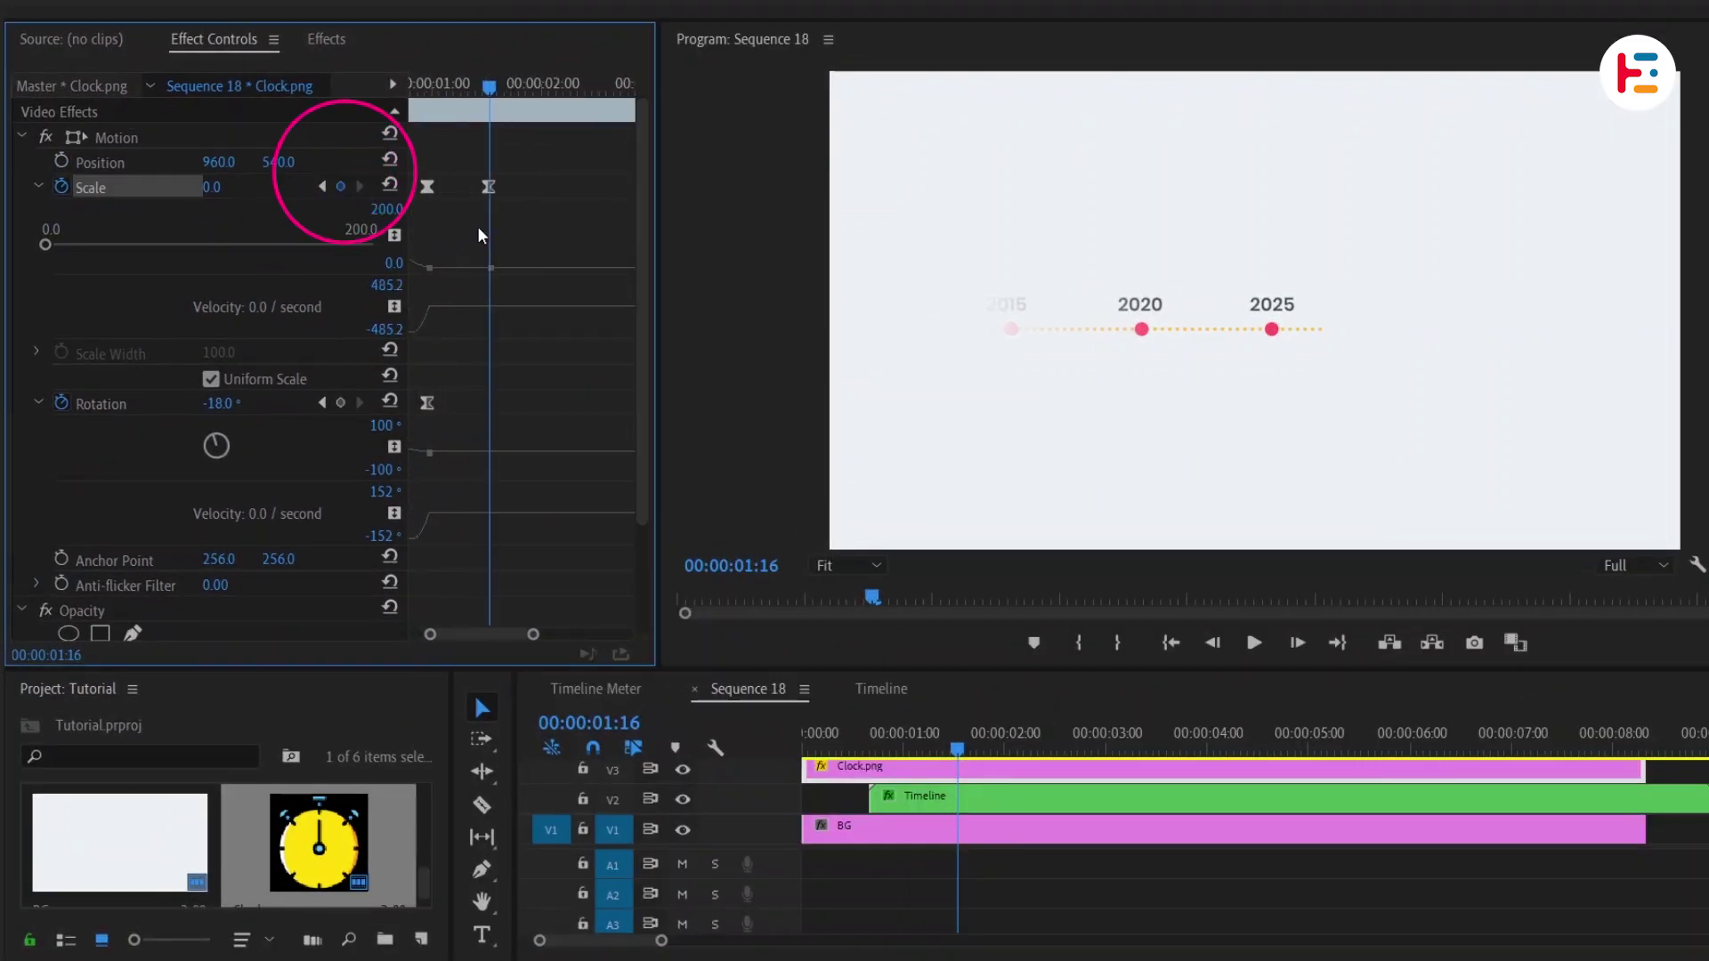
{"action": "left_click", "coordinate": [504, 85]}
{"action": "left_click", "coordinate": [237, 188]}
{"action": "type", "text": "20"}
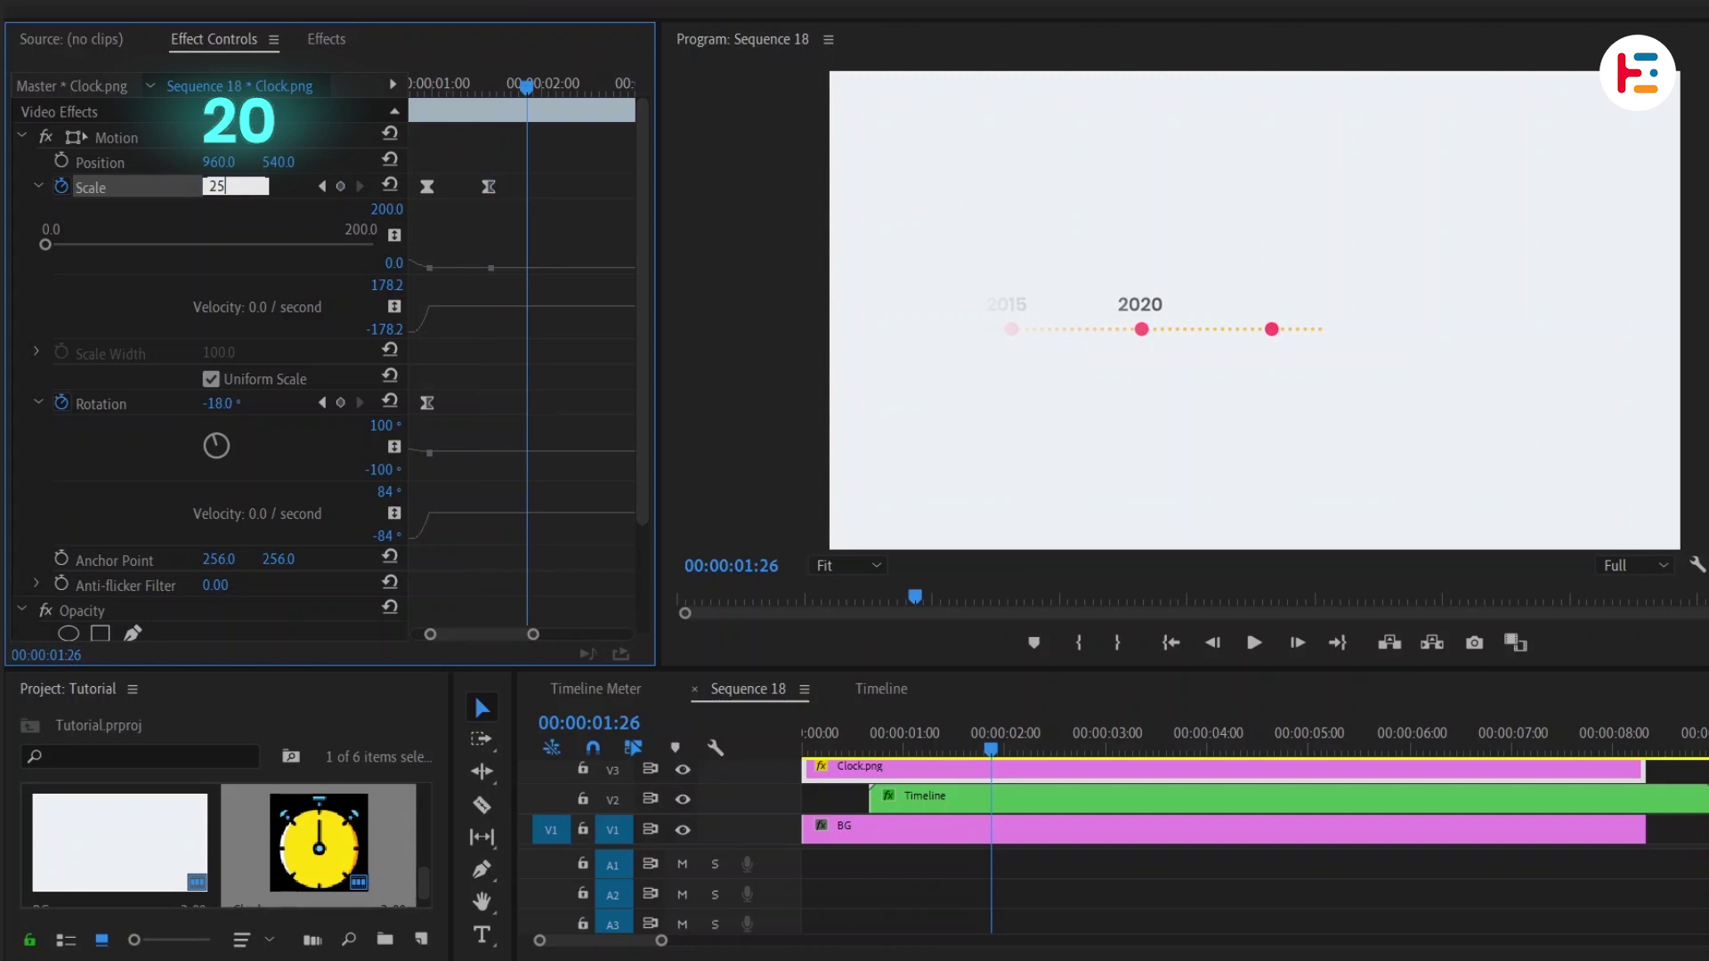
{"action": "key", "text": "Return"}
- Start keyframing the clock's position at 00:00:01:16 and shift it slightly right to X 982 at 00:00:01:26
{"action": "key", "text": "Left"}
{"action": "key", "text": "Left"}
{"action": "key", "text": "Left"}
{"action": "key", "text": "Left"}
{"action": "key", "text": "Left"}
{"action": "key", "text": "Left"}
{"action": "key", "text": "Left"}
{"action": "key", "text": "Left"}
{"action": "key", "text": "Left"}
{"action": "key", "text": "Left"}
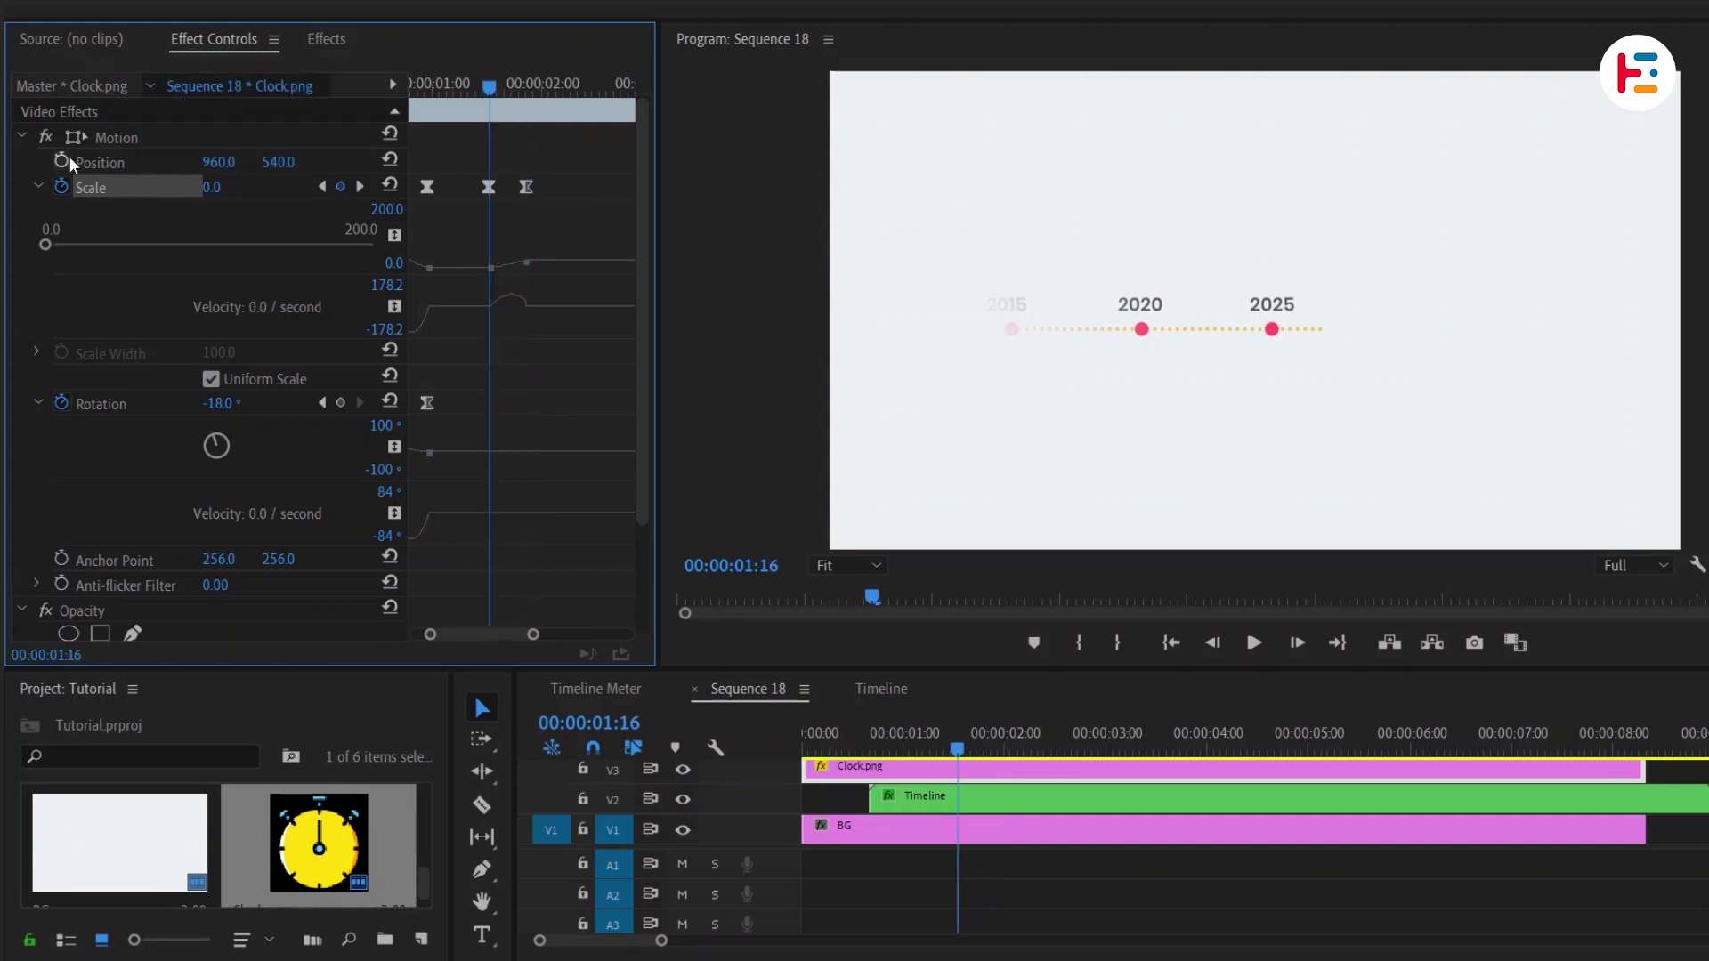
{"action": "left_click", "coordinate": [62, 161]}
{"action": "key", "text": "Right"}
{"action": "key", "text": "Right"}
{"action": "key", "text": "Right"}
{"action": "key", "text": "Right"}
{"action": "key", "text": "Right"}
{"action": "key", "text": "Right"}
{"action": "key", "text": "Right"}
{"action": "key", "text": "Right"}
{"action": "key", "text": "Right"}
{"action": "key", "text": "Right"}
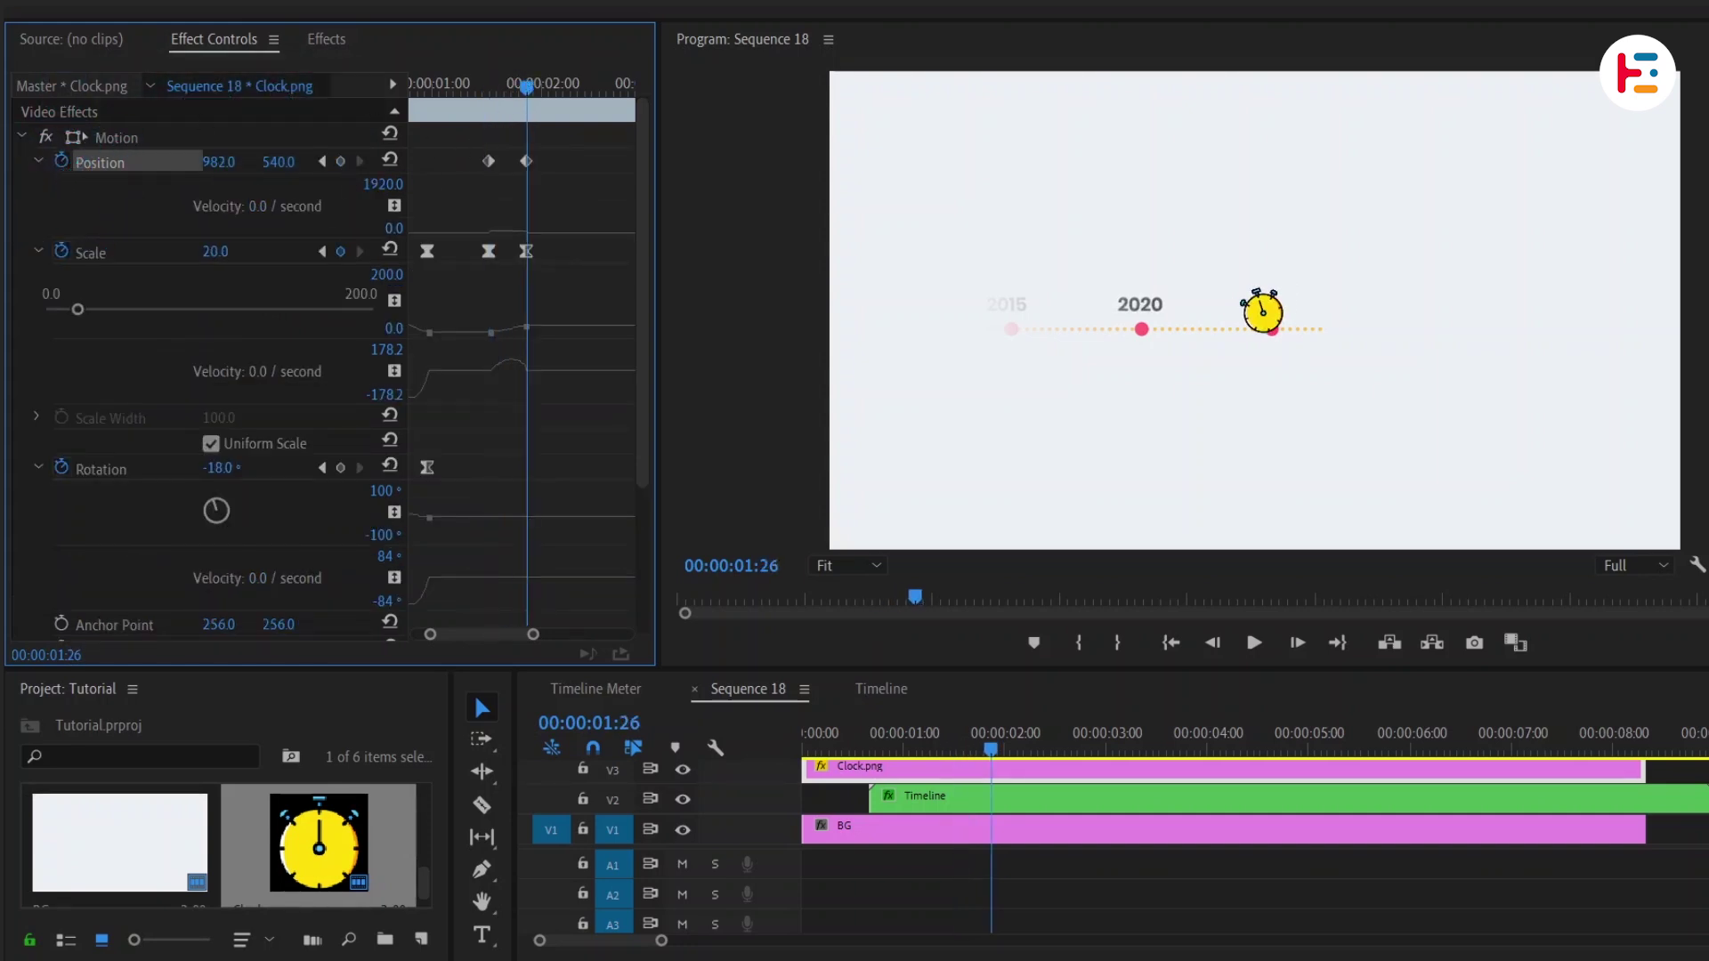
{"action": "left_click_drag", "start_coordinate": [219, 162], "coordinate": [229, 162]}
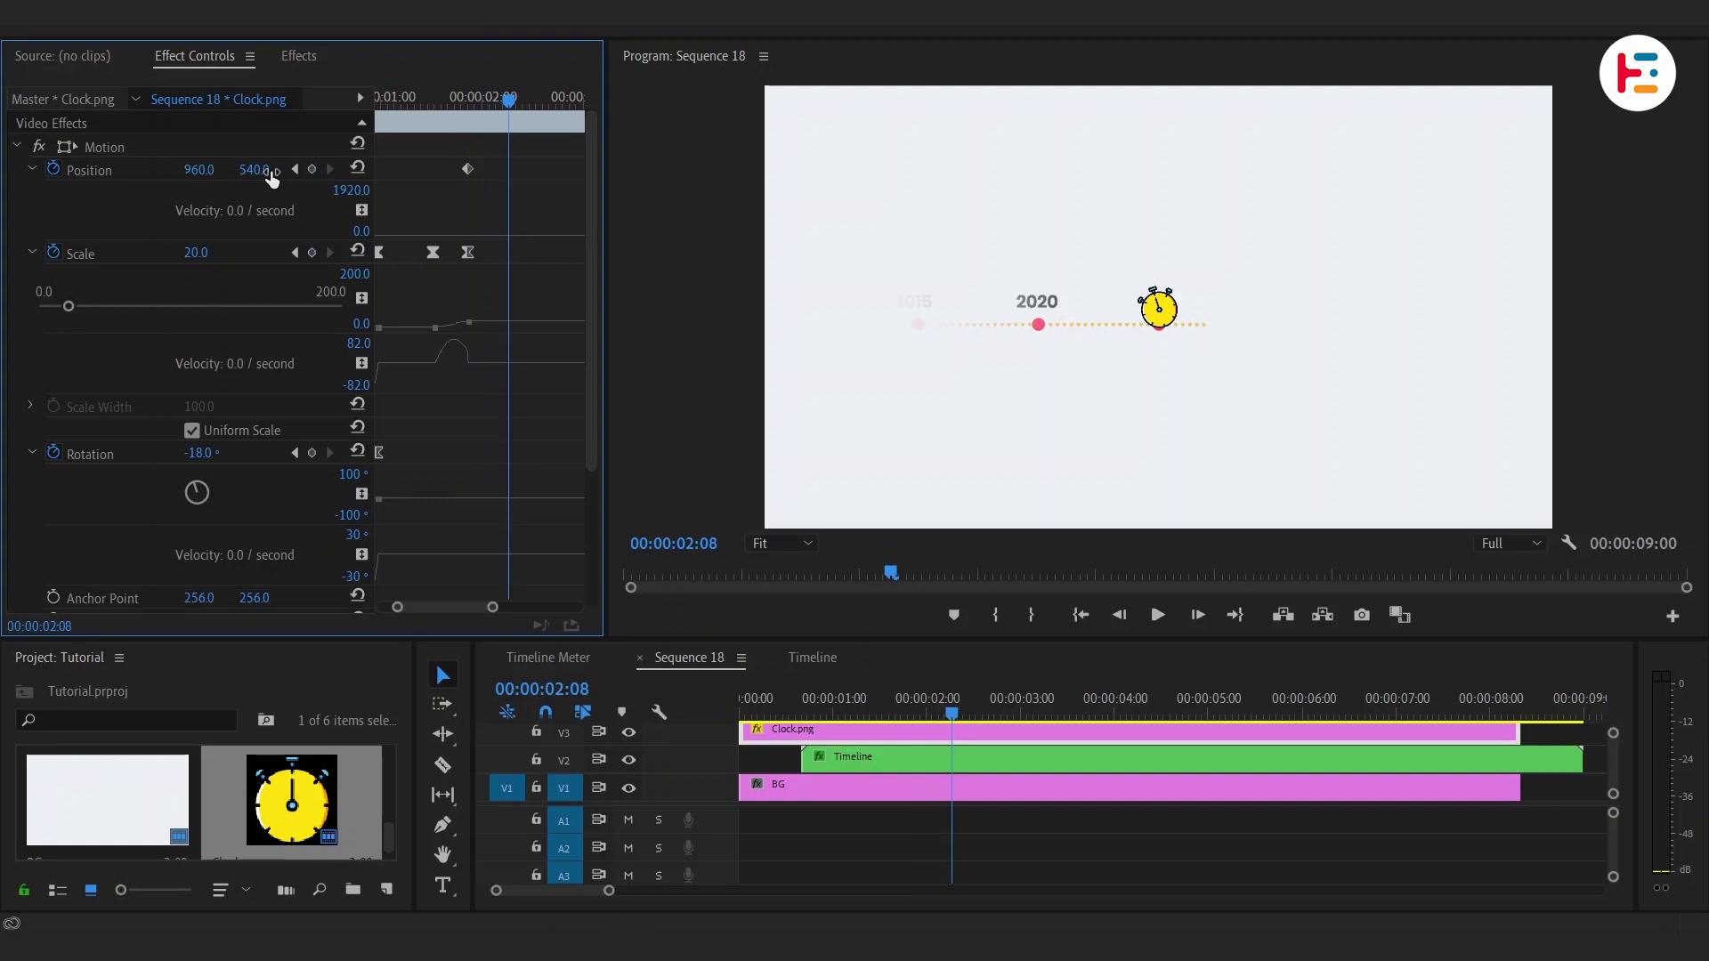
- Raise the clock to a vertical position of 342 at 00:00:02:08
{"action": "left_click_drag", "start_coordinate": [254, 169], "coordinate": [268, 169]}
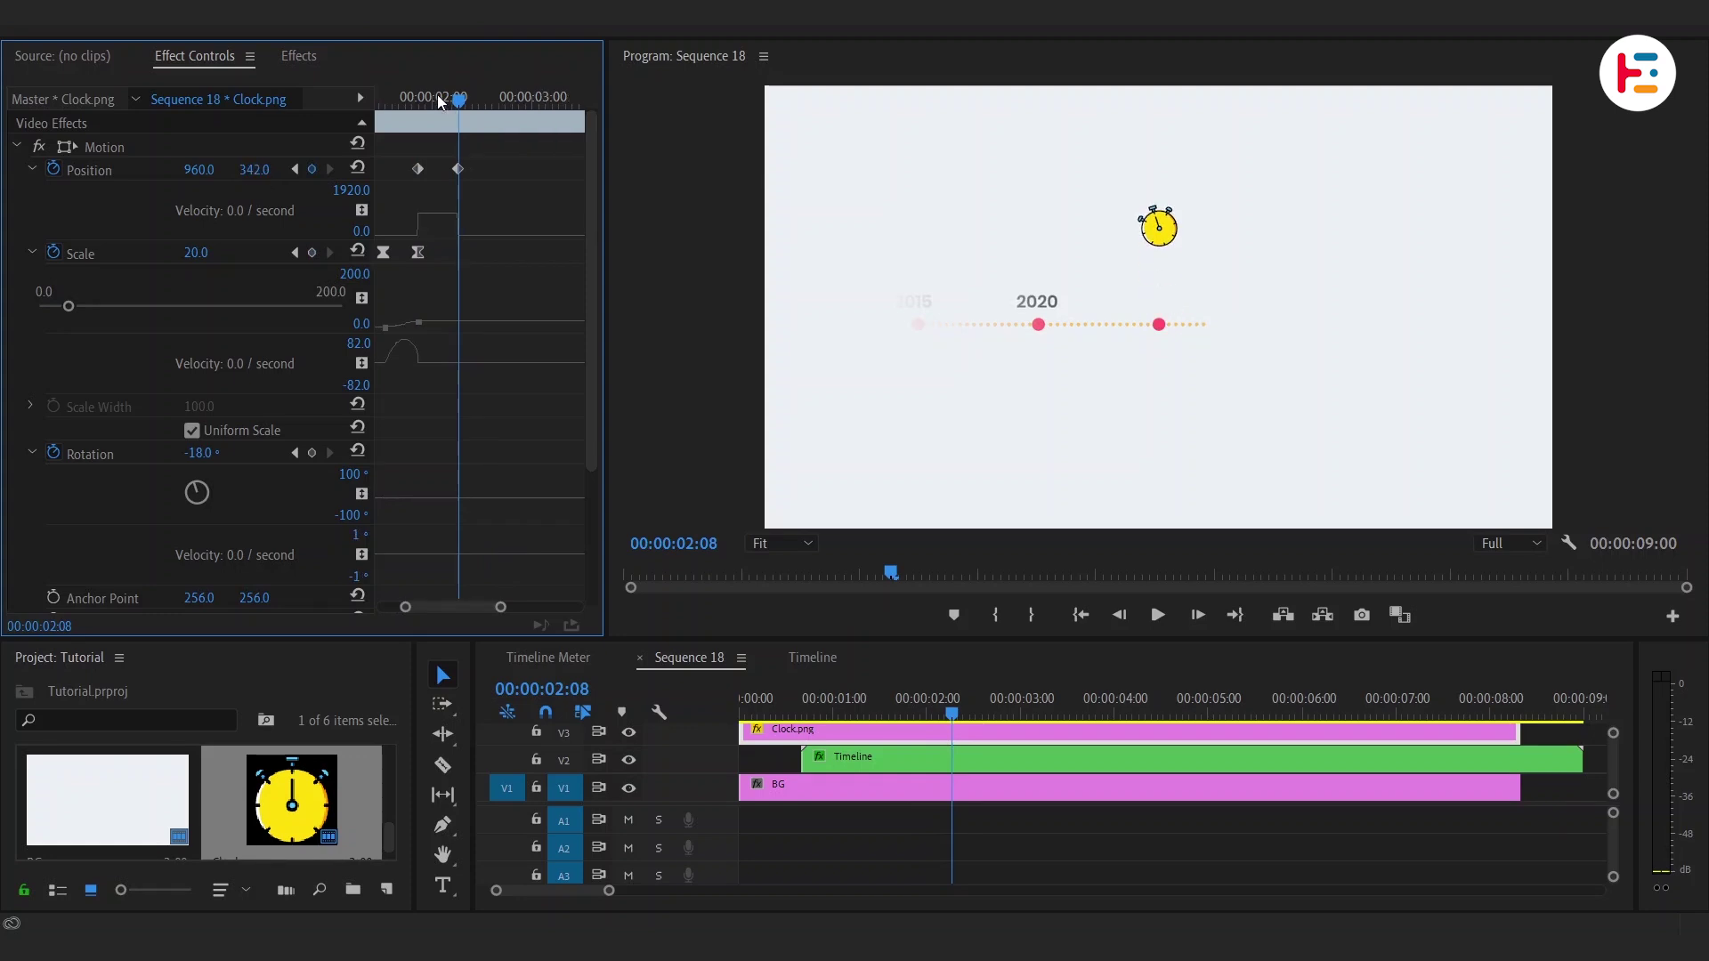
- Keyframe the Timeline clip's position at 00:00:01:26 and lower it to Y 673 at 00:00:02:08
{"action": "left_click_drag", "start_coordinate": [439, 102], "coordinate": [418, 102]}
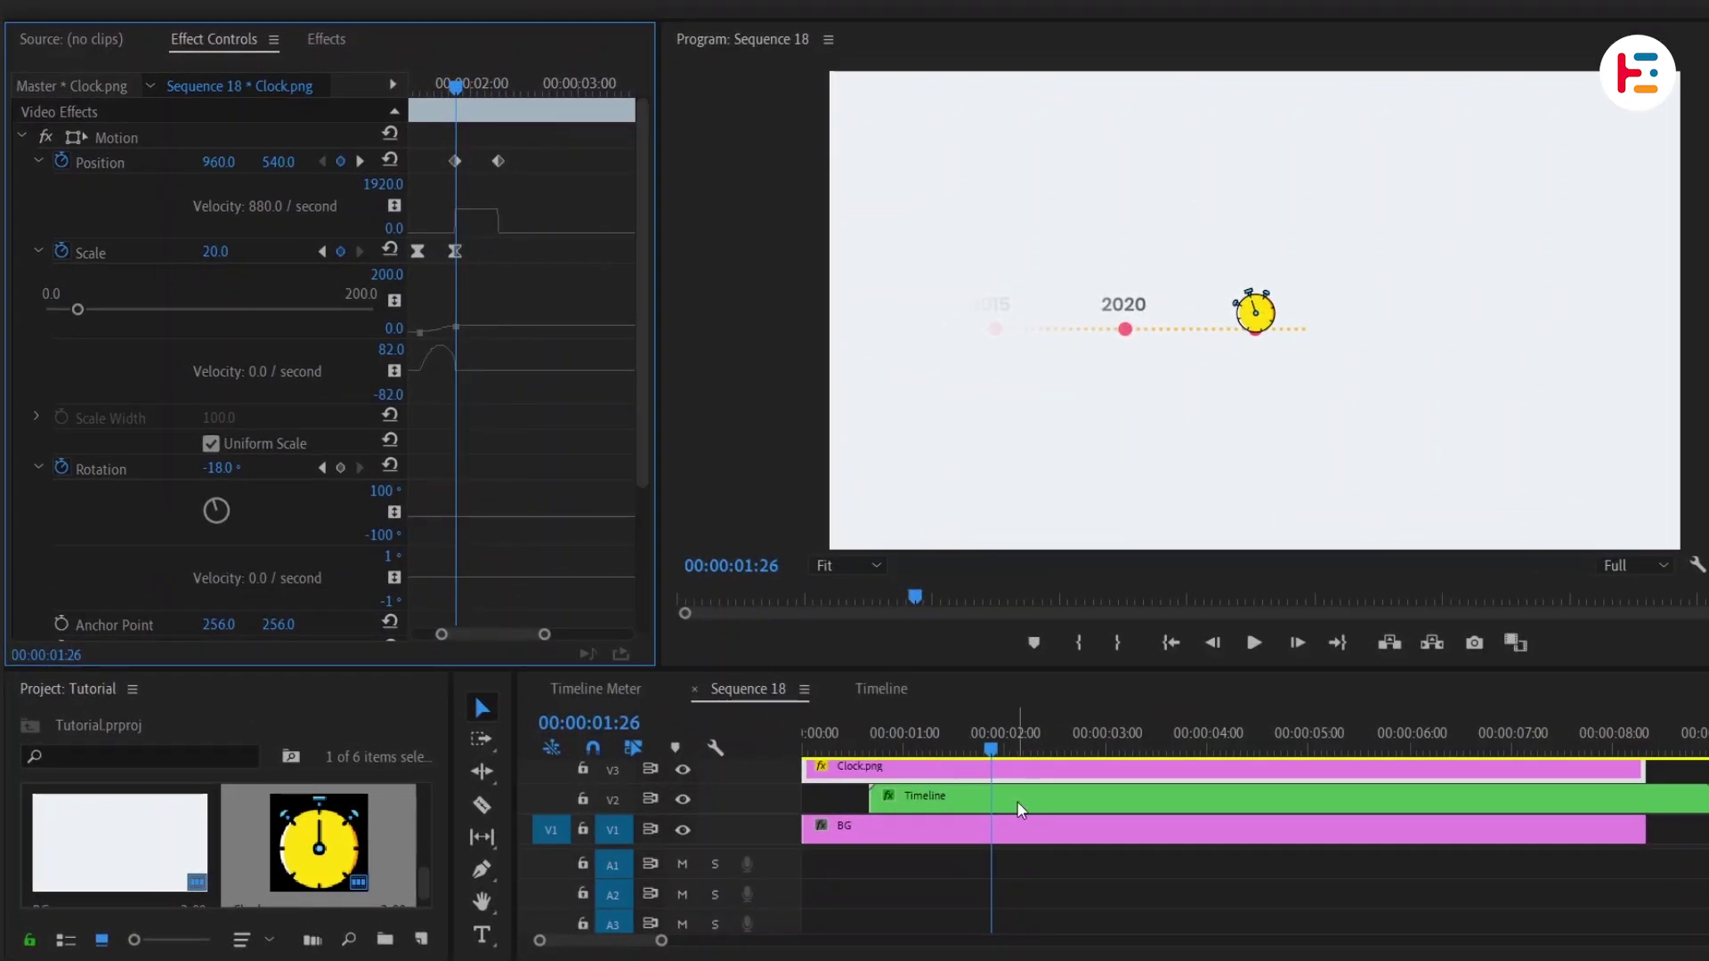
{"action": "left_click", "coordinate": [1021, 806]}
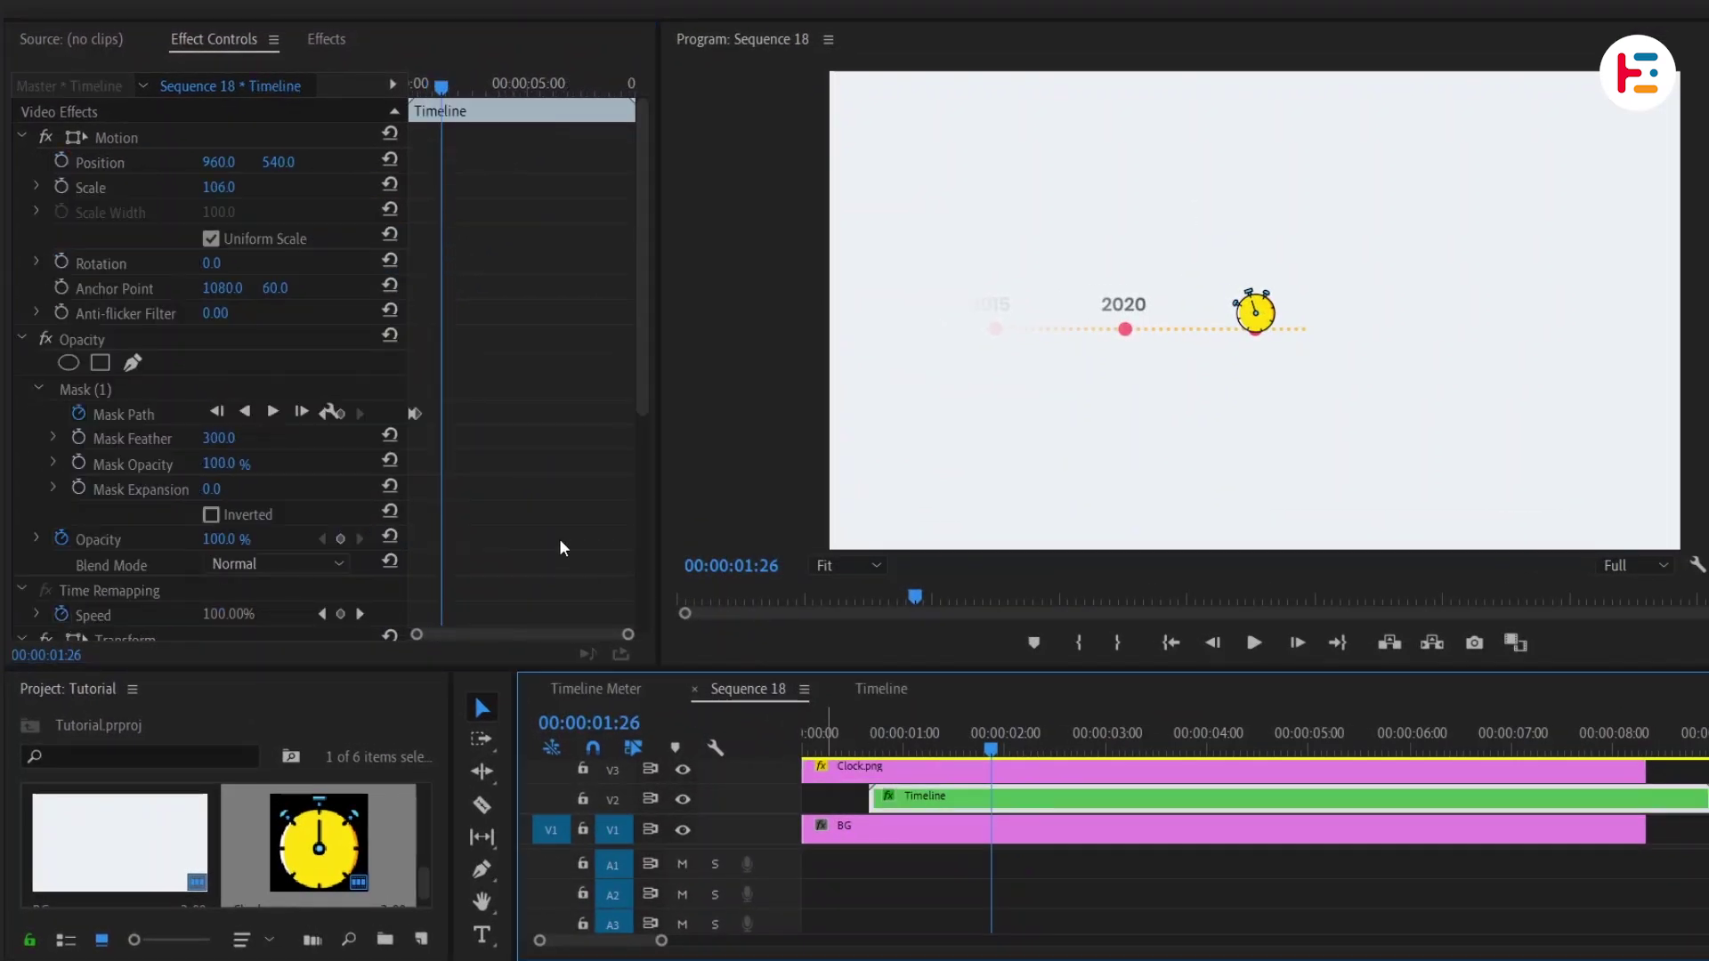
{"action": "key", "text": "Right"}
{"action": "key", "text": "Right"}
{"action": "key", "text": "Right"}
{"action": "key", "text": "Right"}
{"action": "key", "text": "Right"}
{"action": "key", "text": "Right"}
{"action": "key", "text": "Right"}
{"action": "key", "text": "Right"}
{"action": "key", "text": "Right"}
{"action": "key", "text": "Right"}
{"action": "key", "text": "Right"}
{"action": "key", "text": "Right"}
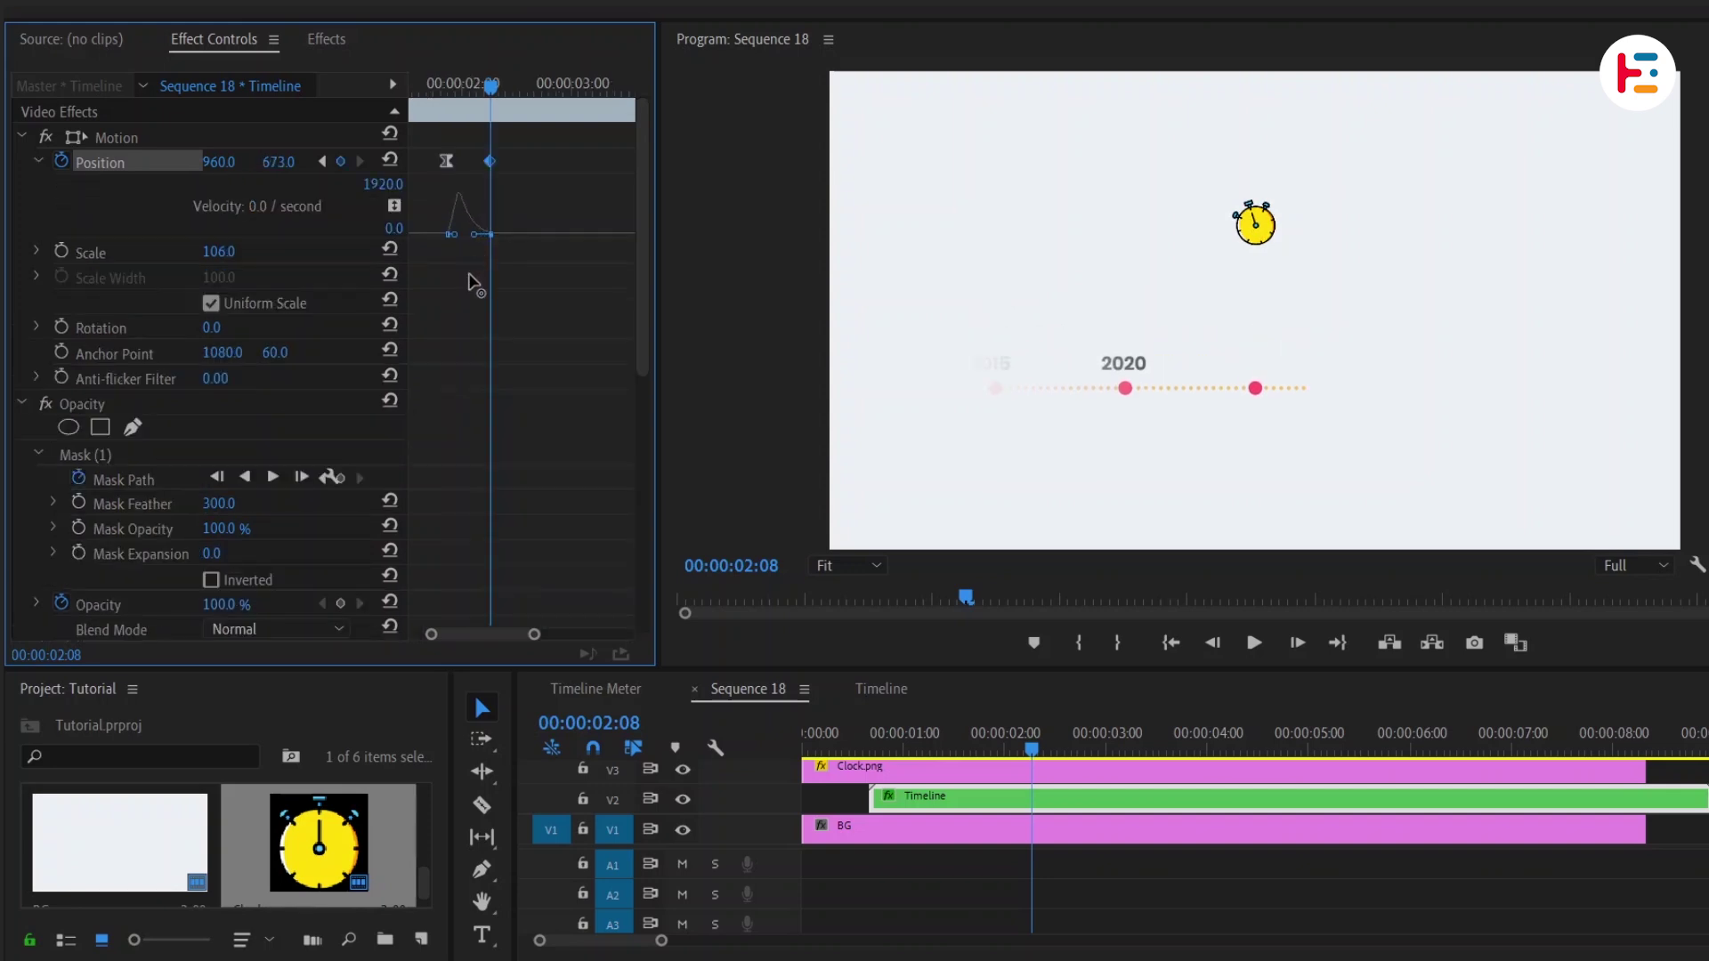
- Add a position keyframe to the clock at 00:00:02:10 and move it right to X 1539 at 00:00:02:20
{"action": "left_click", "coordinate": [1047, 780]}
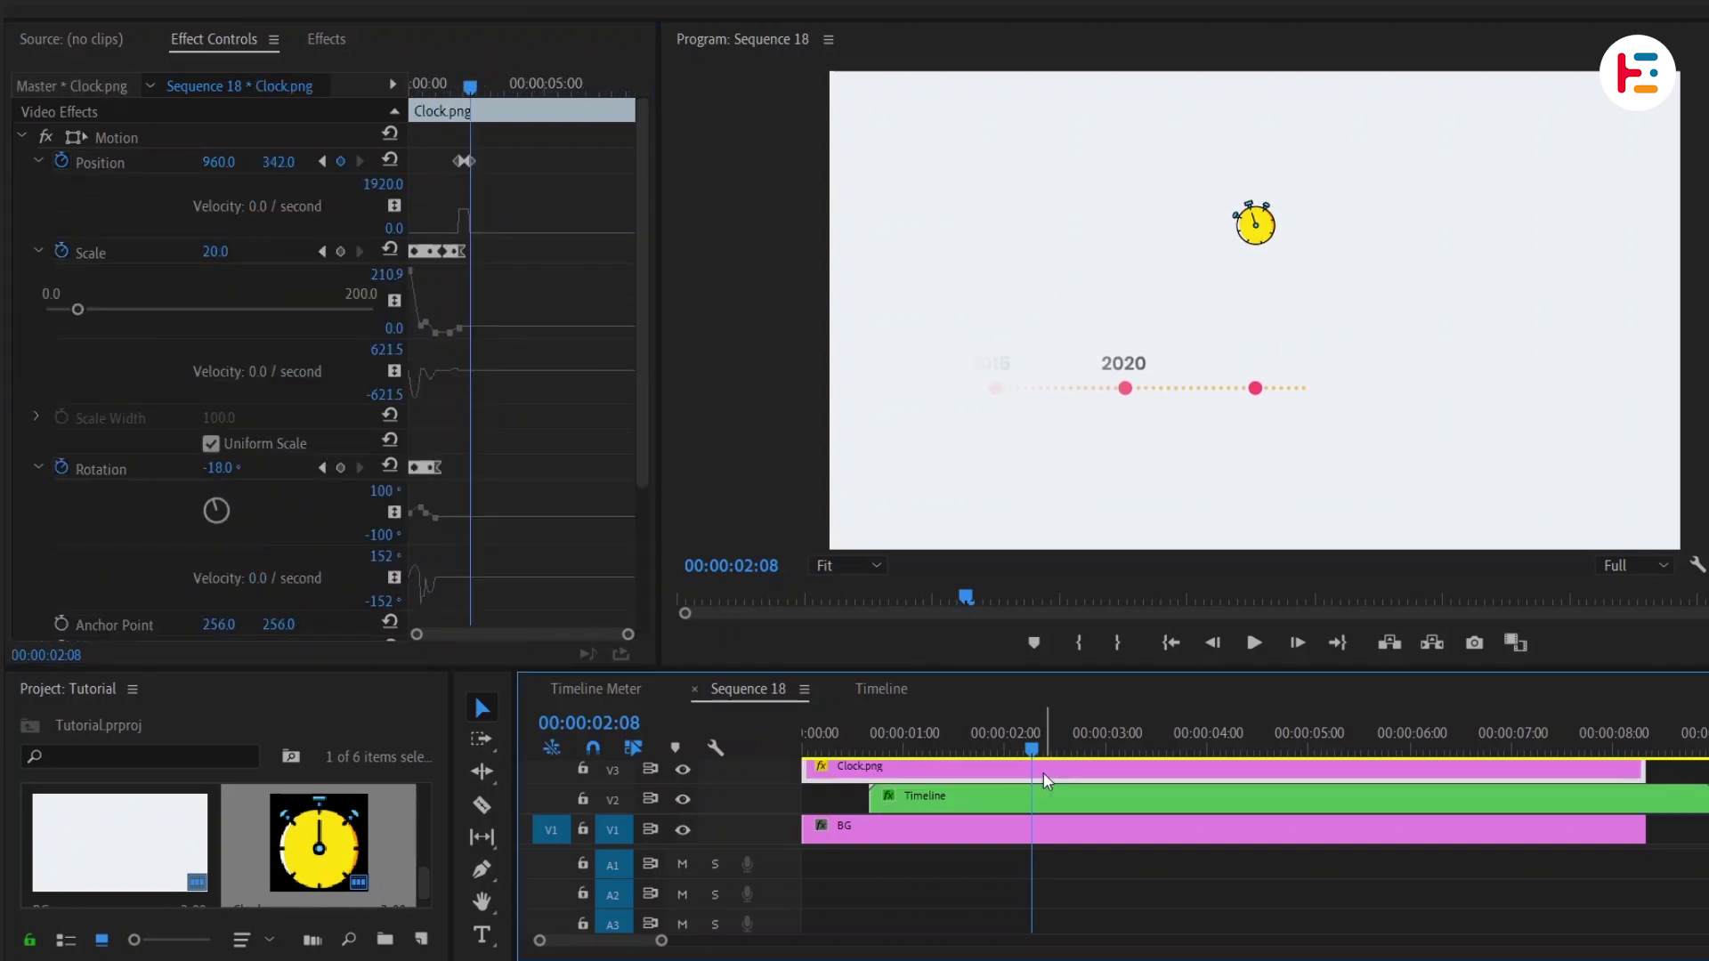
{"action": "left_click", "coordinate": [471, 143]}
{"action": "scroll", "coordinate": [472, 142], "scroll_direction": "up", "scroll_amount": 3}
{"action": "key", "text": "Right"}
{"action": "key", "text": "Right"}
{"action": "left_click", "coordinate": [343, 162]}
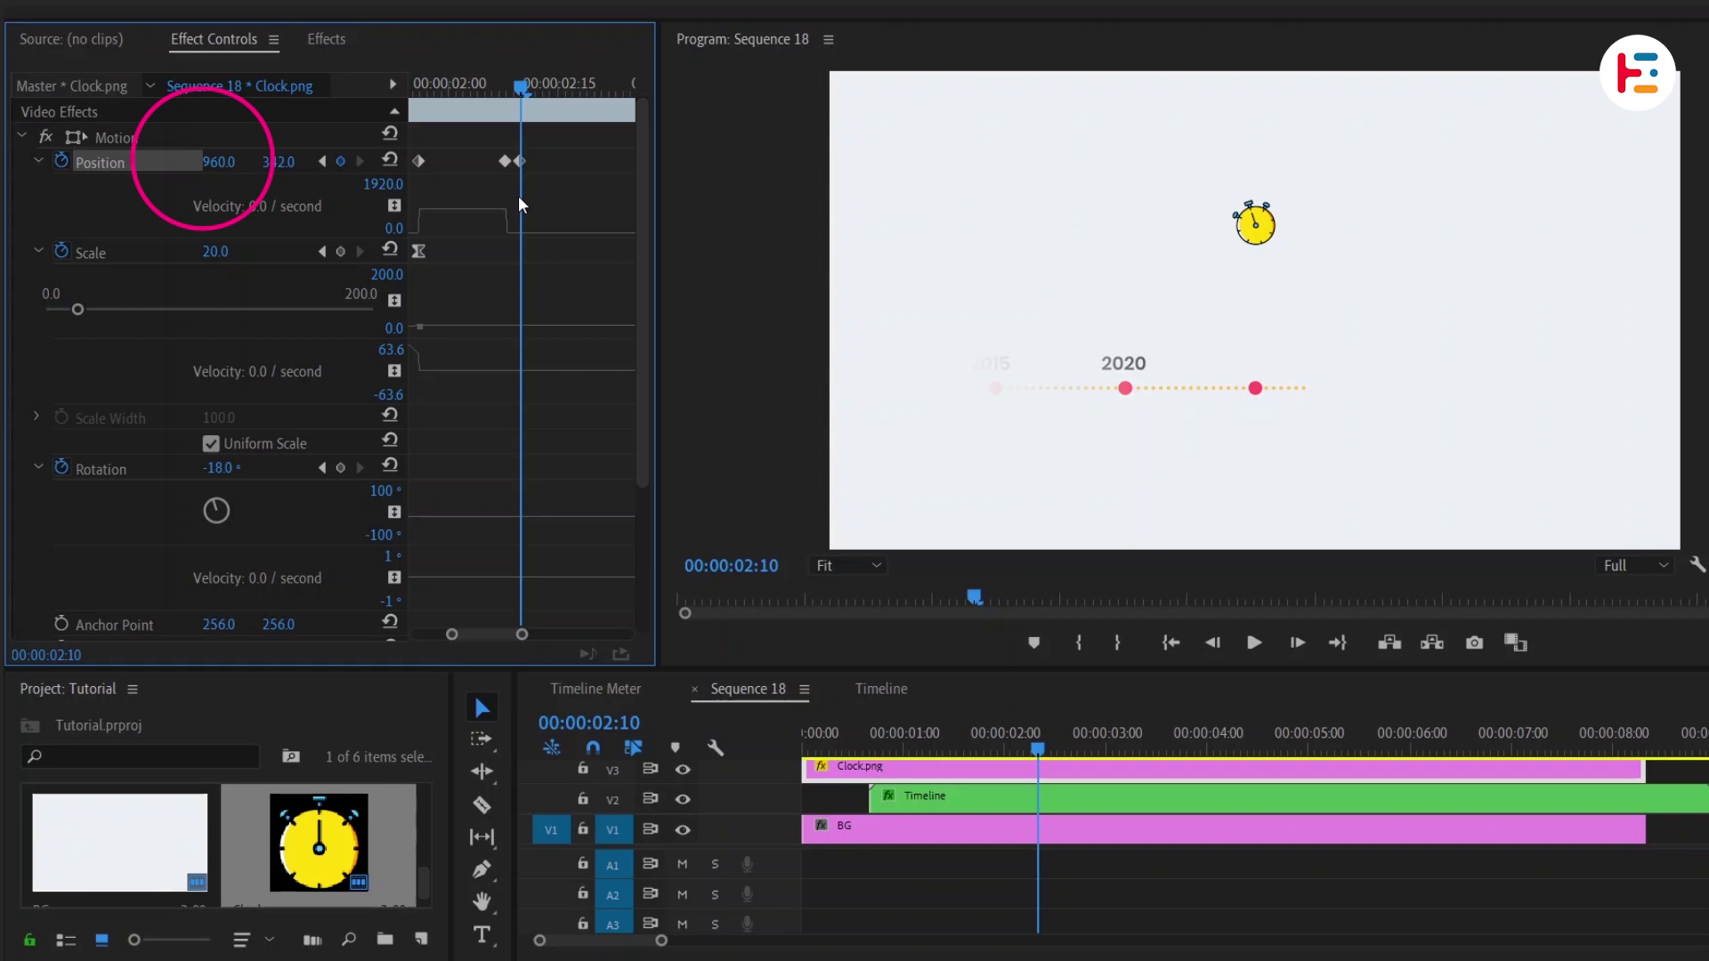
{"action": "key", "text": "shift+Right"}
{"action": "key", "text": "shift+Right"}
{"action": "left_click_drag", "start_coordinate": [223, 162], "coordinate": [449, 162]}
- Apply Ease Out temporal interpolation to the clock's position keyframes at 00:00:01:26 and 00:00:02:10 and preview the motion
{"action": "right_click", "coordinate": [519, 161]}
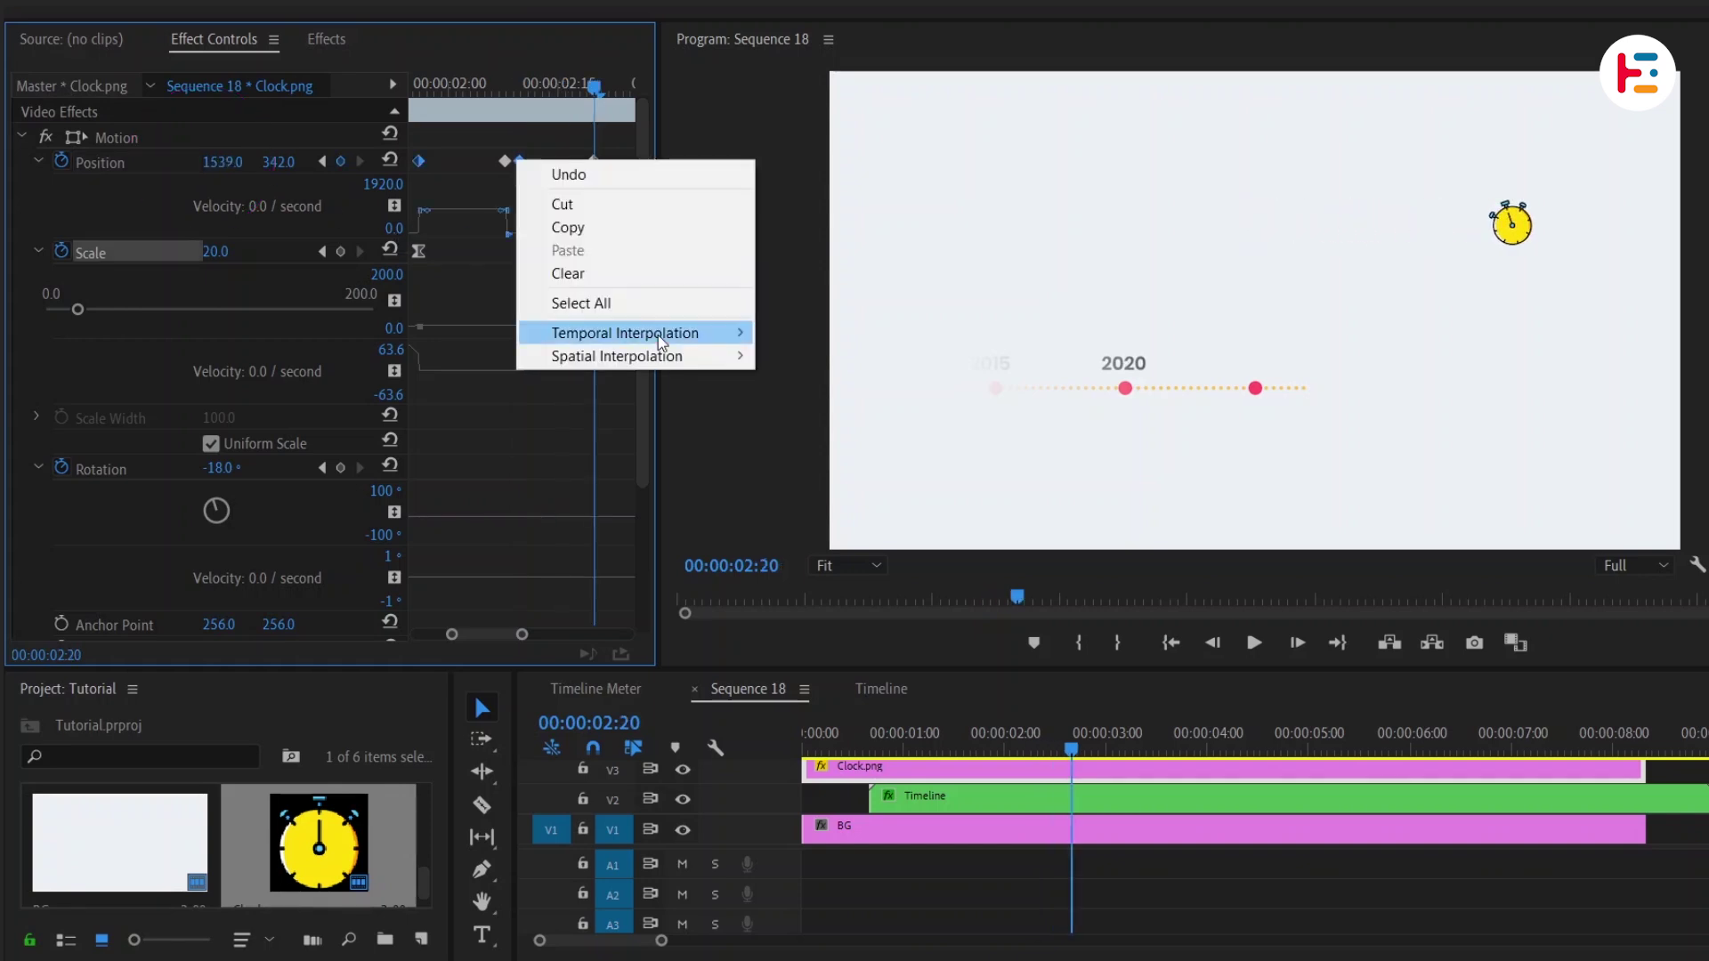
{"action": "mouse_move", "coordinate": [660, 340]}
{"action": "left_click", "coordinate": [792, 478]}
{"action": "key", "text": "shift+k"}
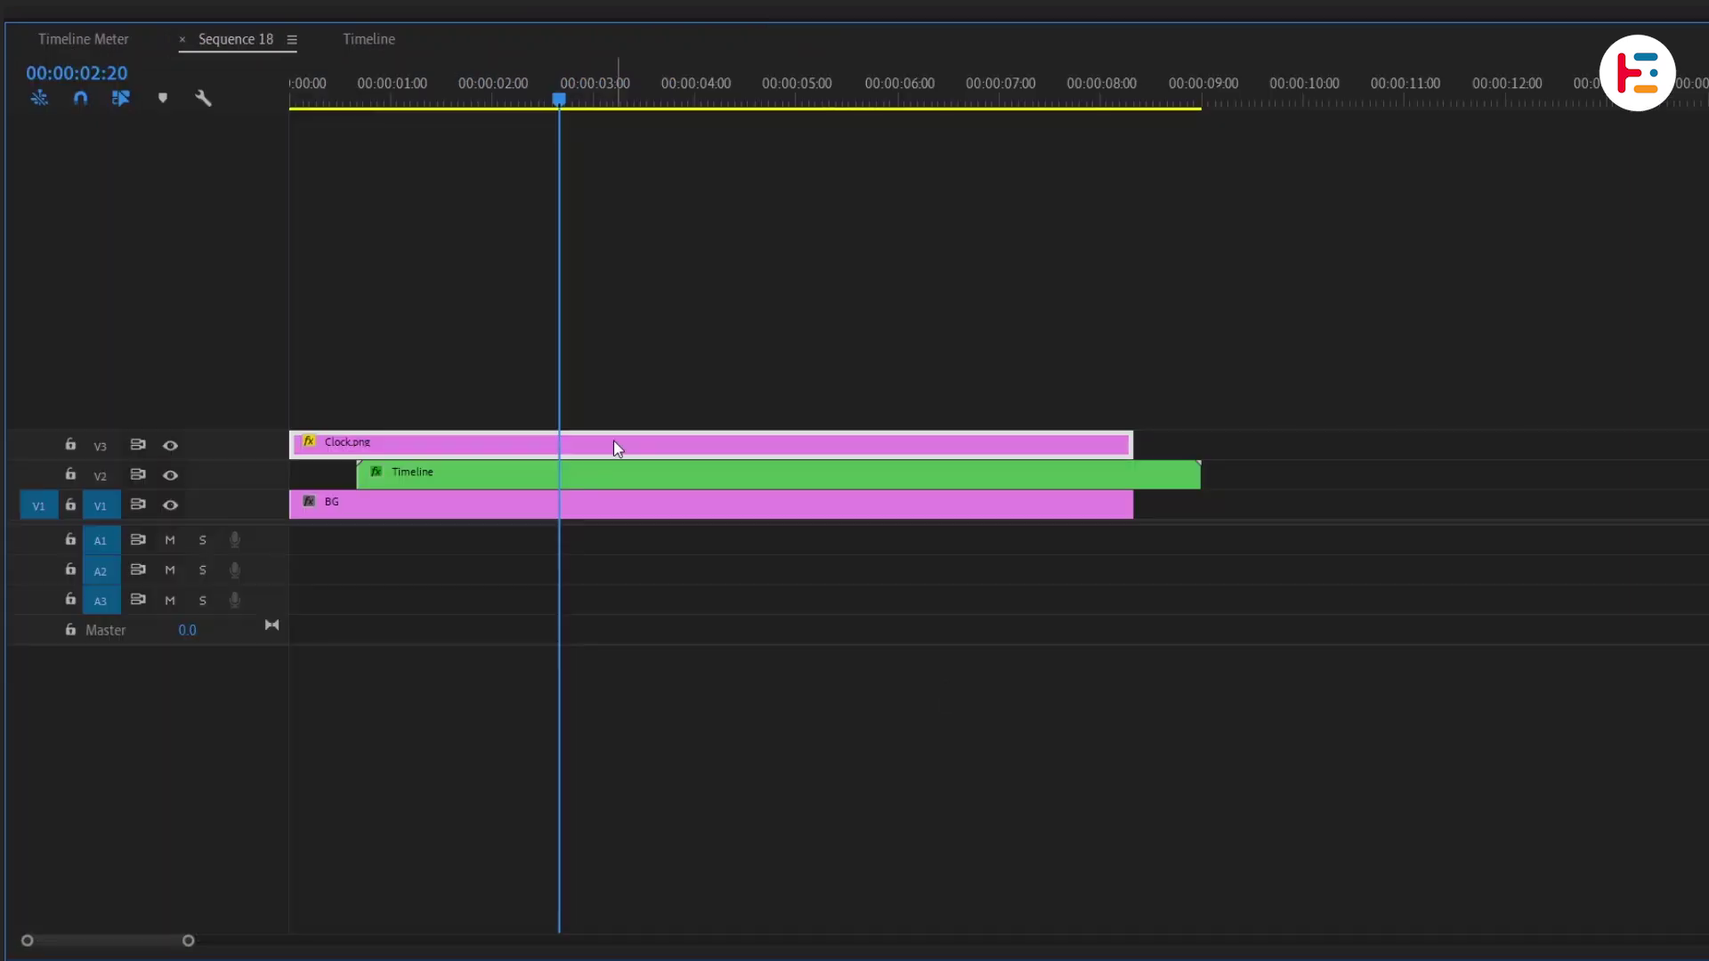
- Move the Clock.png clip up to track V4 and draw a wide rectangle above the timeline, reaching past the clock
{"action": "left_click_drag", "start_coordinate": [613, 441], "coordinate": [618, 412]}
{"action": "key", "text": "grave"}
{"action": "left_click_drag", "start_coordinate": [481, 870], "coordinate": [534, 870]}
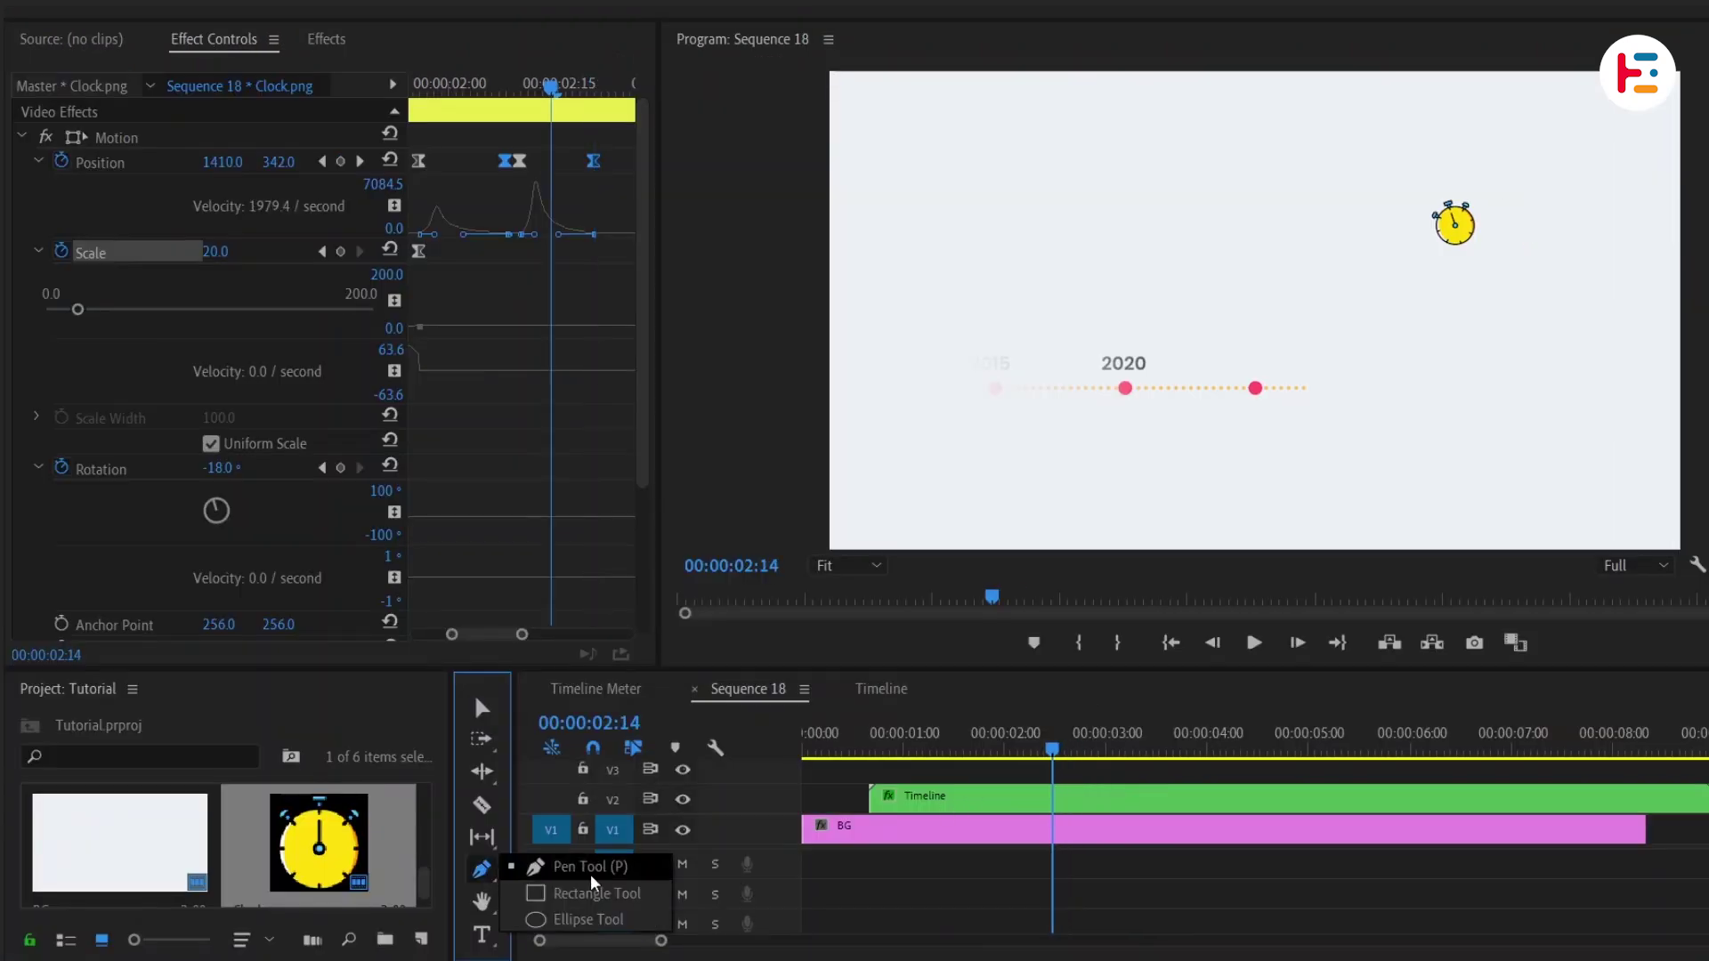
{"action": "left_click", "coordinate": [561, 896]}
{"action": "left_click_drag", "start_coordinate": [986, 183], "coordinate": [1484, 350]}
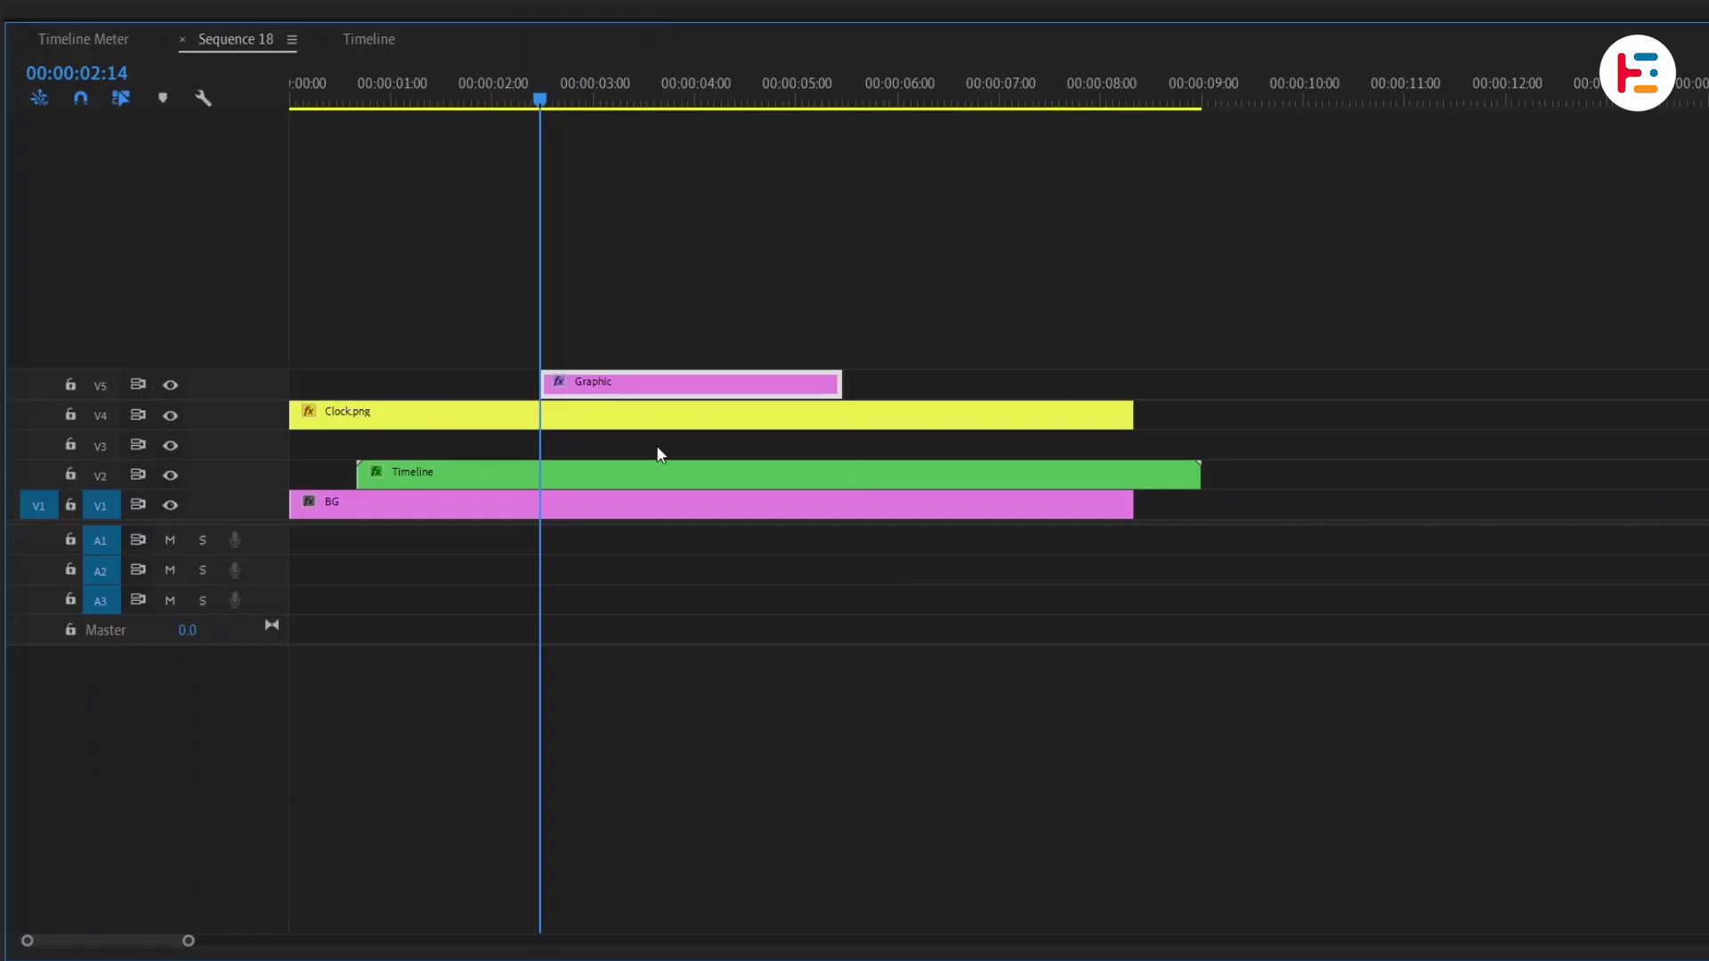
- Move the rectangle's Graphic clip down to track V3 beneath the clock and extend it to the end of Clock.png
{"action": "left_click_drag", "start_coordinate": [590, 385], "coordinate": [593, 446]}
{"action": "left_click_drag", "start_coordinate": [838, 444], "coordinate": [1132, 474]}
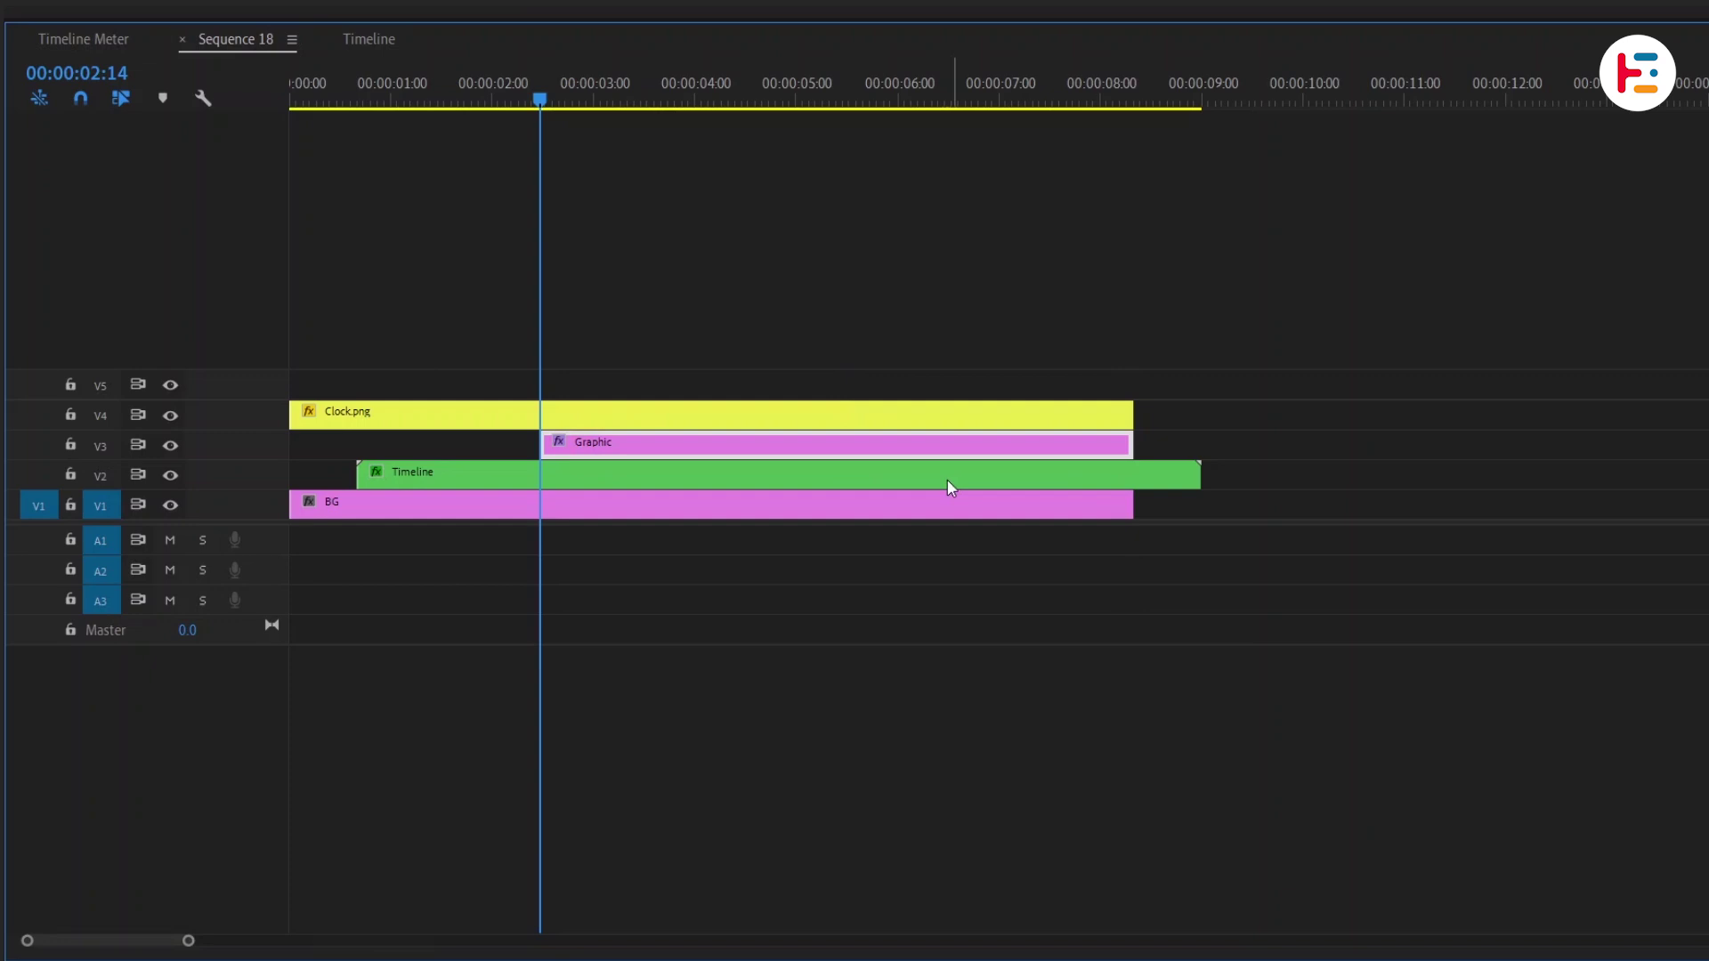
- Change the rectangle shape's fill colour to white
{"action": "key", "text": "grave"}
{"action": "scroll", "coordinate": [181, 411], "scroll_direction": "down", "scroll_amount": 3}
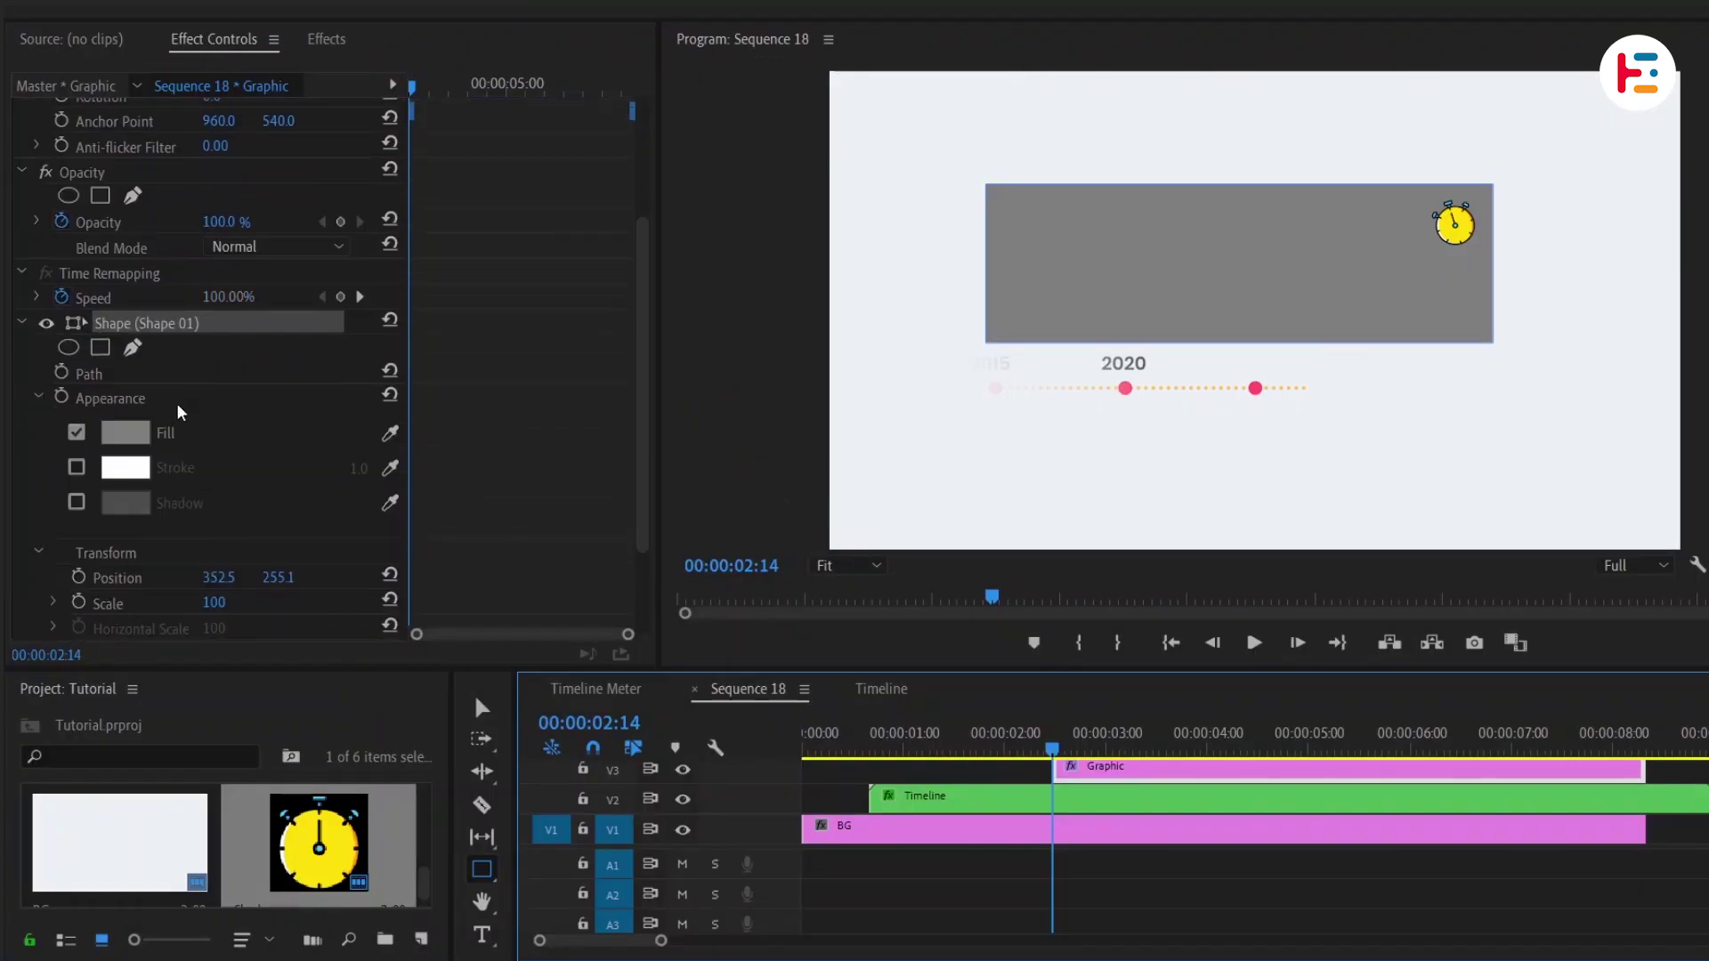
{"action": "left_click", "coordinate": [134, 437]}
{"action": "left_click", "coordinate": [719, 728]}
{"action": "key", "text": "Return"}
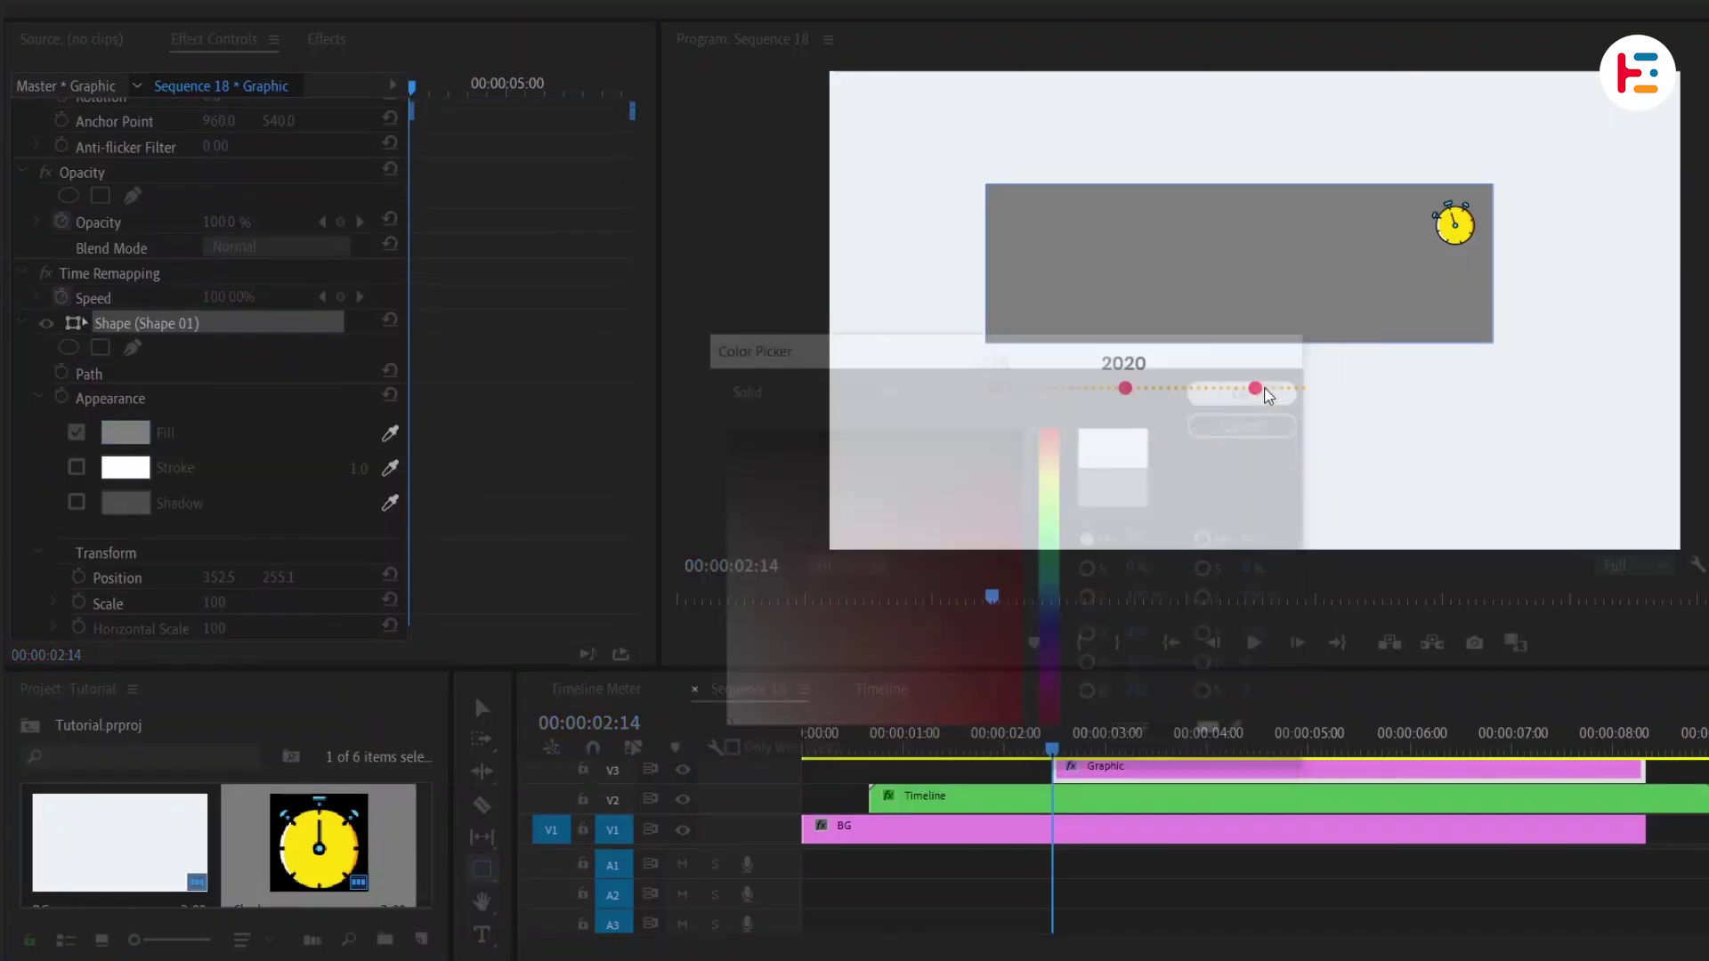
- Draw a small curved pointer with the Pen tool on the card's lower edge, aimed at the last timeline dot
{"action": "scroll", "coordinate": [484, 457], "scroll_direction": "down", "scroll_amount": 1}
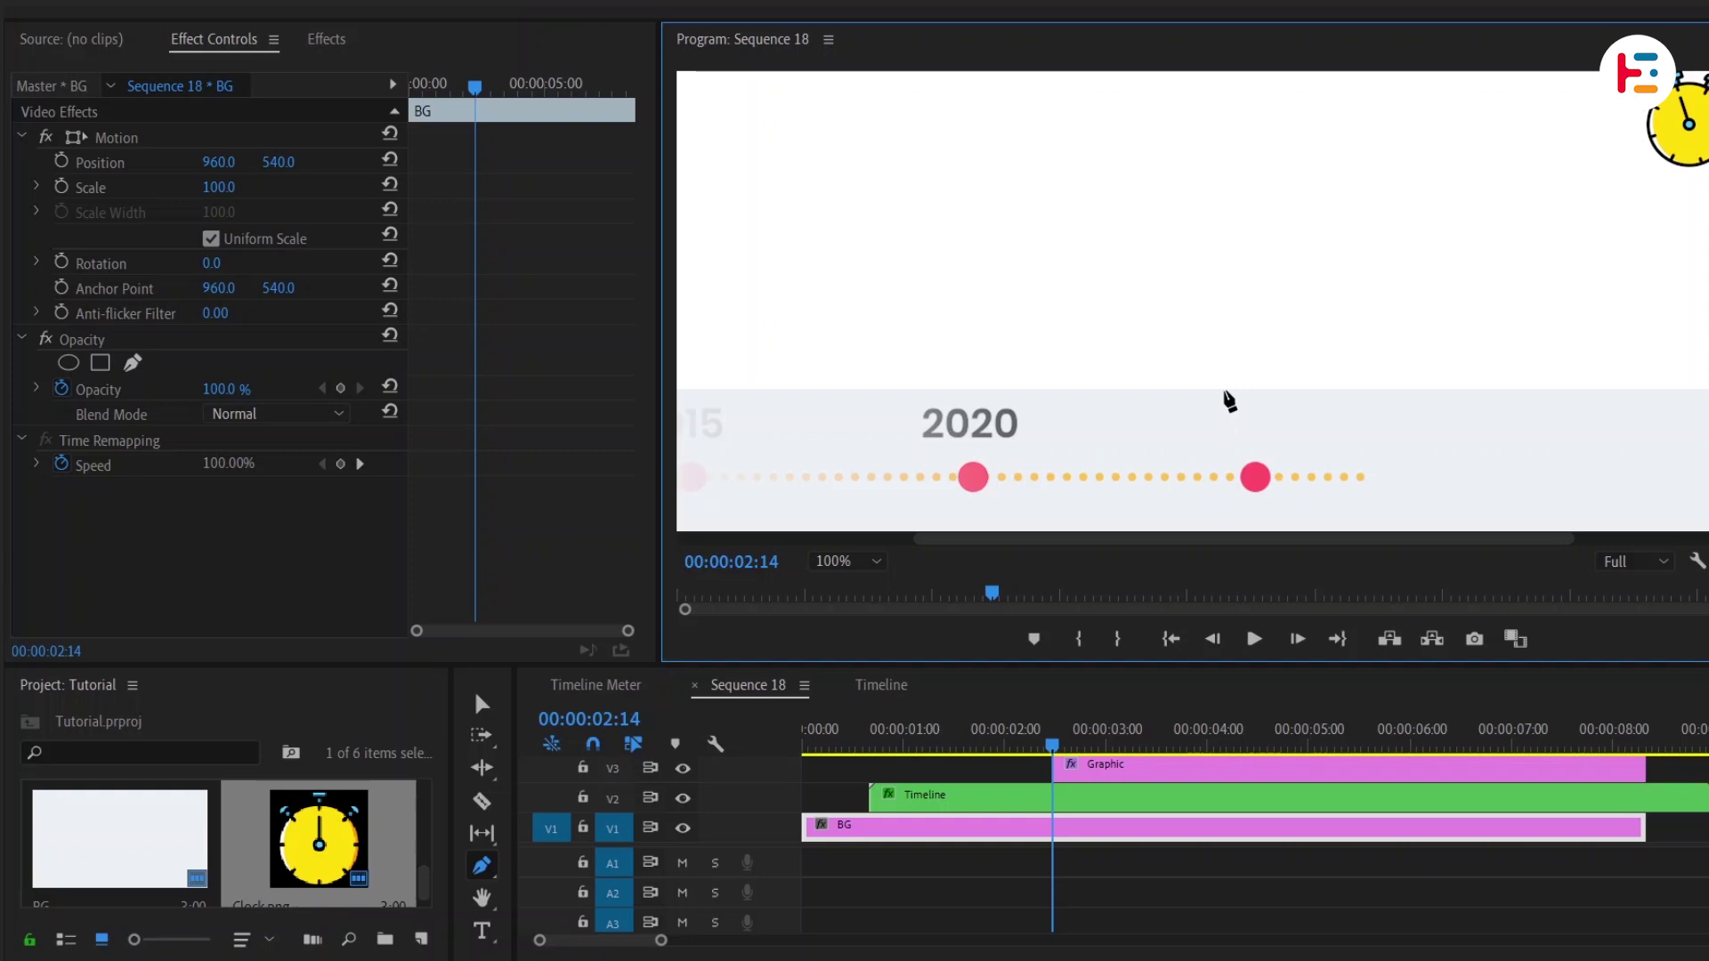
{"action": "left_click", "coordinate": [1225, 392]}
{"action": "left_click_drag", "start_coordinate": [1250, 441], "coordinate": [1263, 442]}
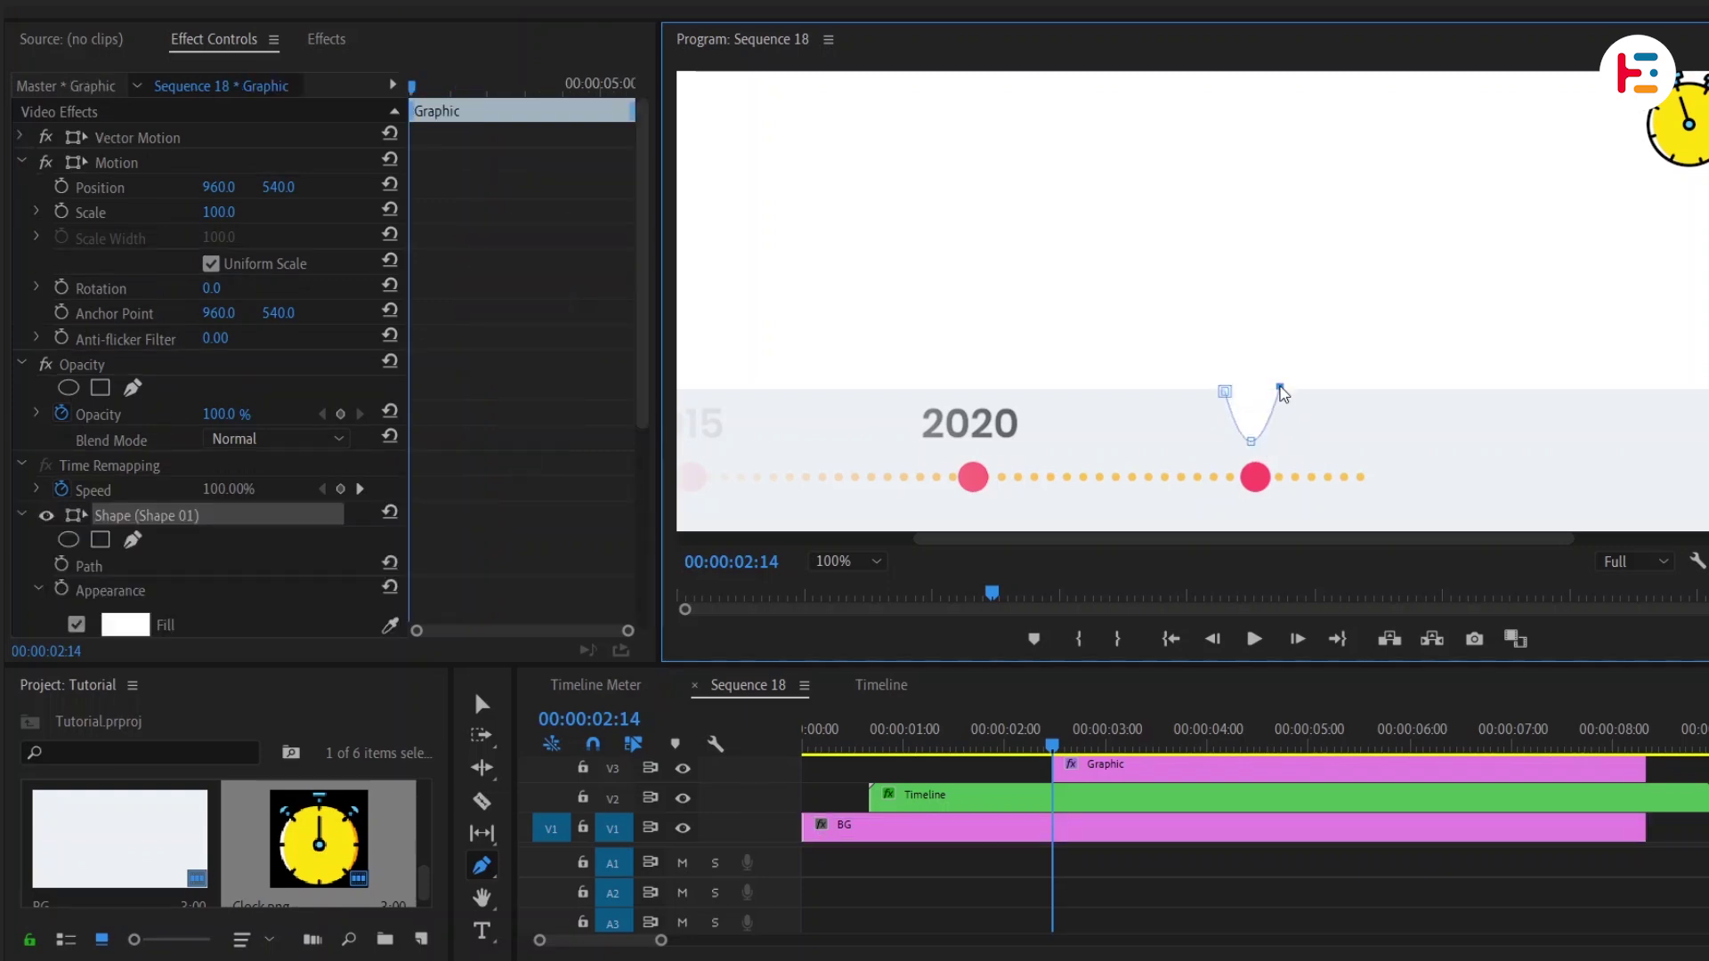
{"action": "left_click", "coordinate": [872, 566]}
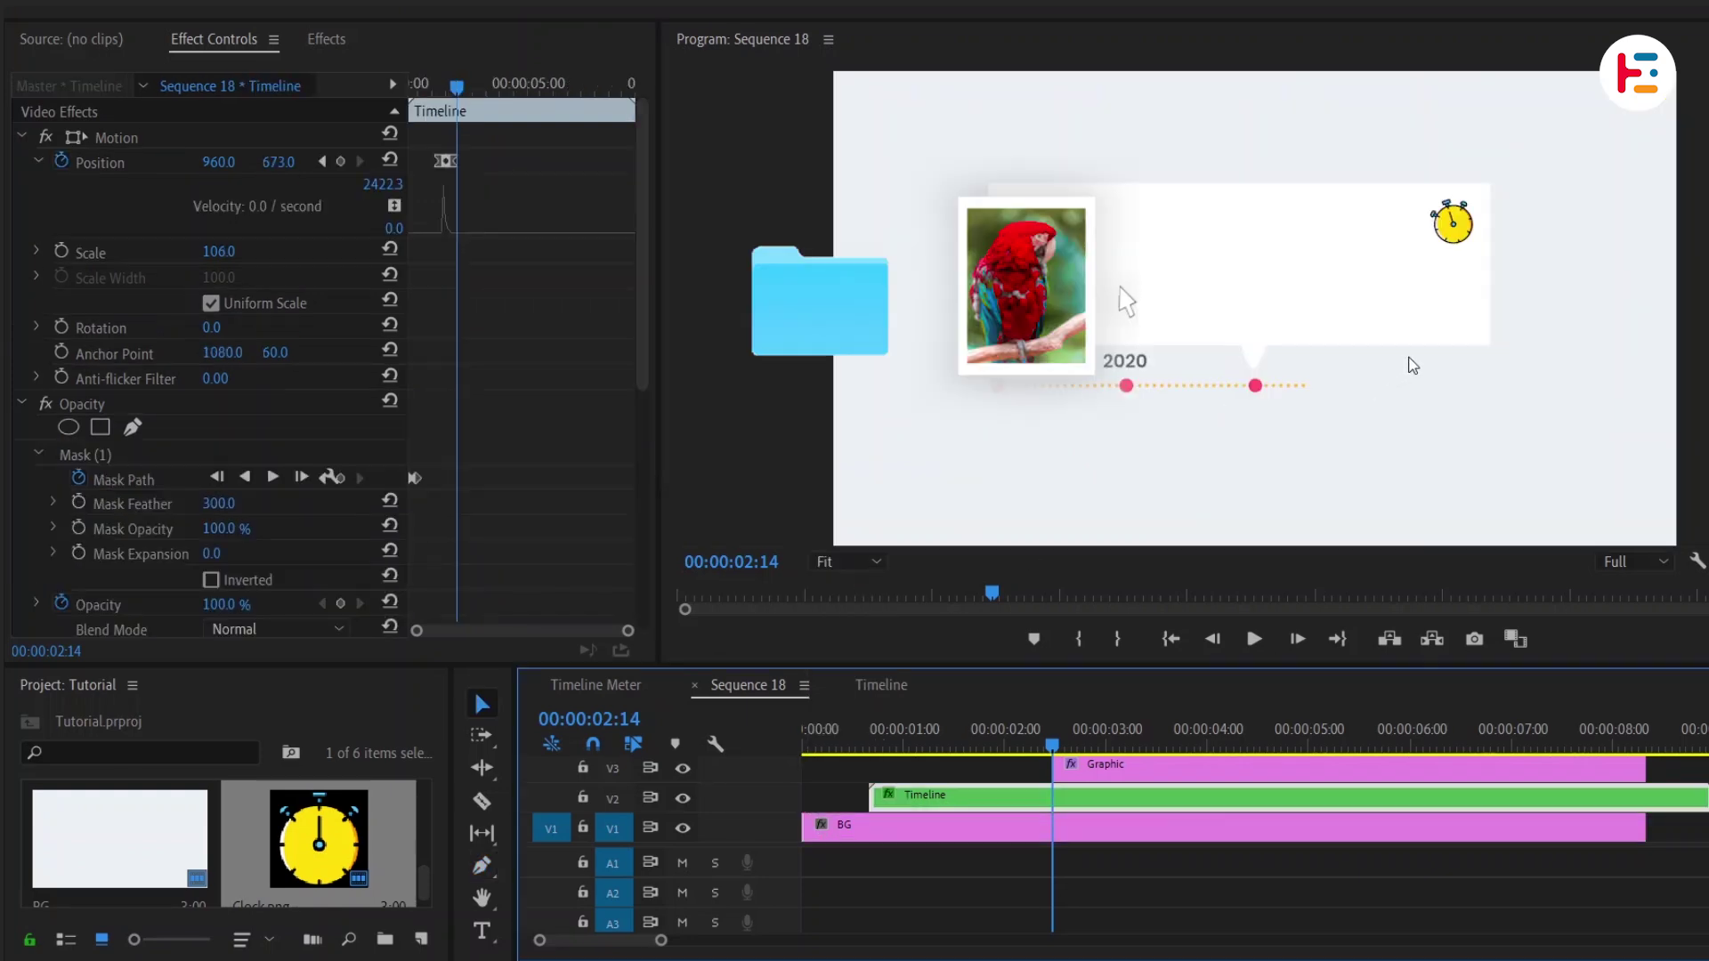
{"action": "left_click_drag", "start_coordinate": [1019, 285], "coordinate": [916, 306]}
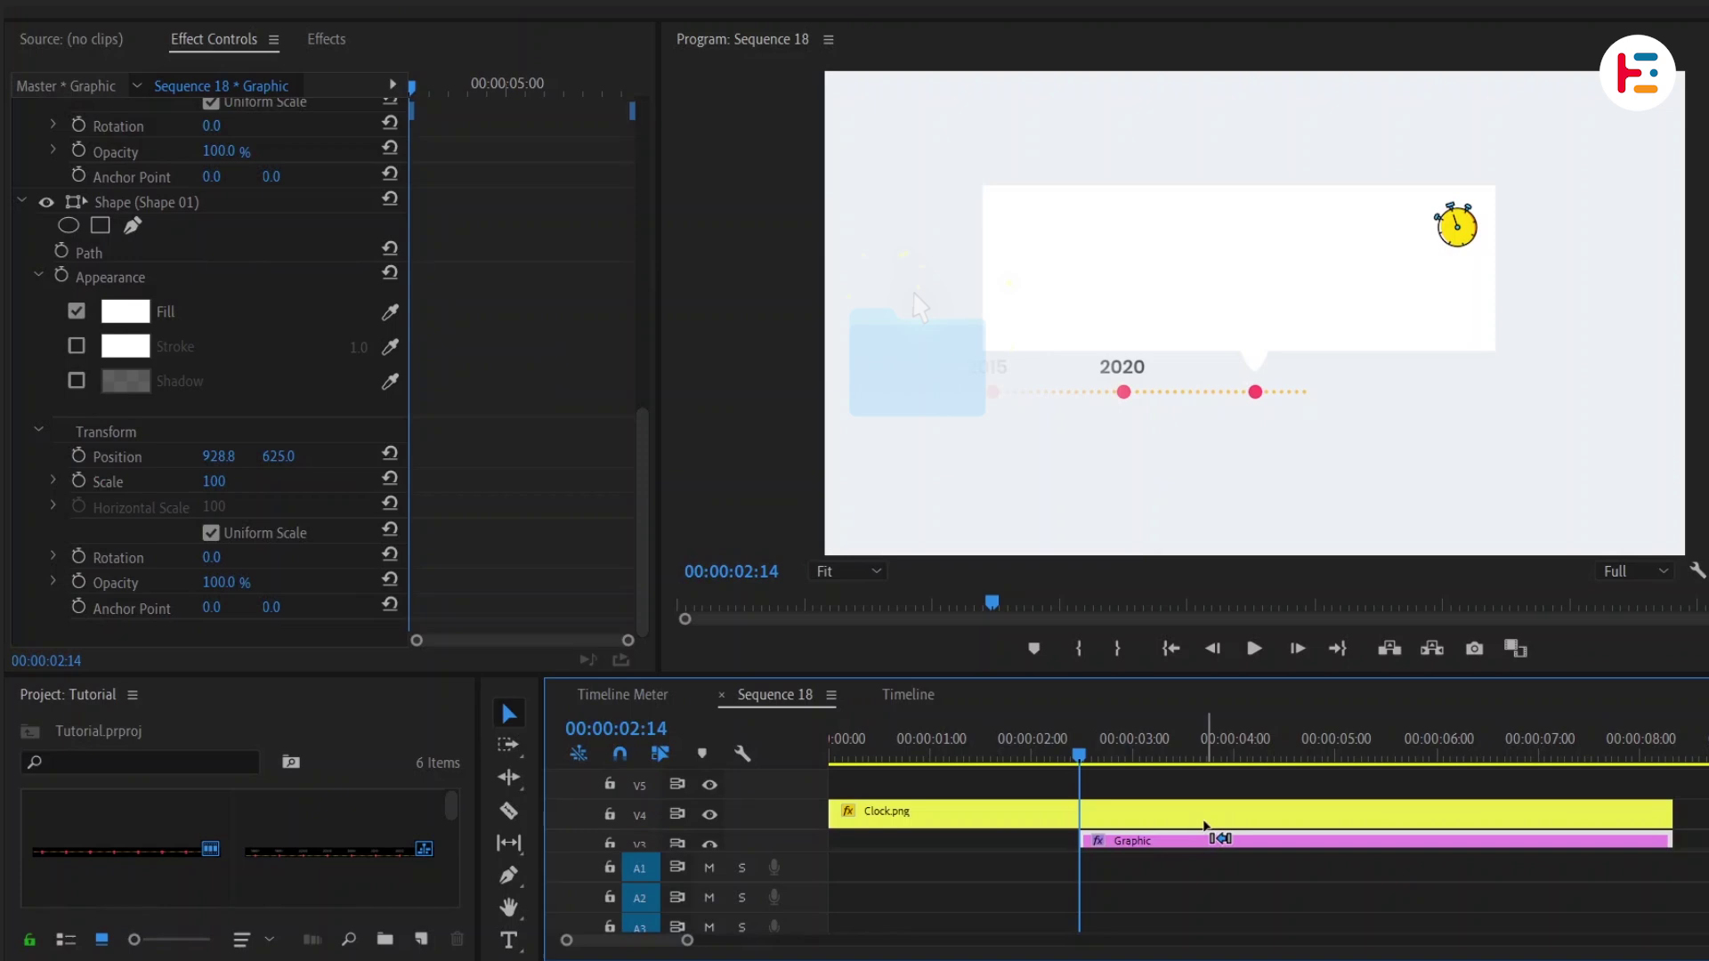
- Add the text 2025 in the upper-left corner of the white card and set its fill to black
{"action": "left_click", "coordinate": [1004, 228]}
{"action": "type", "text": "2025"}
{"action": "key", "text": "ctrl+a"}
{"action": "scroll", "coordinate": [308, 429], "scroll_direction": "down", "scroll_amount": 4}
{"action": "left_click", "coordinate": [121, 540]}
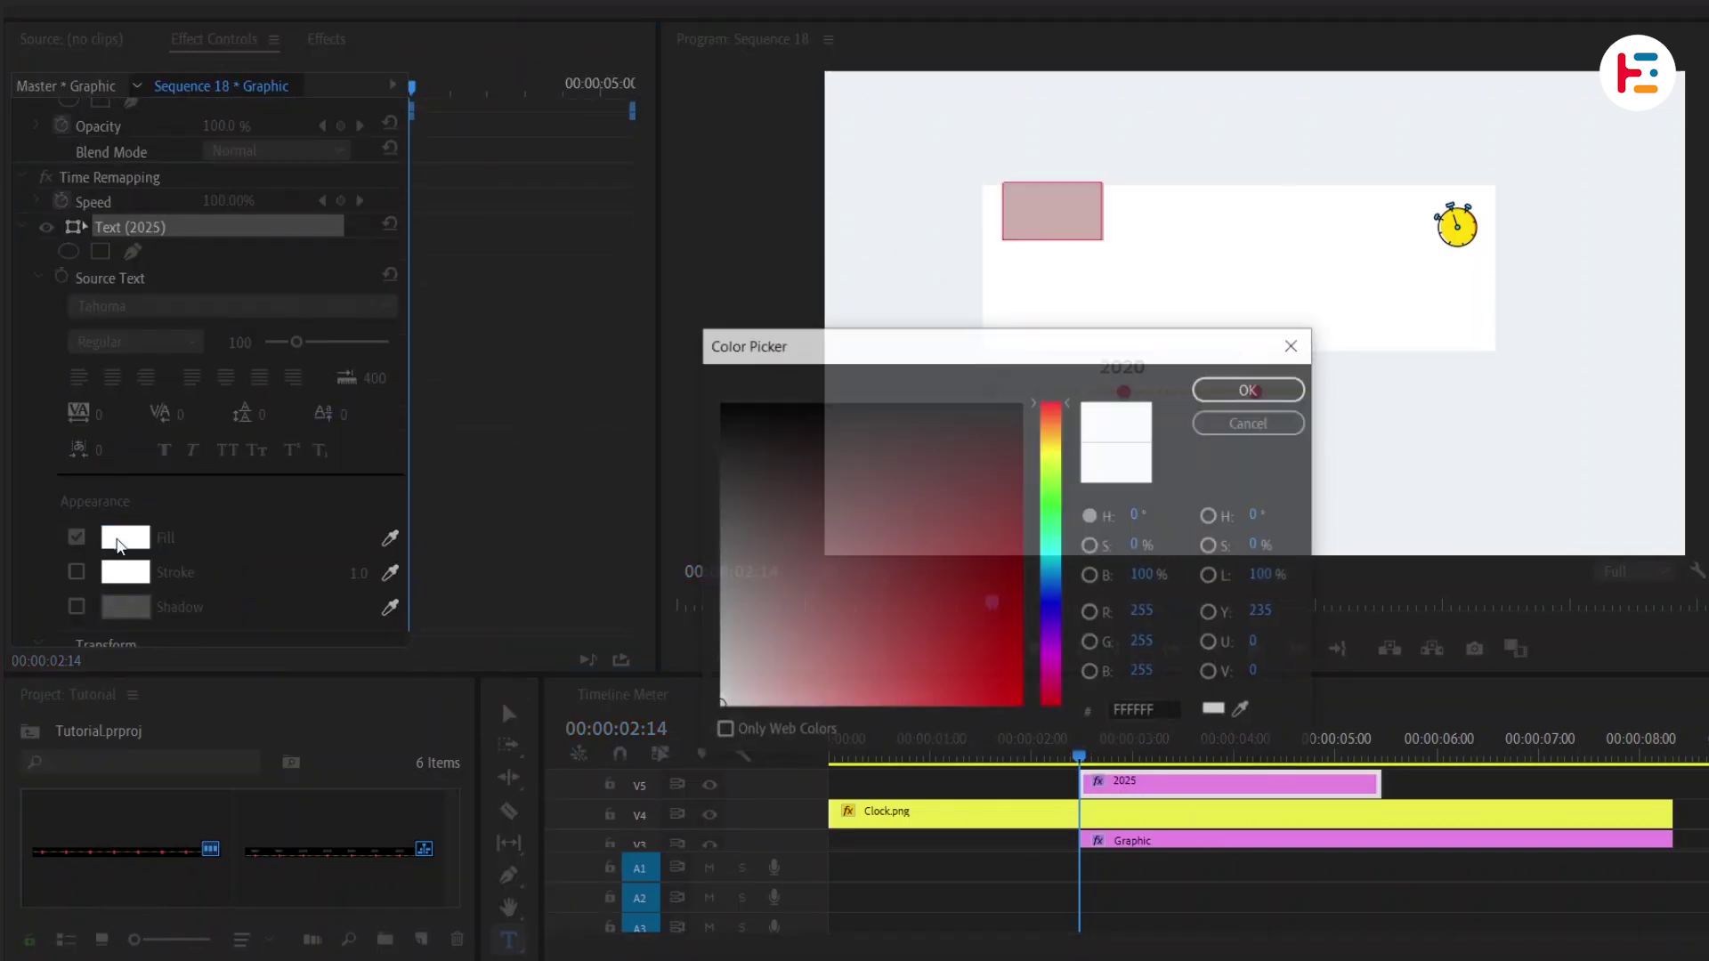
{"action": "left_click_drag", "start_coordinate": [757, 445], "coordinate": [635, 319]}
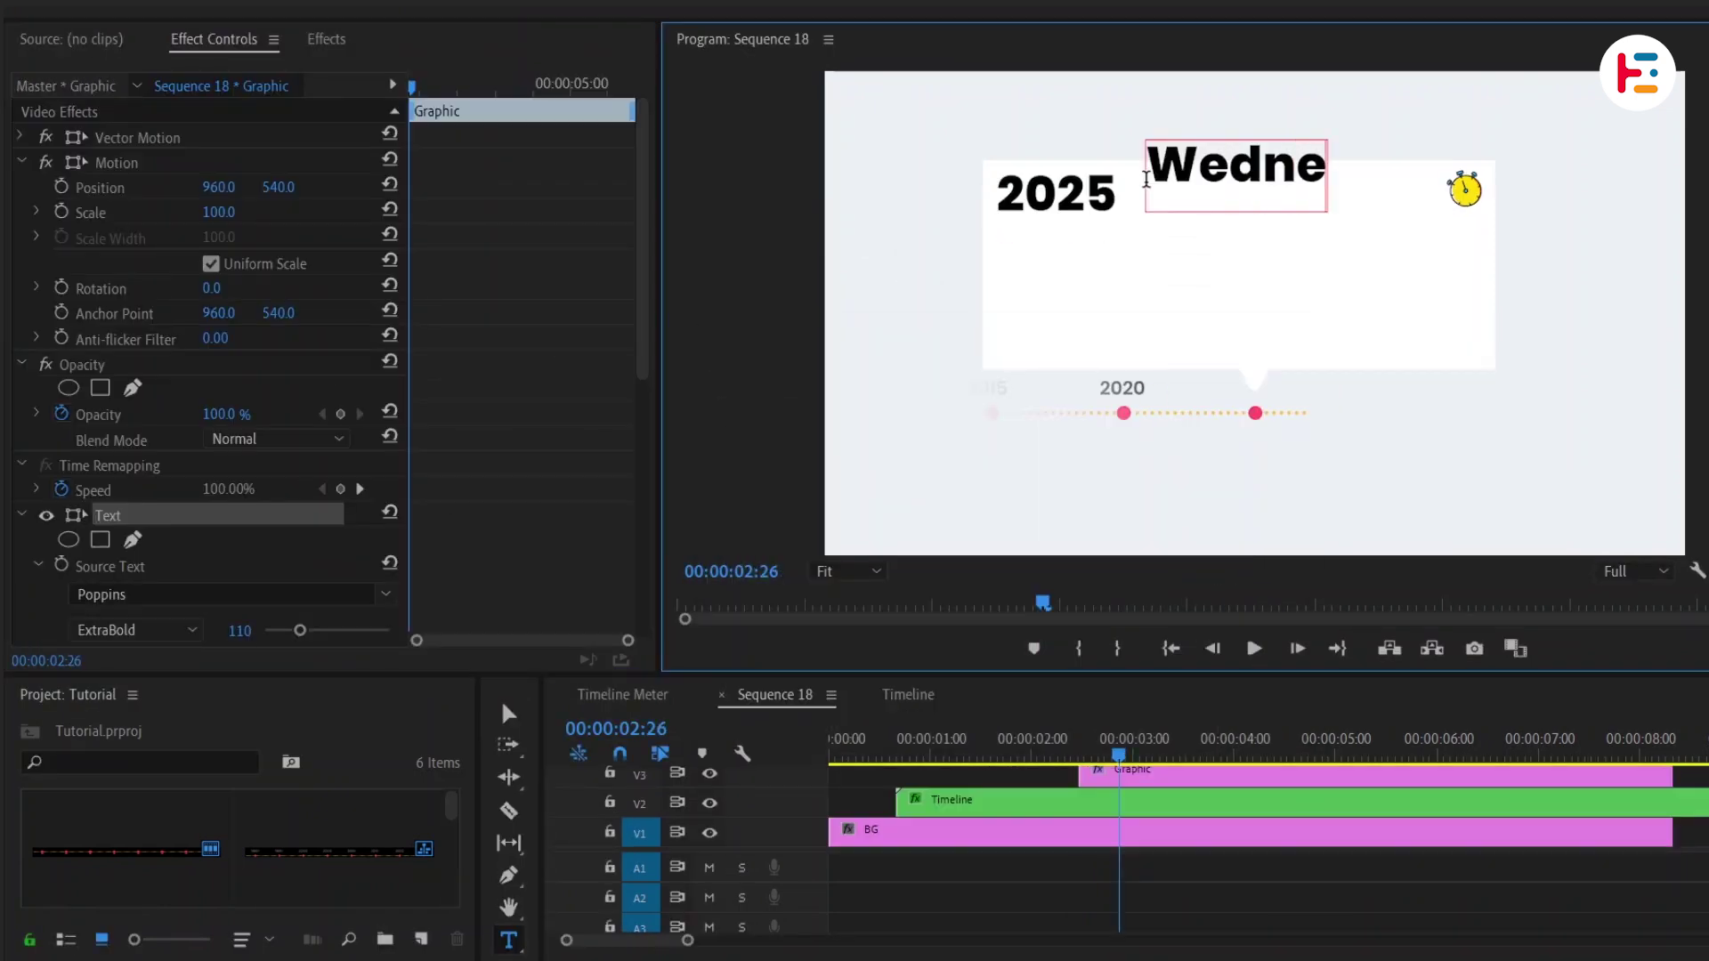
- Complete the text Wednesday beside 2025 on the card and switch it to a lighter font style
{"action": "type", "text": "sday"}
{"action": "key", "text": "ctrl+a"}
{"action": "scroll", "coordinate": [176, 469], "scroll_direction": "down", "scroll_amount": 3}
{"action": "left_click", "coordinate": [175, 466]}
{"action": "left_click", "coordinate": [178, 543]}
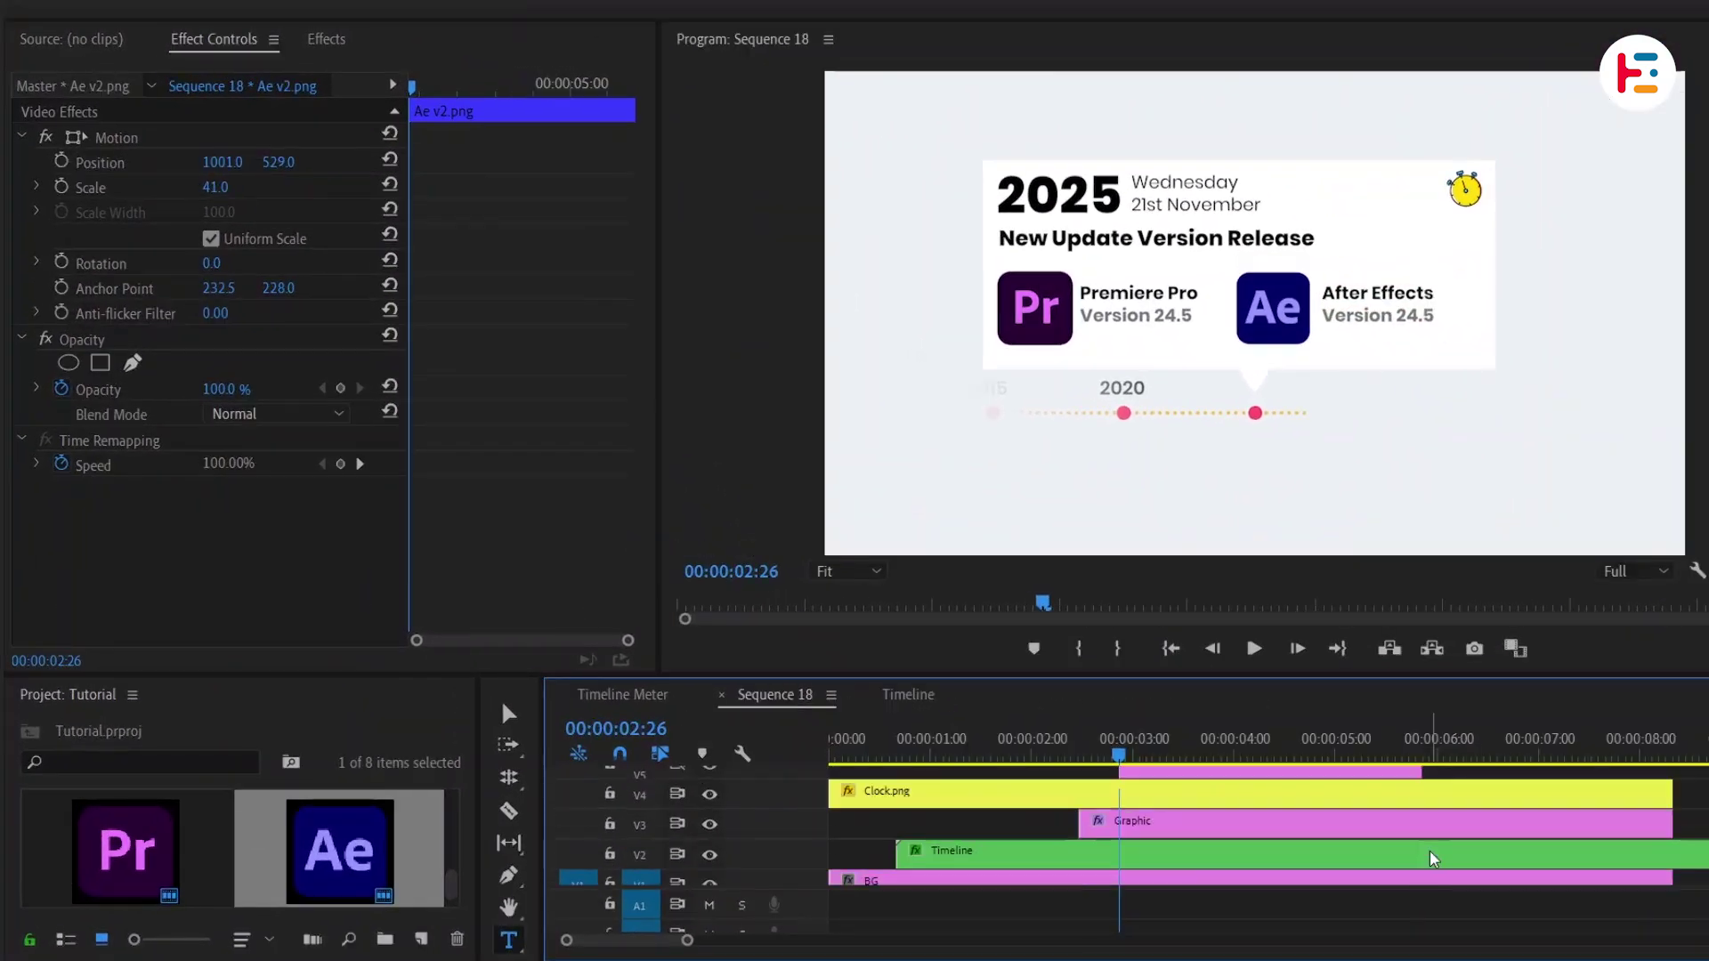
- Find the Transform effect and apply it to the white card's Graphic clip on track V3
{"action": "left_click", "coordinate": [181, 519]}
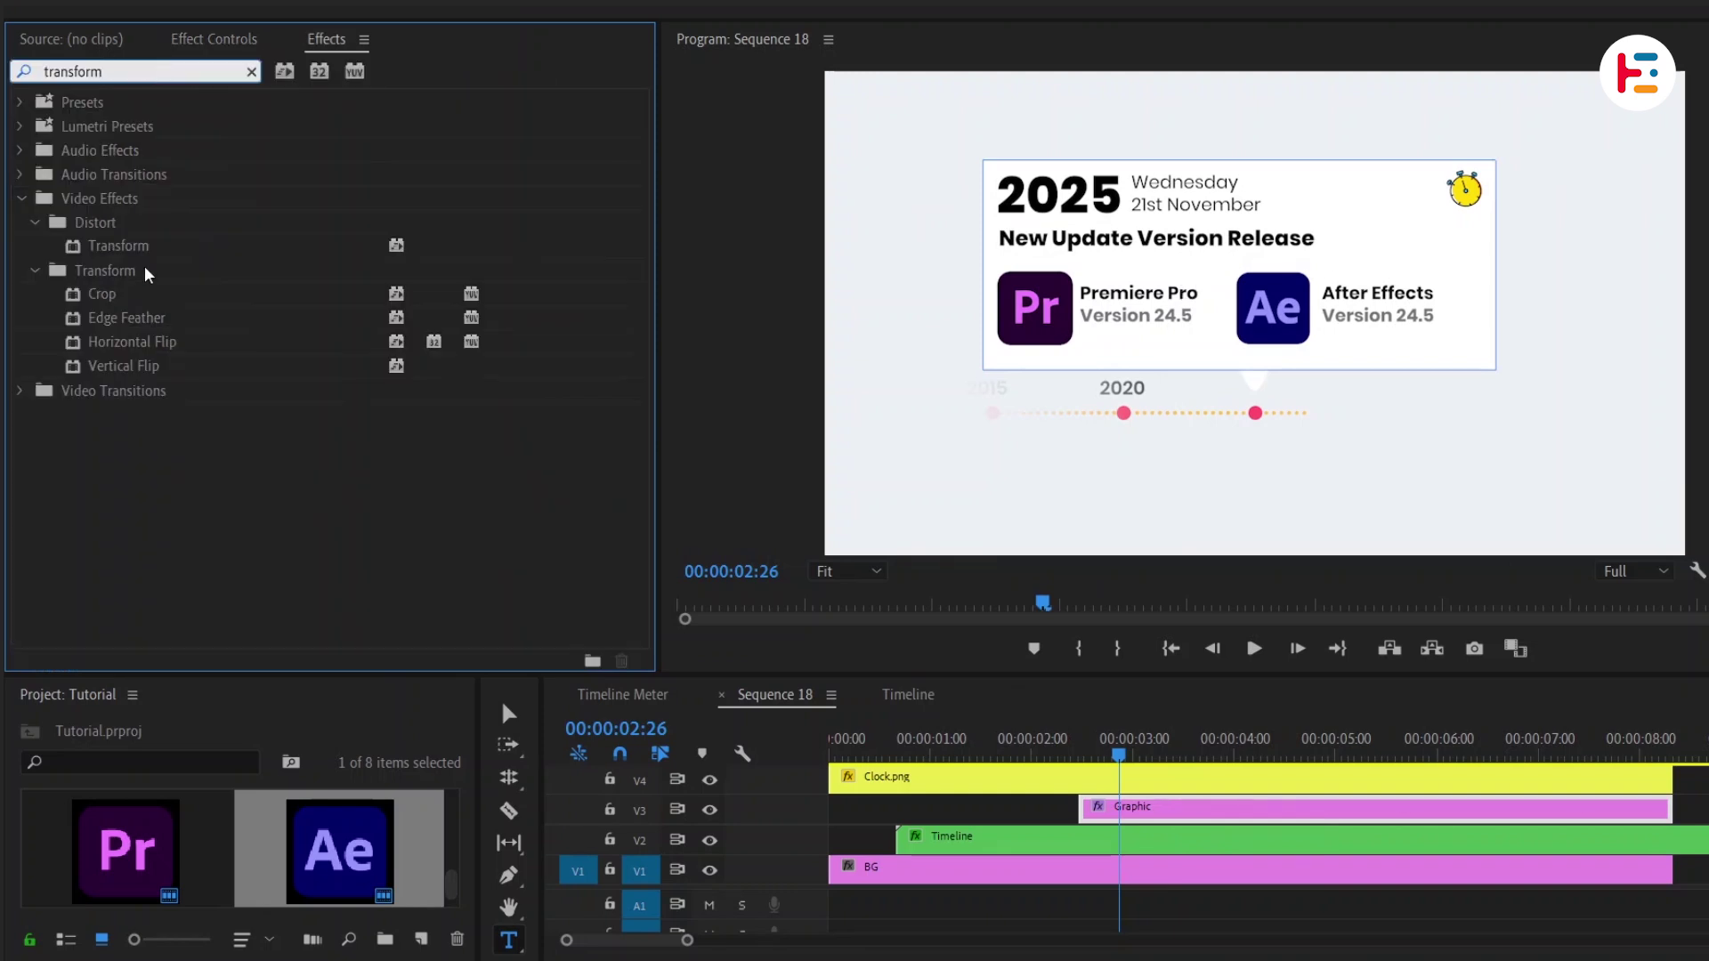
{"action": "left_click", "coordinate": [118, 245]}
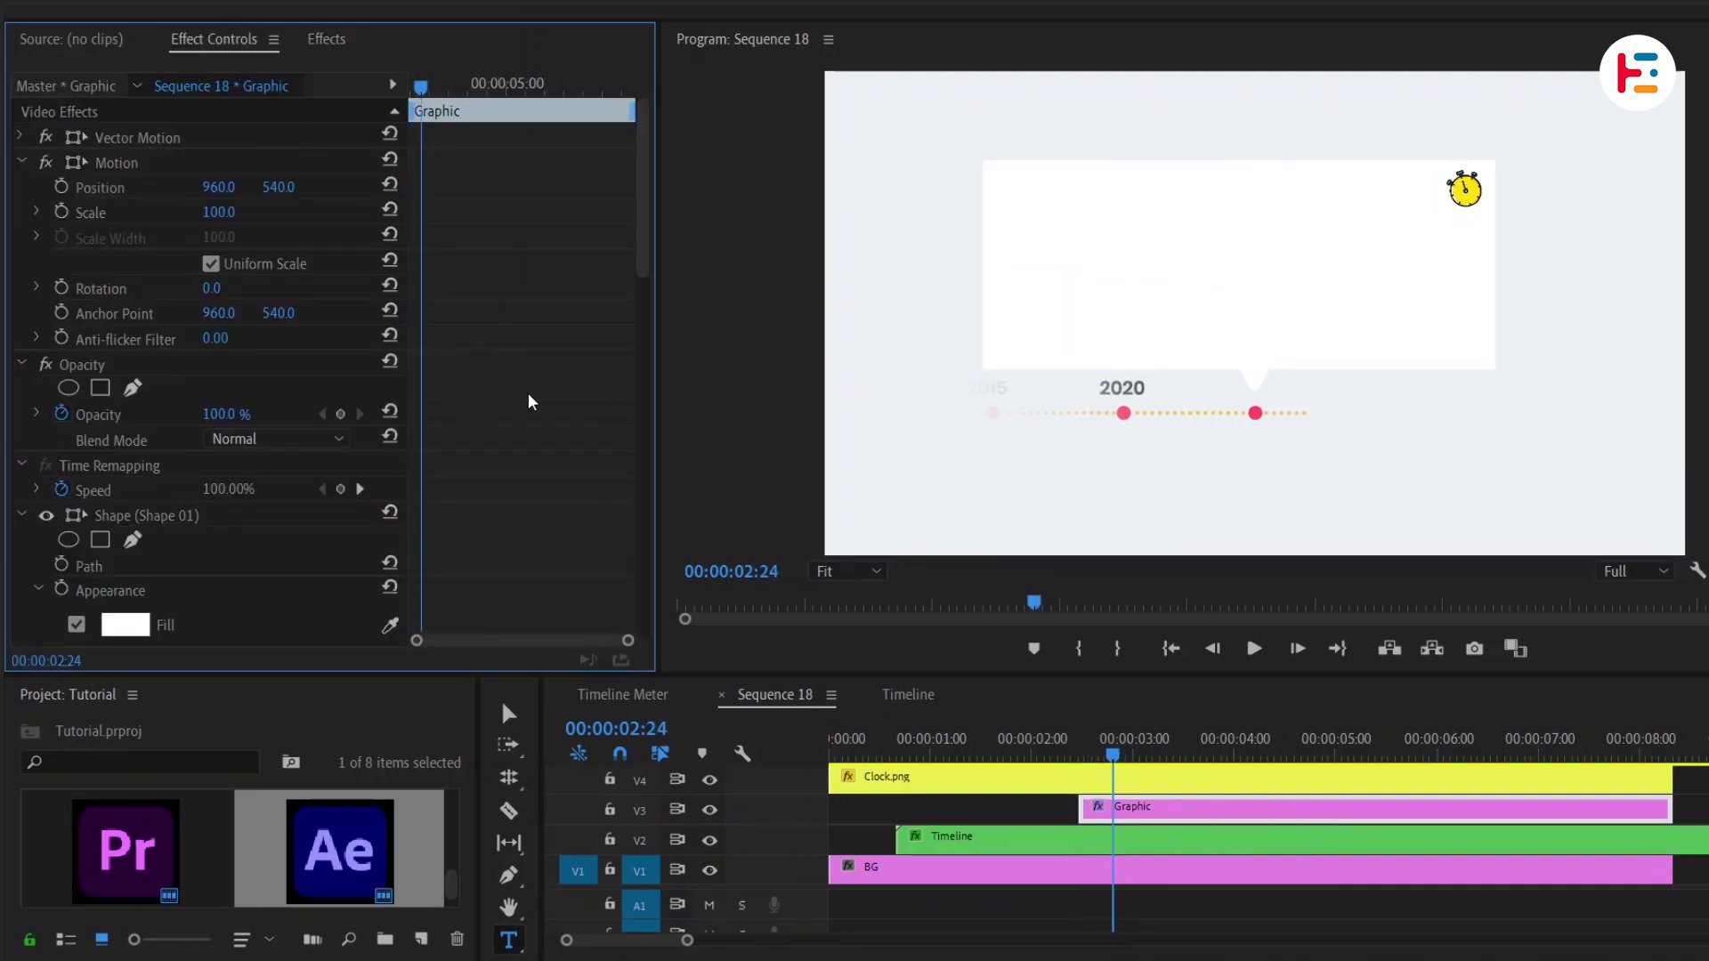
- Keyframe the card's Transform position at 00:00:02:26 and set Y to 684 at the clip's start, 00:00:02:14
{"action": "scroll", "coordinate": [530, 400], "scroll_direction": "down", "scroll_amount": 10}
{"action": "key", "text": "equal"}
{"action": "key", "text": "equal"}
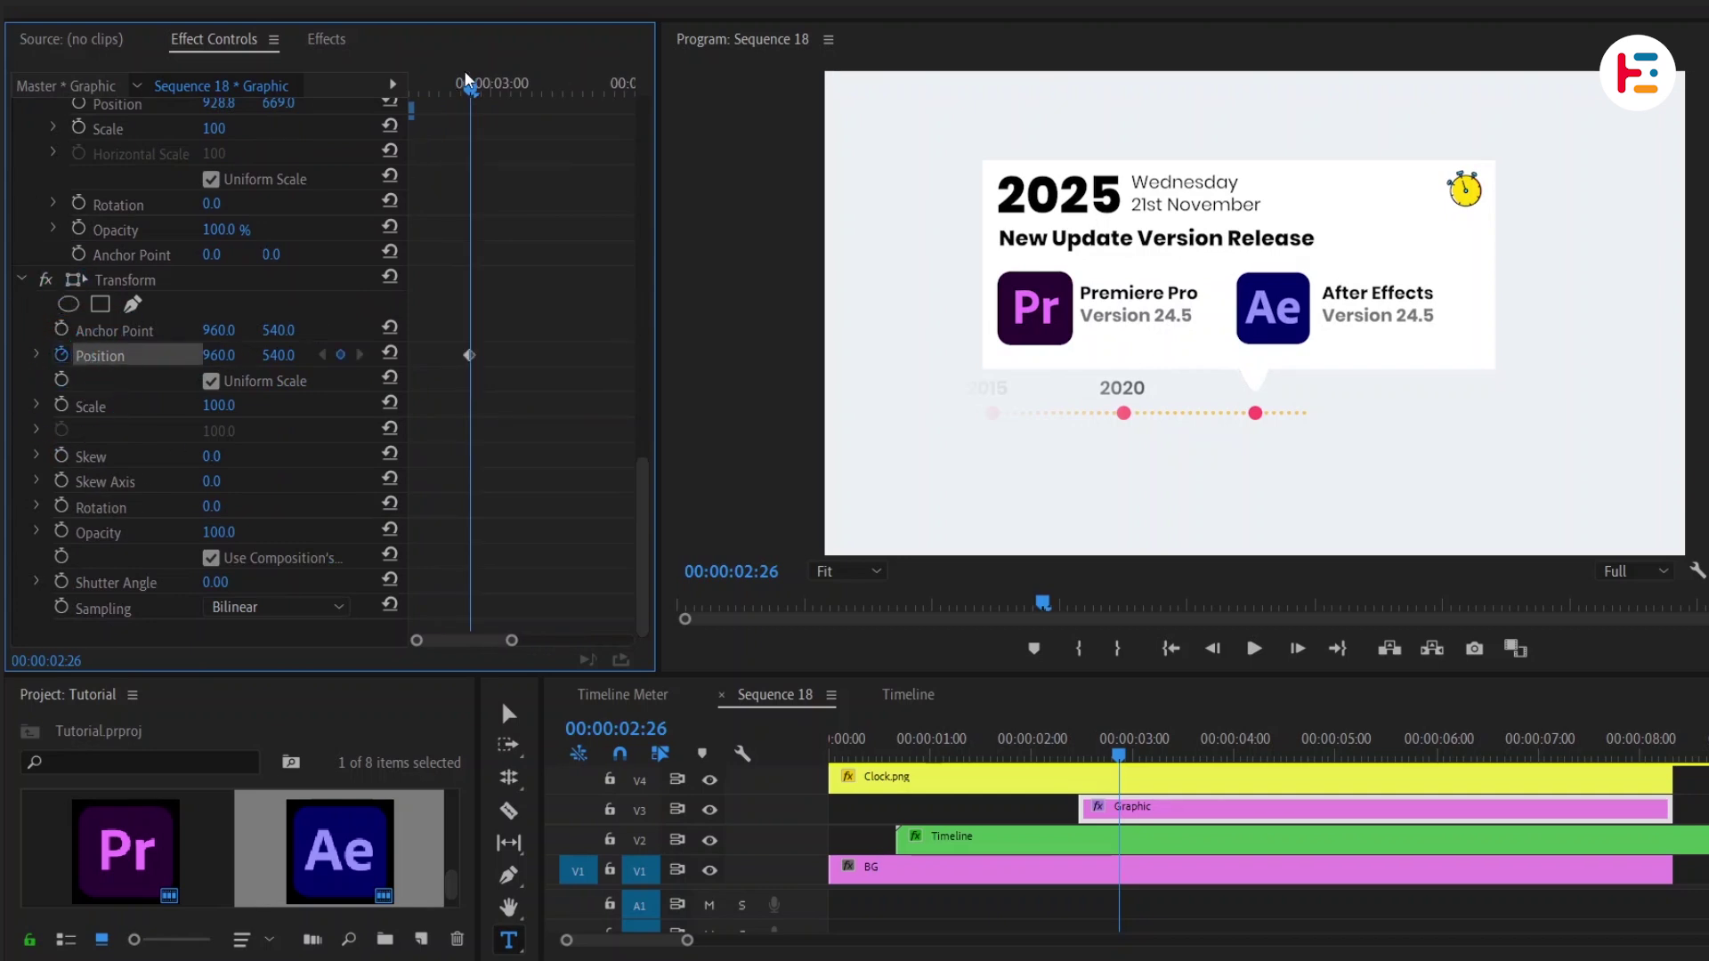
{"action": "left_click_drag", "start_coordinate": [469, 86], "coordinate": [333, 117]}
{"action": "left_click_drag", "start_coordinate": [285, 355], "coordinate": [413, 355]}
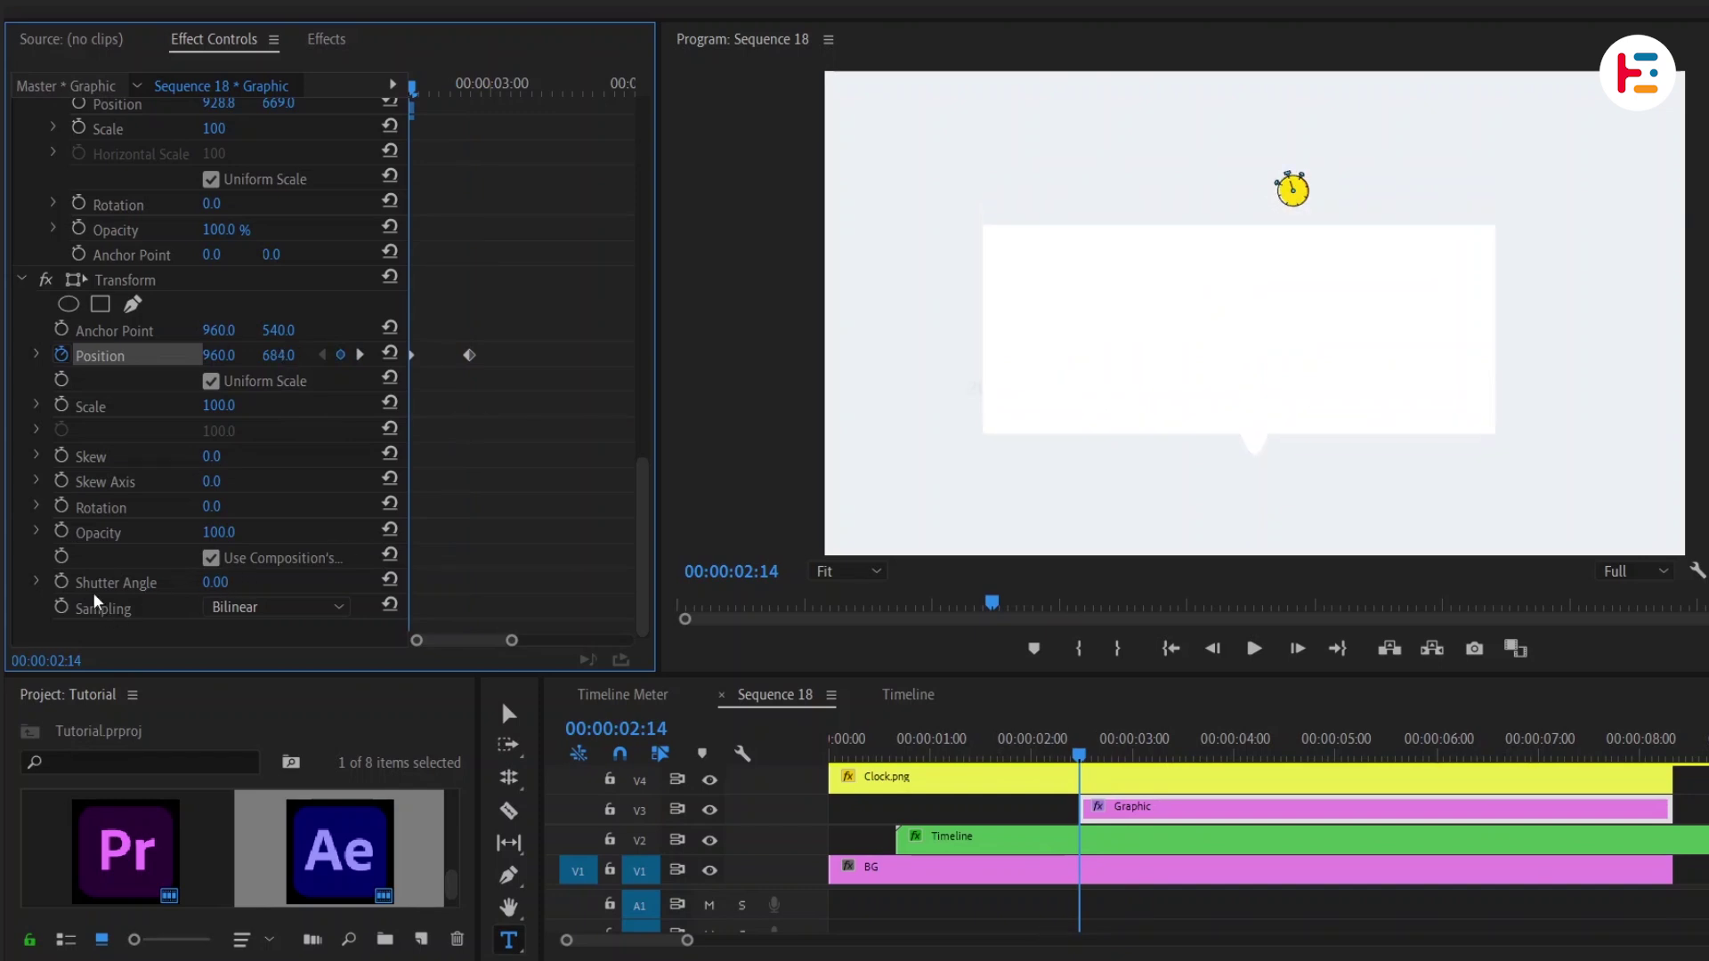
- Keyframe the card's Transform opacity at 100 at 00:00:02:26 and at 0 at the clip's start
{"action": "left_click", "coordinate": [62, 531]}
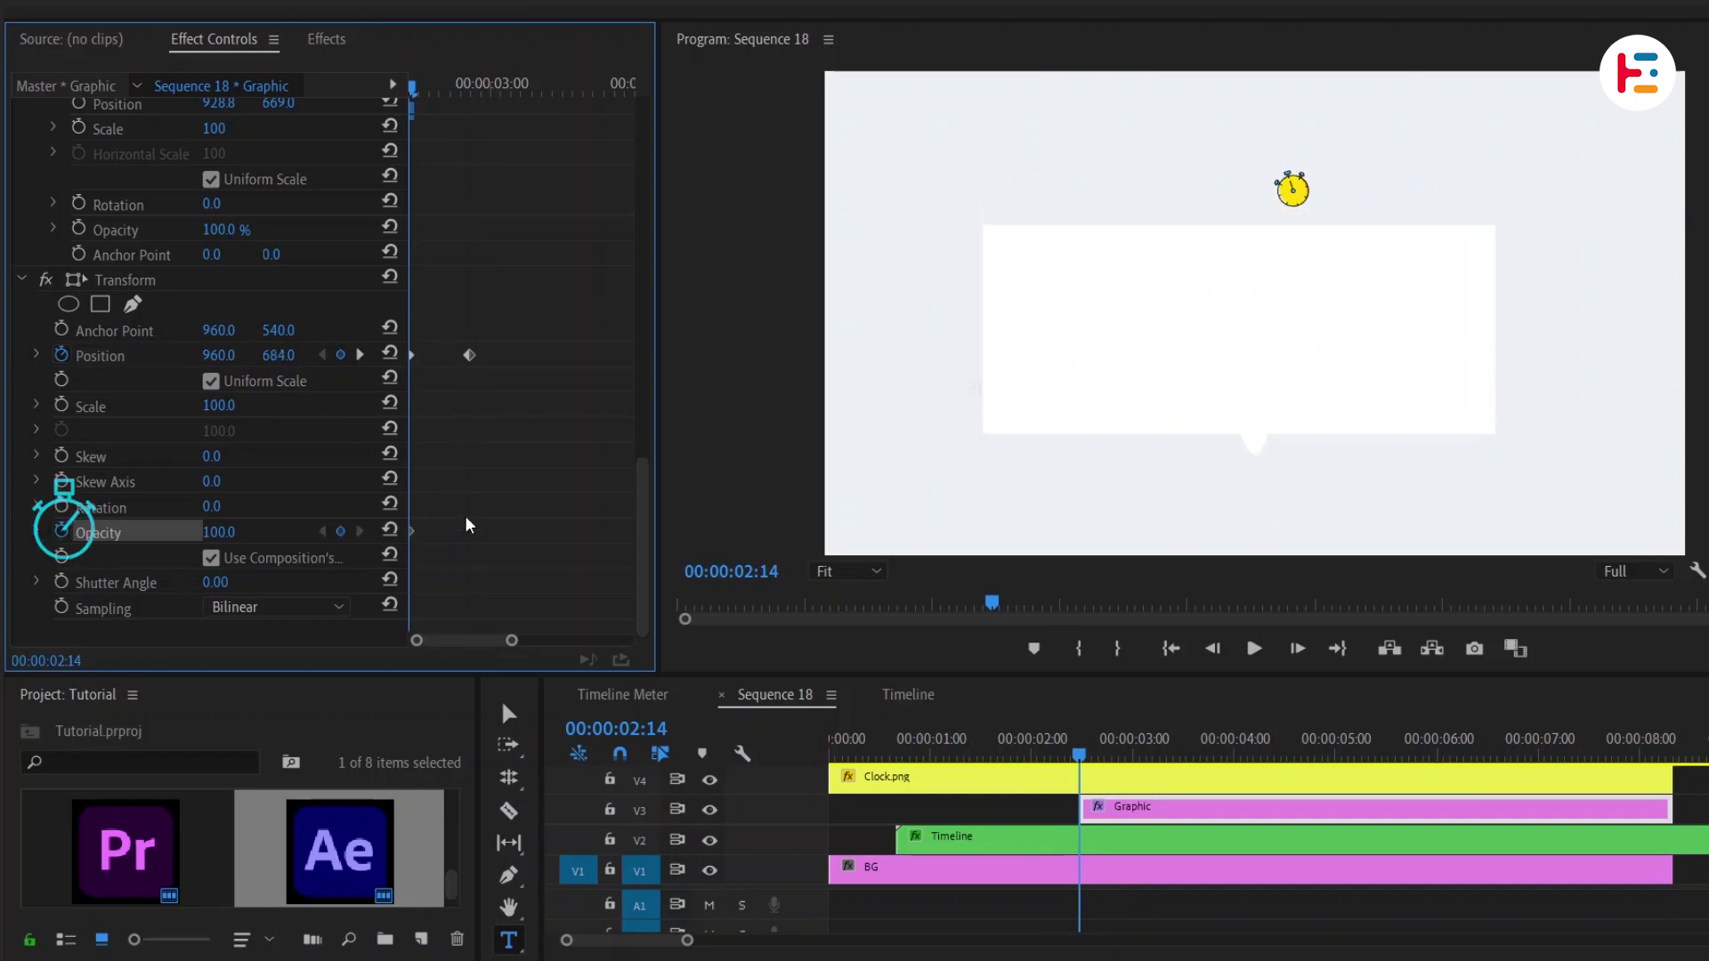
{"action": "left_click_drag", "start_coordinate": [415, 532], "coordinate": [469, 531]}
{"action": "left_click", "coordinate": [236, 531]}
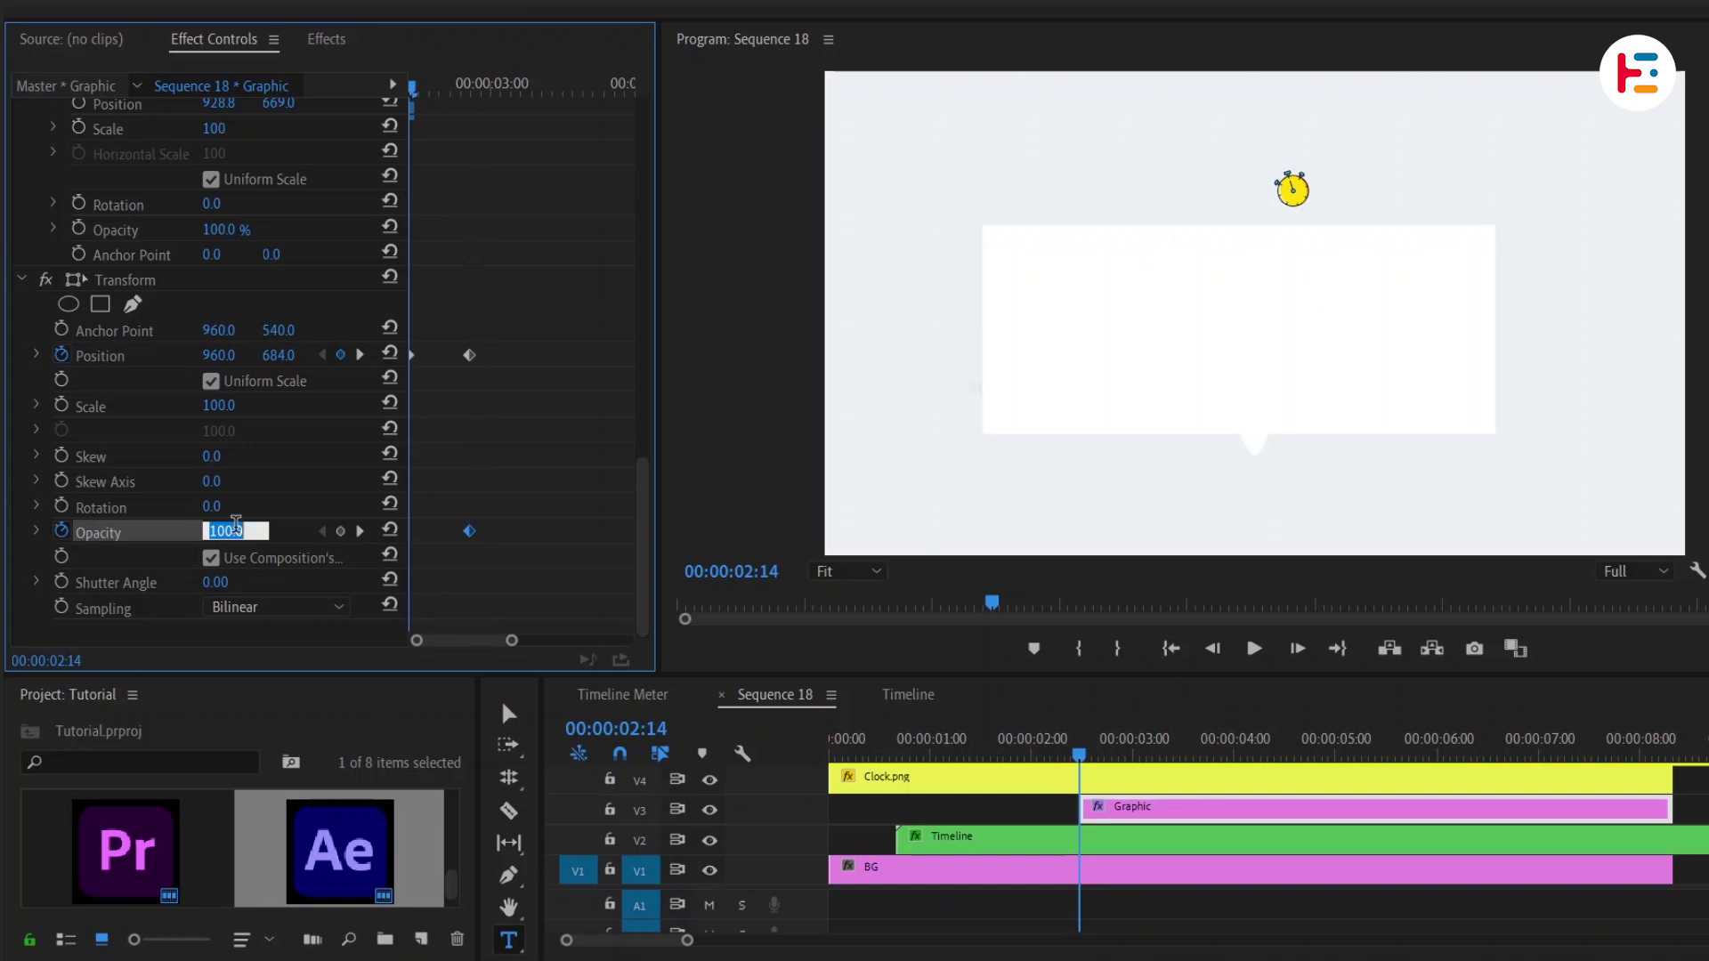
{"action": "type", "text": "0"}
{"action": "key", "text": "Return"}
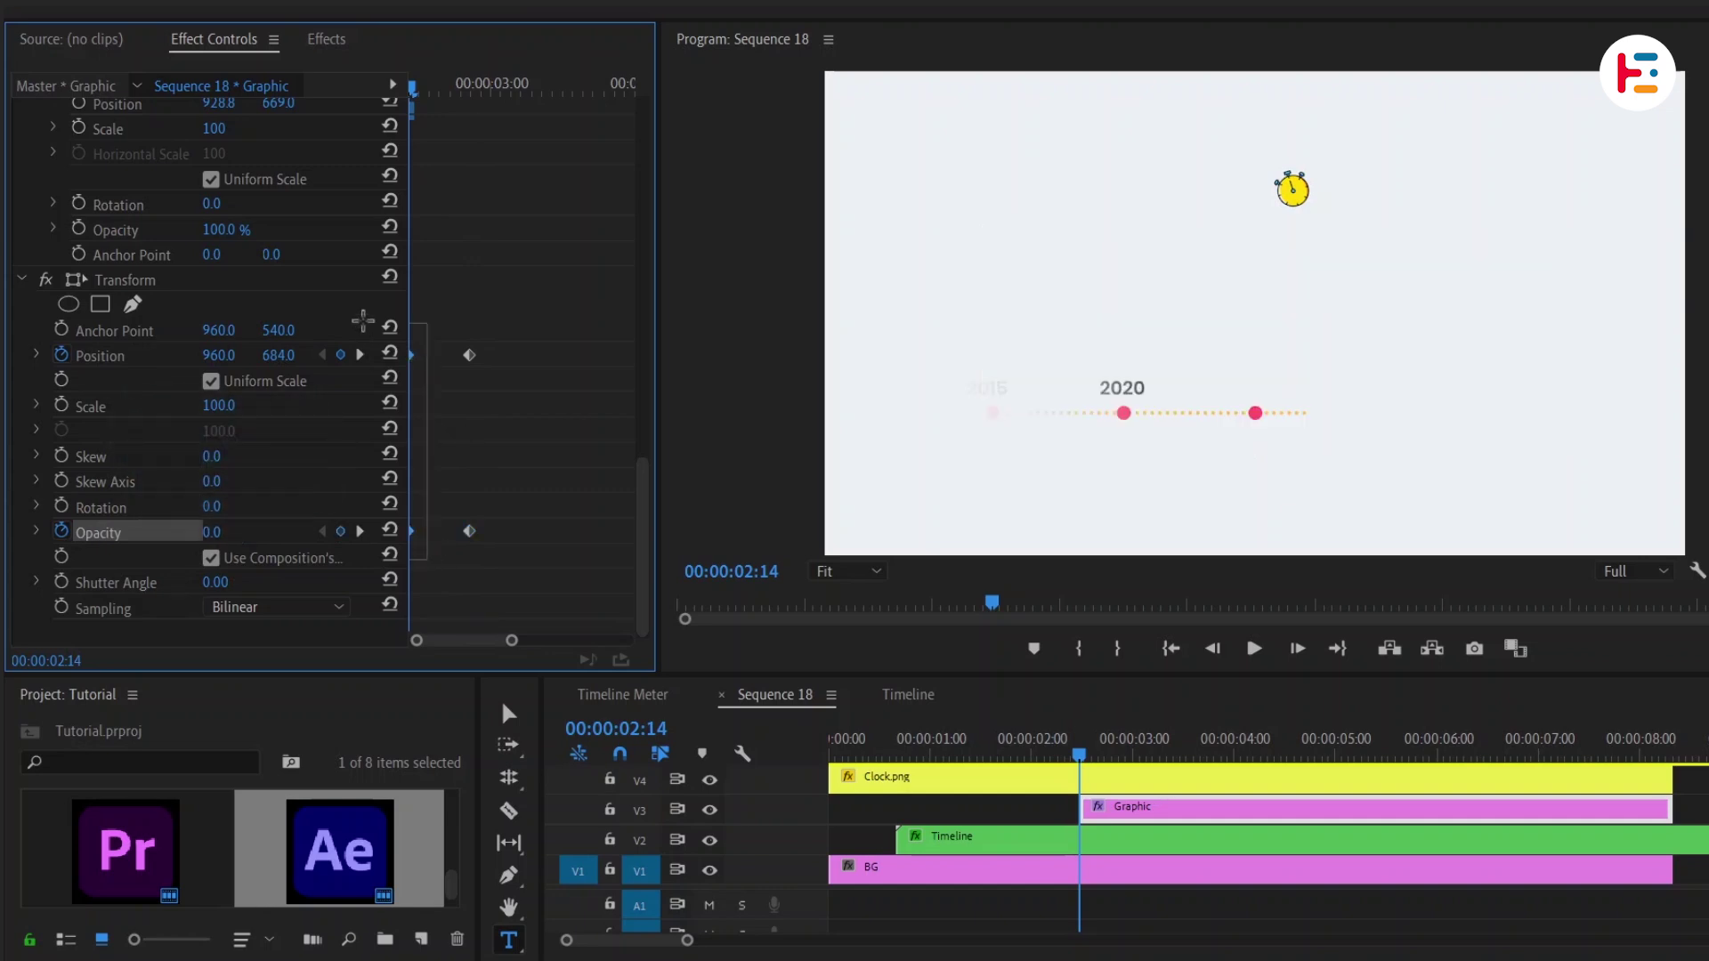
- Apply Ease Out temporal interpolation to the card's first Transform position and opacity keyframes
{"action": "right_click", "coordinate": [413, 349]}
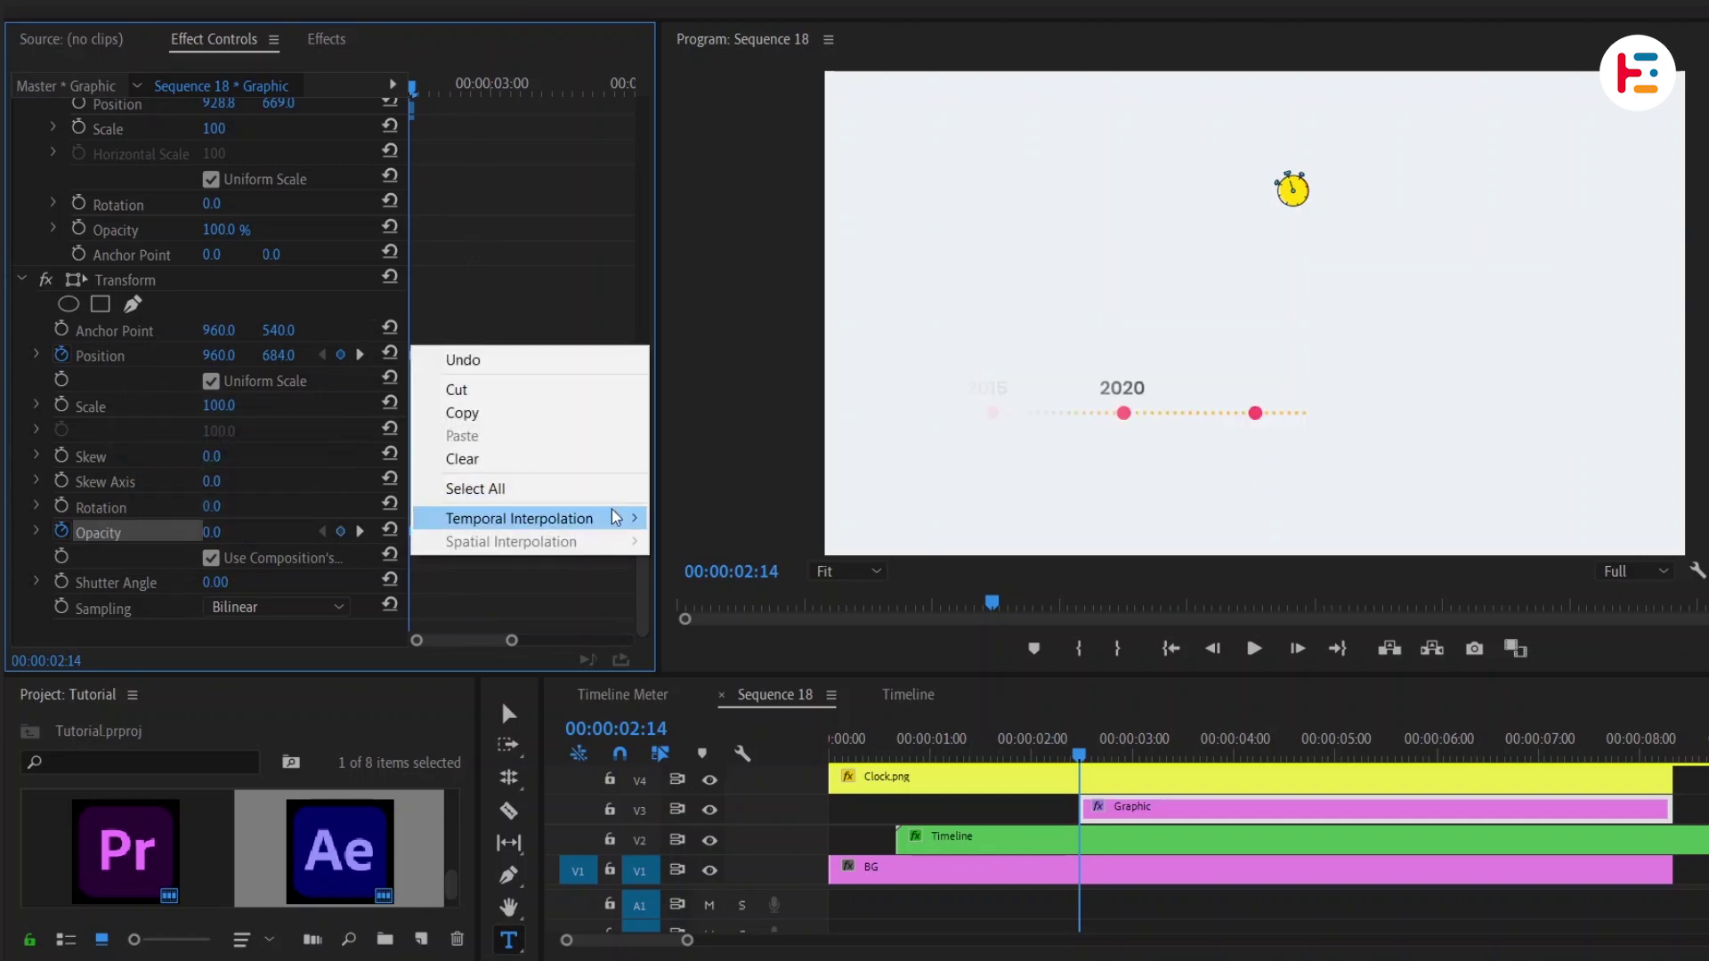
{"action": "mouse_move", "coordinate": [614, 516]}
{"action": "left_click", "coordinate": [782, 664]}
- Reshape the Transform position's velocity curve so the card rises fast and settles slowly, and preview the animation
{"action": "left_click", "coordinate": [36, 354]}
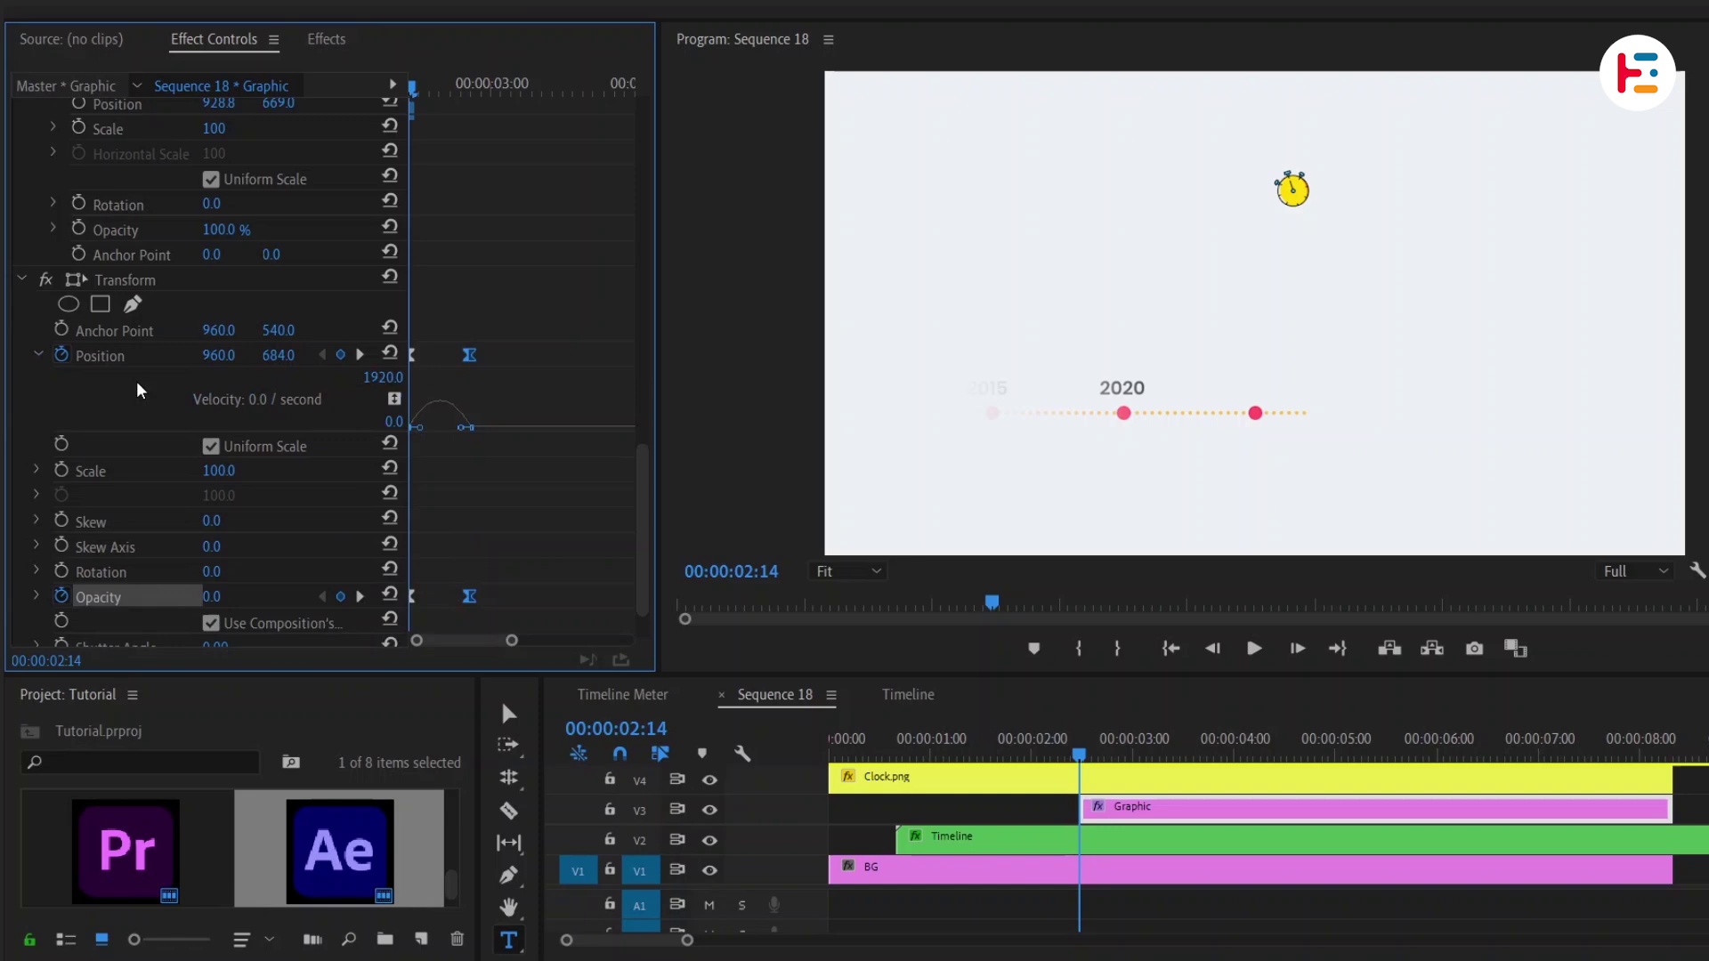
{"action": "left_click_drag", "start_coordinate": [466, 428], "coordinate": [422, 458]}
{"action": "key", "text": "space"}
{"action": "key", "text": "space"}
- Copy the card's animated Transform effect and paste it onto all ten text and logo clips stacked on tracks V5 to V14
{"action": "right_click", "coordinate": [115, 211]}
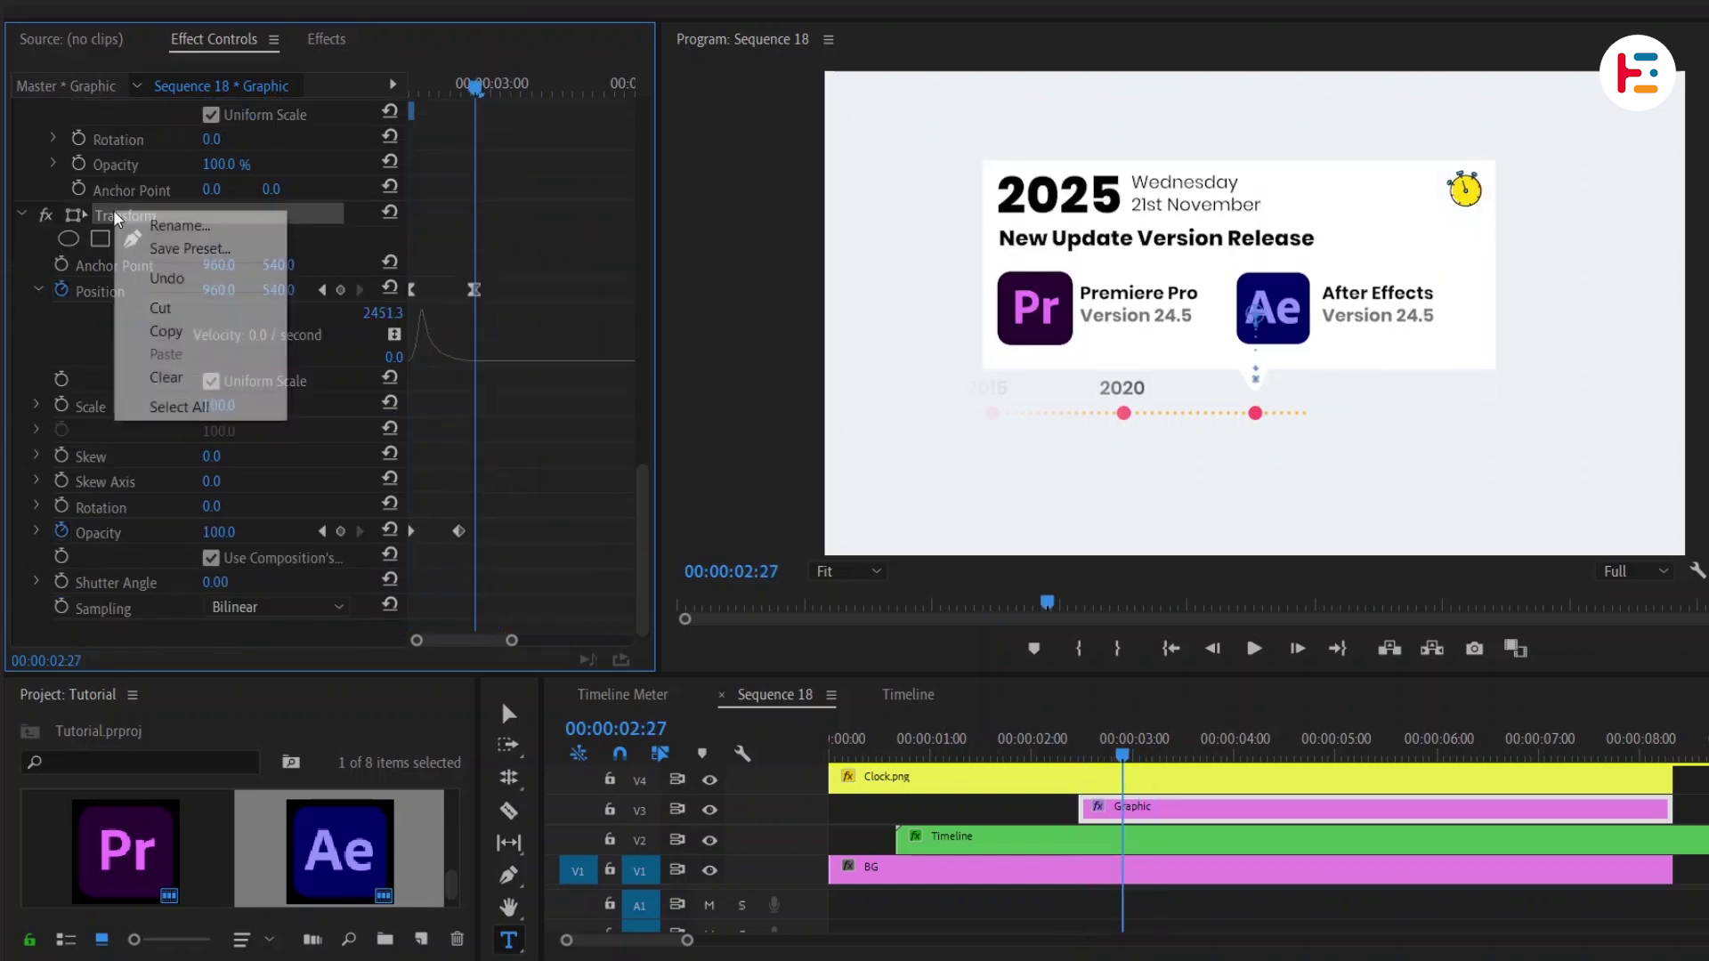
{"action": "left_click", "coordinate": [201, 331]}
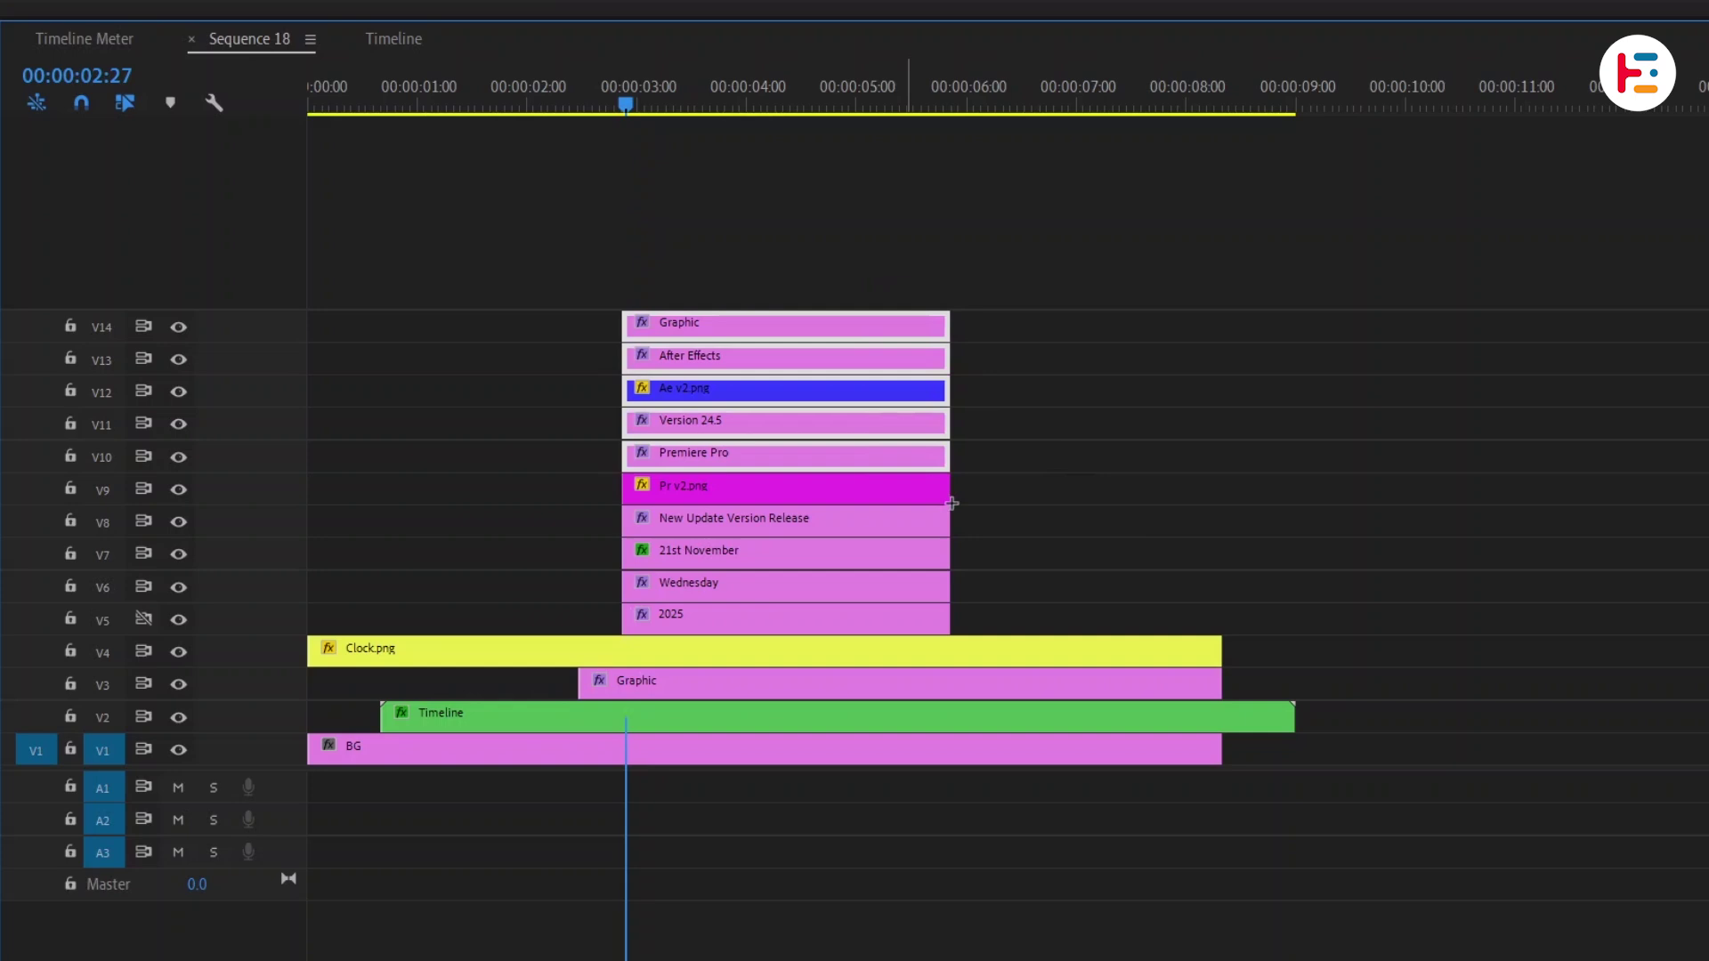
{"action": "left_click_drag", "start_coordinate": [869, 250], "coordinate": [995, 620]}
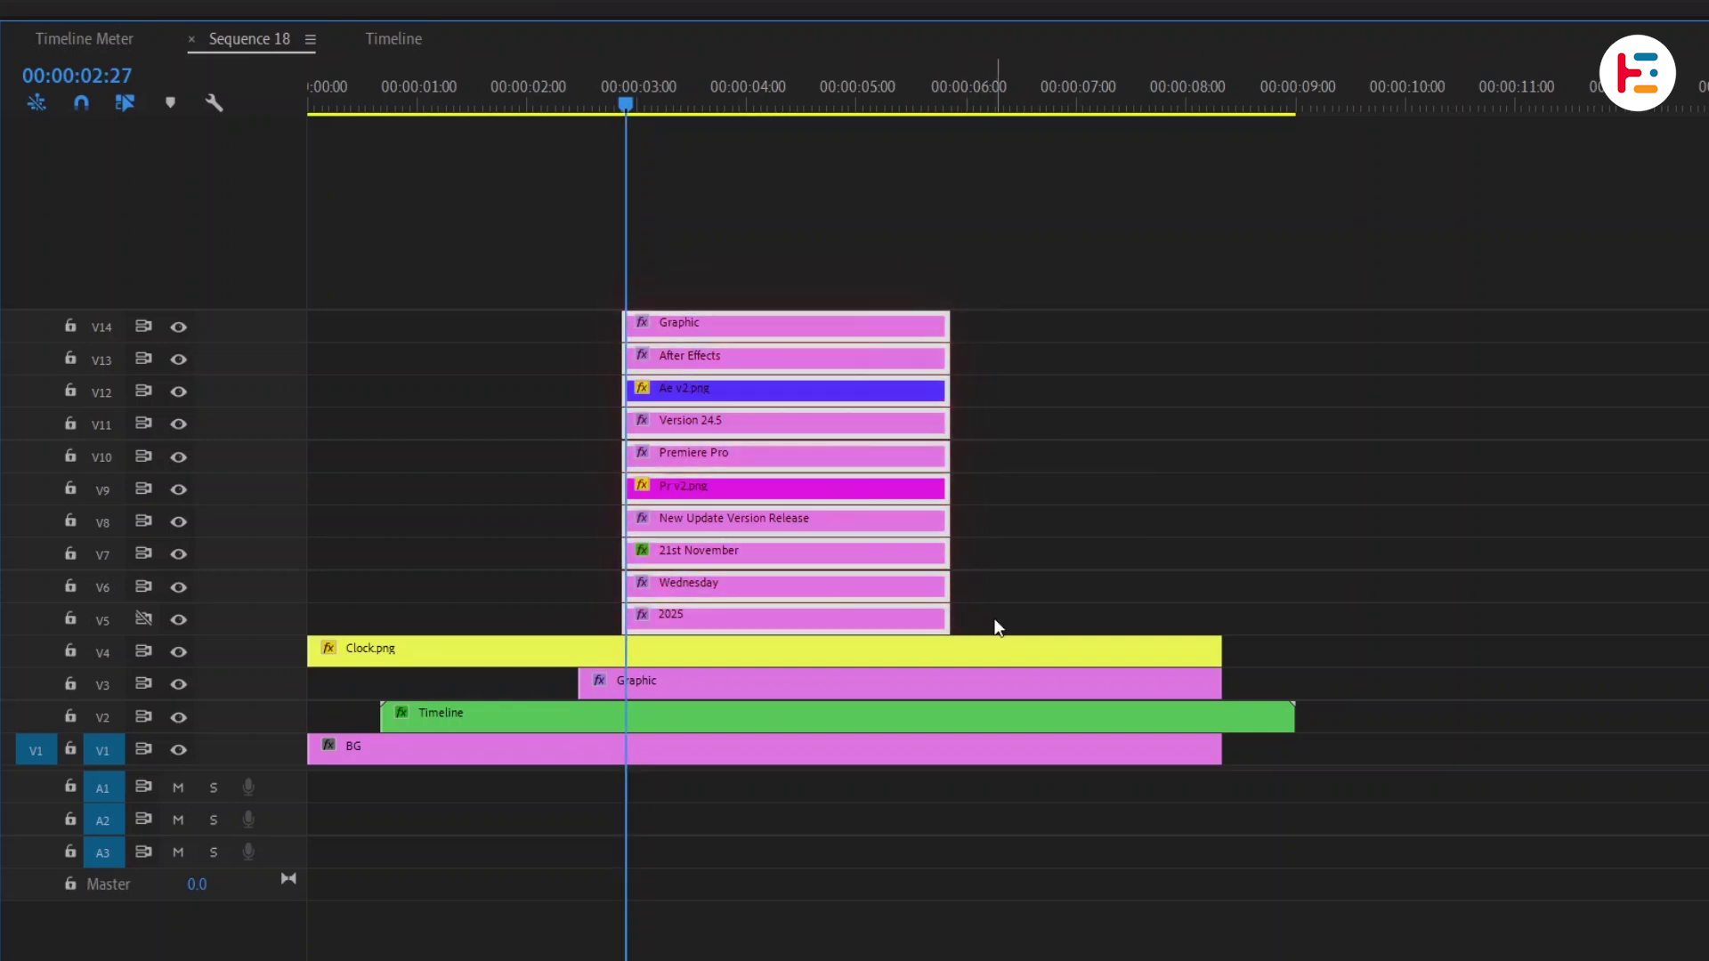
- Stagger the text and logo clips above the 2025 clip so each successive element starts five frames later, and preview the animation
{"action": "left_click", "coordinate": [1038, 600]}
{"action": "left_click", "coordinate": [637, 100]}
{"action": "left_click_drag", "start_coordinate": [783, 245], "coordinate": [840, 610]}
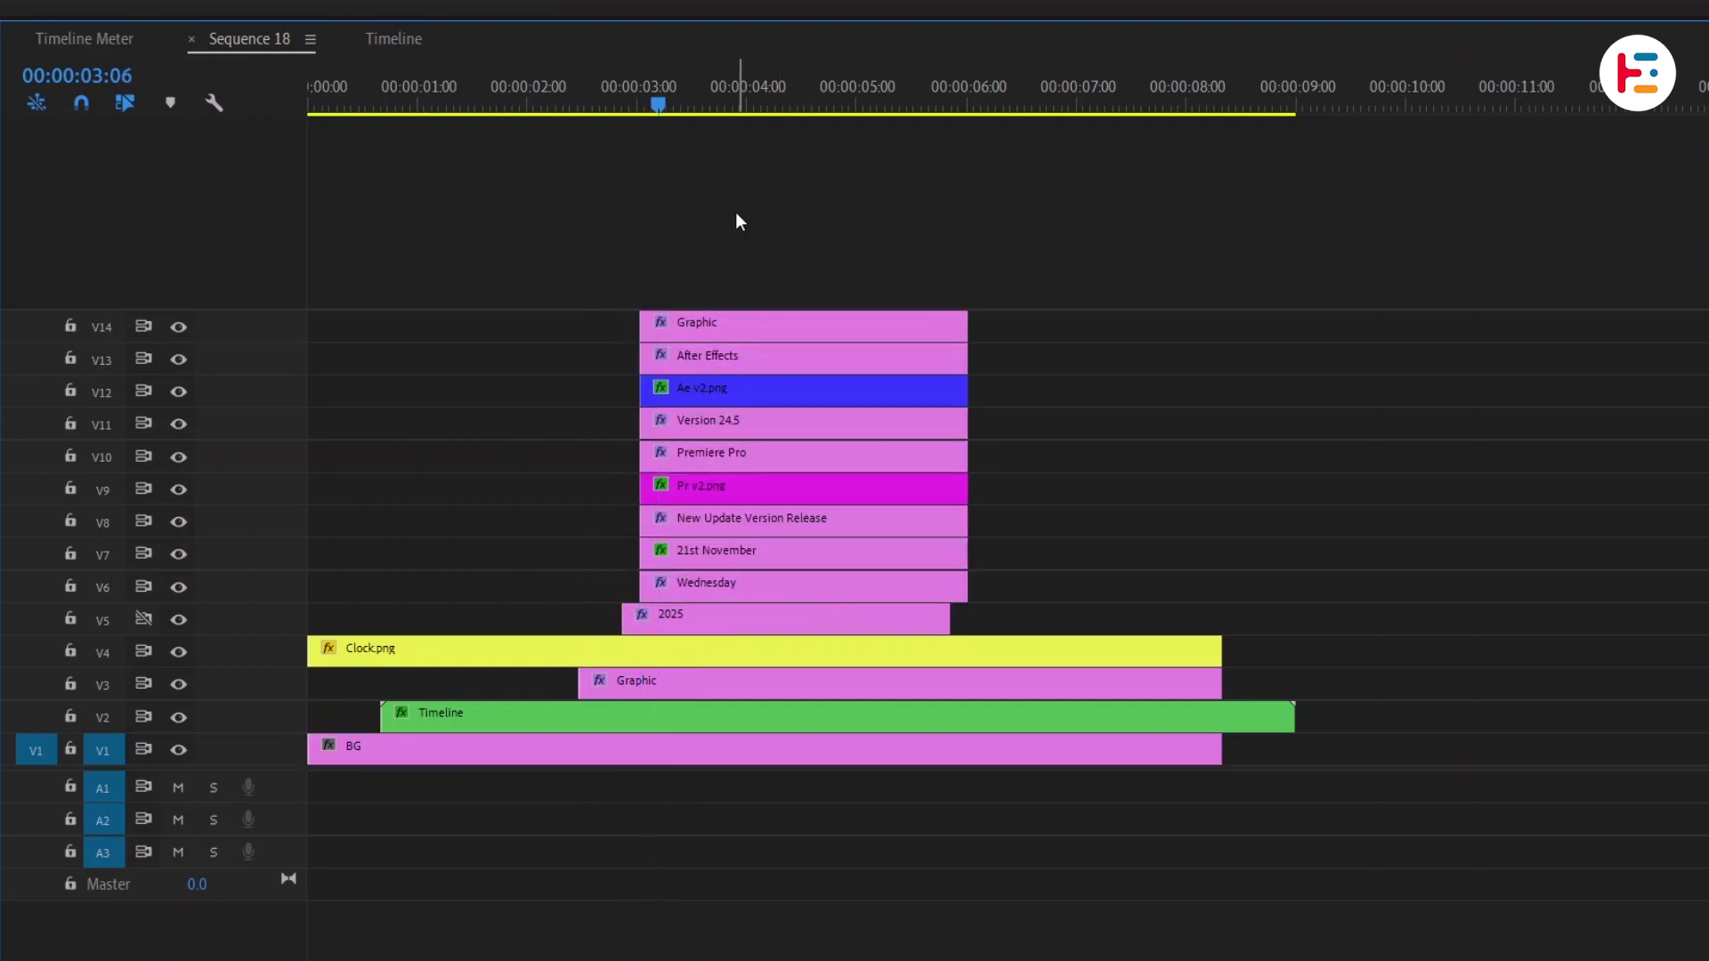
{"action": "left_click_drag", "start_coordinate": [737, 221], "coordinate": [874, 488]}
{"action": "key", "text": "shift+Right"}
{"action": "key", "text": "shift+Right"}
{"action": "key", "text": "shift+Right"}
{"action": "key", "text": "shift+Right"}
{"action": "left_click_drag", "start_coordinate": [858, 397], "coordinate": [877, 397]}
{"action": "key", "text": "shift+Right"}
{"action": "key", "text": "shift+Right"}
{"action": "key", "text": "shift+Right"}
{"action": "left_click_drag", "start_coordinate": [897, 343], "coordinate": [916, 344]}
{"action": "left_click_drag", "start_coordinate": [932, 197], "coordinate": [980, 623]}
{"action": "left_click_drag", "start_coordinate": [1113, 324], "coordinate": [1424, 406]}
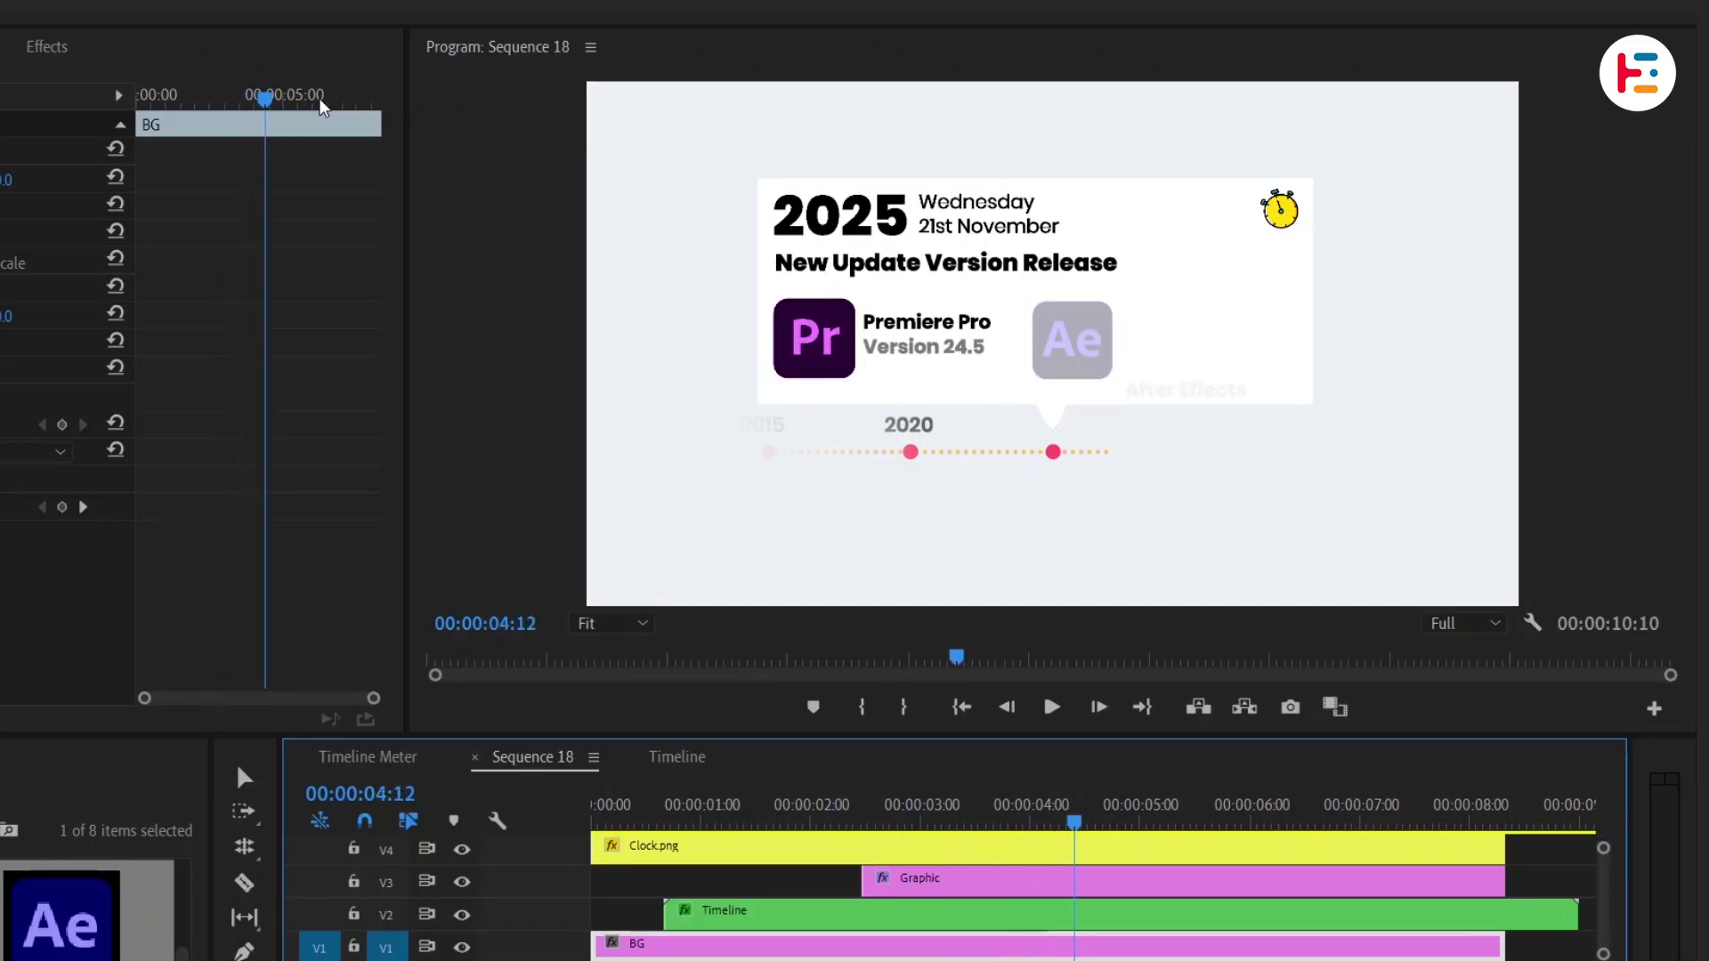
{"action": "key", "text": "space"}
- Round the corners of the white rectangle in the card graphic on track V3
{"action": "left_click", "coordinate": [1030, 883]}
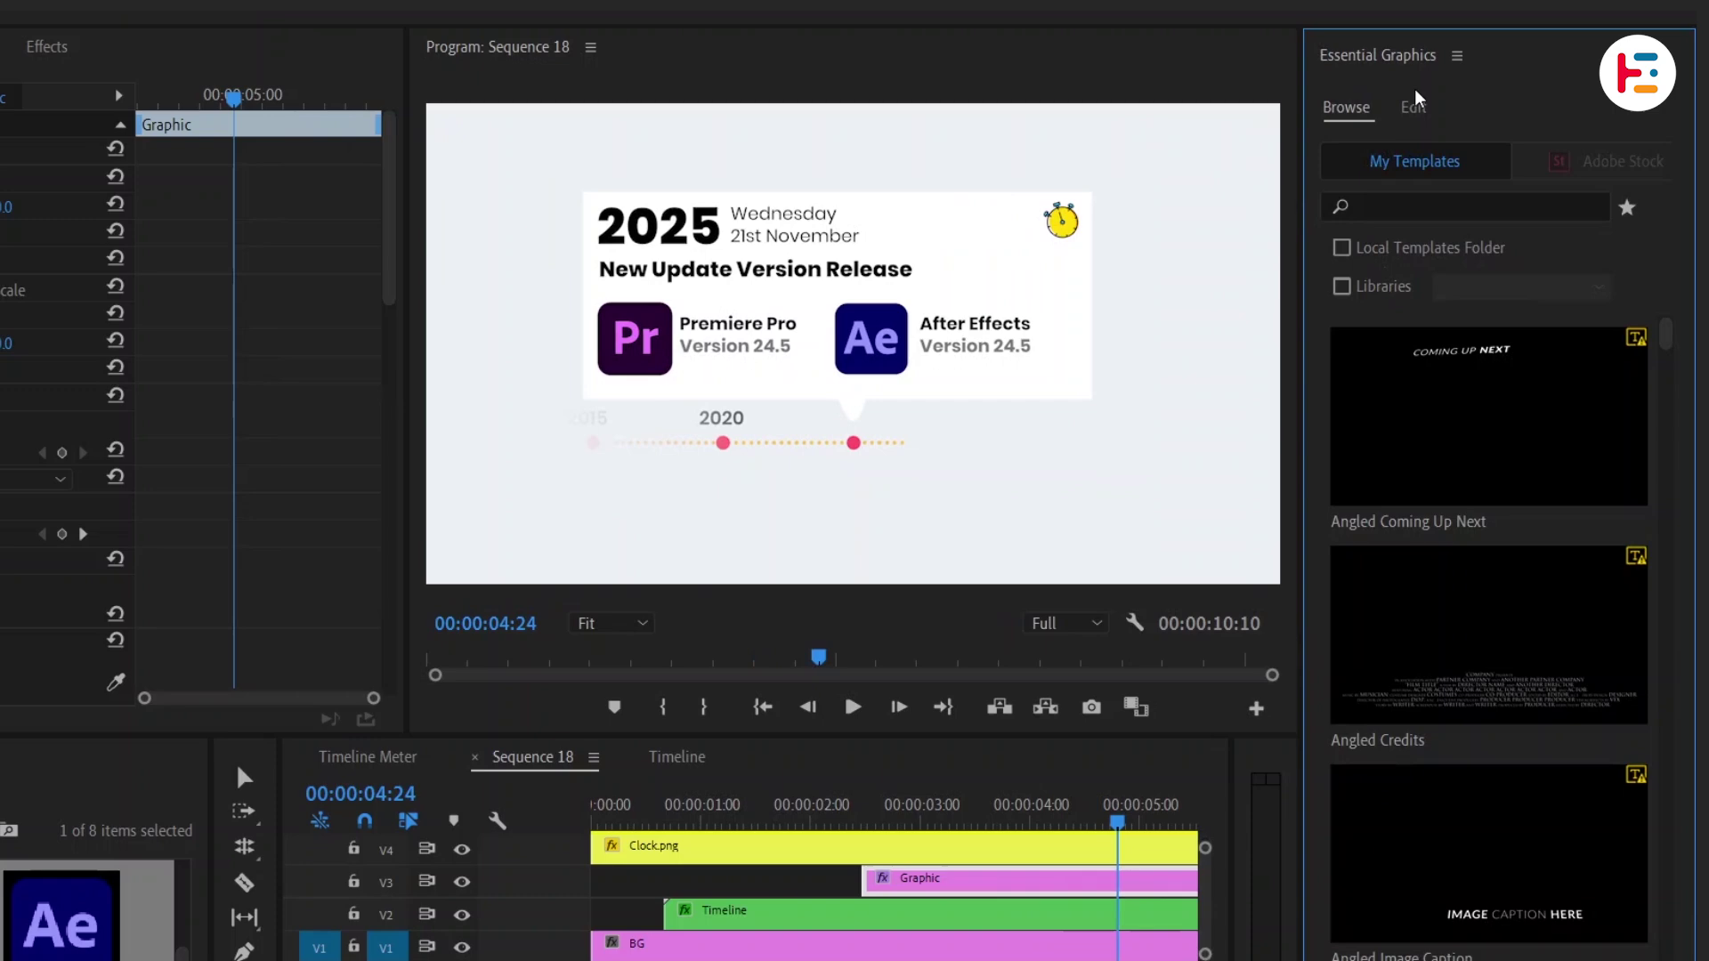
{"action": "left_click", "coordinate": [1414, 107]}
{"action": "left_click", "coordinate": [1557, 557]}
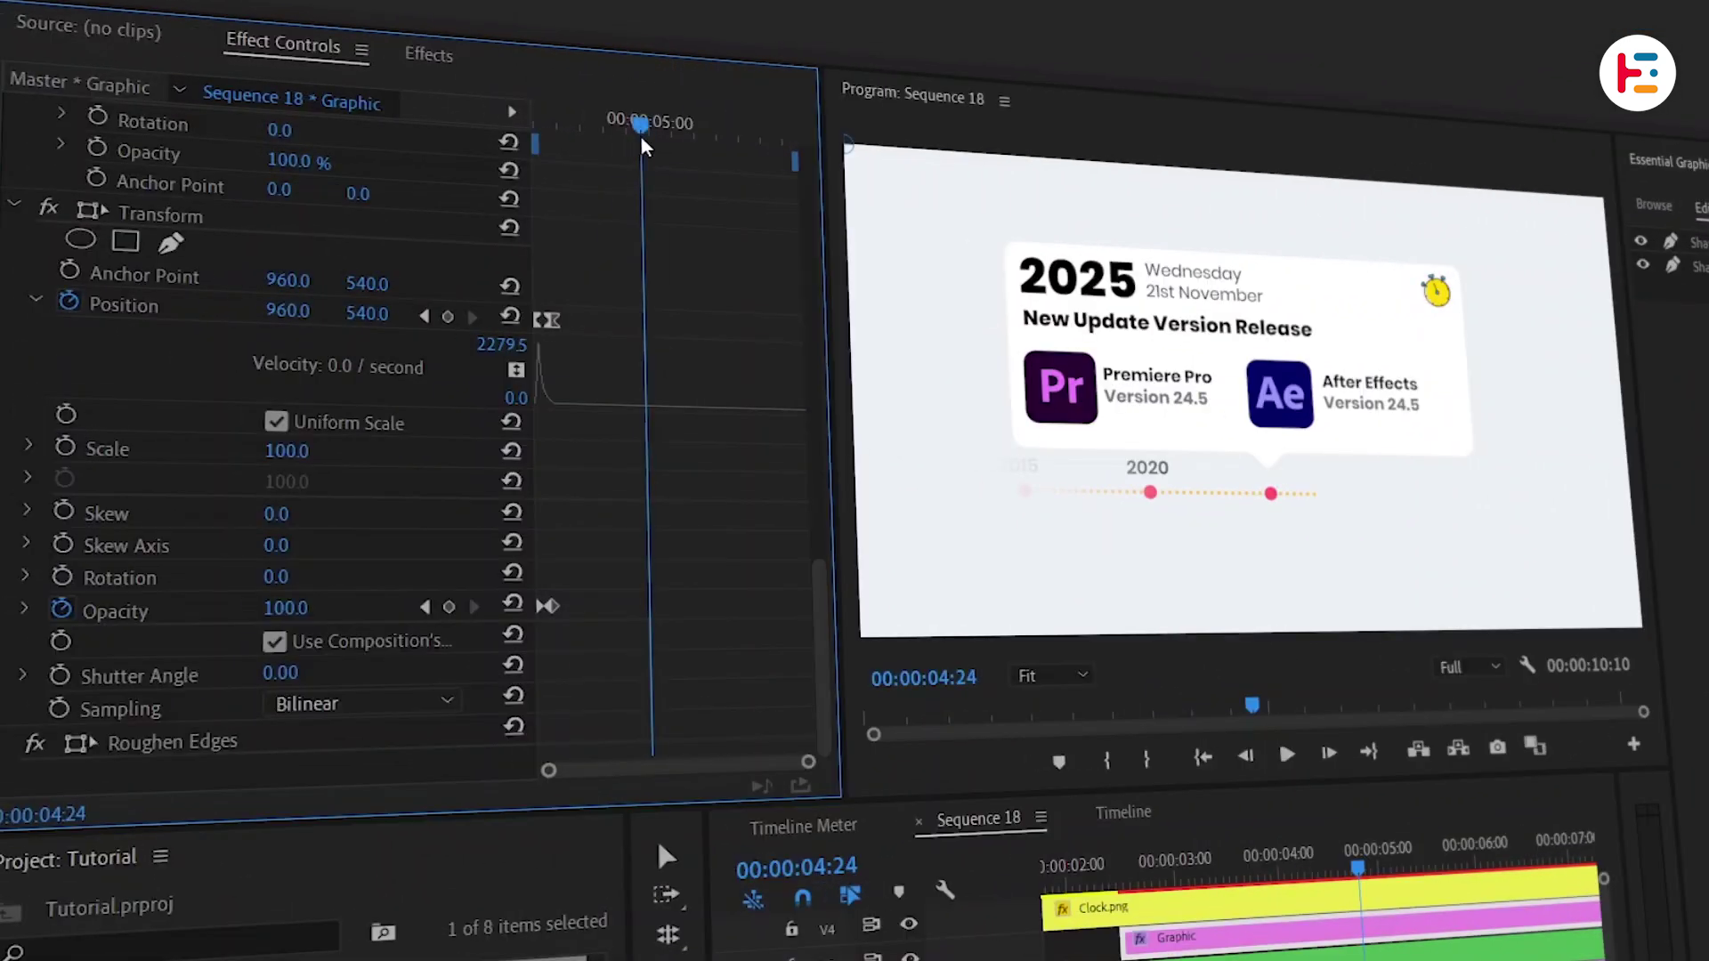
- Apply a Drop Shadow effect to the card graphic with a distance of 14 and a softness of 64
{"action": "left_click", "coordinate": [442, 60]}
{"action": "double_click", "coordinate": [214, 67]}
{"action": "type", "text": "drop"}
{"action": "left_click", "coordinate": [217, 345]}
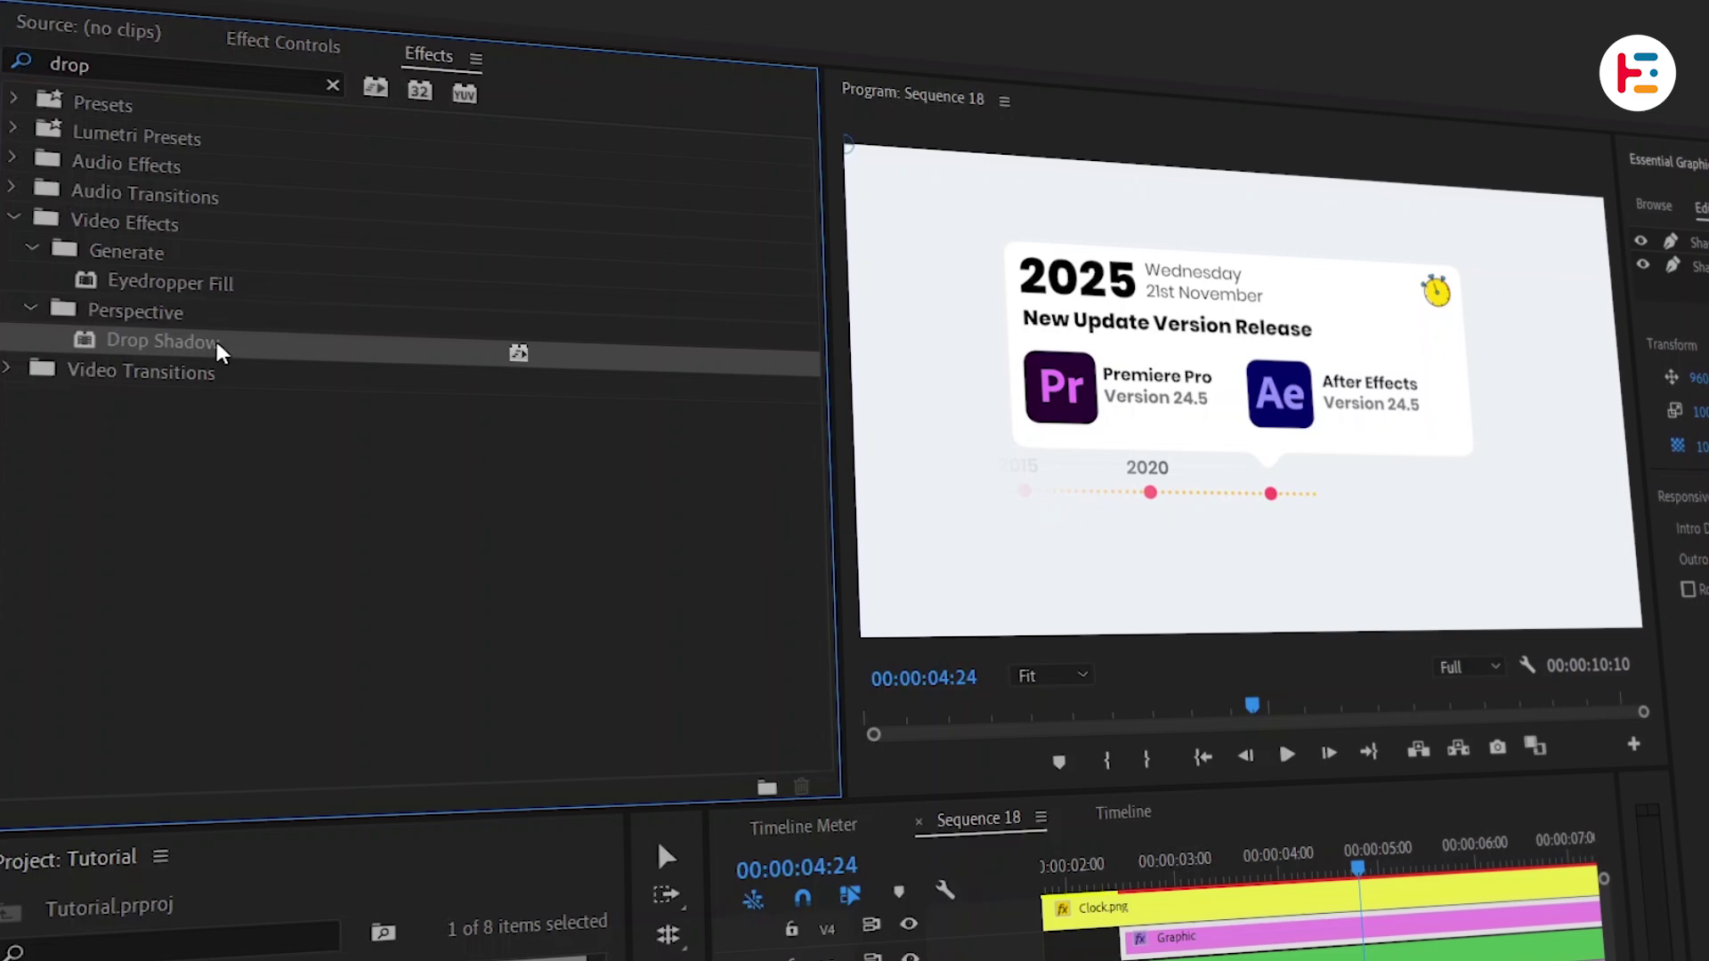
{"action": "left_click", "coordinate": [285, 64]}
{"action": "scroll", "coordinate": [356, 445], "scroll_direction": "down", "scroll_amount": 5}
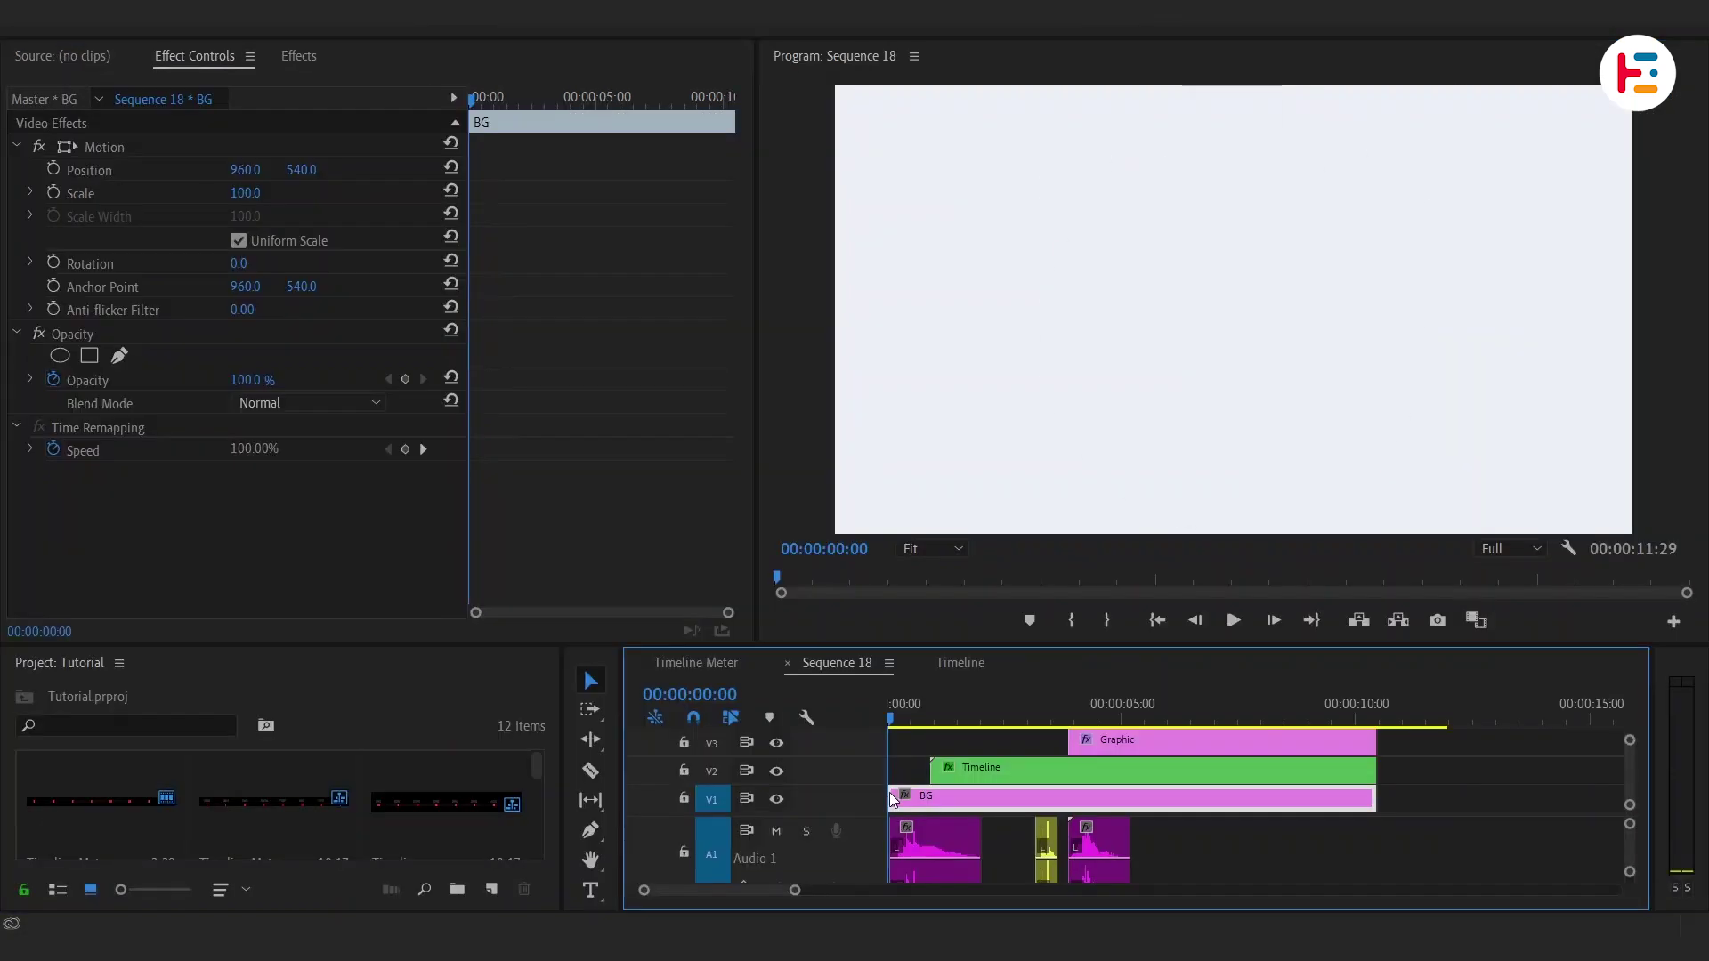
- Keyframe the card's Drop Shadow opacity at 0 at 00:00:04:06, rising to 50 at a keyframe several frames further on
{"action": "key", "text": "space"}
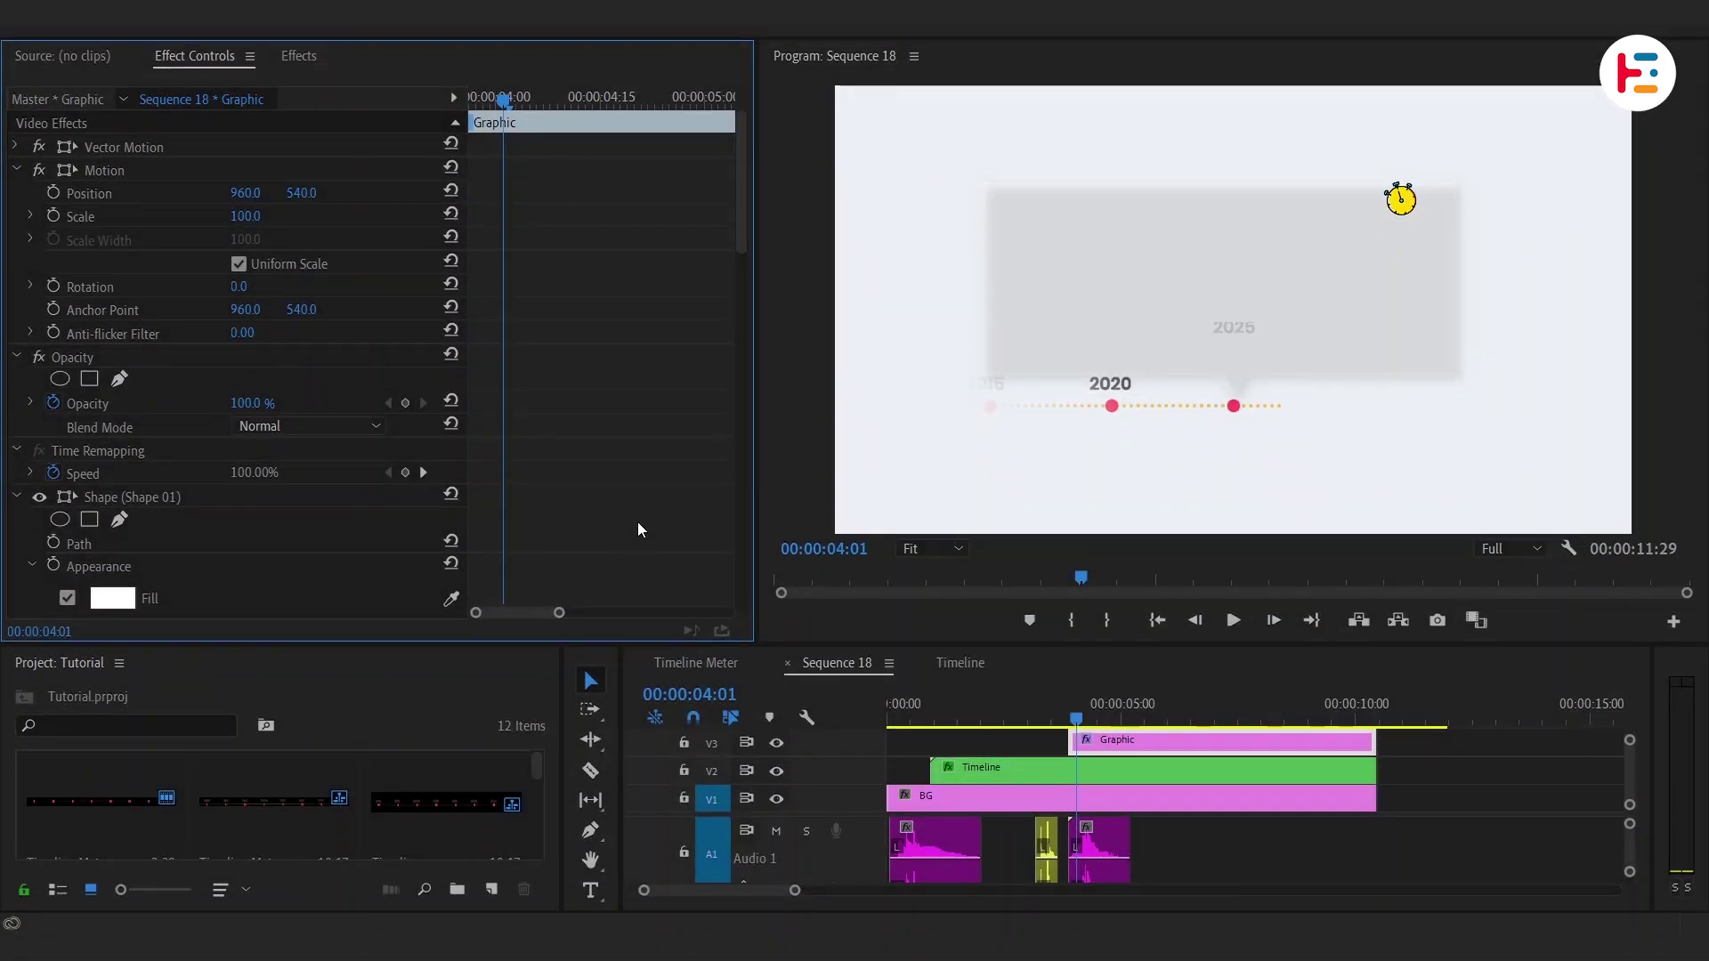
{"action": "scroll", "coordinate": [637, 522], "scroll_direction": "down", "scroll_amount": 10}
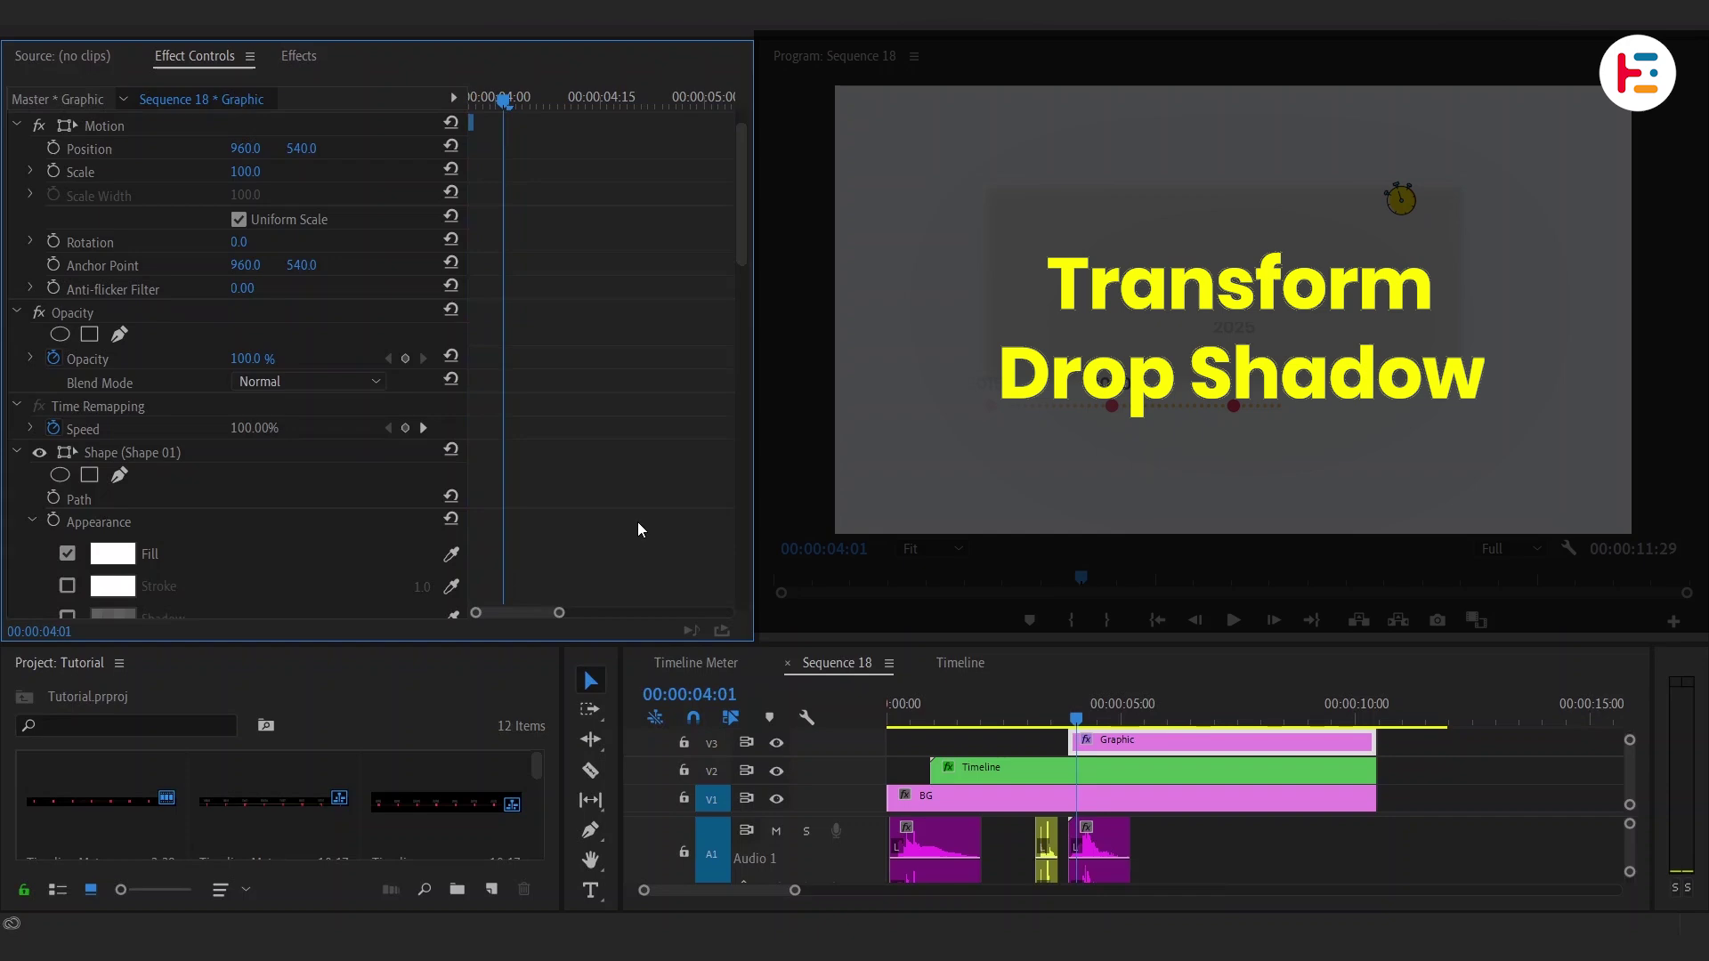
{"action": "scroll", "coordinate": [637, 522], "scroll_direction": "down", "scroll_amount": 5}
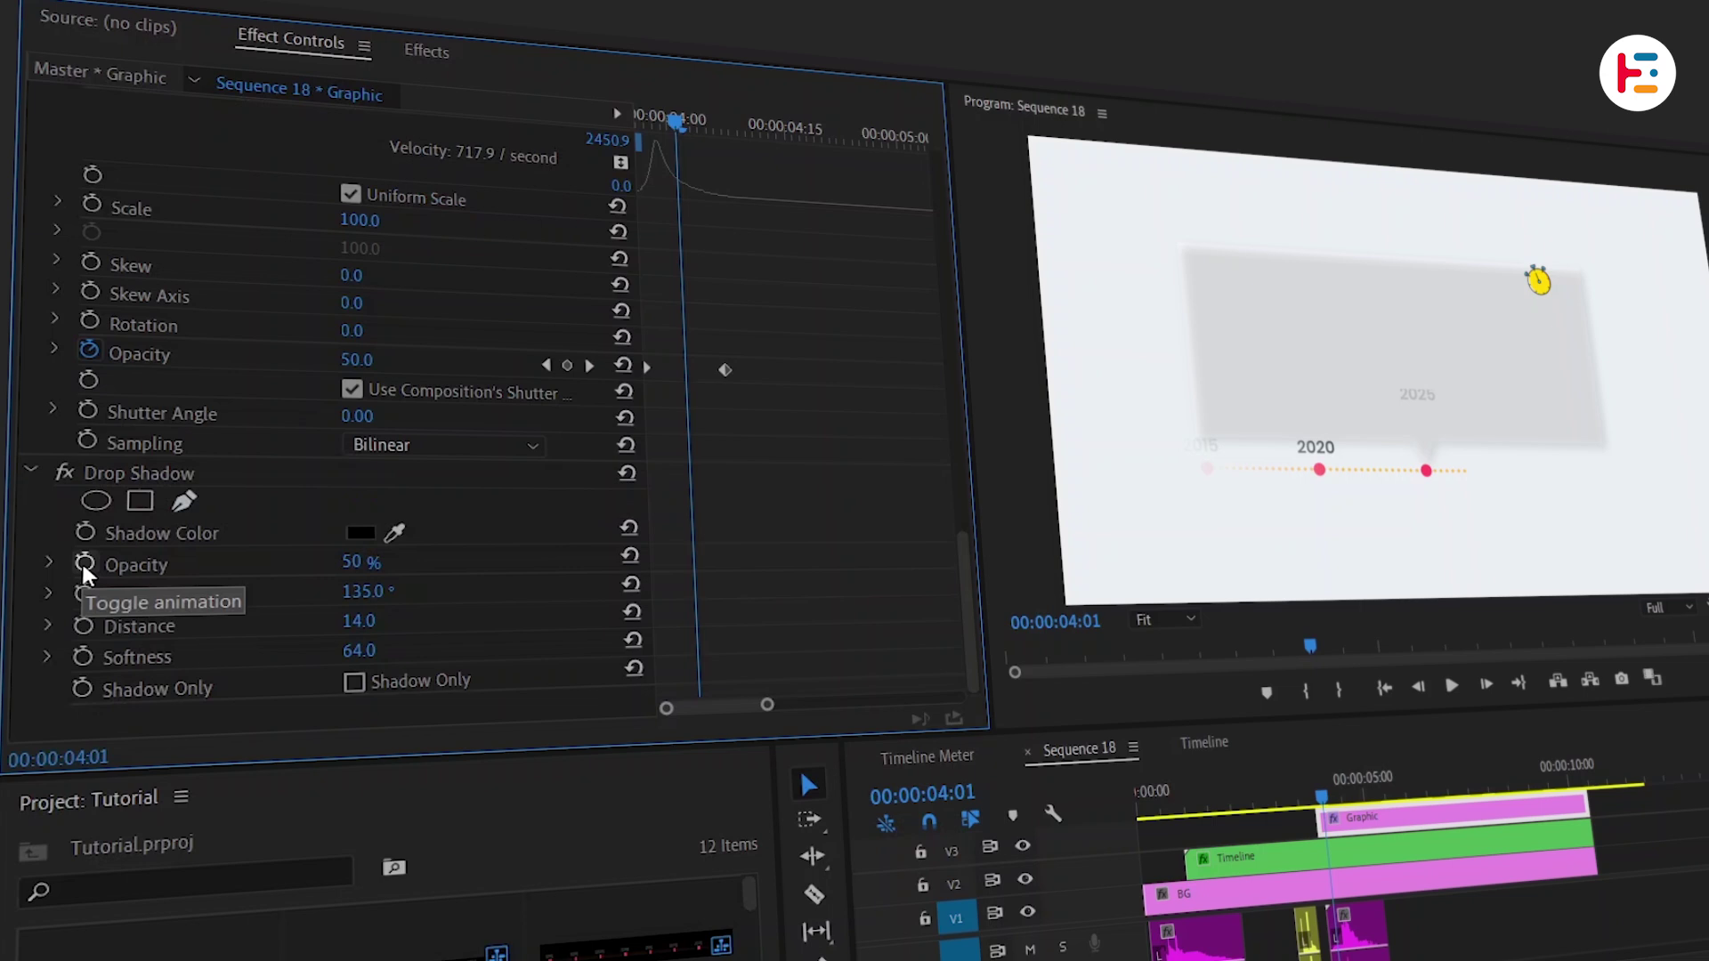
{"action": "left_click", "coordinate": [84, 561]}
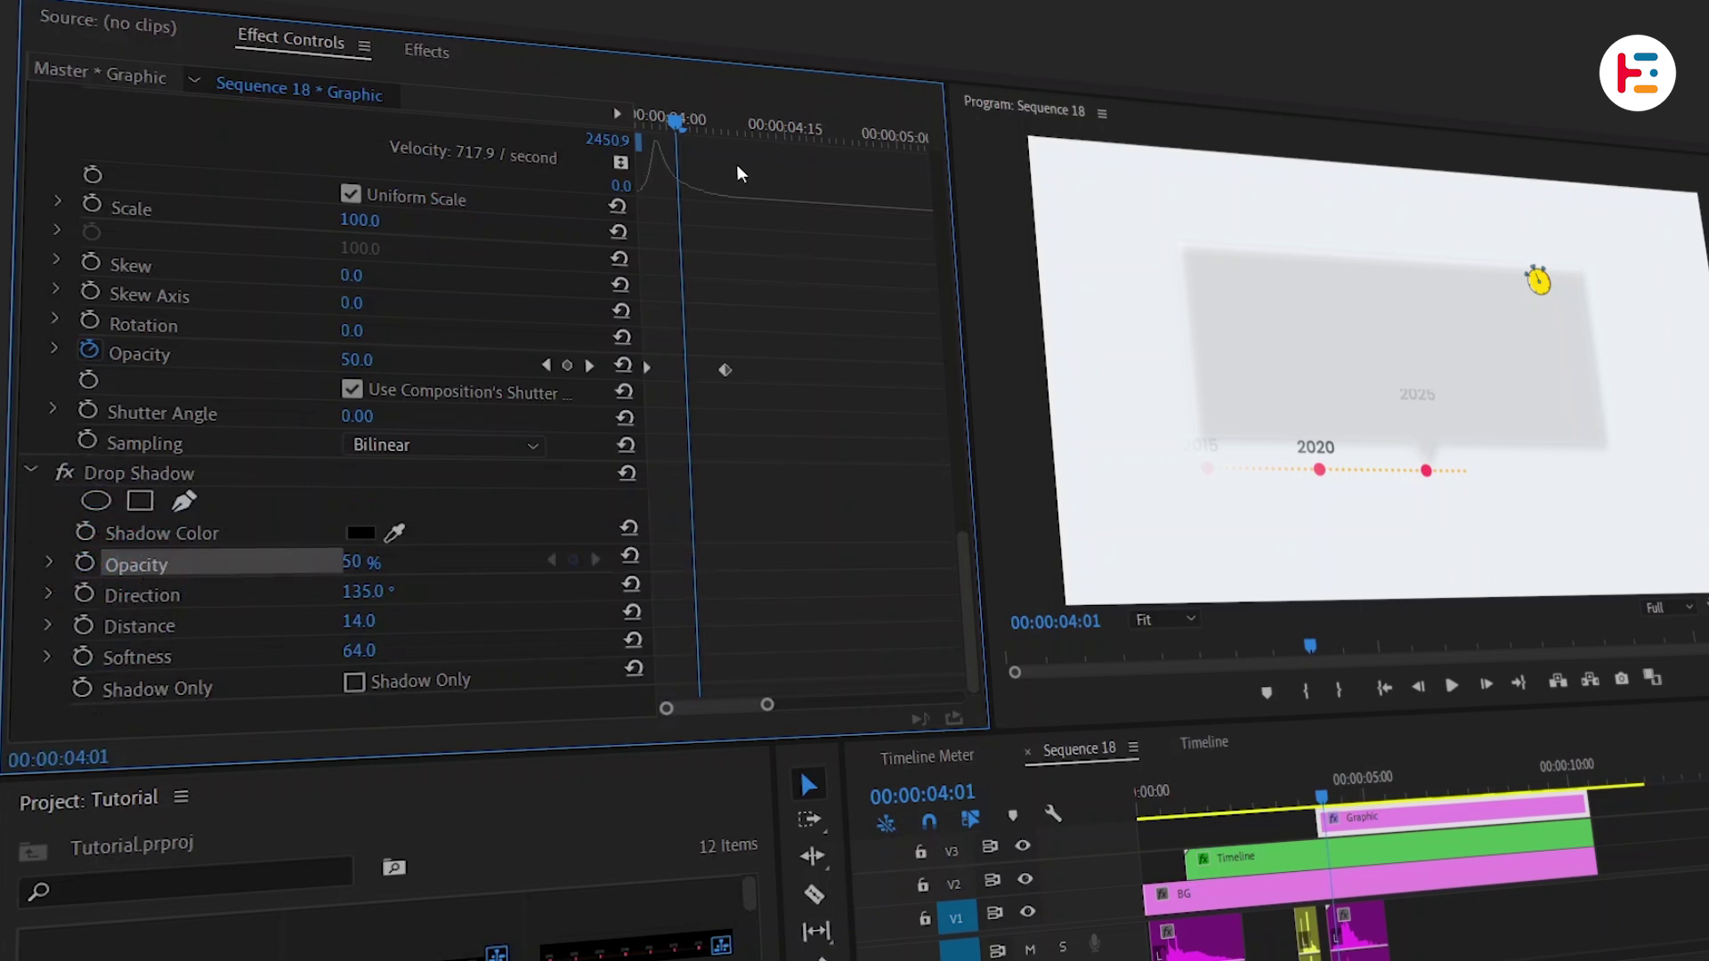
{"action": "left_click", "coordinate": [712, 123]}
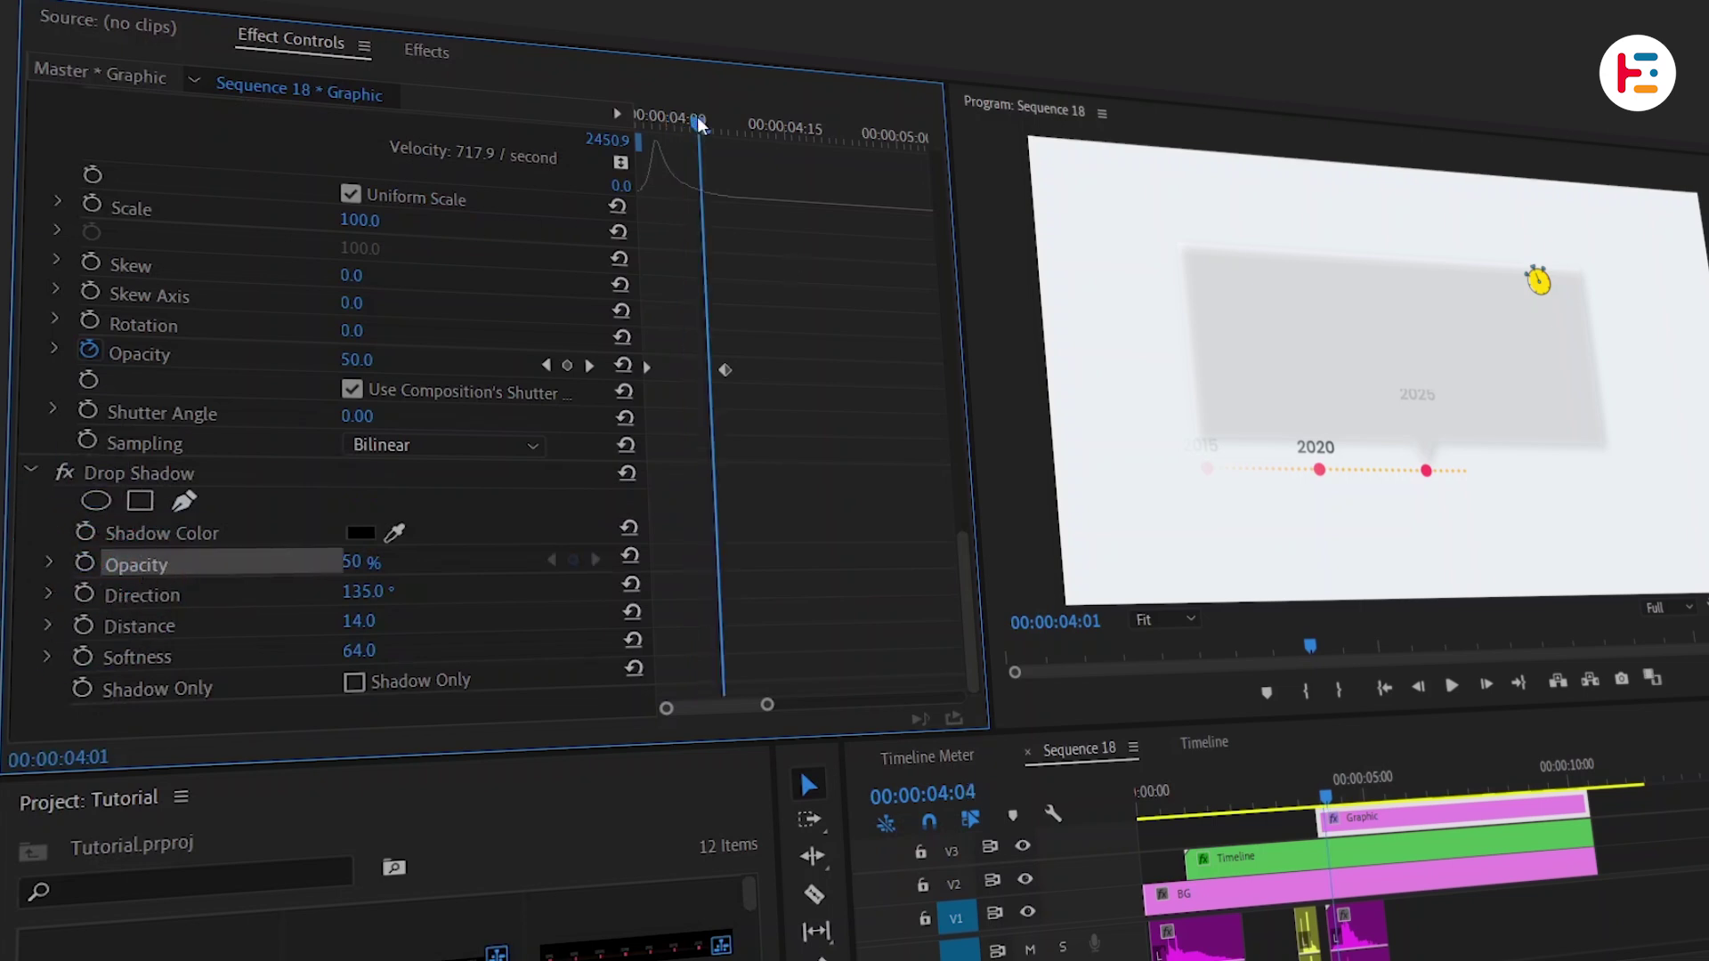
{"action": "left_click", "coordinate": [94, 561]}
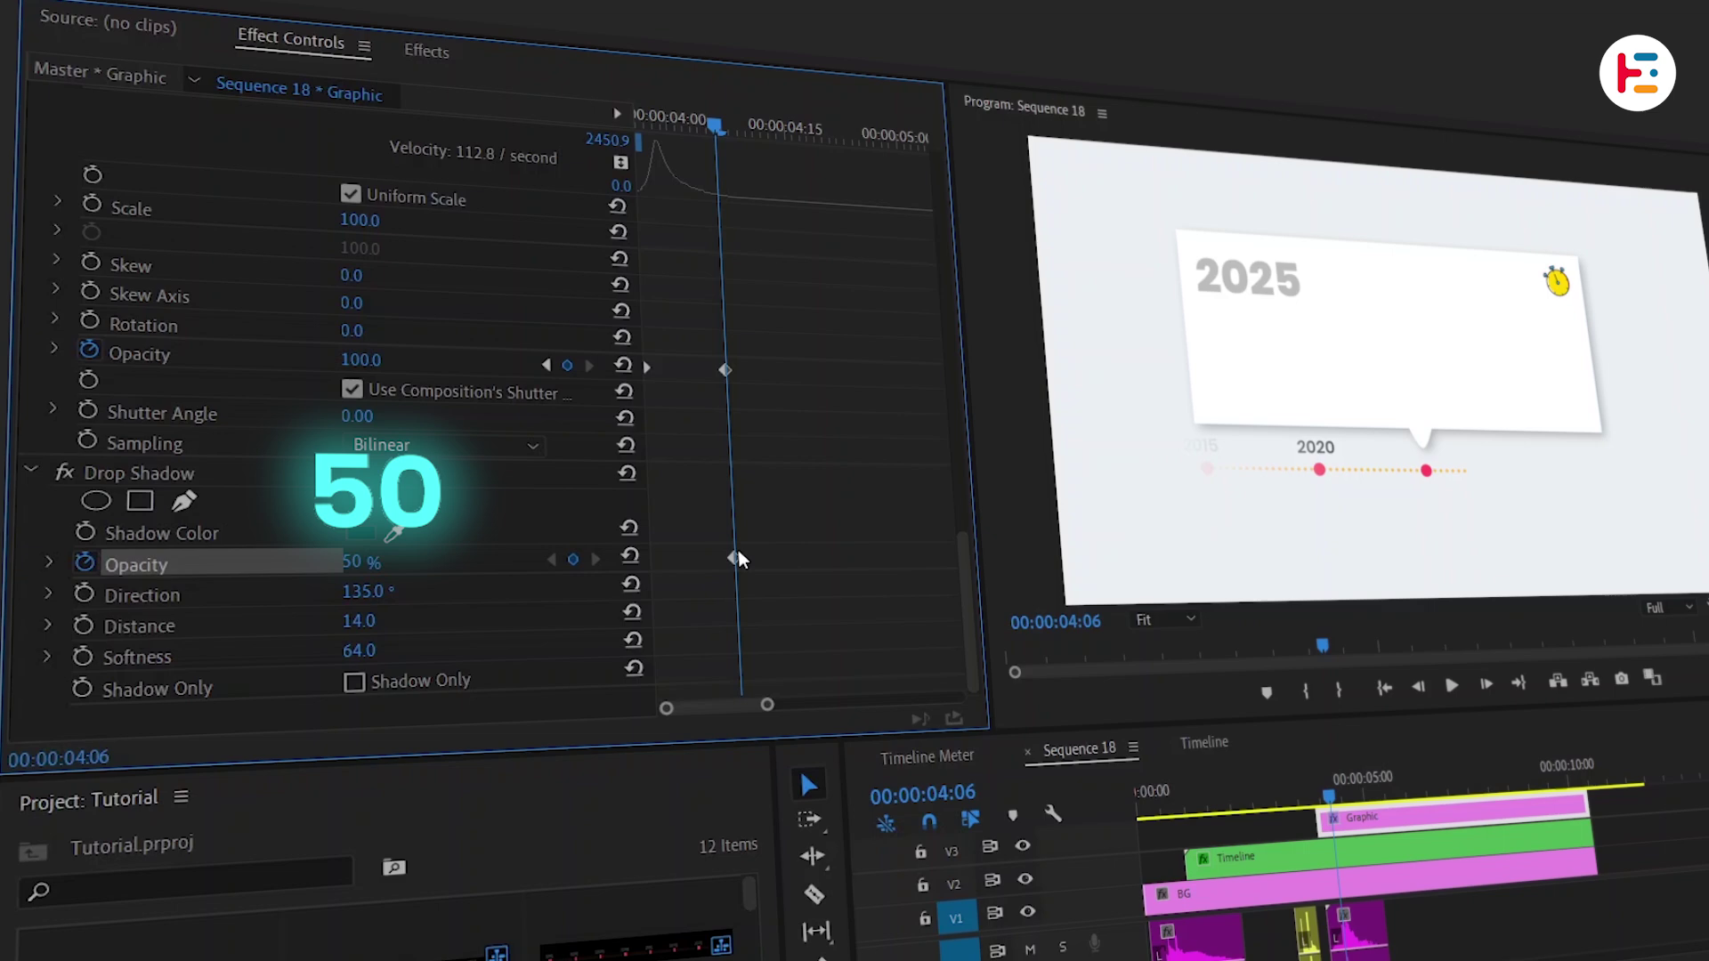
{"action": "left_click_drag", "start_coordinate": [817, 545], "coordinate": [833, 545]}
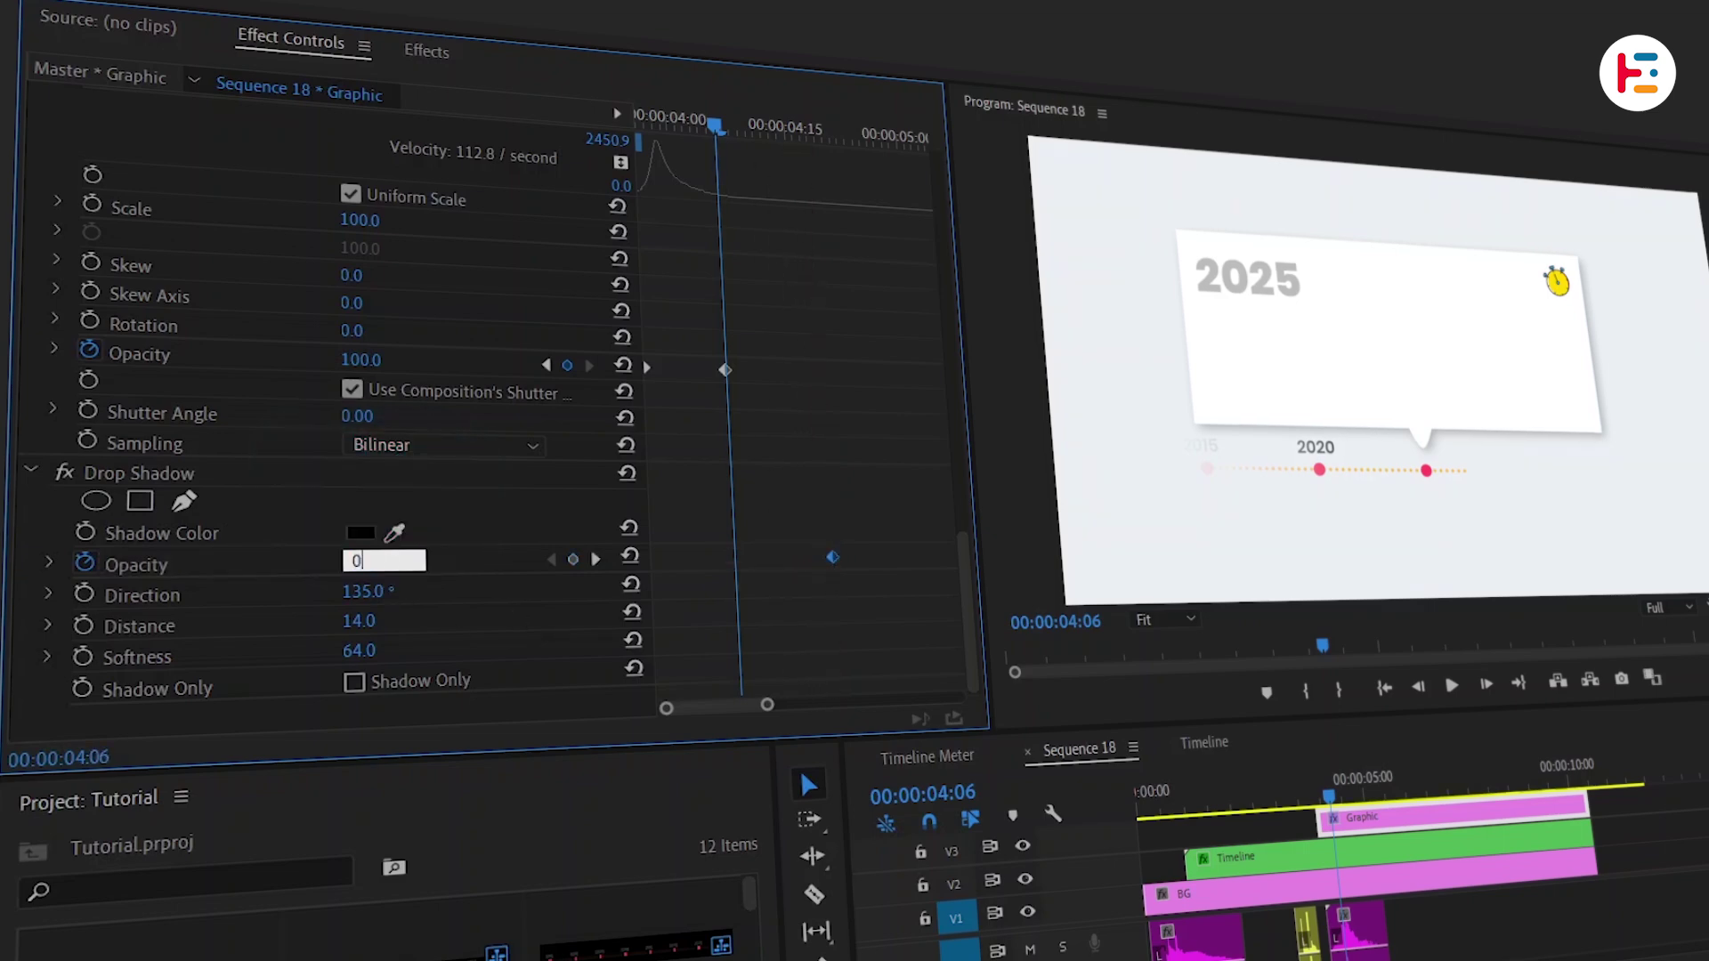
{"action": "key", "text": "Return"}
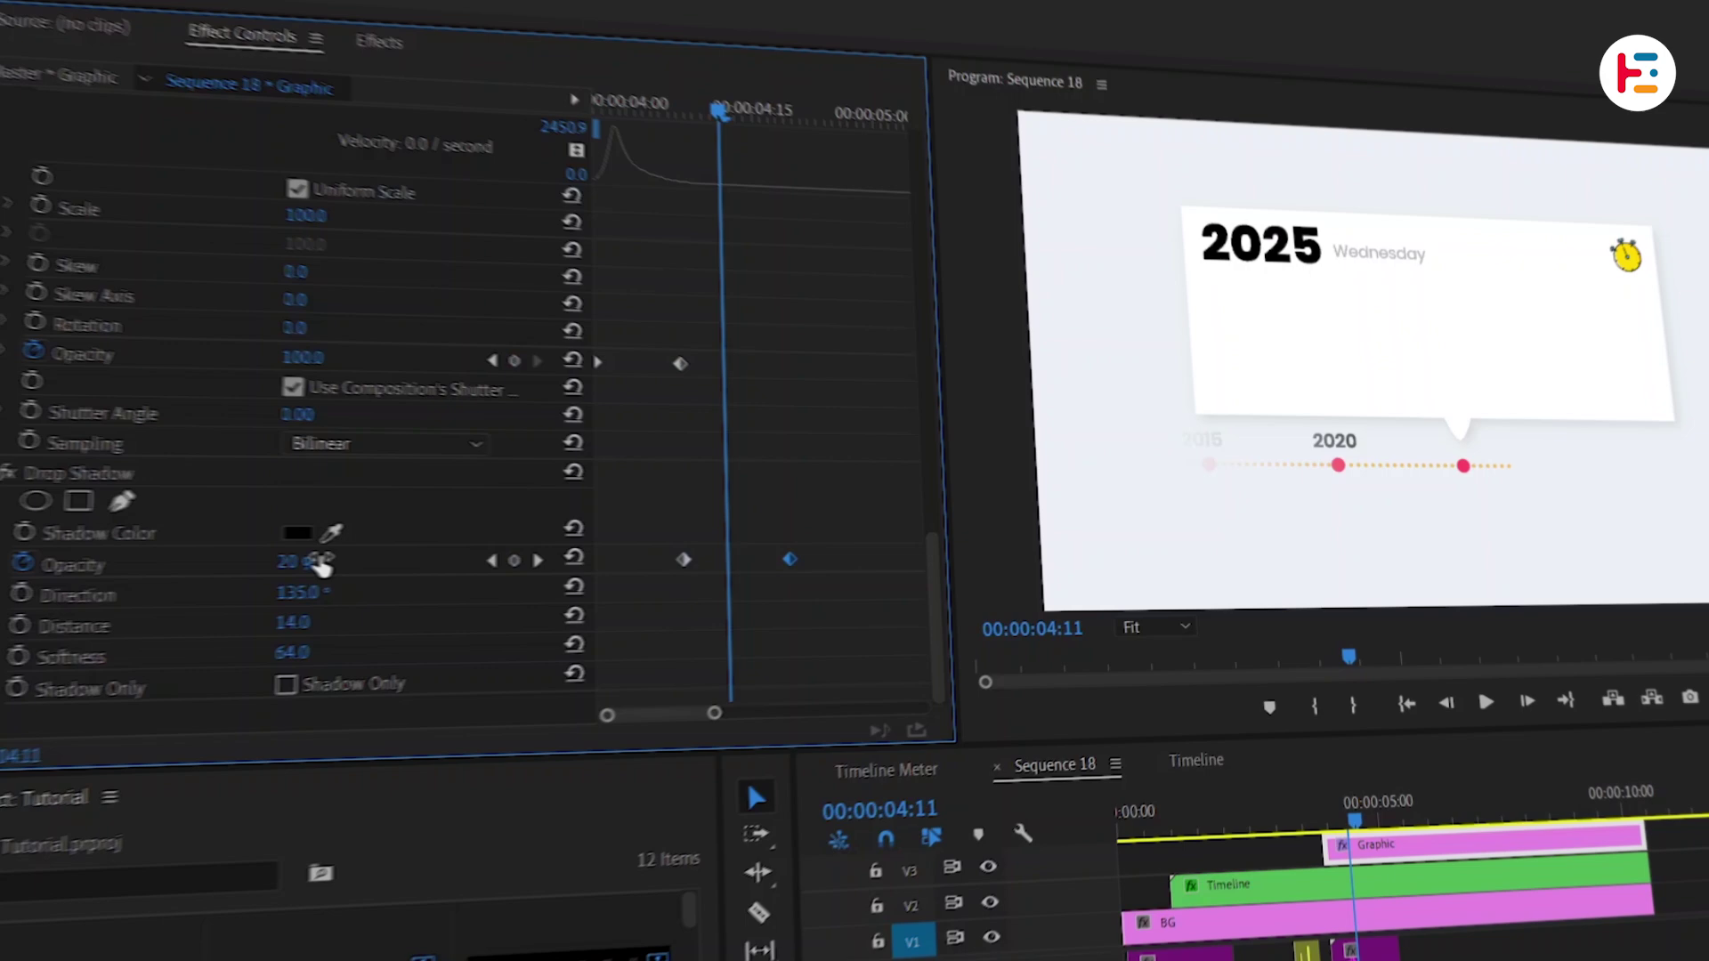
- Move the second Drop Shadow opacity keyframe several frames earlier to shorten the shadow's fade-in
{"action": "key", "text": "shift+Right"}
{"action": "key", "text": "Left"}
{"action": "key", "text": "Left"}
{"action": "left_click_drag", "start_coordinate": [789, 560], "coordinate": [751, 559]}
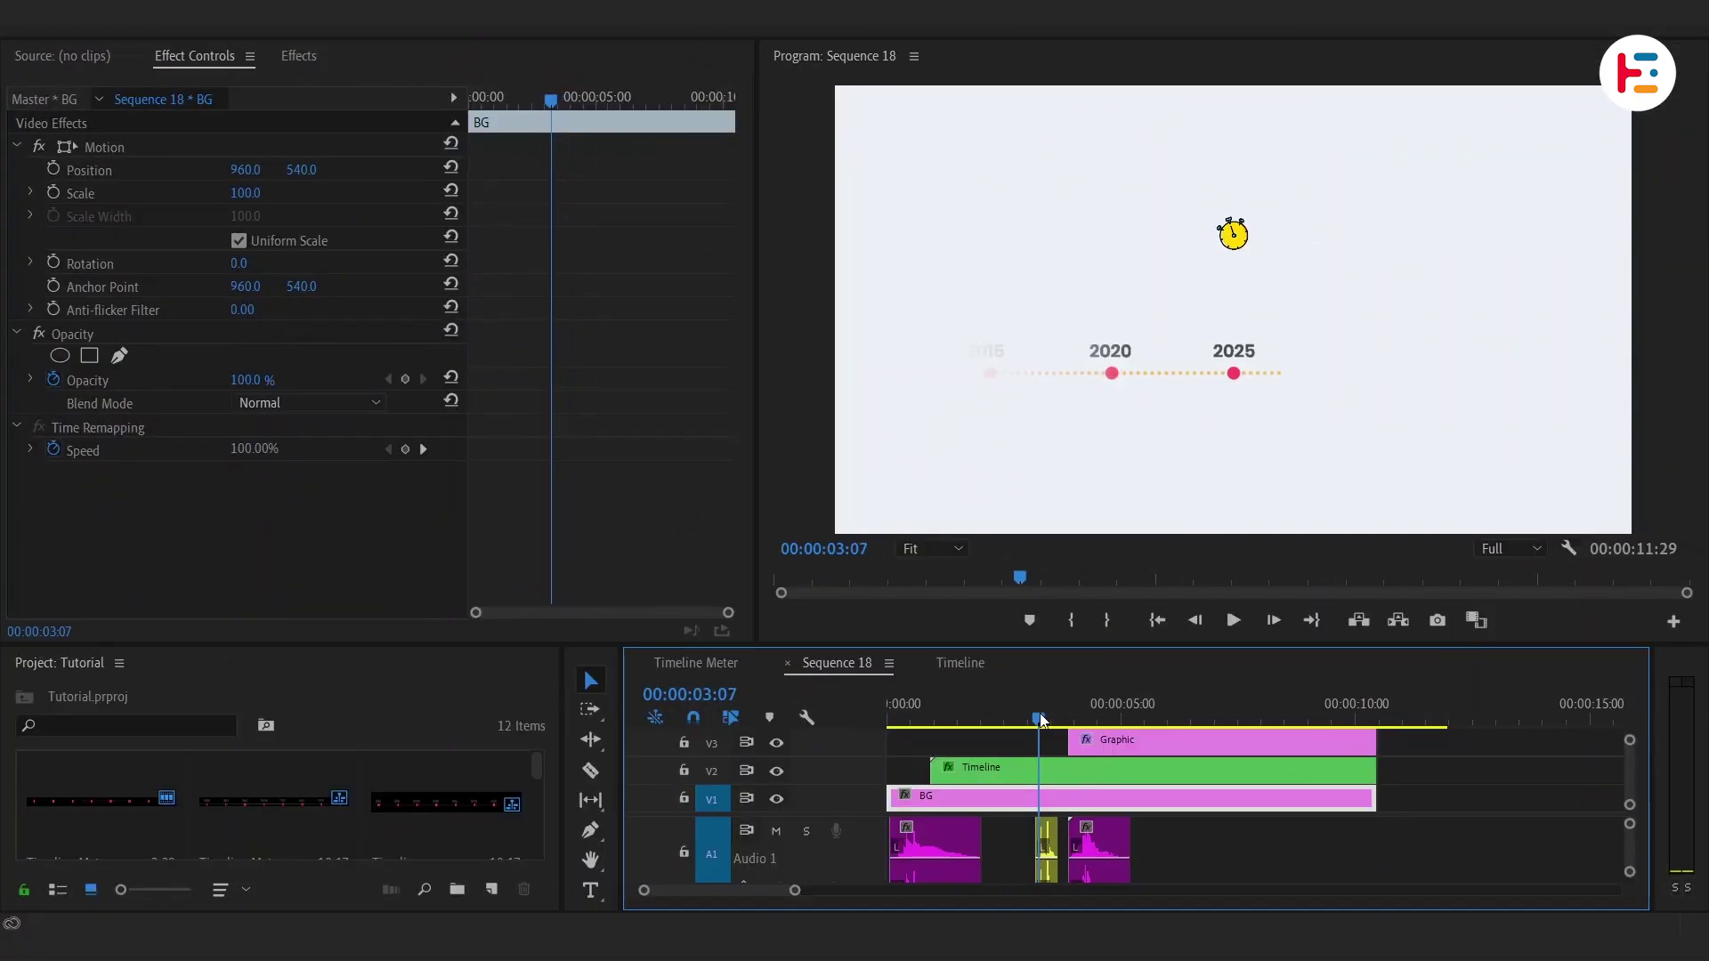
- Scrub the sequence back to the start of the Timeline clip at 00:00:00:28
{"action": "left_click_drag", "start_coordinate": [979, 712], "coordinate": [932, 763]}
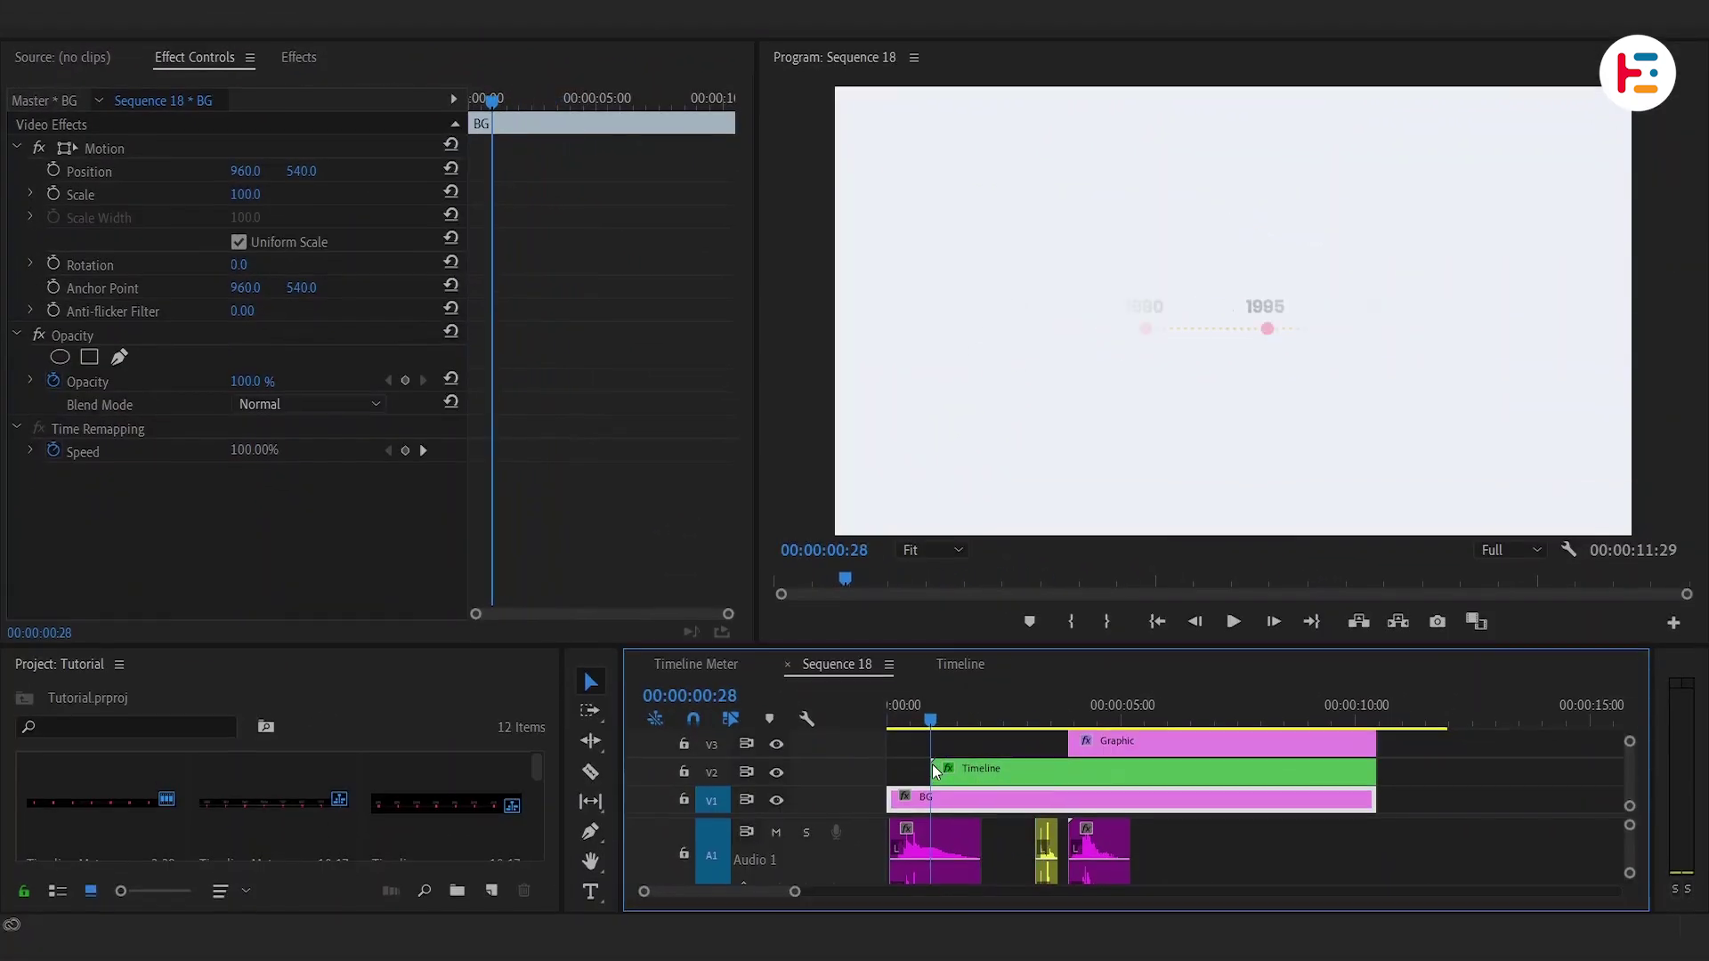